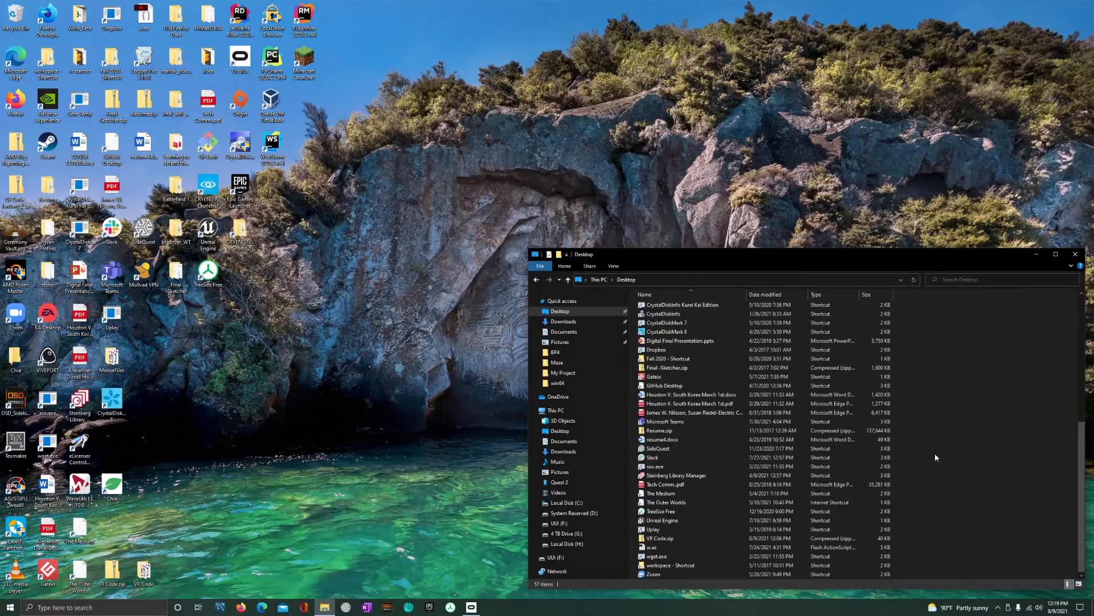
- Open the VR Code folder from the desktop and move its window beside the Desktop folder window
left_click(114, 576)
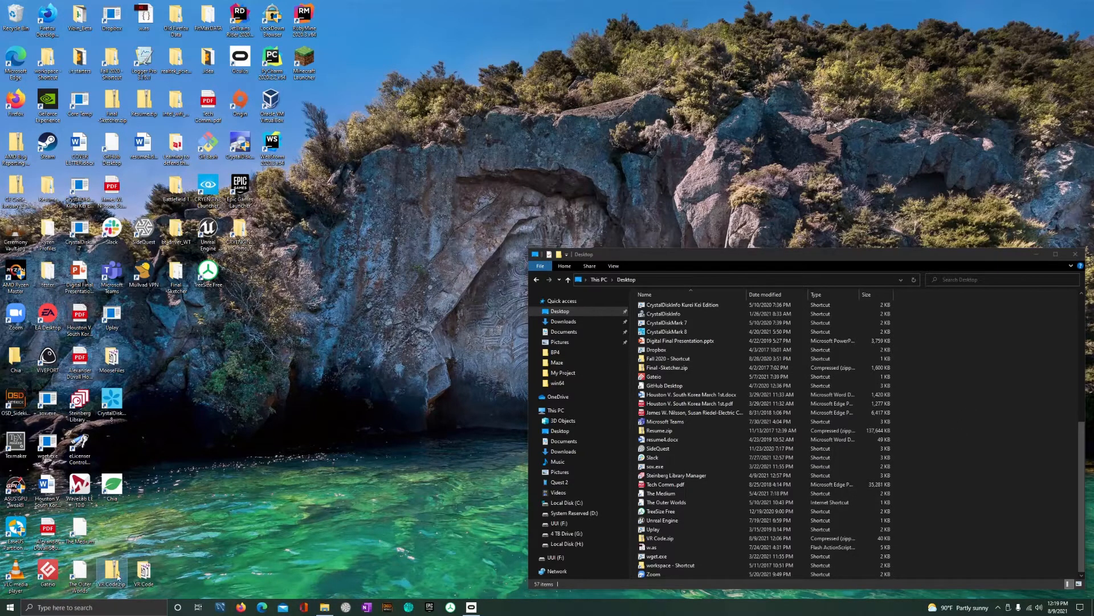
right_click(118, 574)
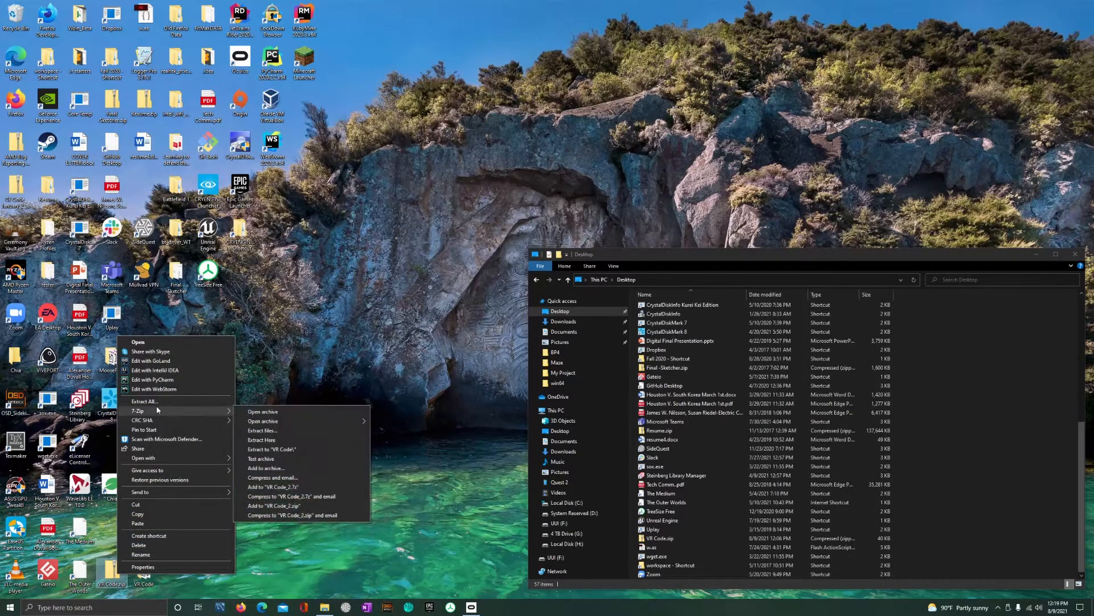
left_click(245, 354)
double_click(143, 572)
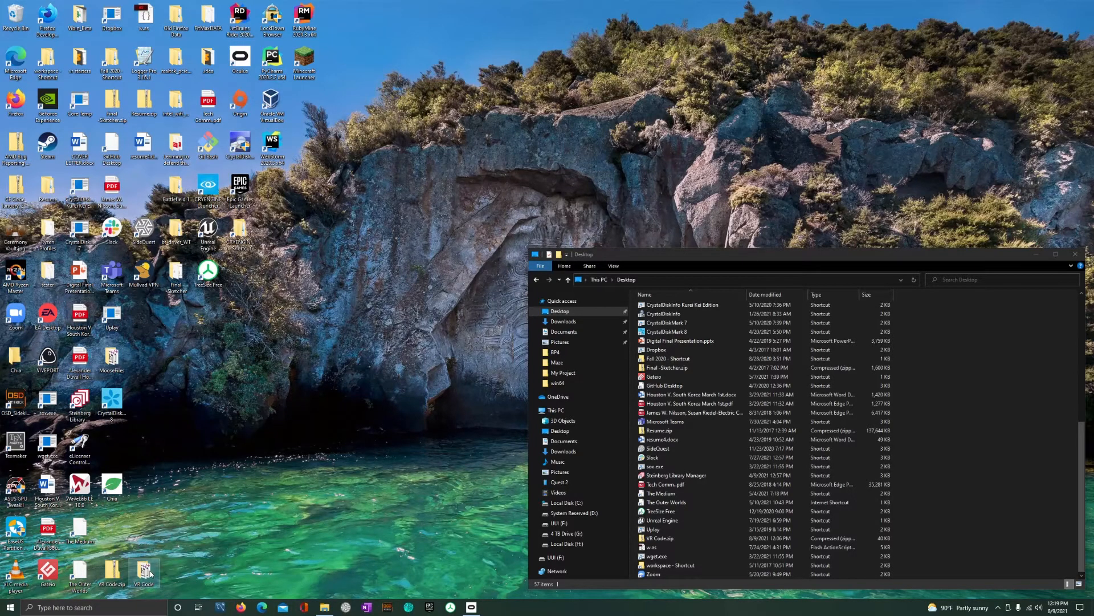
left_click_drag(353, 11, 421, 260)
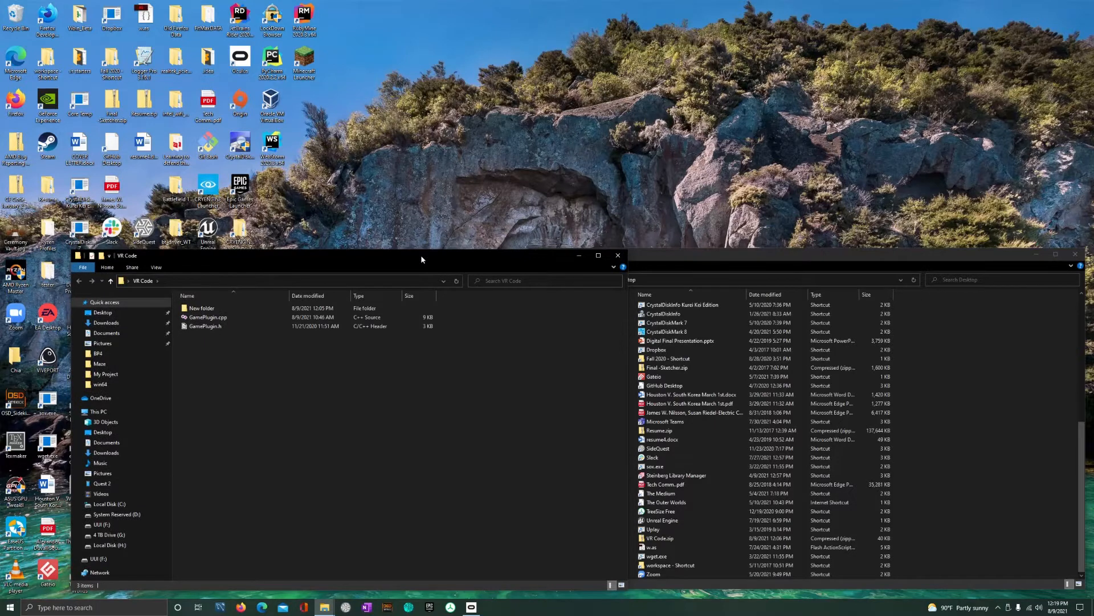
- Open New folder inside the VR Code folder and look over all the VR source and header files it contains
left_click(205, 326)
double_click(210, 308)
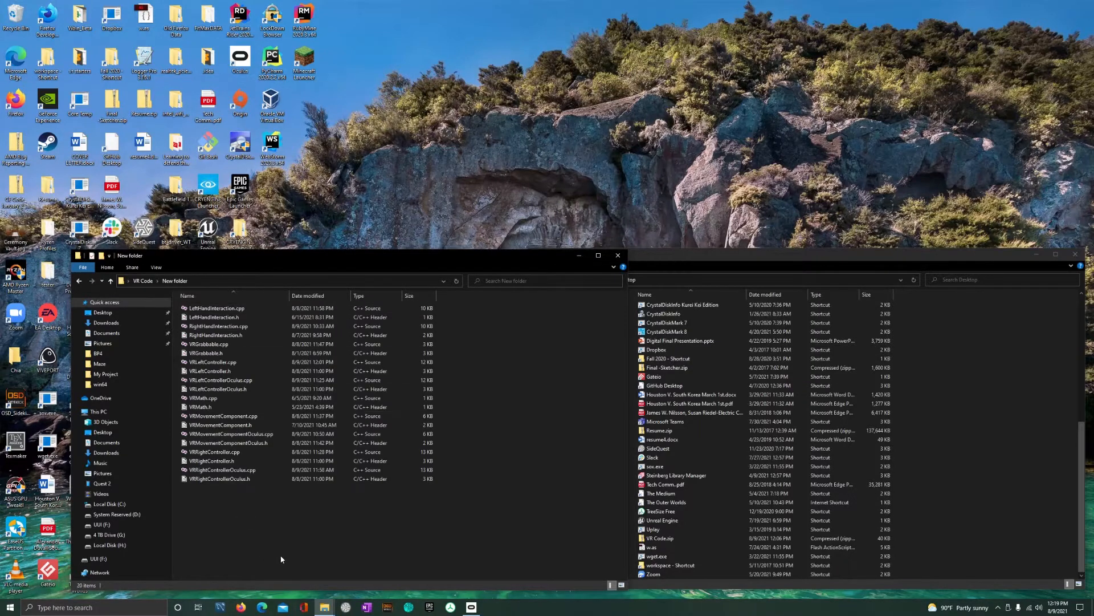
left_click_drag(281, 556, 195, 304)
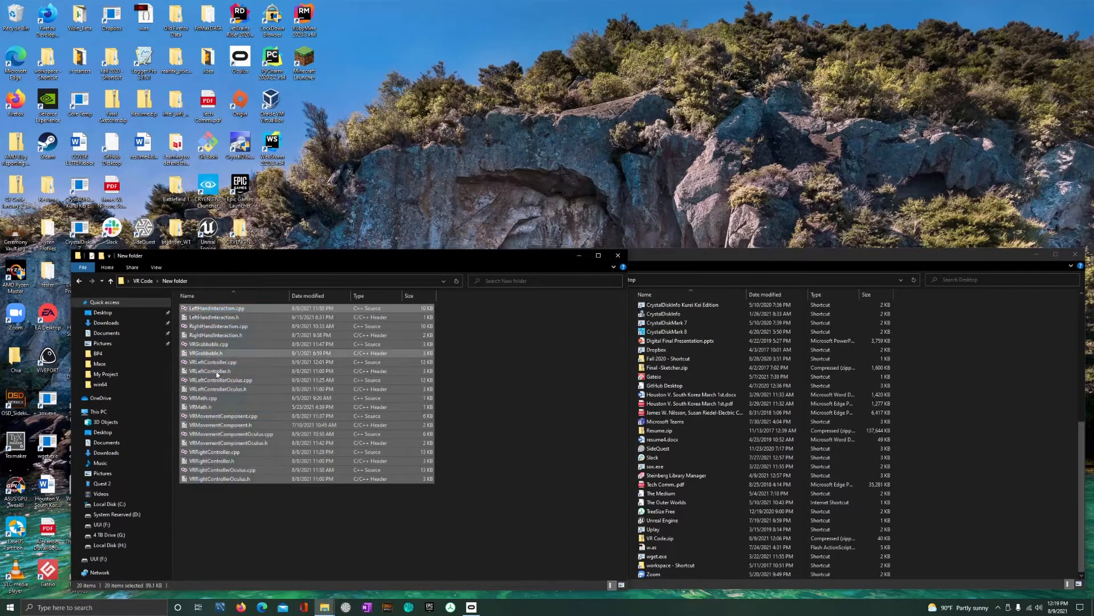
left_click(290, 541)
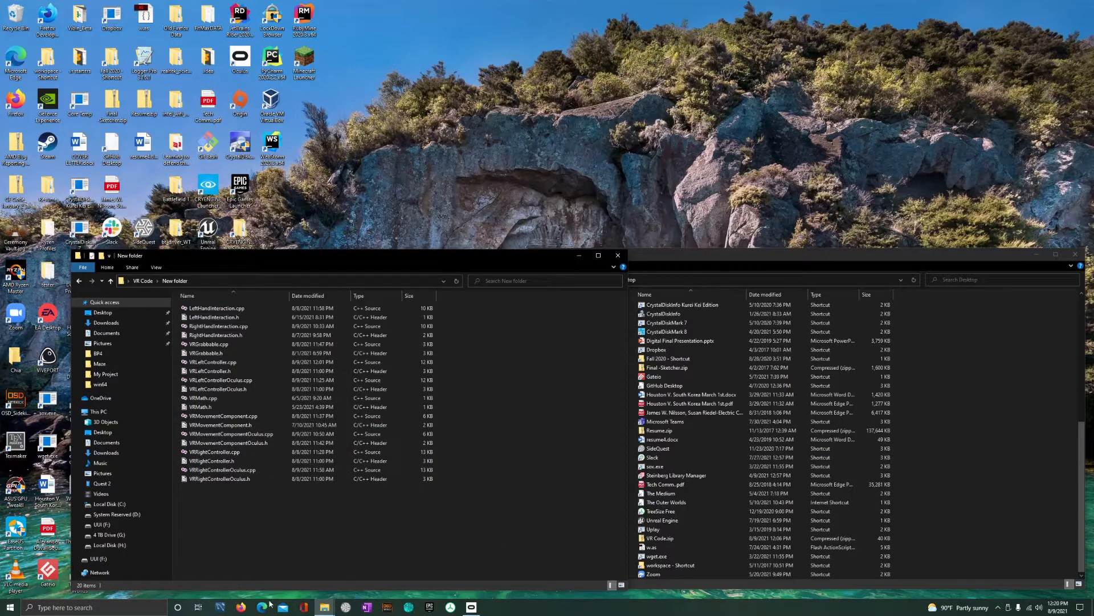
- Launch the CRYENGINE Launcher
key("super")
type("c")
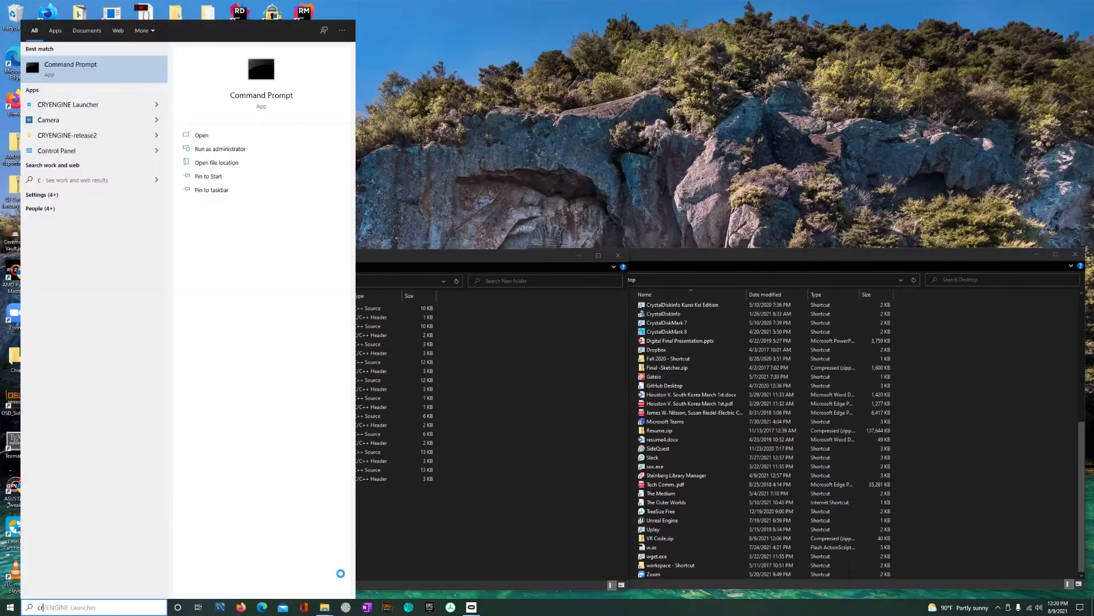
type("rye")
key("Return")
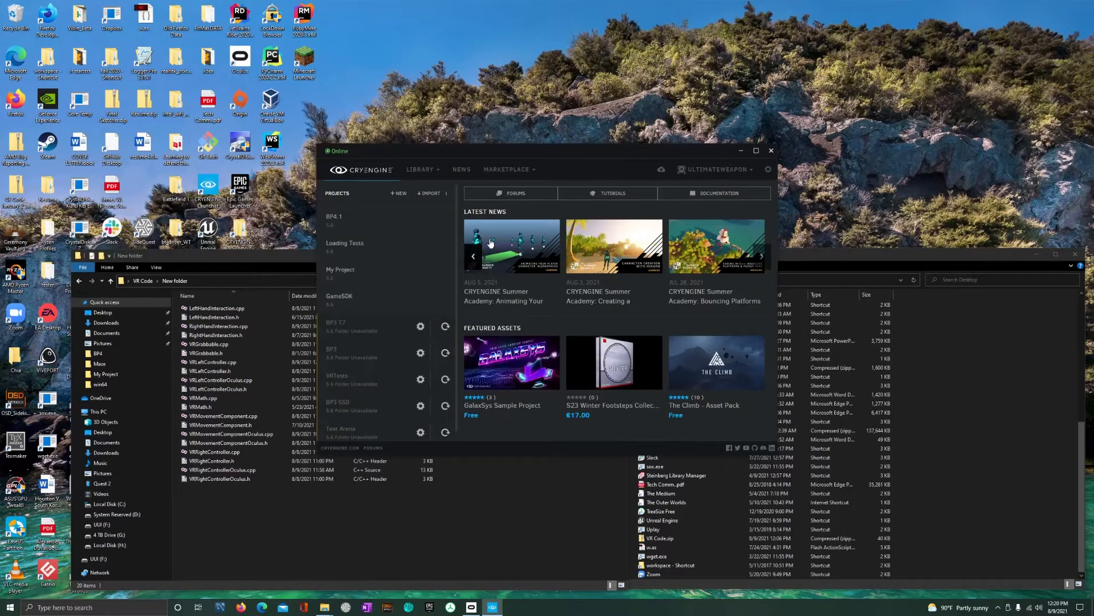
- Create a new project named My Project from the first Blank template and close the Sandbox editor once it has loaded
left_click(399, 194)
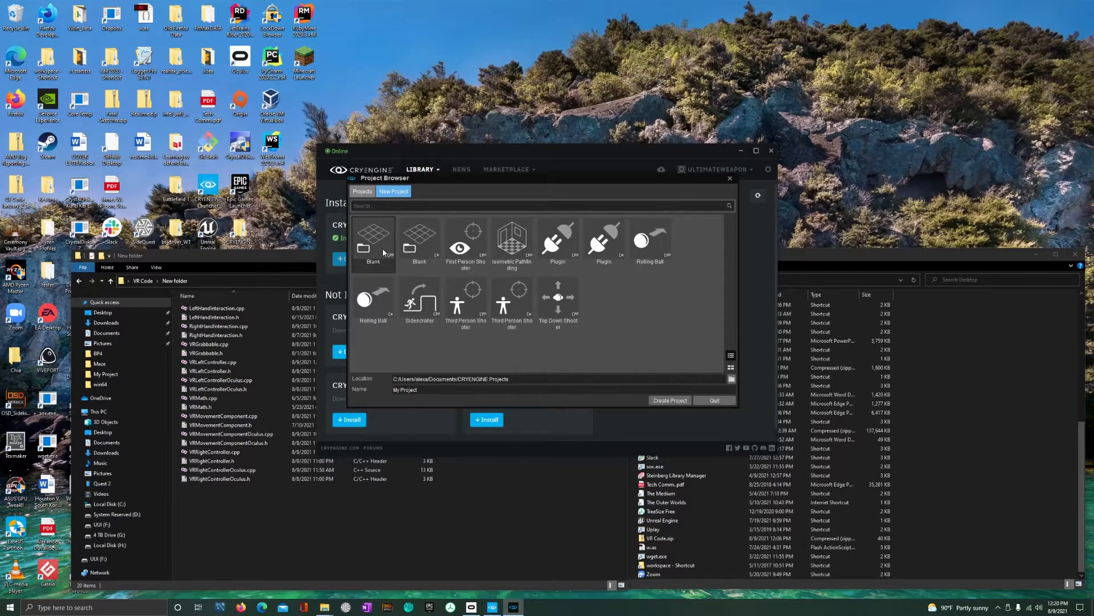
left_click(676, 401)
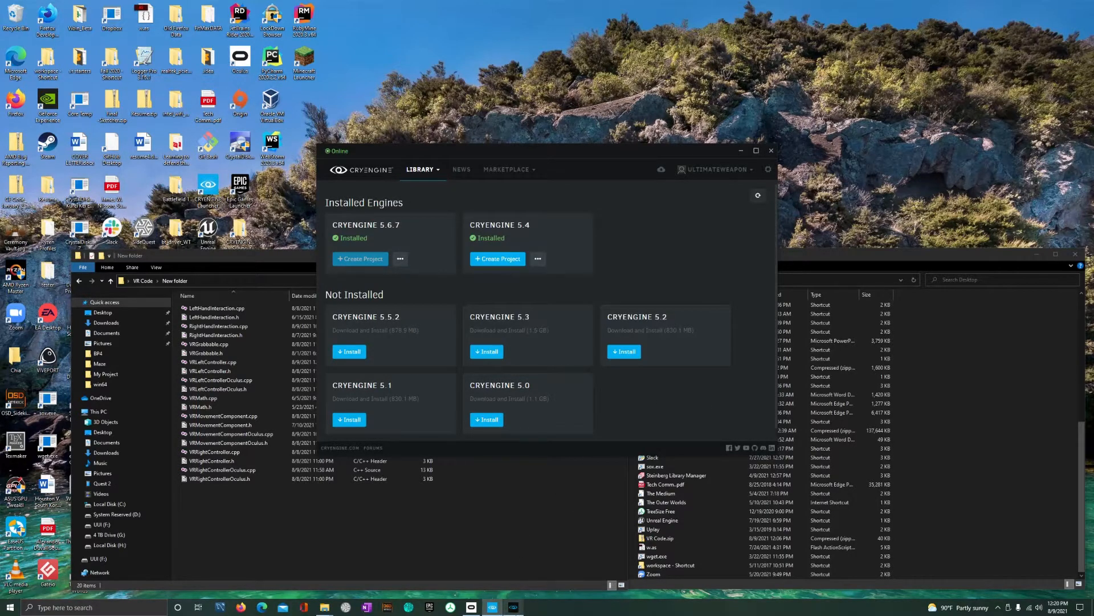
mouse_move(515, 605)
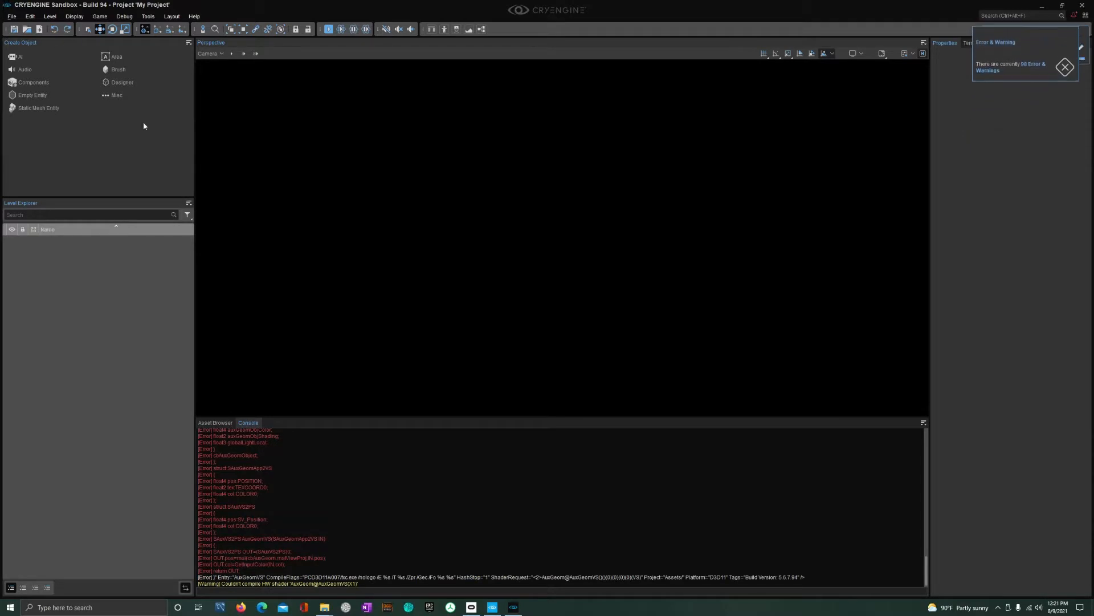
left_click(1084, 5)
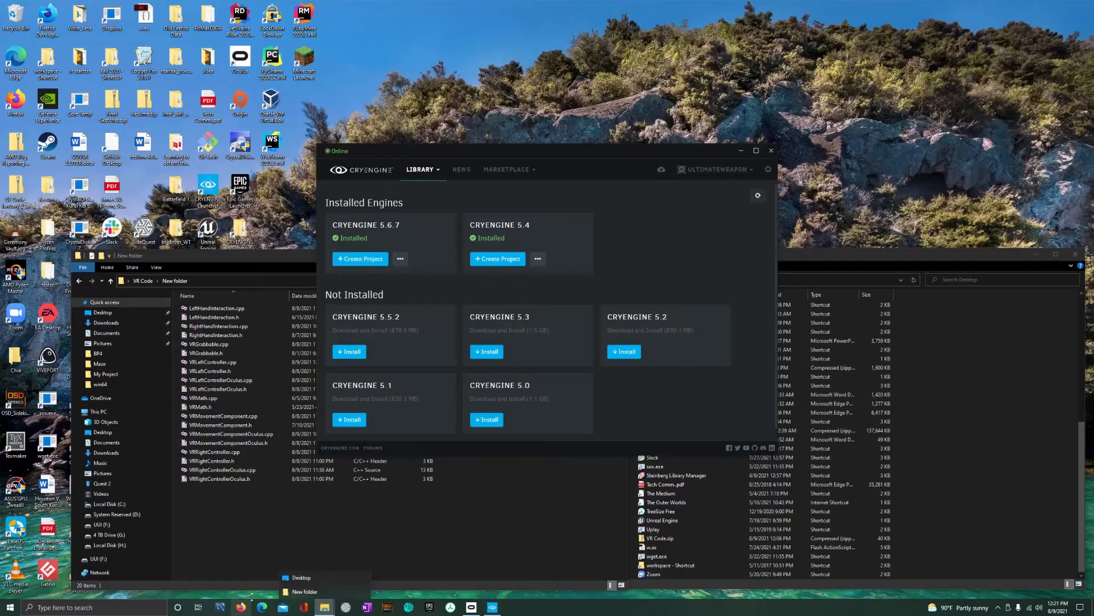
- Switch to File Explorer and open the CRYENGINE-release folder inside CRYENGINE-release2 in Downloads
left_click(308, 591)
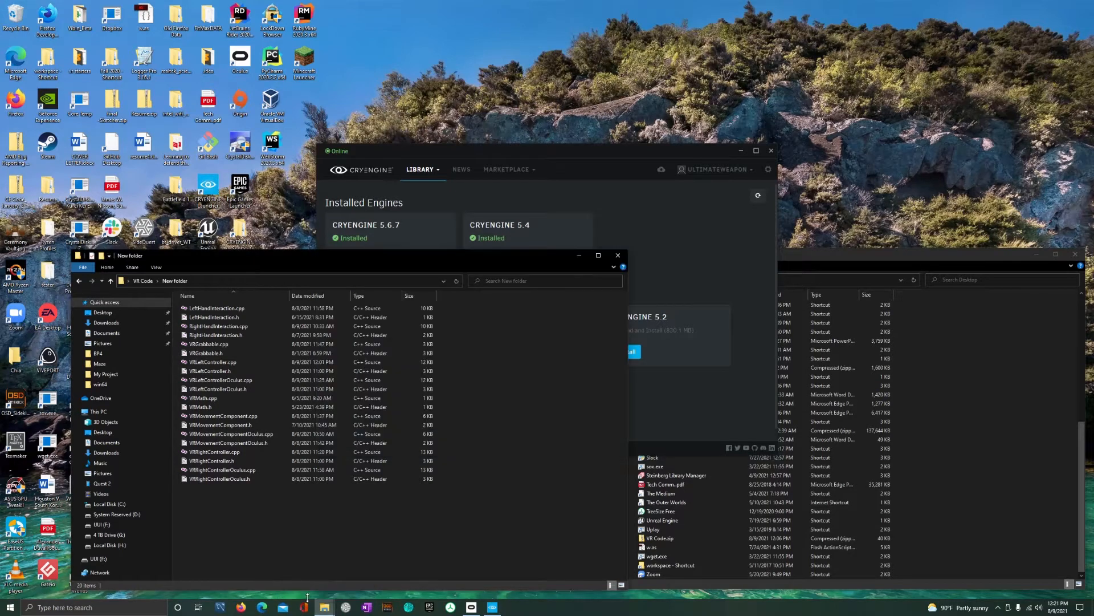
left_click(106, 323)
left_click(260, 353)
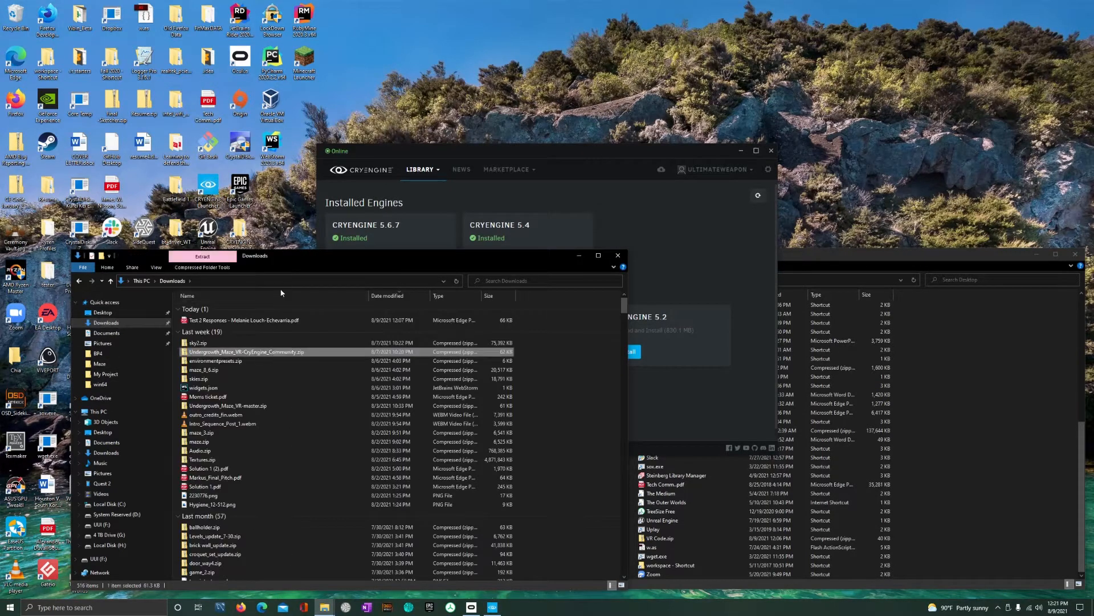
left_click(285, 281)
type("crye")
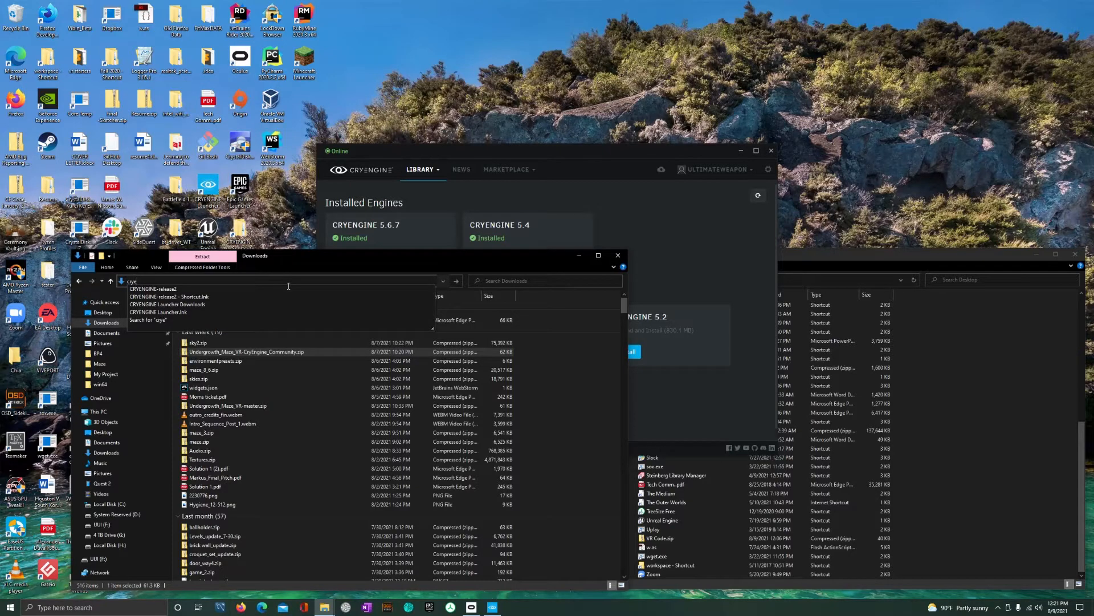
left_click(261, 288)
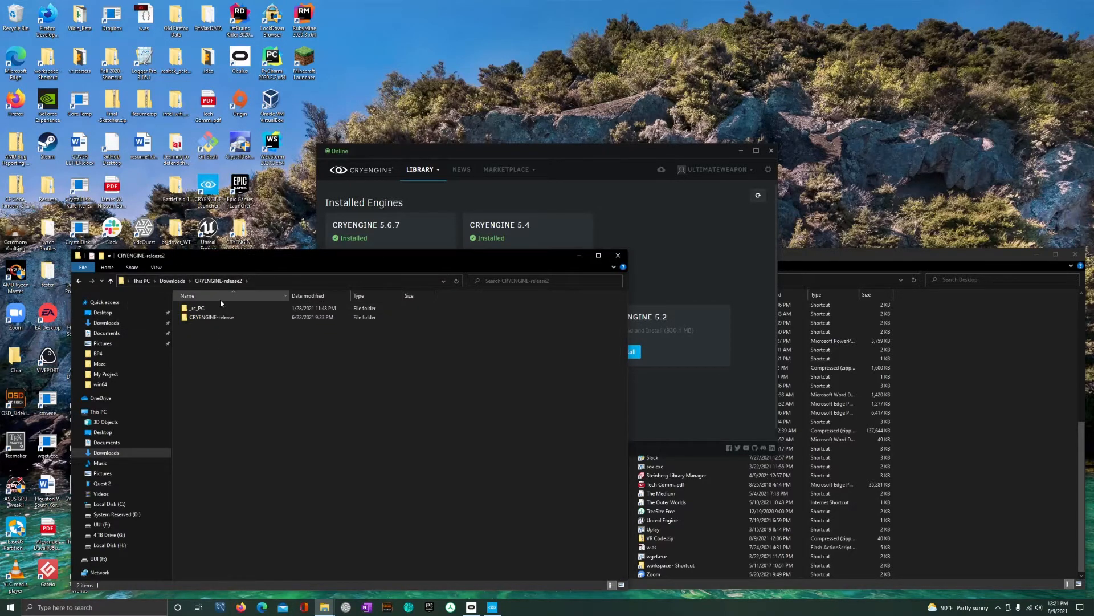
double_click(228, 318)
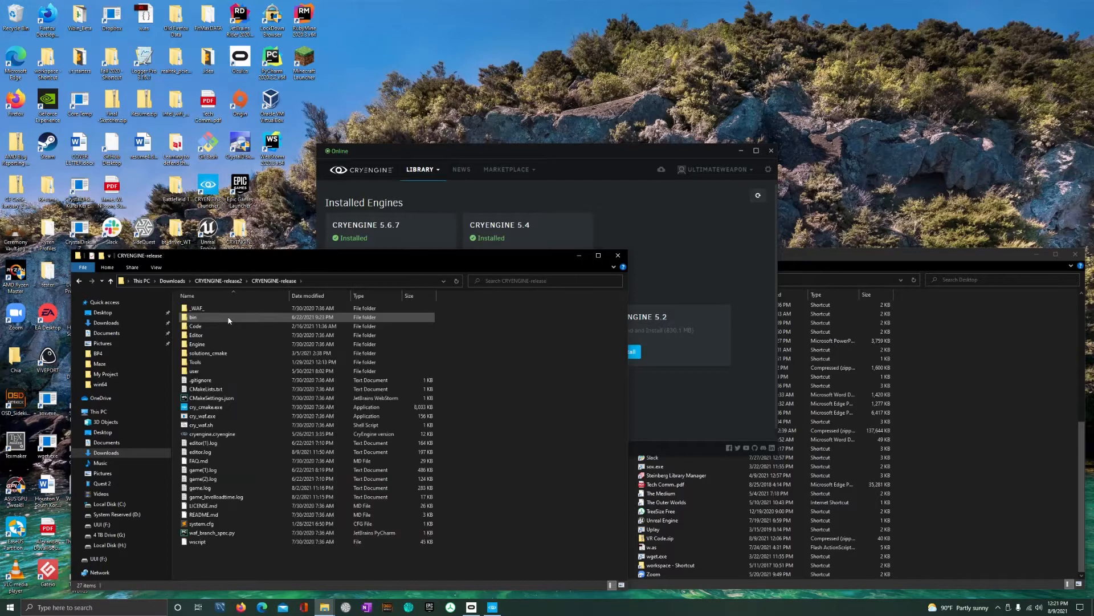
left_click(214, 435)
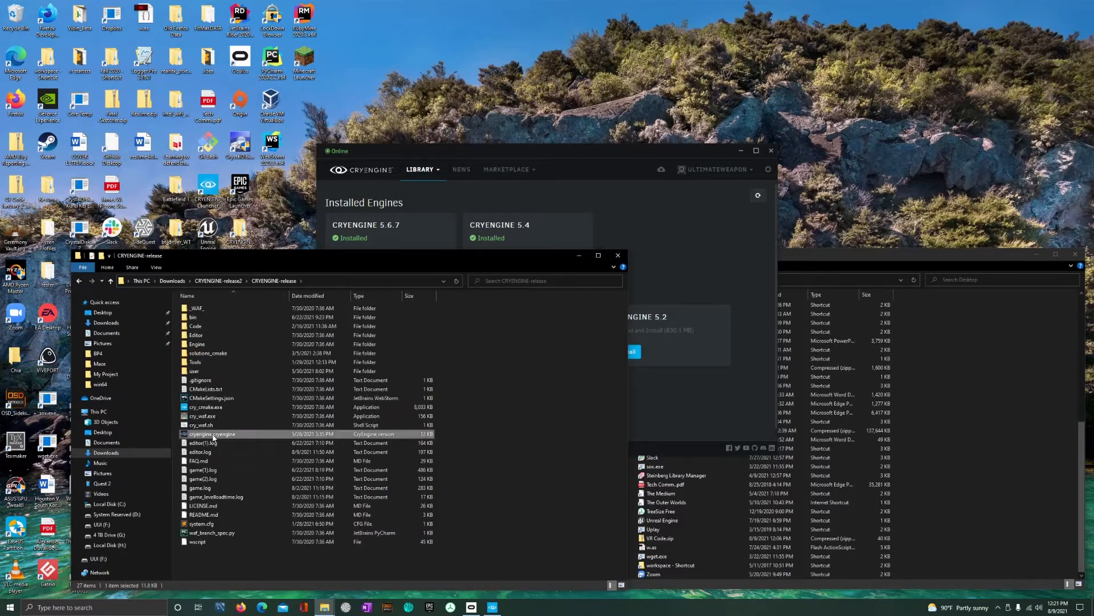
right_click(214, 435)
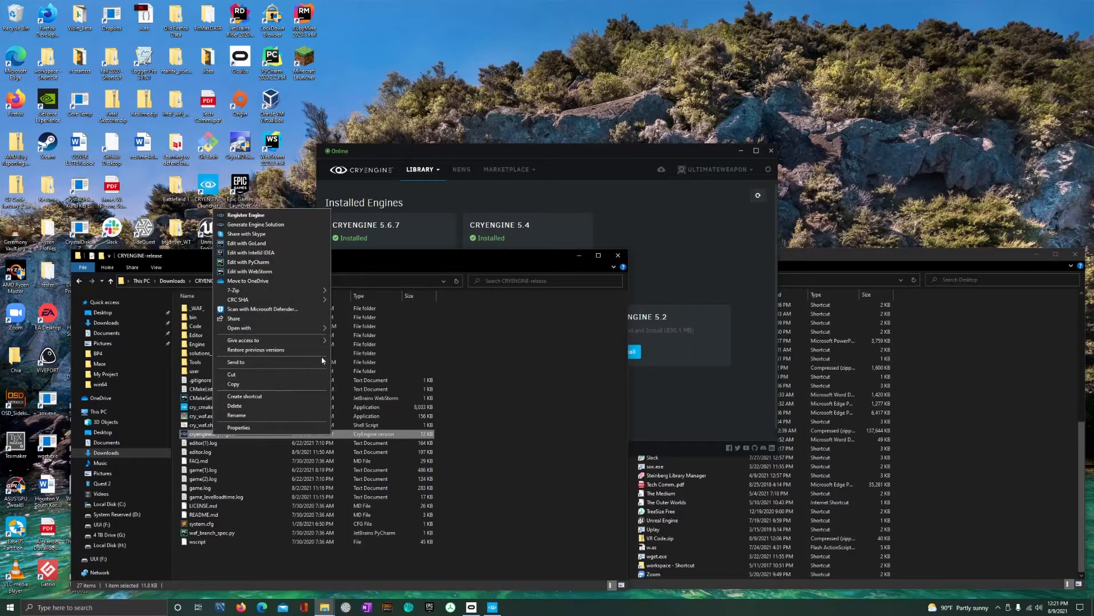
mouse_move(322, 362)
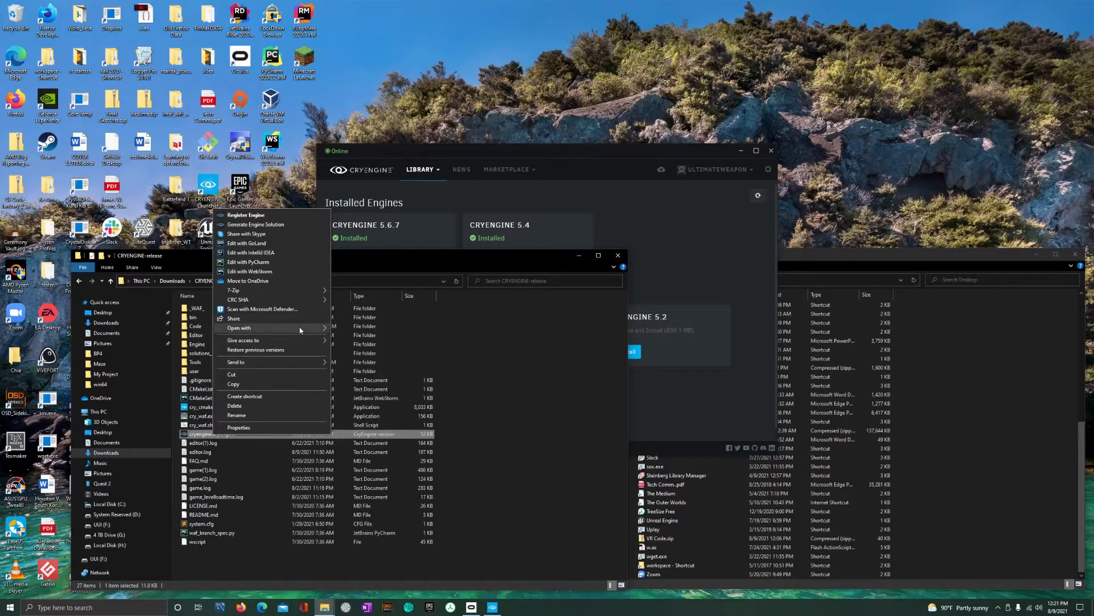
mouse_move(299, 327)
left_click(358, 329)
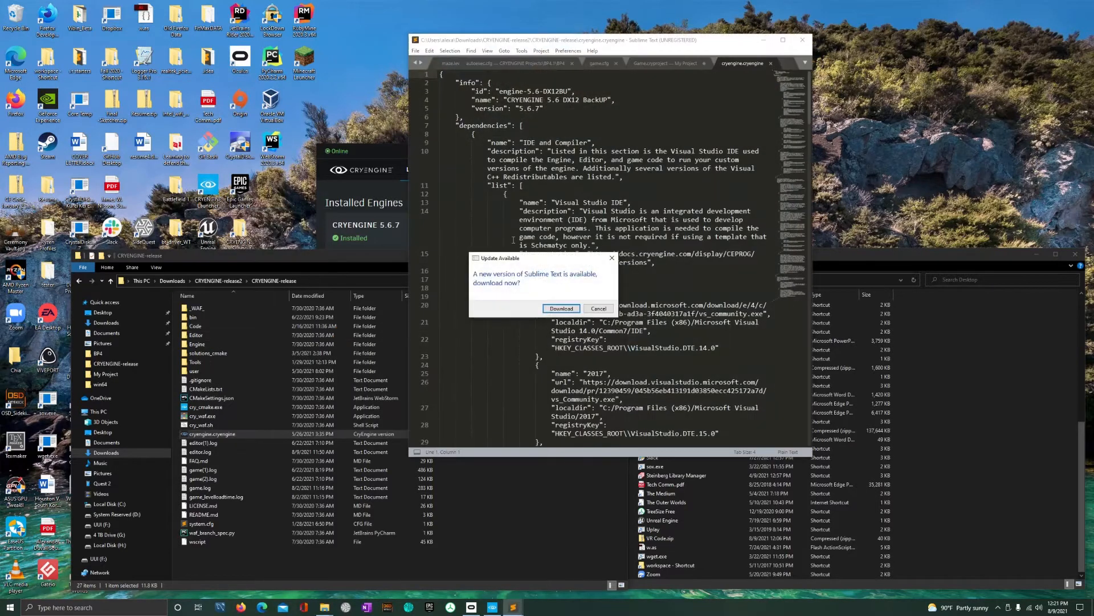
left_click(598, 308)
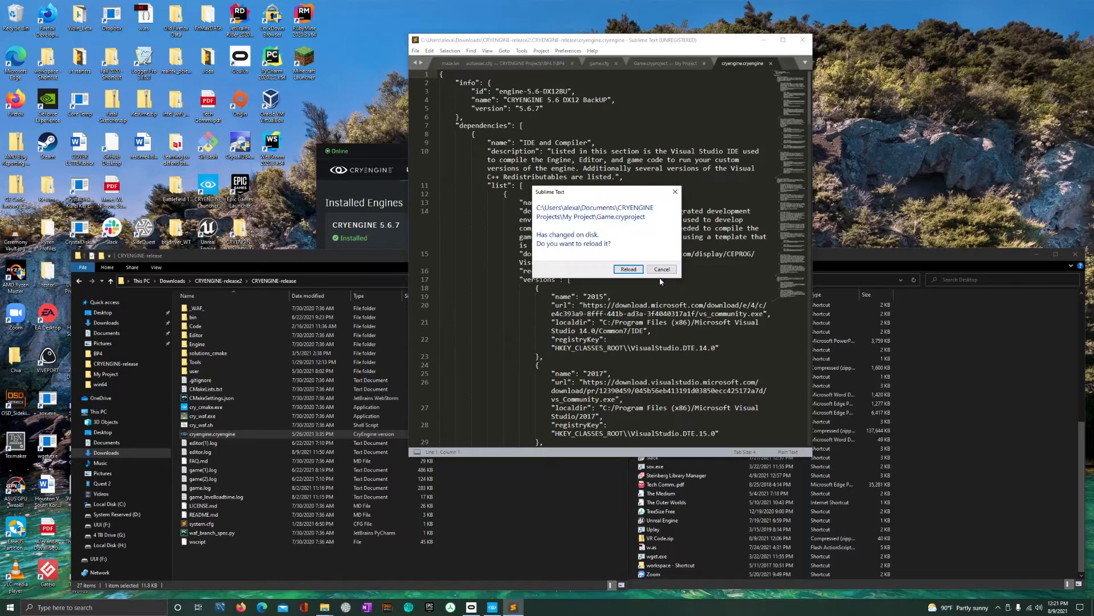
left_click(669, 271)
left_click(802, 40)
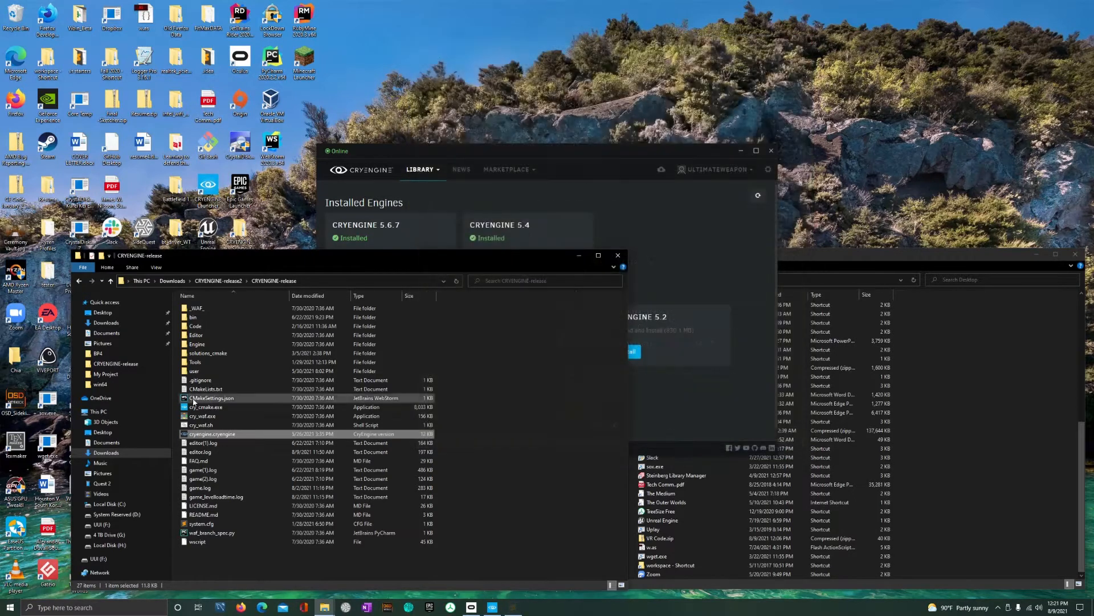
- Open the cryengine.cryengine file in Sublime Text, decline the update offer and maximize the window
right_click(238, 431)
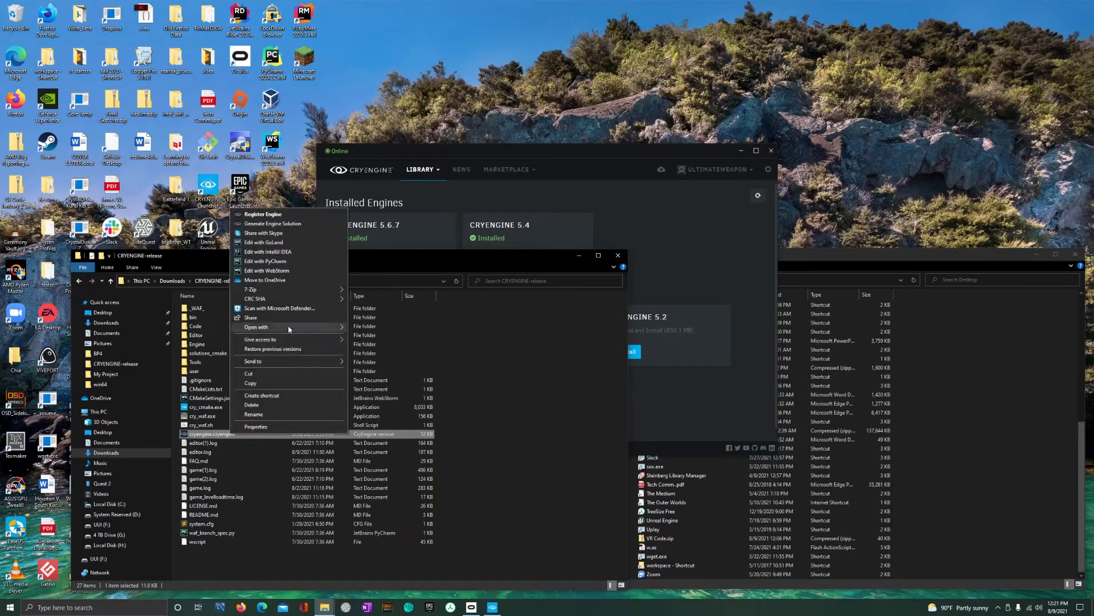
mouse_move(299, 327)
left_click(379, 329)
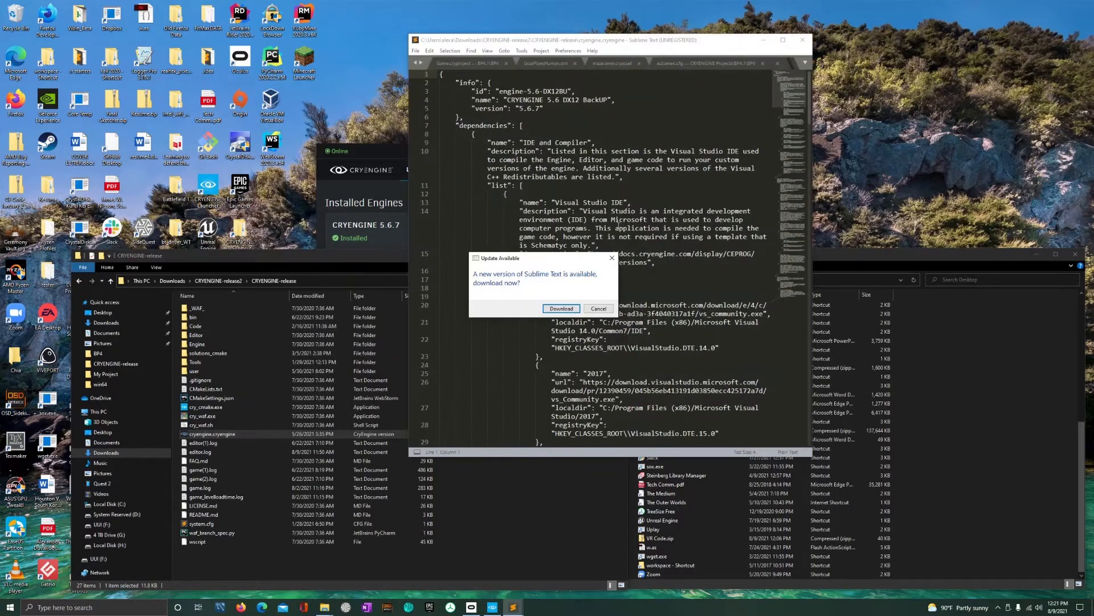
left_click(598, 308)
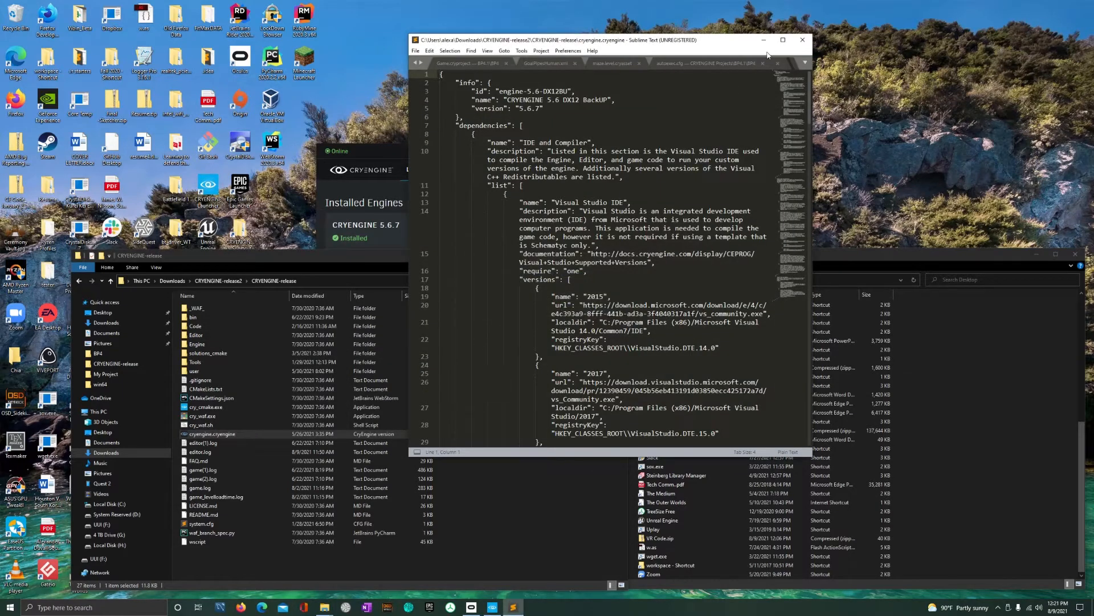
left_click(783, 39)
- Examine the engine id and name entries in the info section of cryengine.cryengine and close Sublime Text
scroll(320, 346, "down", 4)
scroll(320, 346, "up", 4)
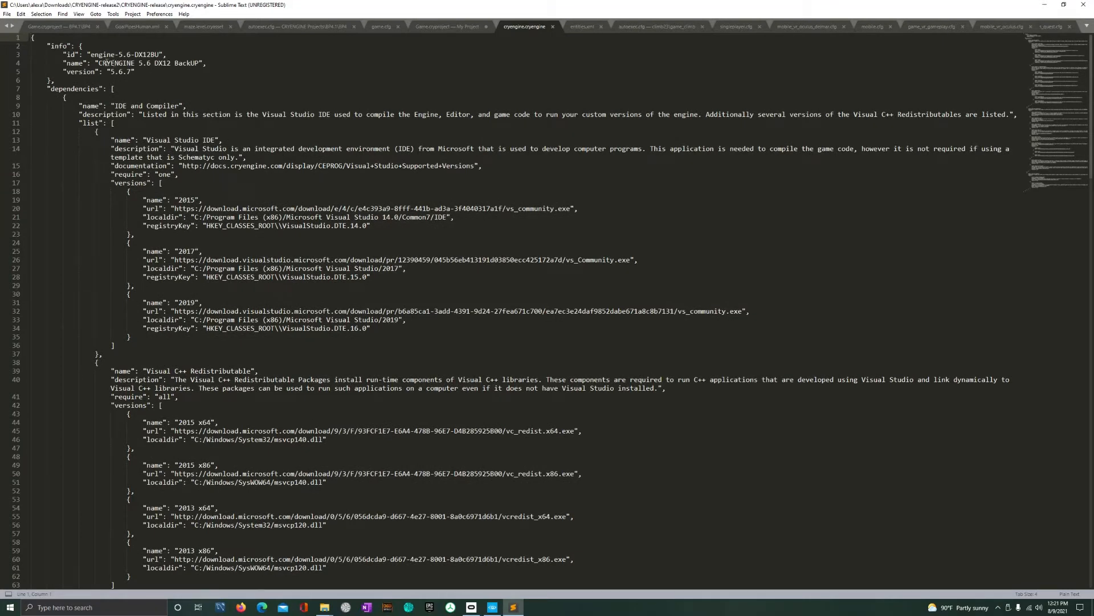
left_click_drag(91, 54, 137, 54)
left_click(130, 54)
mouse_move(98, 64)
left_mouse_down()
mouse_move(203, 64)
mouse_move(97, 63)
left_mouse_up()
left_click(203, 64)
left_click(132, 95)
left_click_drag(99, 63, 201, 64)
left_click(1084, 5)
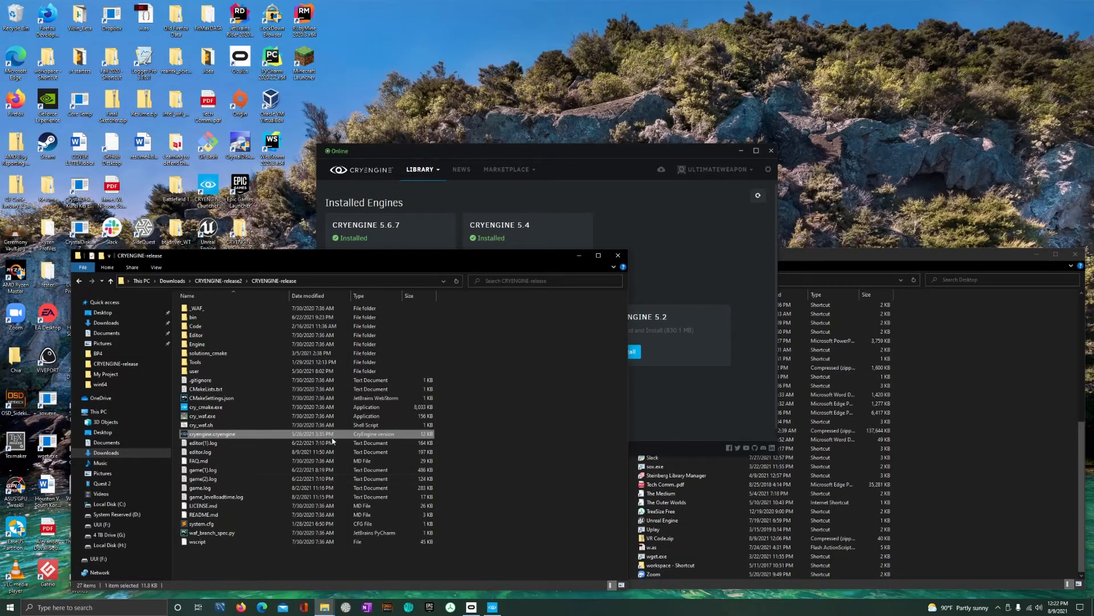
- Register the engine from the cryengine.cryengine file
right_click(321, 438)
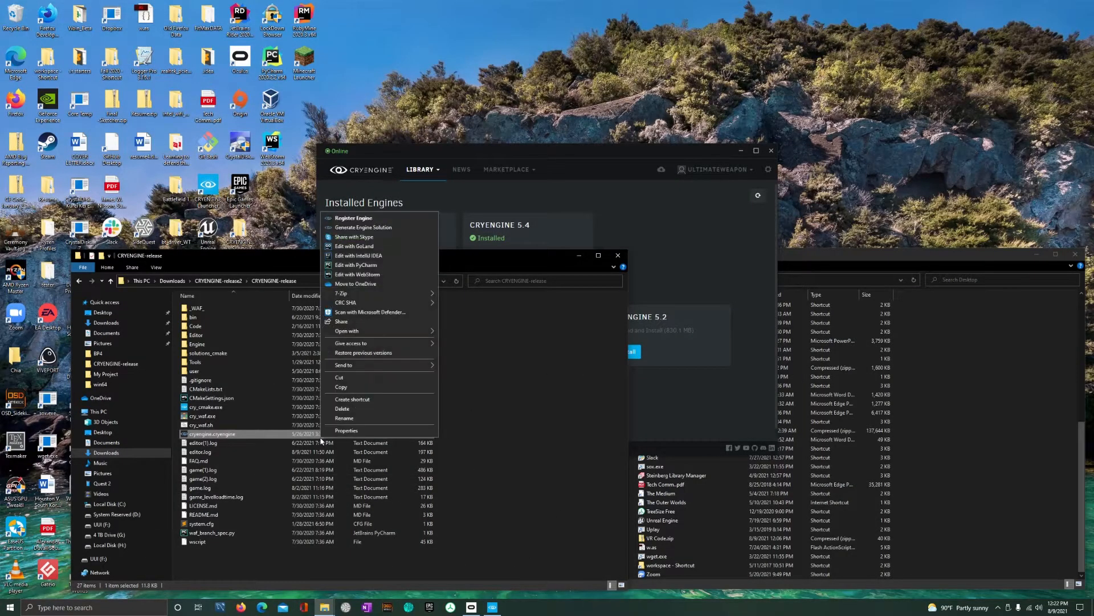
left_click(382, 218)
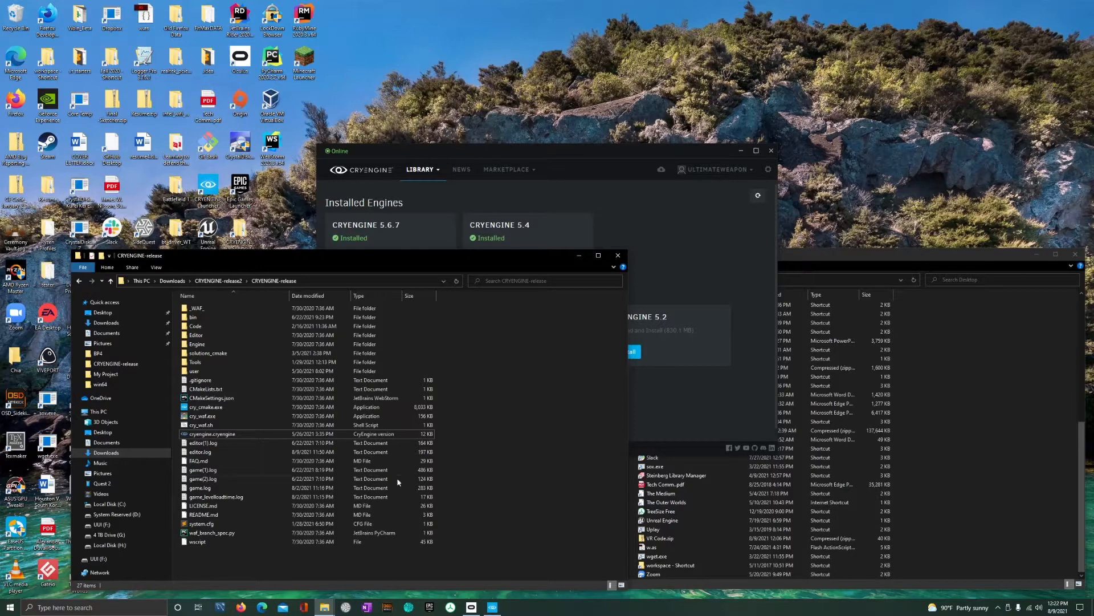
- Switch to the CRYENGINE Launcher, reveal the folder of the first My Project in File Explorer and move its window clear of the others
left_click(655, 229)
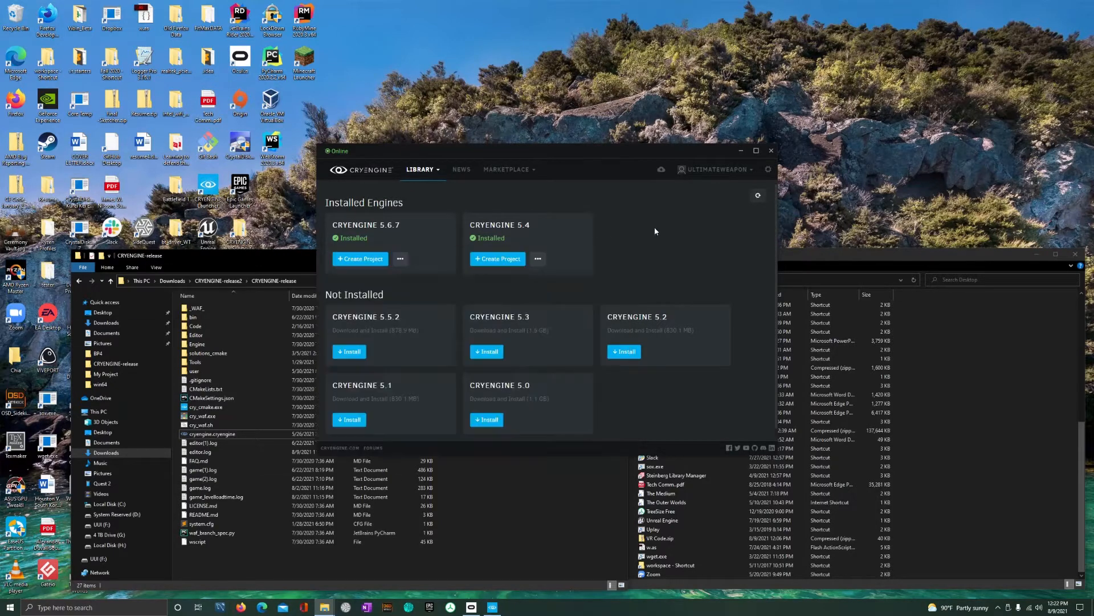
left_click(422, 170)
left_click(428, 210)
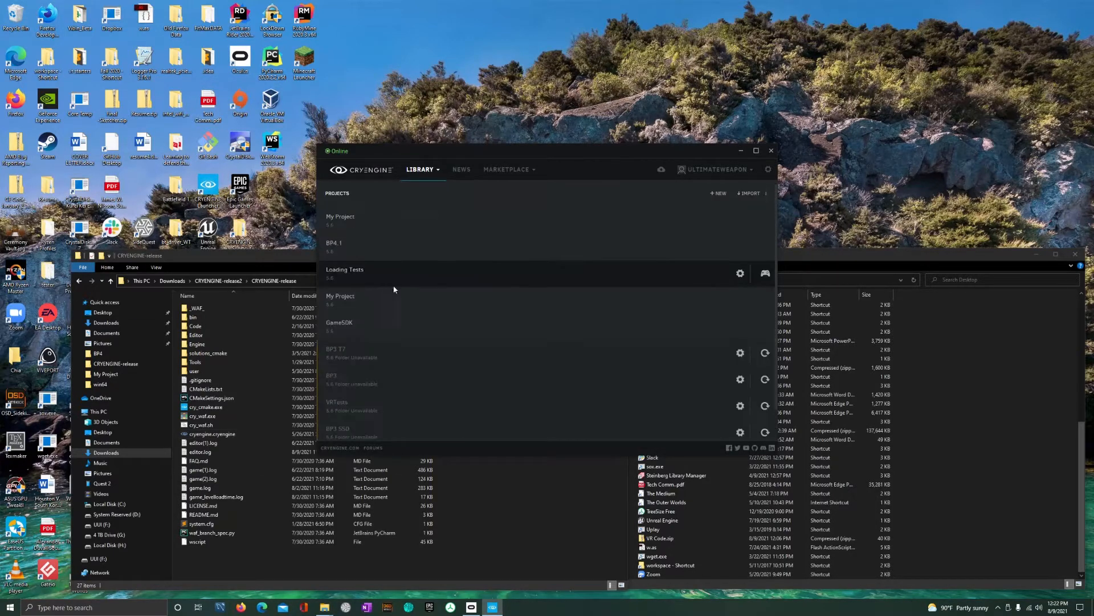
left_click(740, 220)
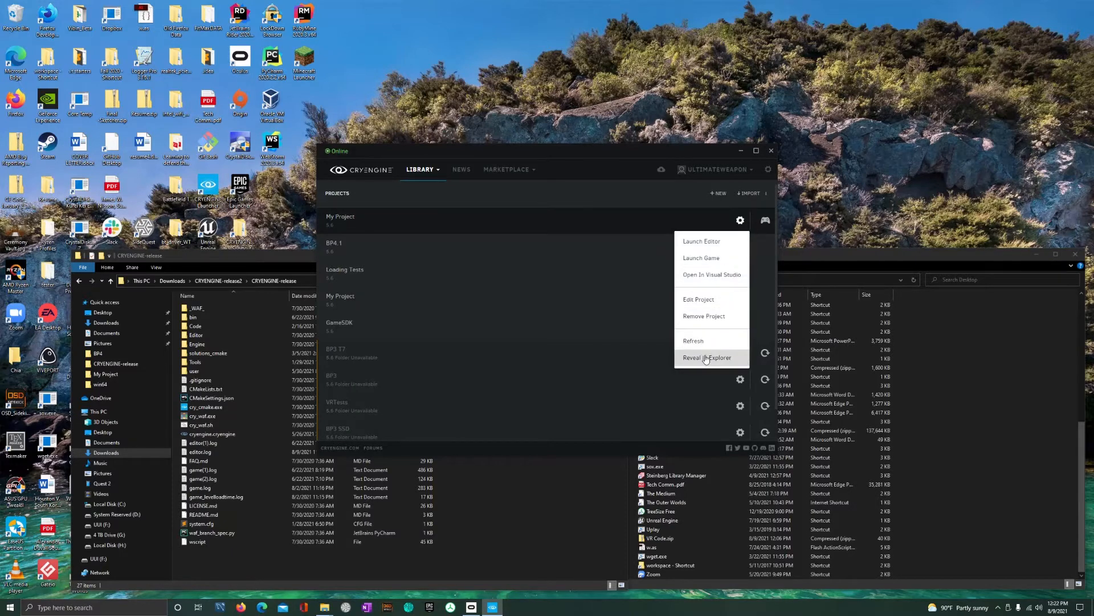
left_click(706, 358)
left_click_drag(323, 8, 717, 176)
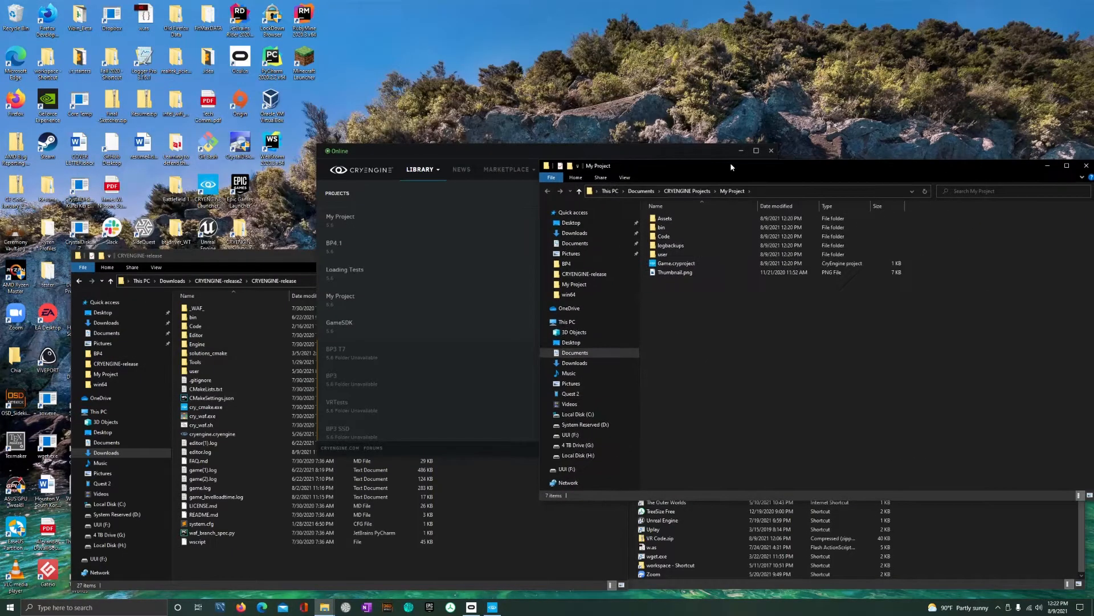
- Switch the engine version of Game.cryproject to CRYENGINE 5.6 DX12 BackUP without creating a backup
right_click(682, 262)
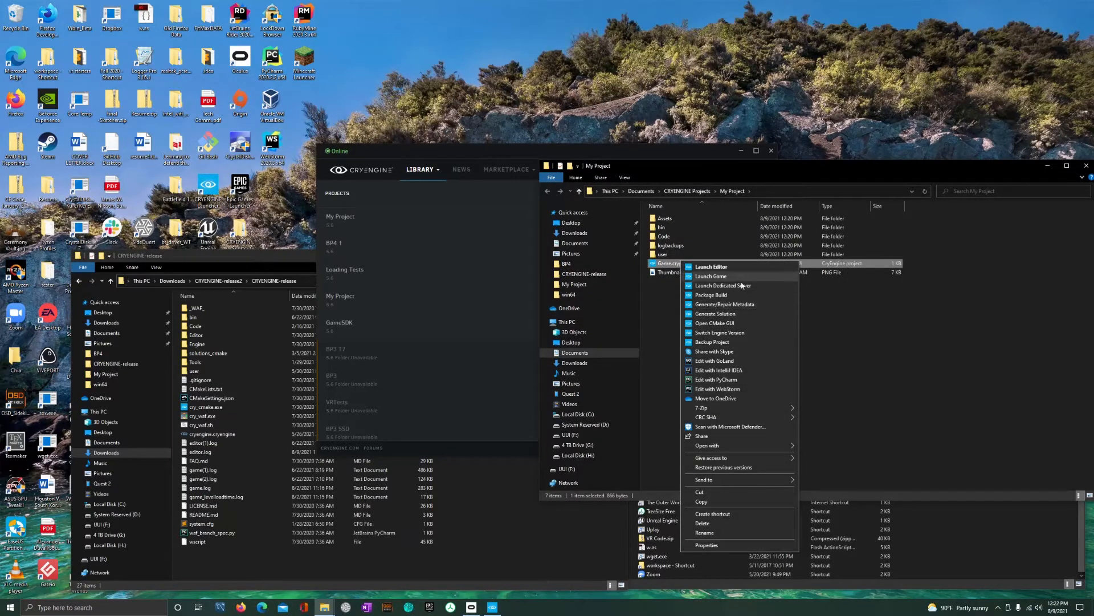
left_click(719, 333)
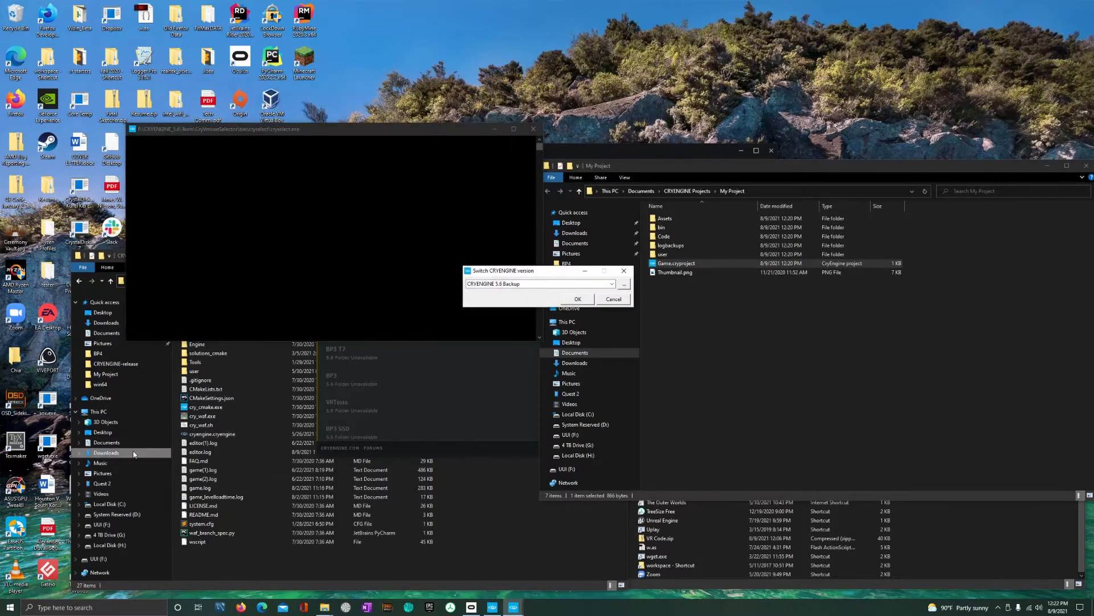
left_click(612, 283)
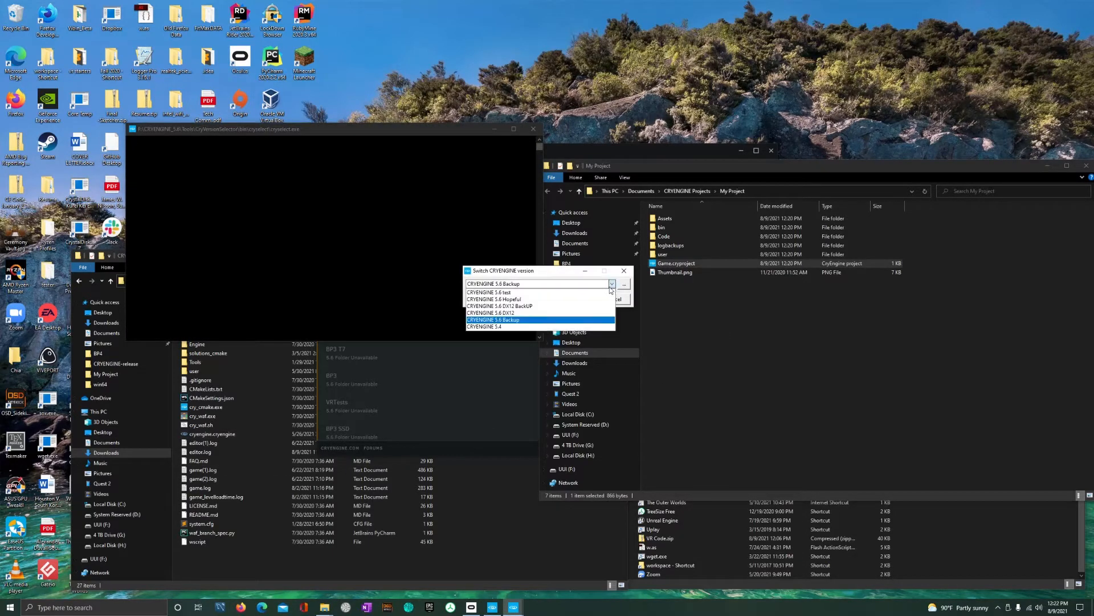
left_click(522, 306)
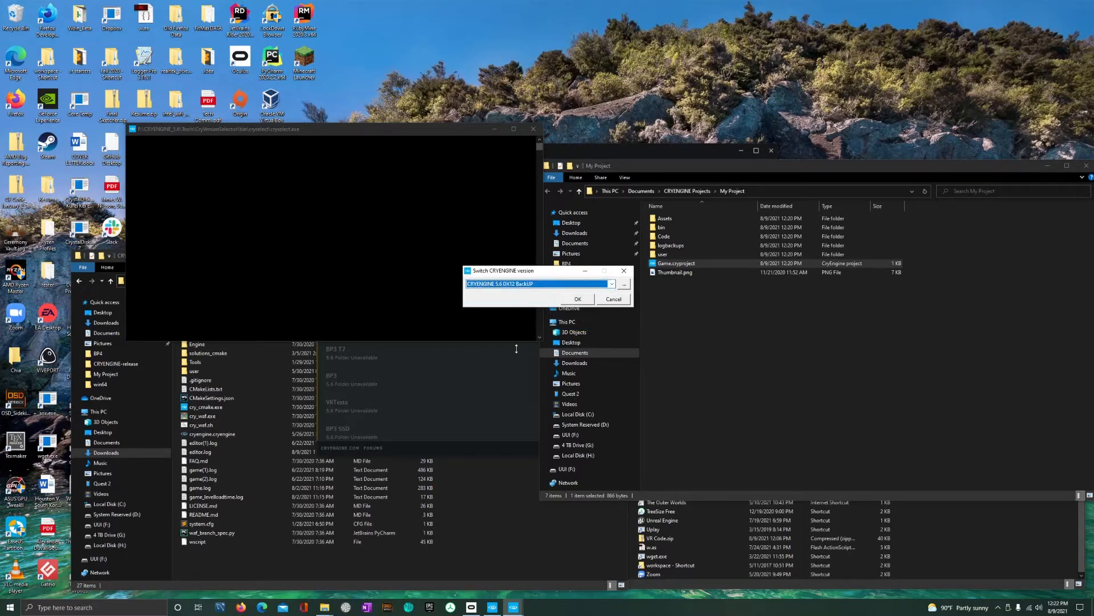
left_click(578, 300)
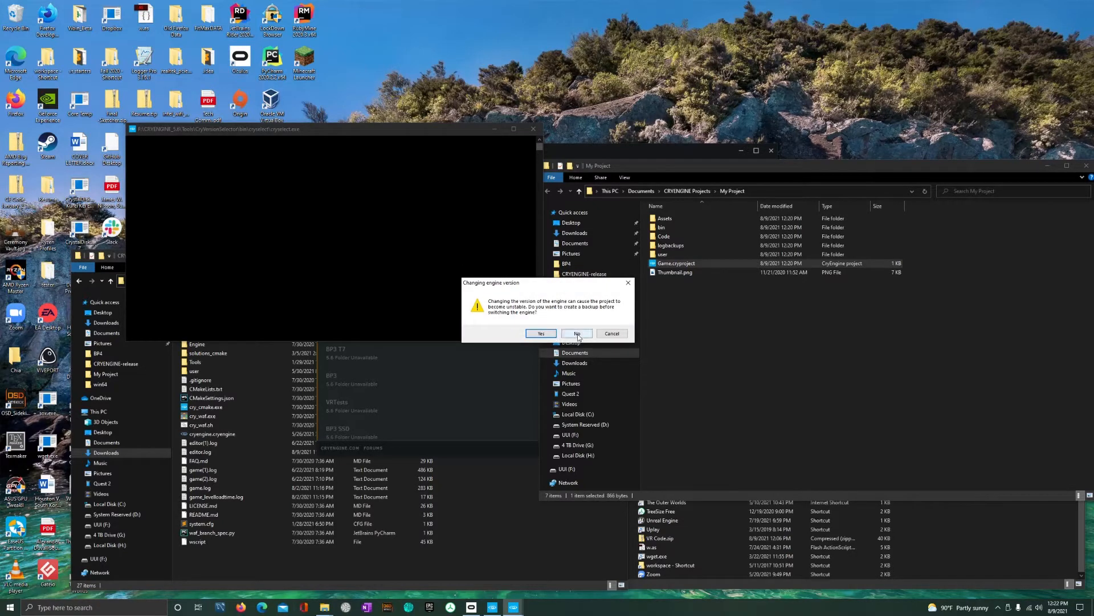
left_click(578, 334)
left_click(611, 335)
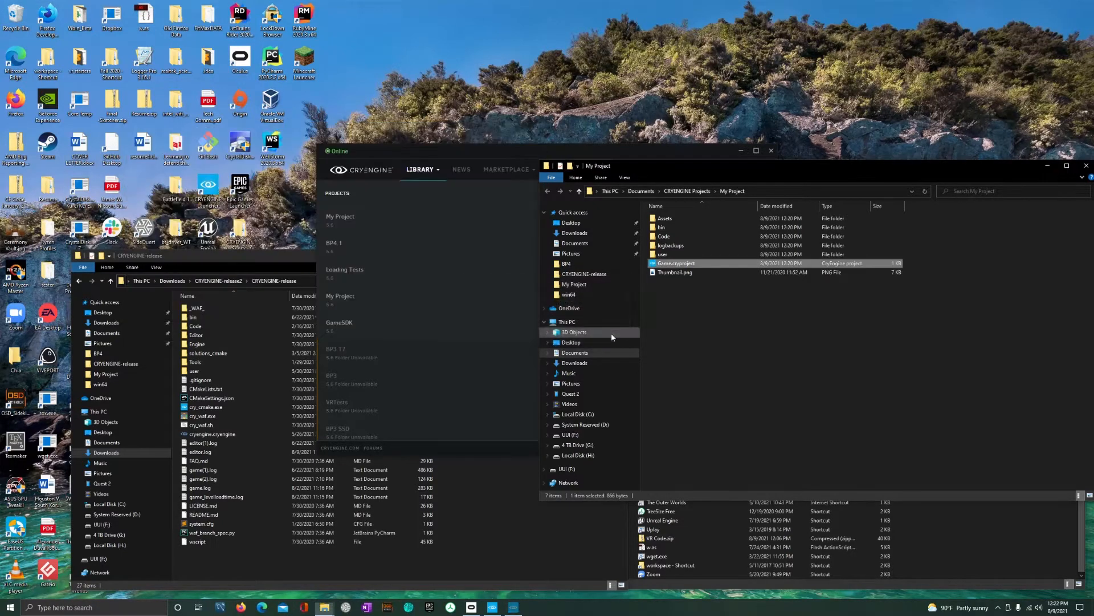
- Generate the Visual Studio 2019 Win64 solution for Game.cryproject
right_click(678, 267)
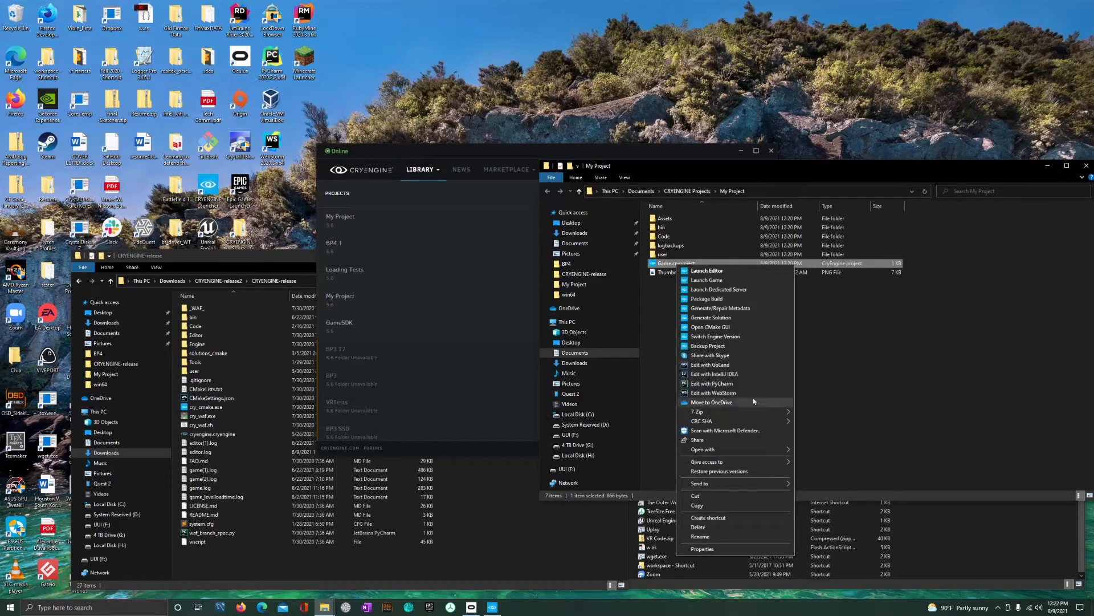
left_click(711, 317)
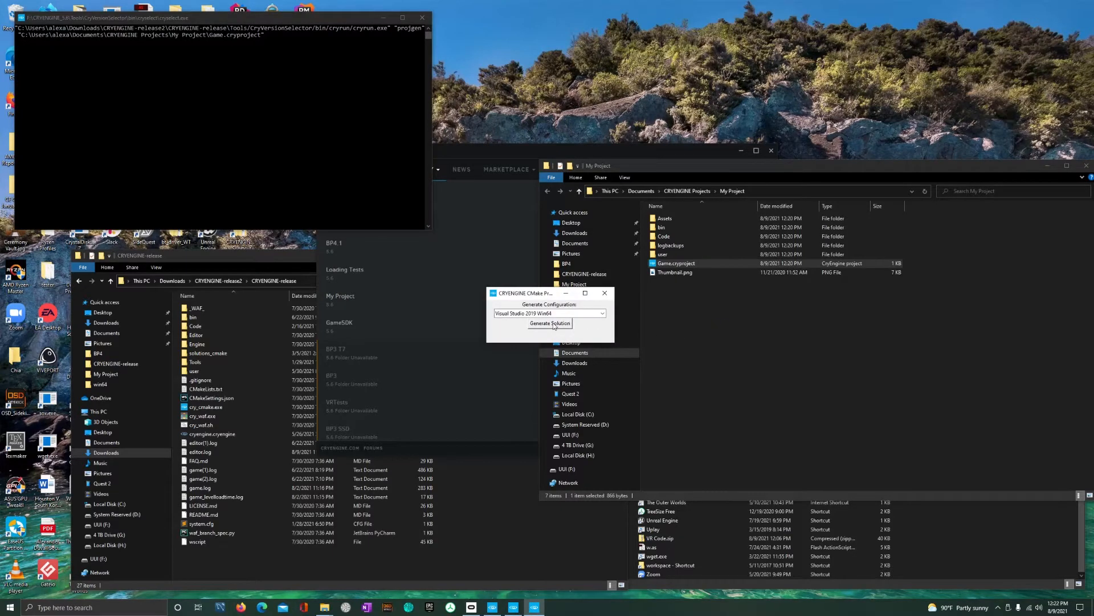
left_click(553, 323)
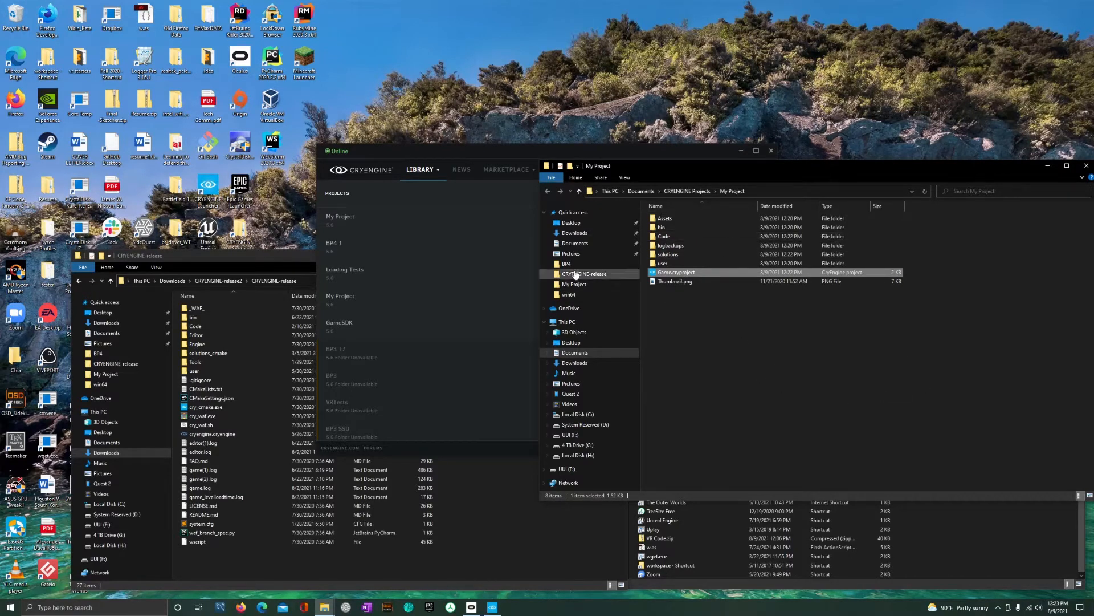
- Open Game.sln from the project's solutions\win64 folder in Visual Studio
double_click(711, 252)
double_click(704, 219)
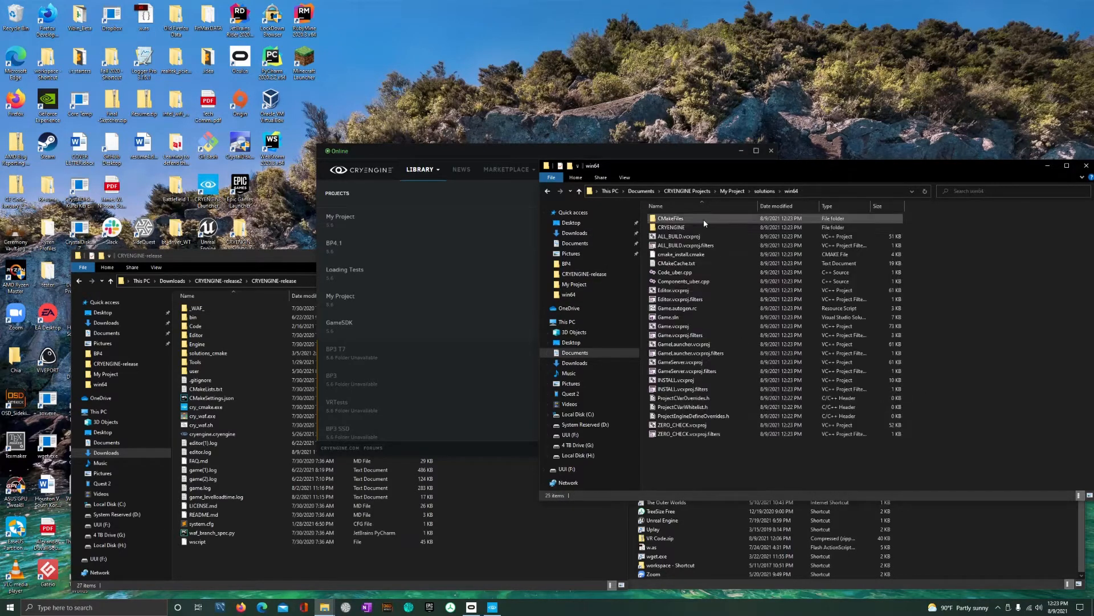
double_click(758, 318)
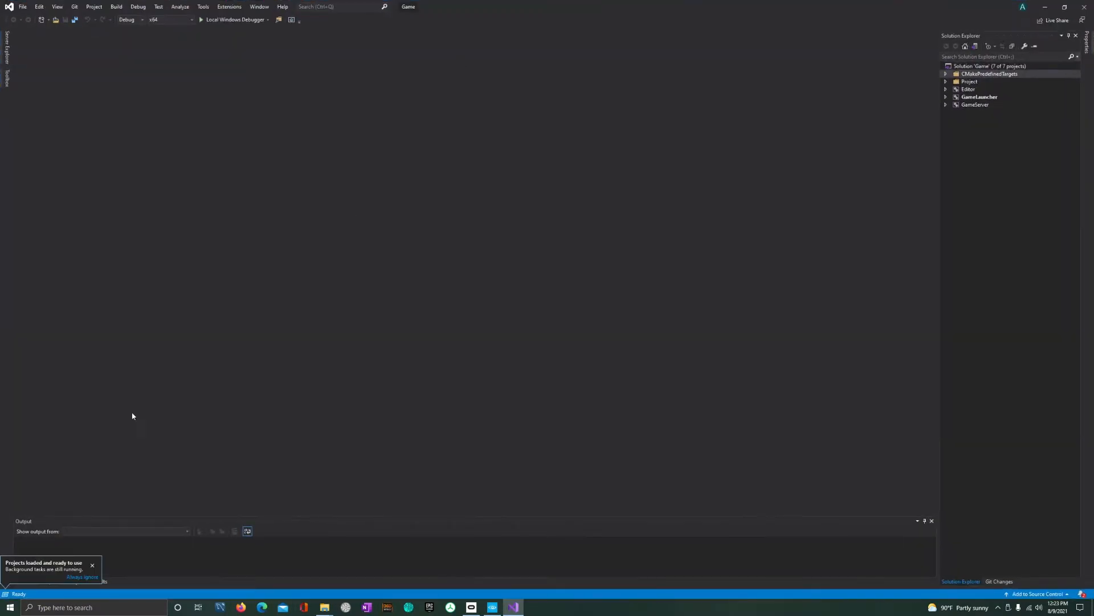
- Expand the Game project in the solution, open GamePlugin.cpp and look through its code
left_click(946, 81)
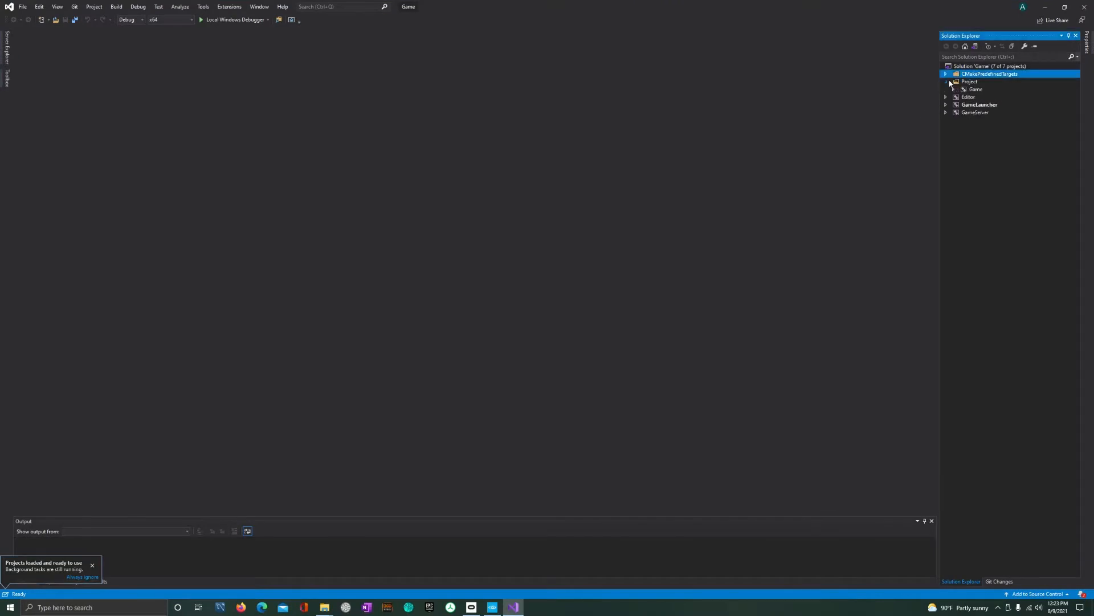
left_click(969, 97)
double_click(978, 90)
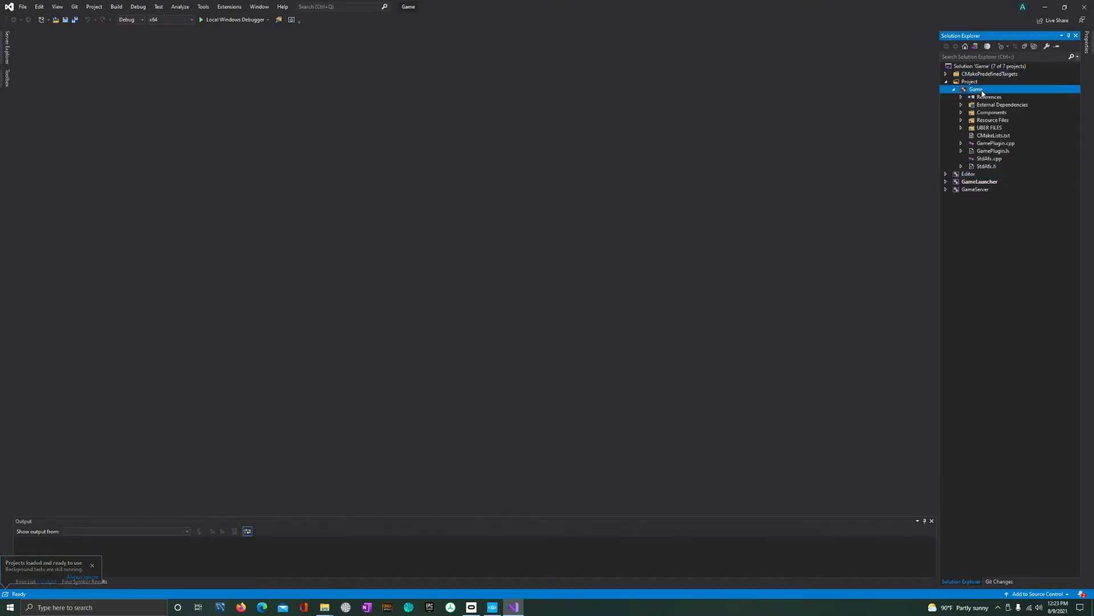
double_click(996, 143)
scroll(448, 330, "down", 20)
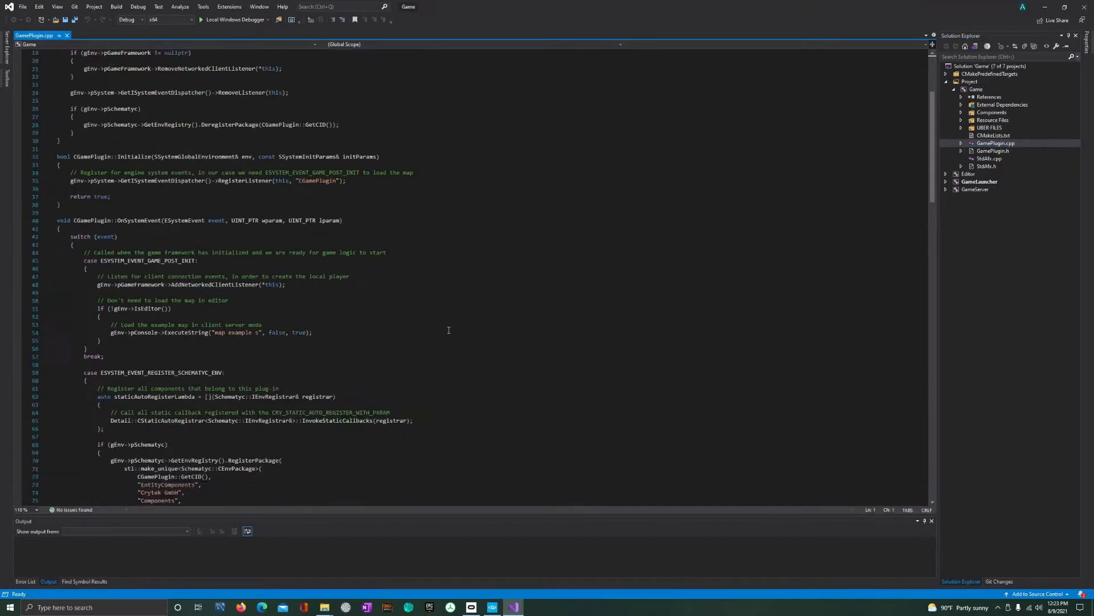
scroll(449, 330, "down", 20)
scroll(449, 330, "up", 20)
- Switch to the Desktop folder in File Explorer, look through its contents and select VR Code.zip
key("alt+Tab")
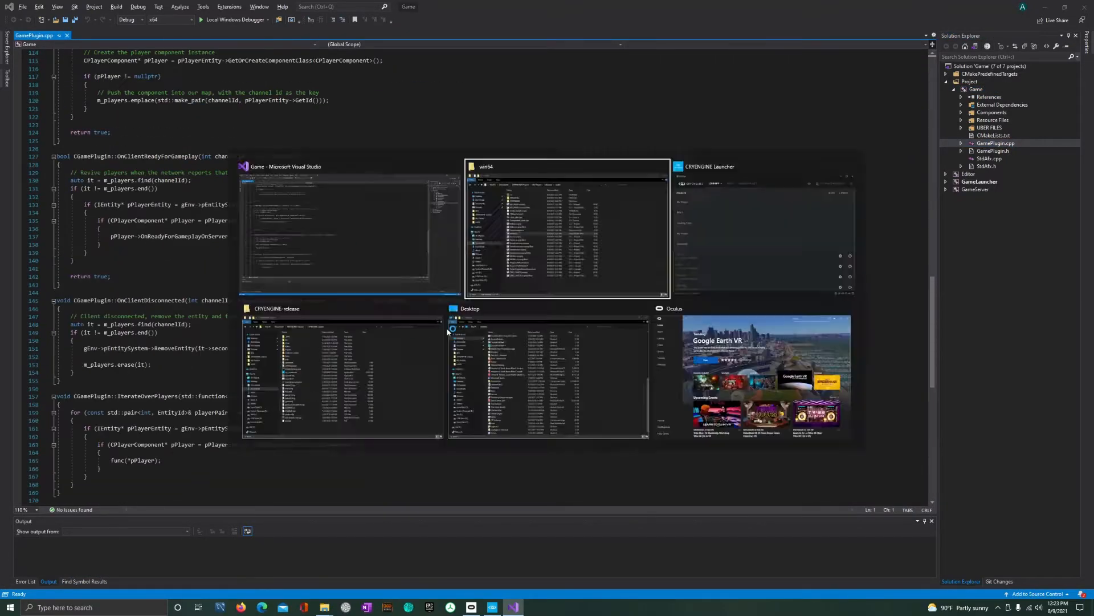
left_click(345, 388)
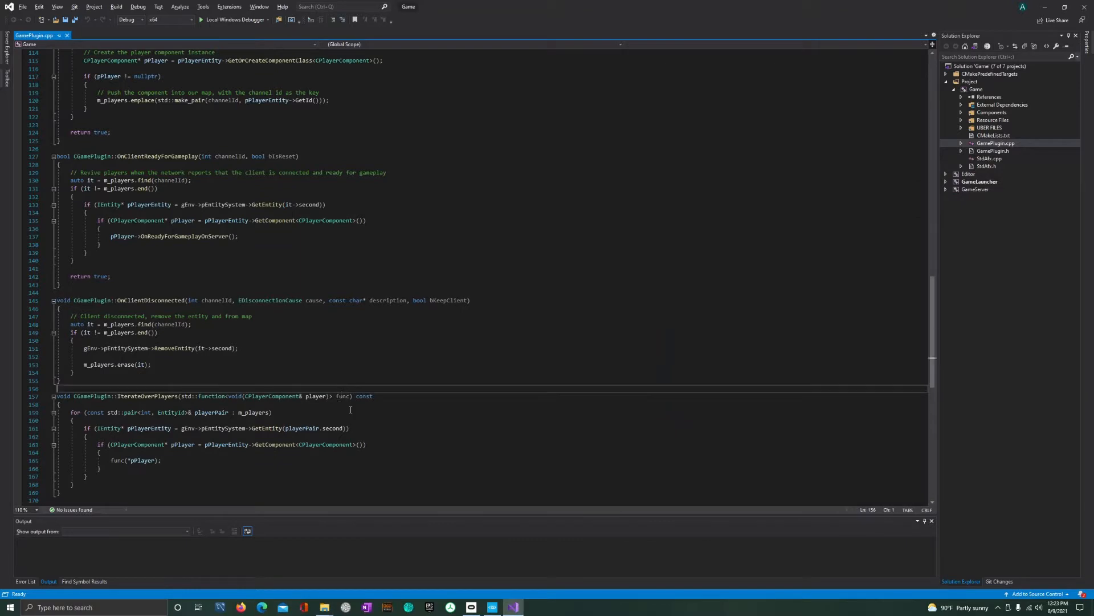
left_click(325, 608)
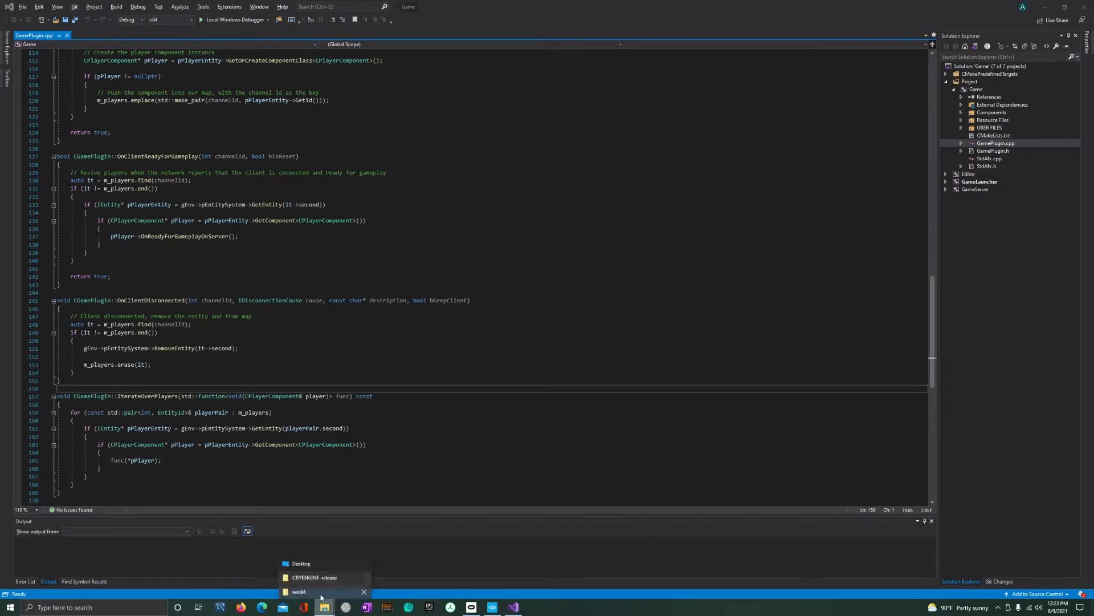
left_click(301, 563)
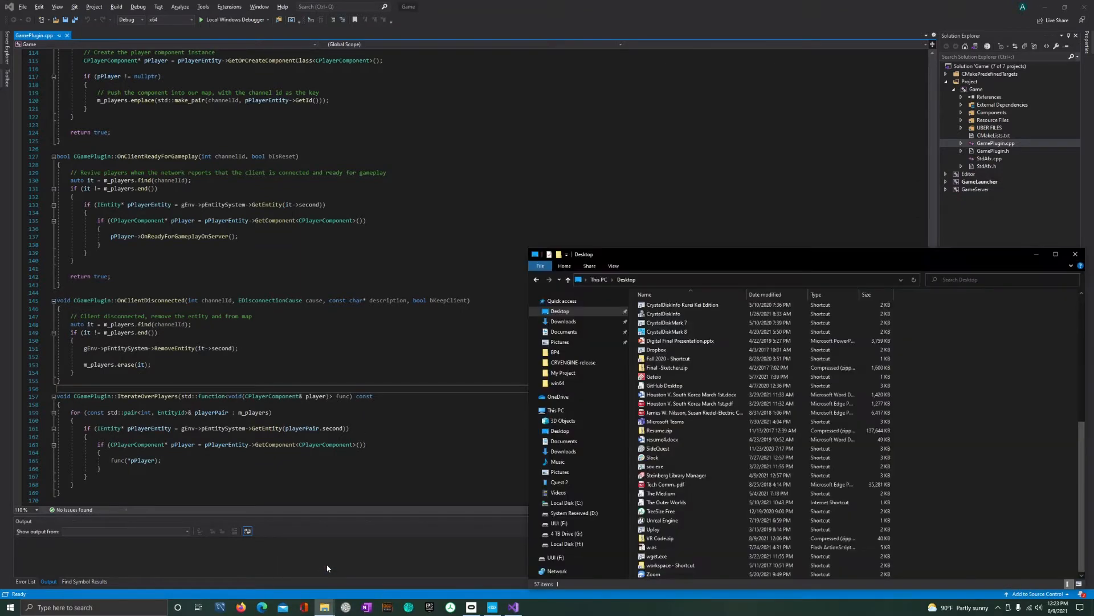
left_click(650, 422)
scroll(703, 412, "up", 9)
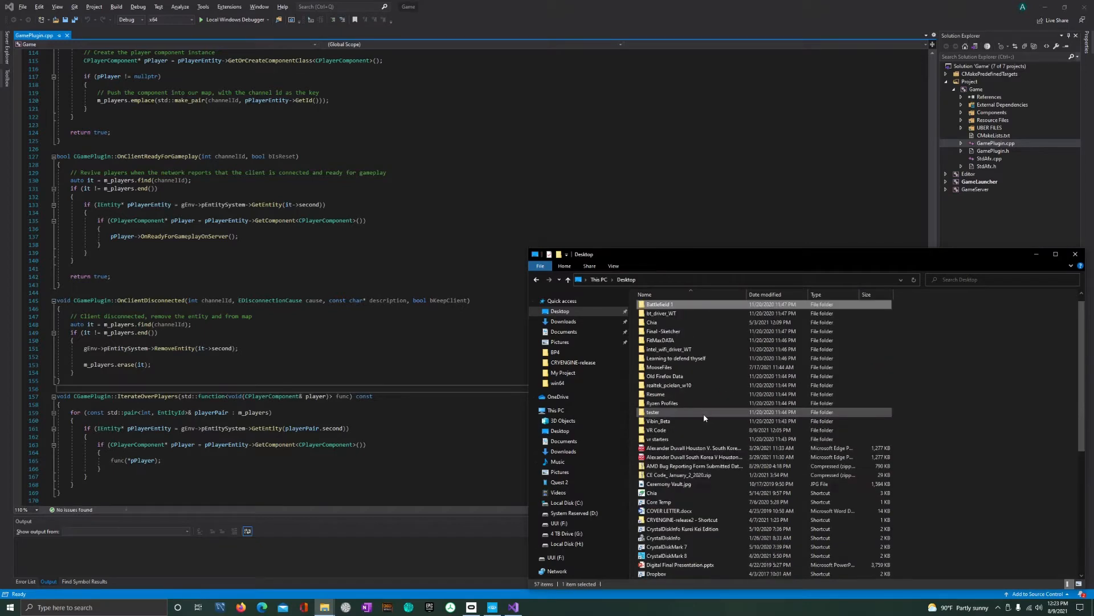
left_click(705, 418)
scroll(704, 418, "down", 9)
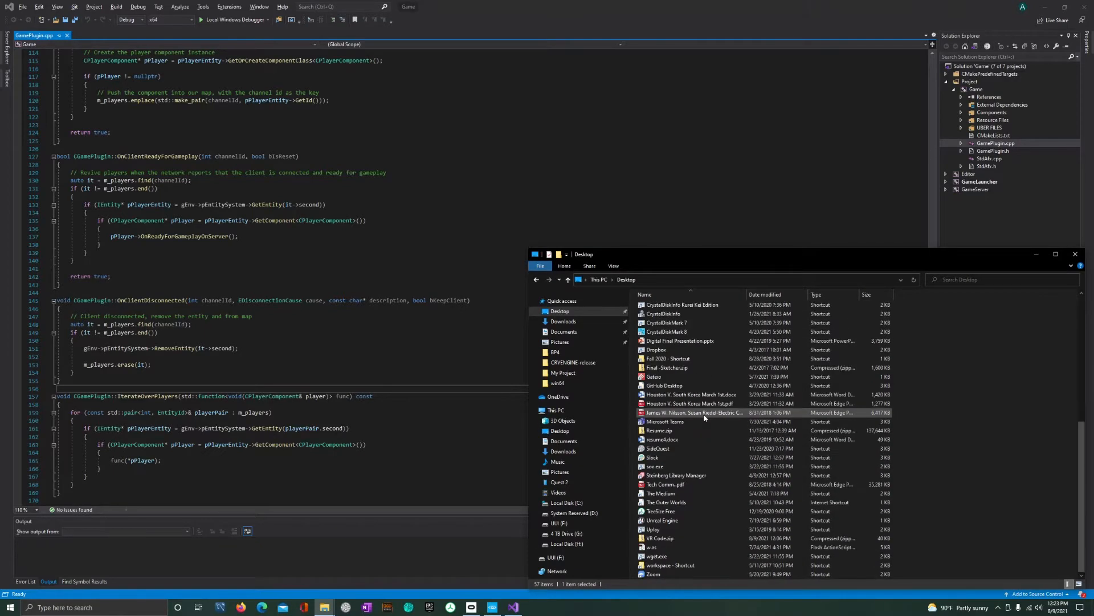
left_click(680, 540)
- Minimize Visual Studio and the CRYENGINE-release folder, and move the win64 window and the VR Code window over the cleared area
left_click(1045, 7)
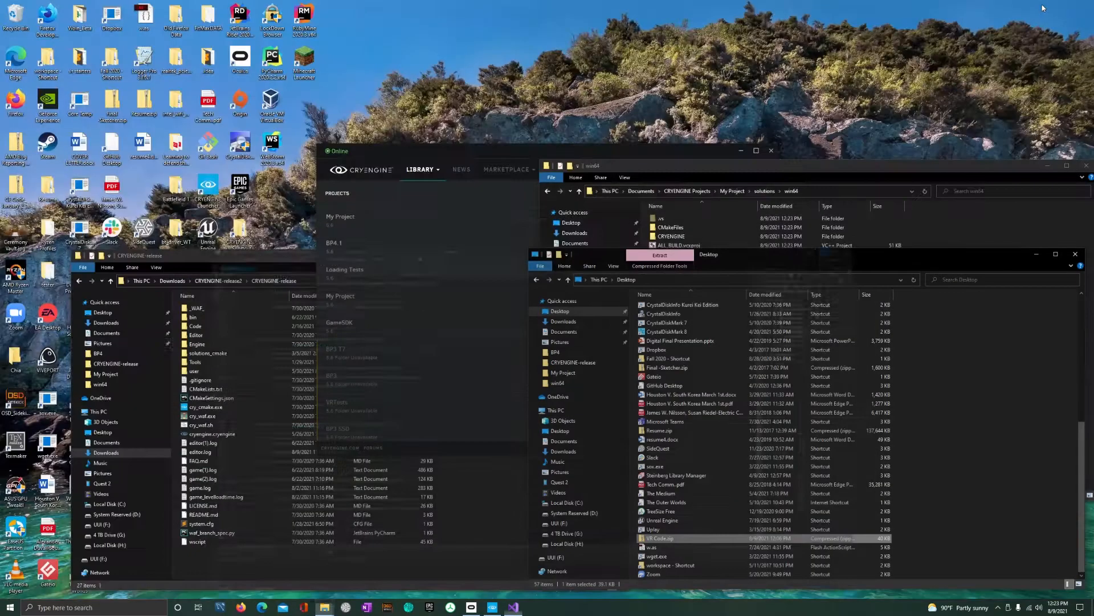
left_click(274, 255)
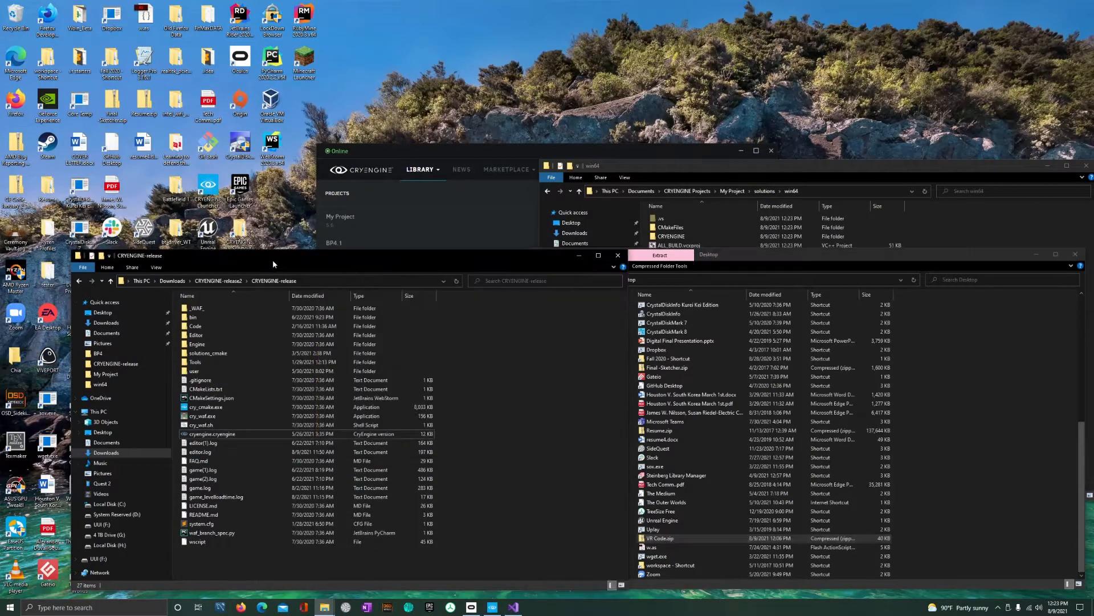
left_click(580, 257)
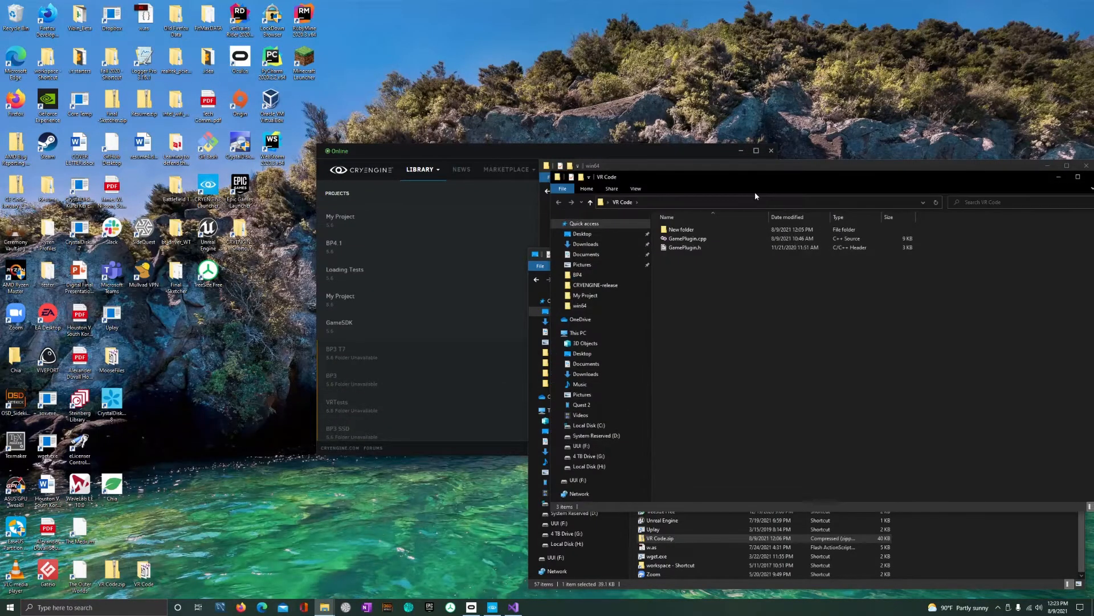
left_click_drag(774, 167, 294, 127)
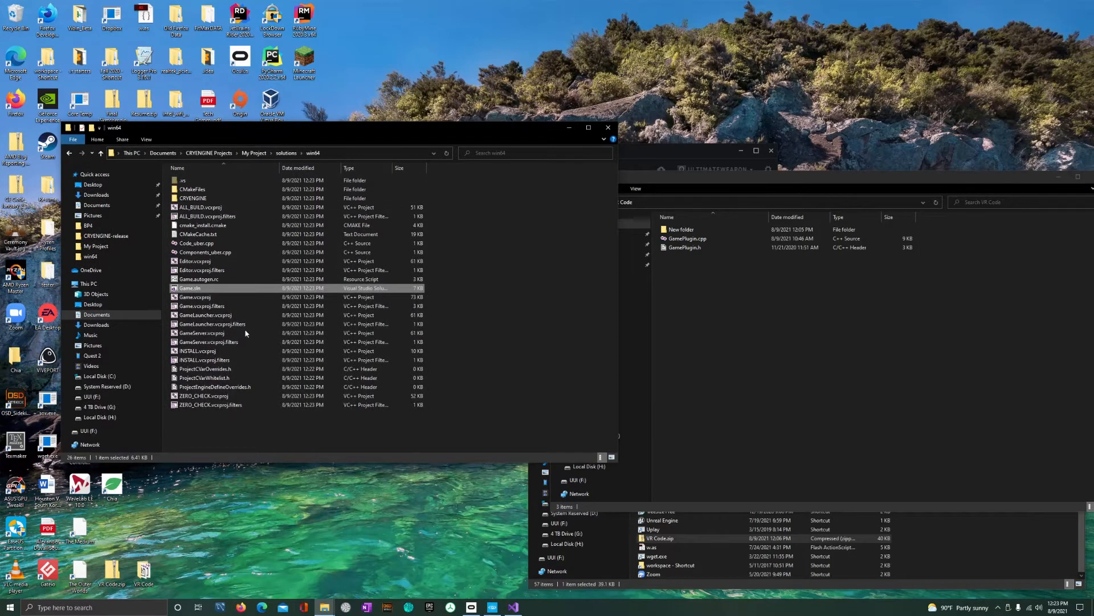
left_click(143, 571)
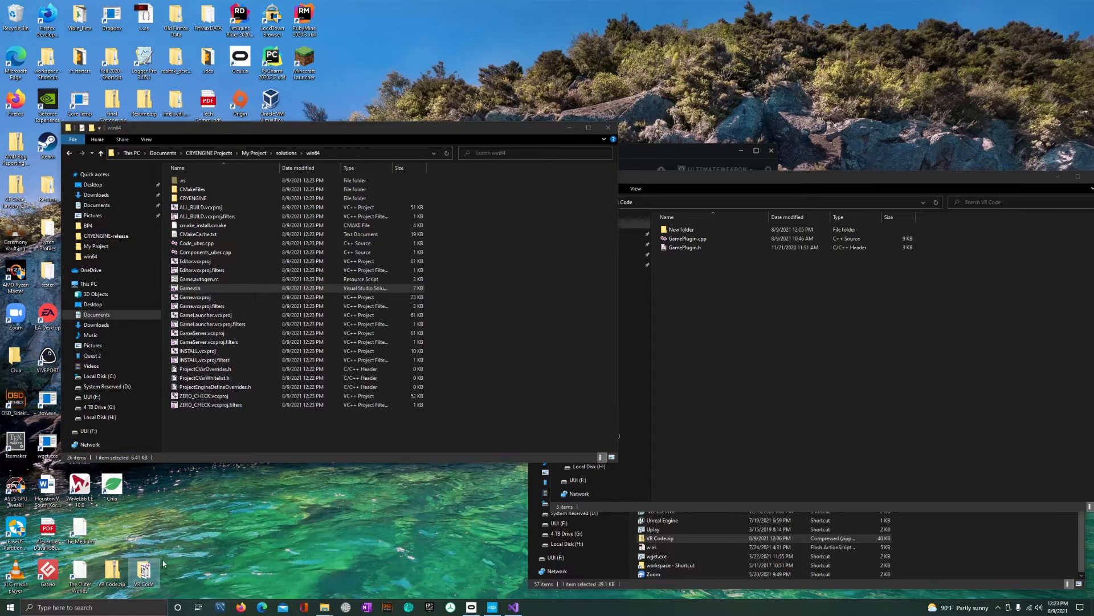
left_click_drag(772, 178, 340, 165)
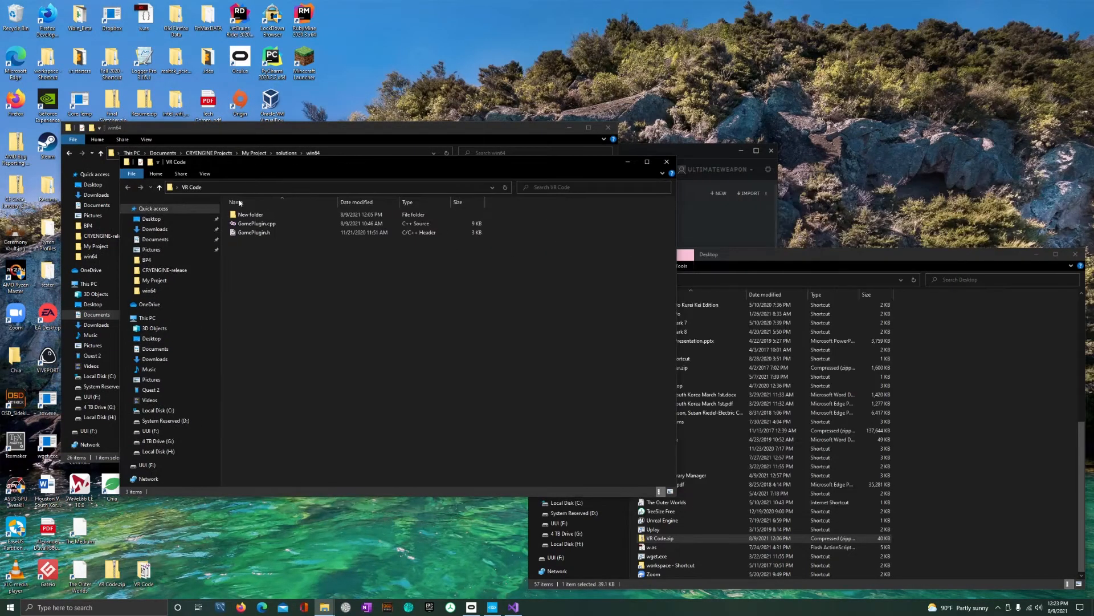
- Open GamePlugin.cpp from the VR Code folder in Sublime Text, declining the update offer and the reload of Game.cryproject
left_click(244, 226)
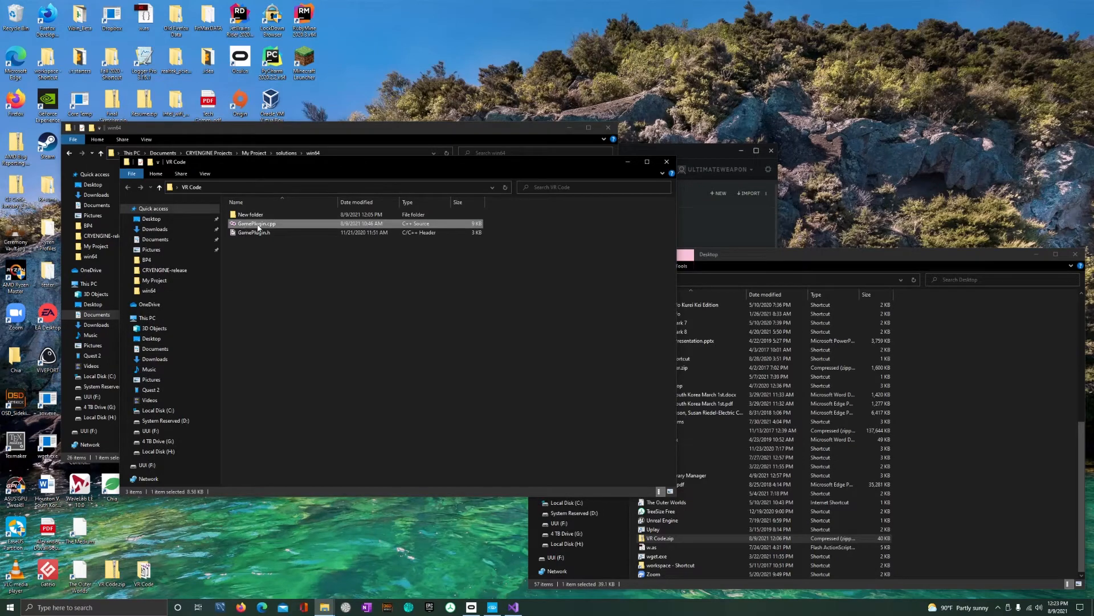
right_click(258, 226)
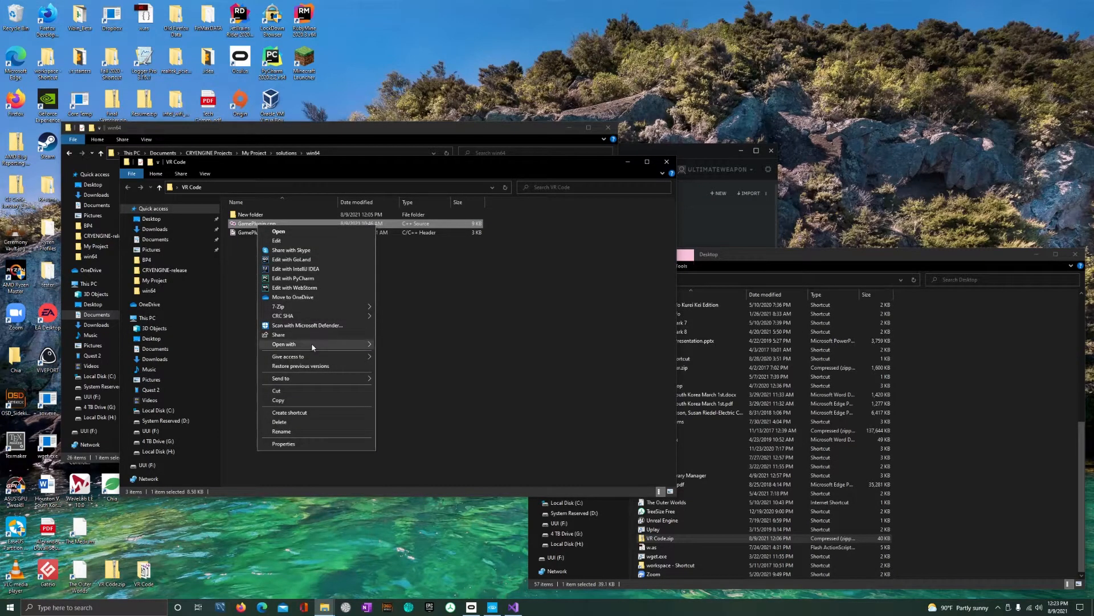
mouse_move(342, 345)
left_click(419, 364)
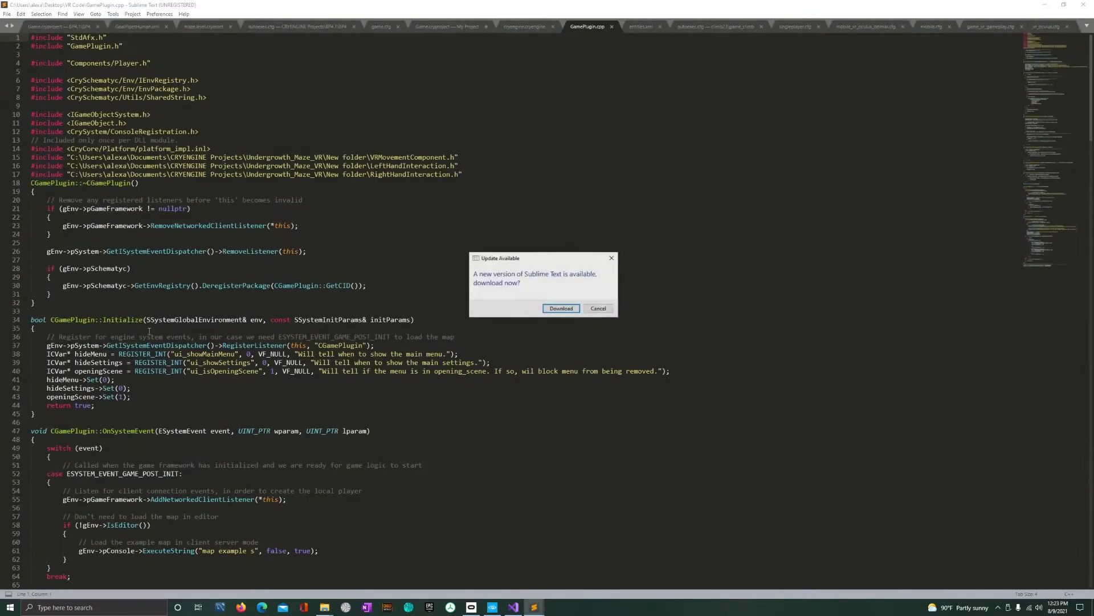
left_click(596, 311)
left_click(245, 191)
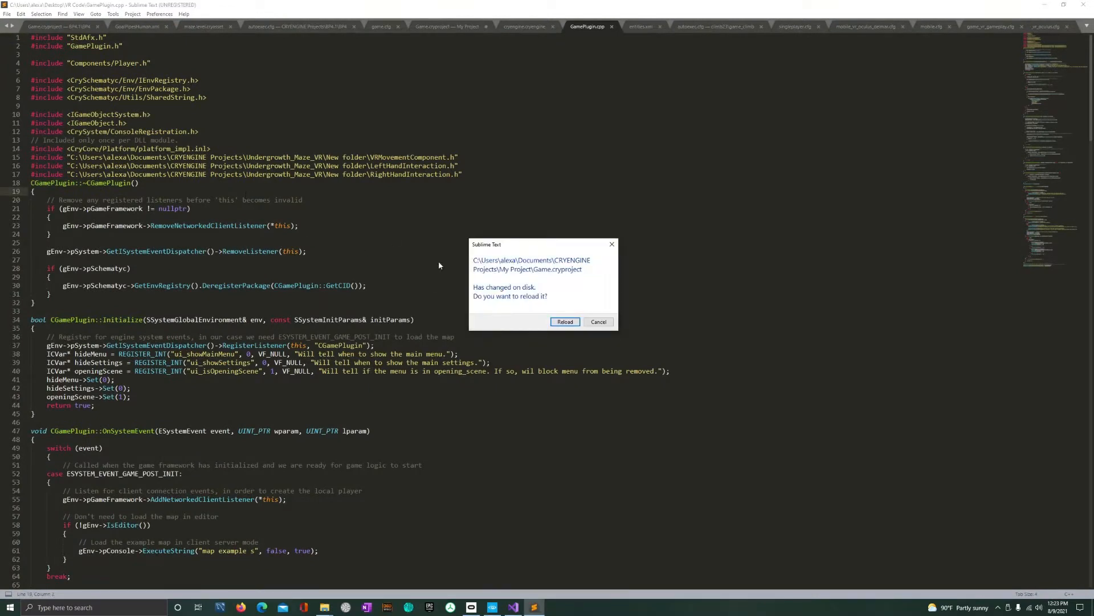
left_click(599, 322)
- Copy the entire code of the VR Code folder's GamePlugin.cpp
left_click(306, 245)
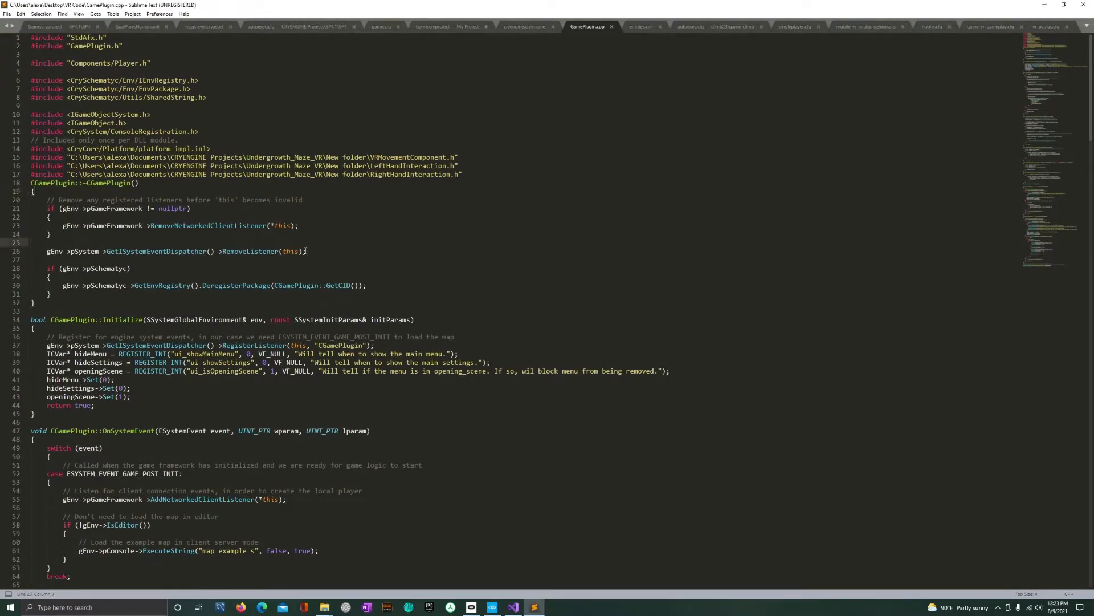
key("ctrl+a")
scroll(311, 246, "down", 20)
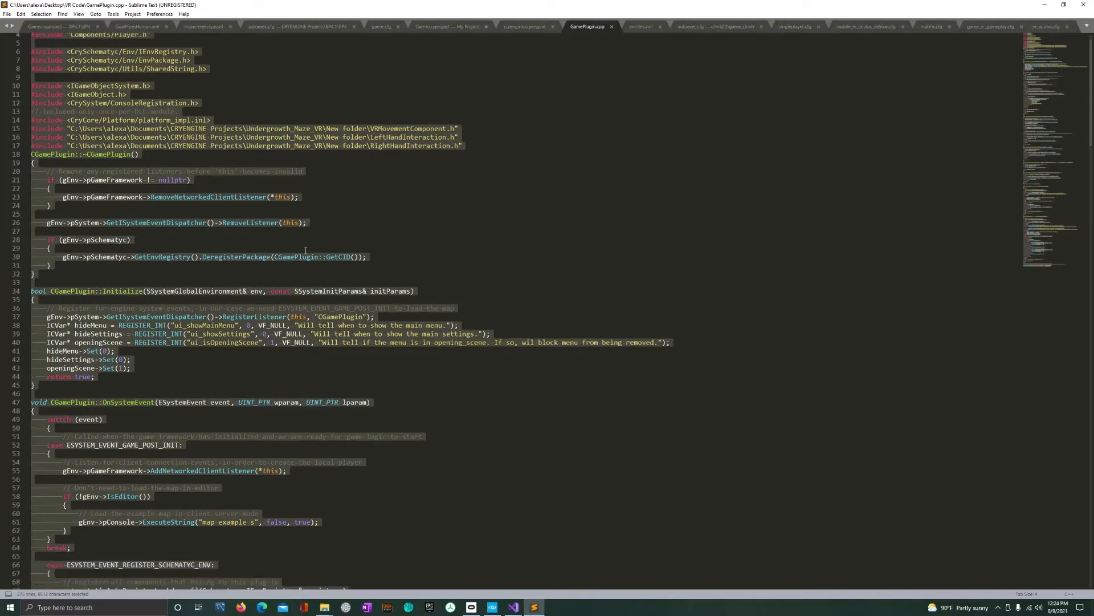
scroll(314, 250, "up", 20)
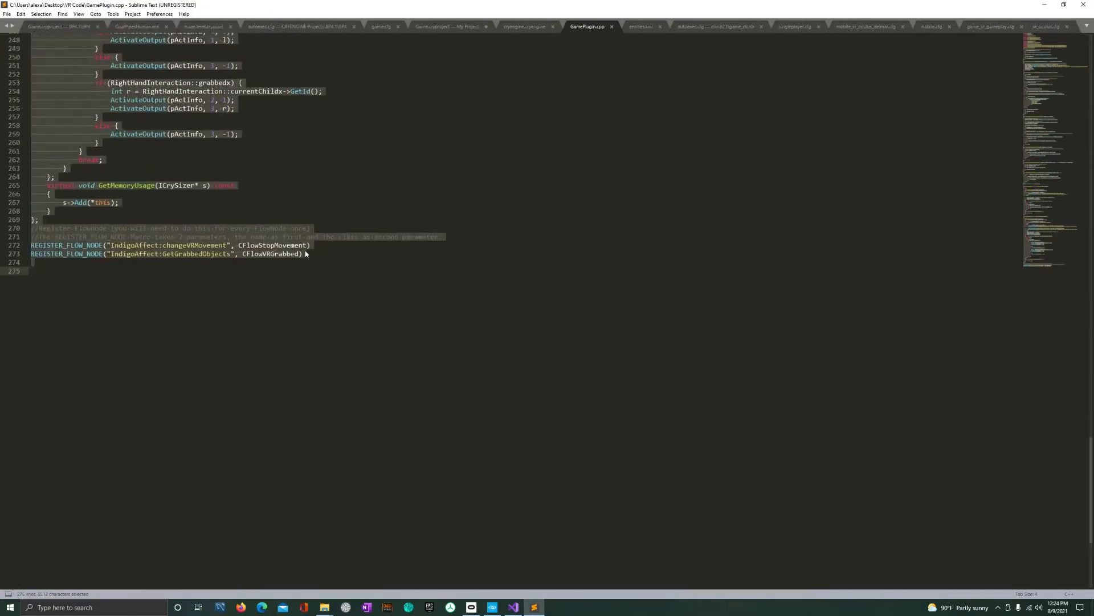
key("ctrl+c")
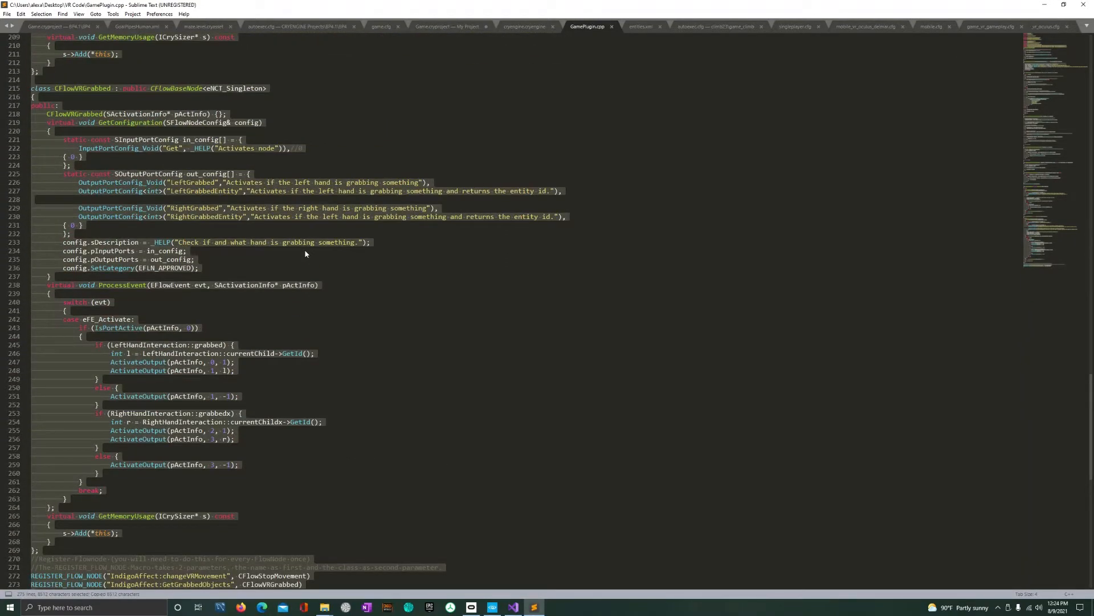
scroll(249, 435, "down", 2)
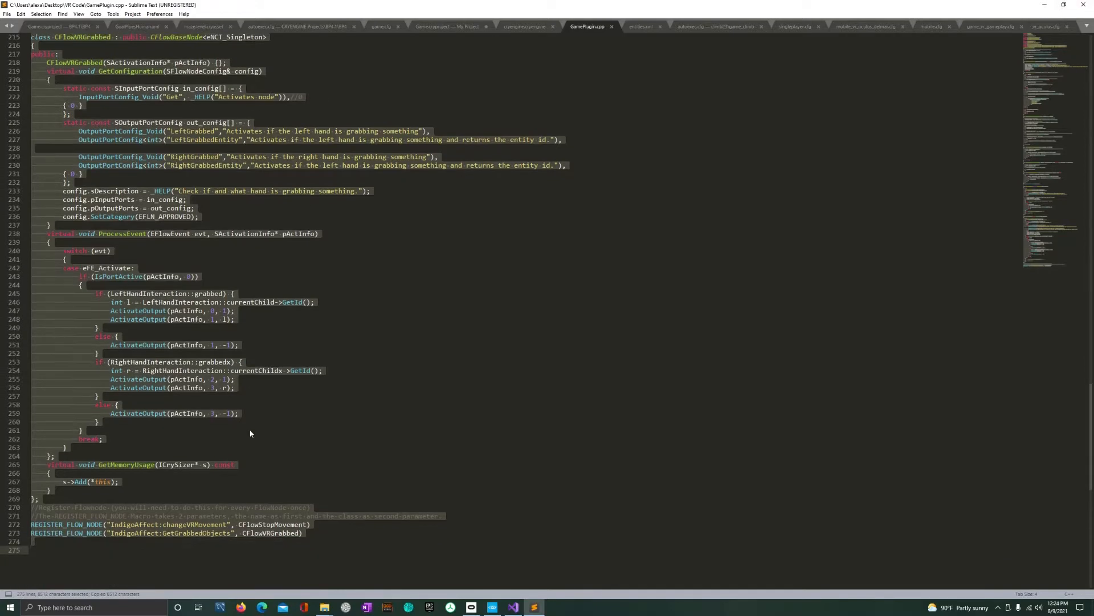
- Select the entire code of the VR Code folder's GamePlugin.cpp again and minimize Sublime Text
left_click(291, 474)
scroll(190, 515, "down", 2)
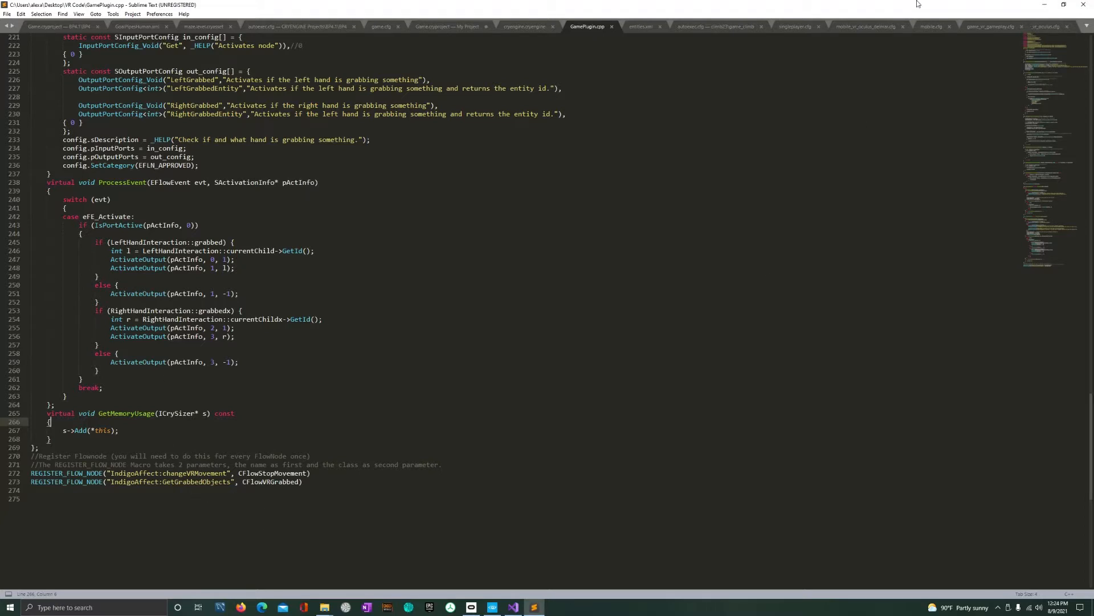
key("ctrl+a")
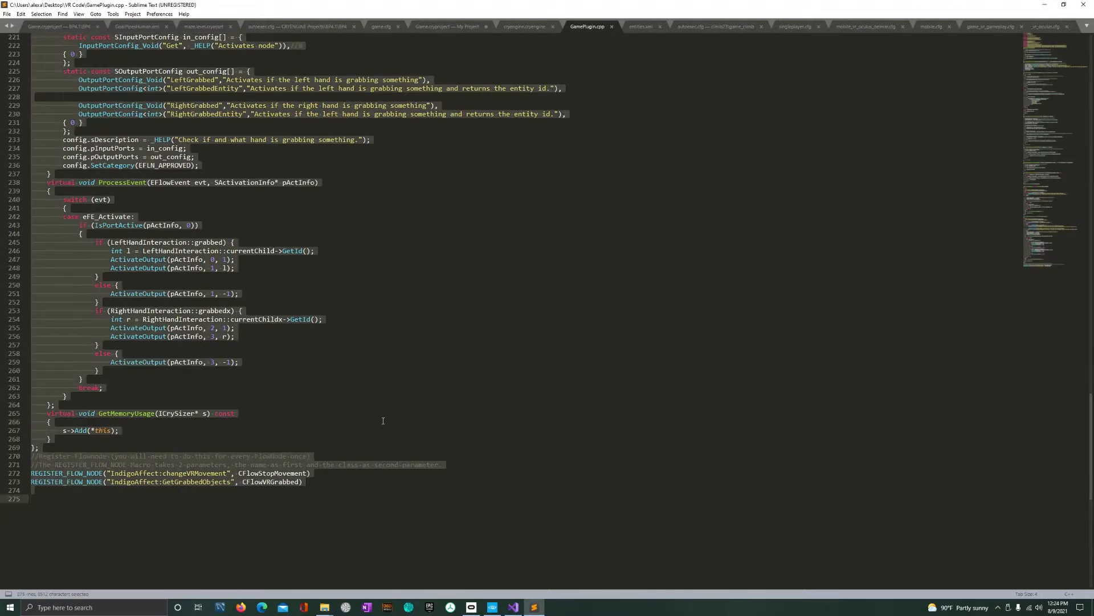
left_click(1045, 5)
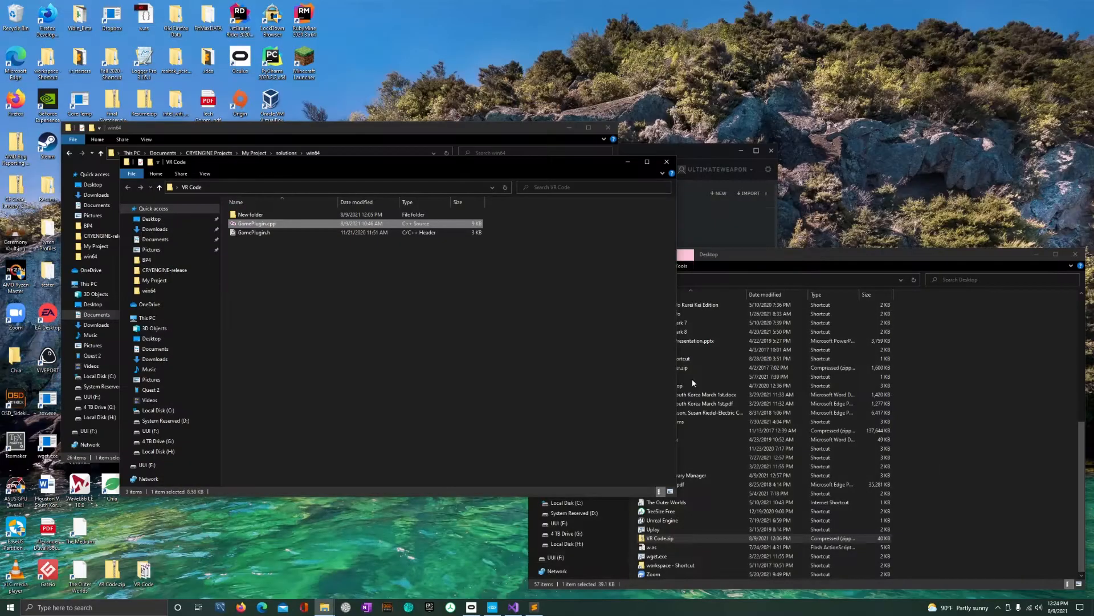
- Switch to Visual Studio, replace all code in the project's GamePlugin.cpp with the copied code and save the file
left_click(513, 606)
left_click(280, 325)
key("ctrl+a")
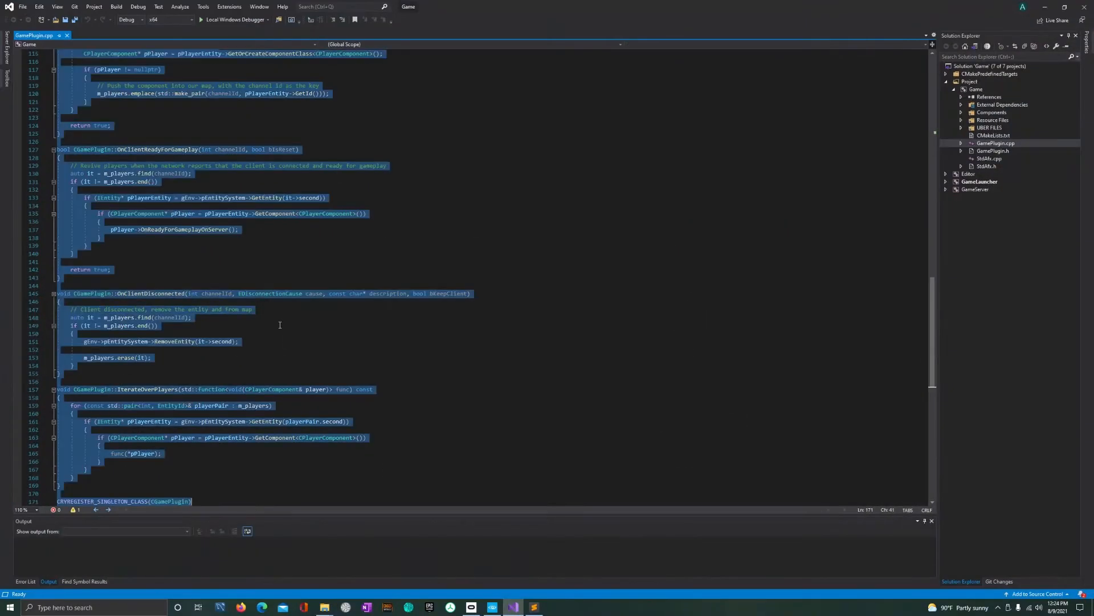
key("ctrl+v")
scroll(285, 373, "up", 15)
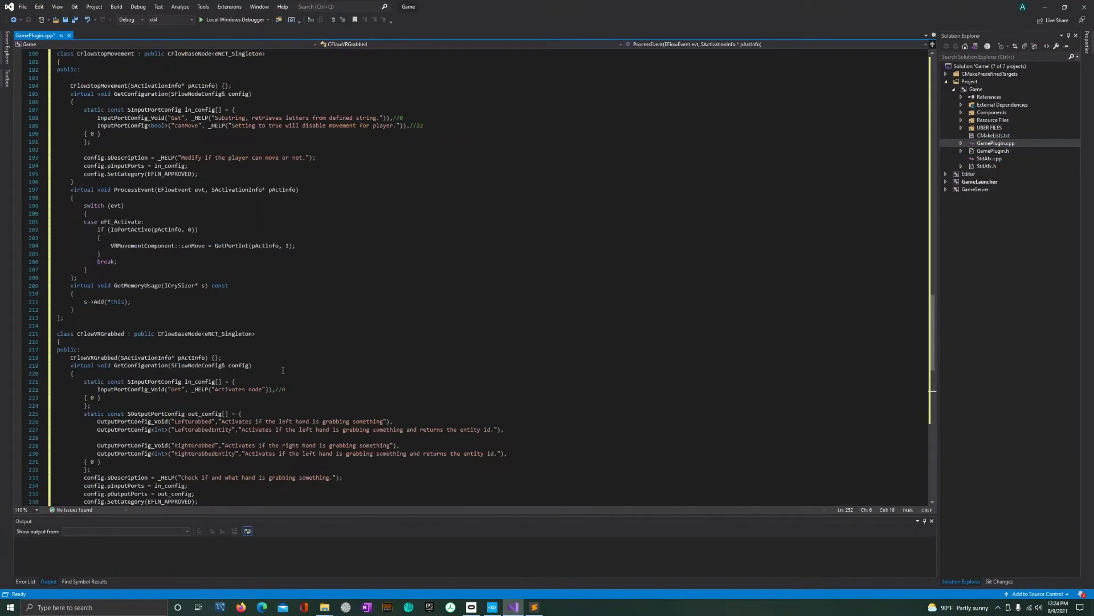
key("ctrl+s")
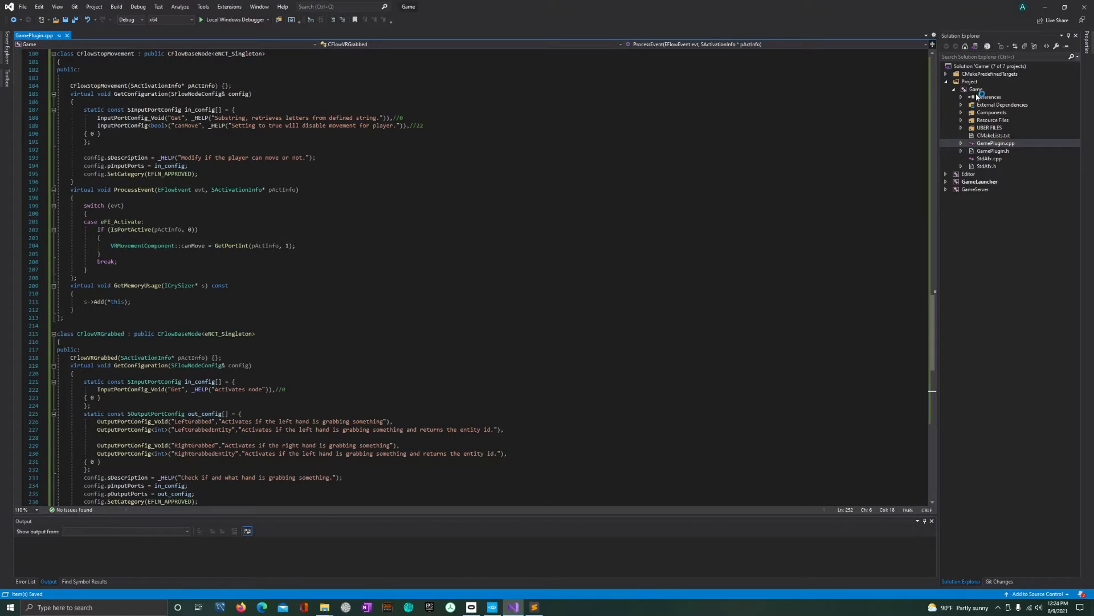
- Add a new filter named VR under Components in the Game project
left_click(961, 112)
right_click(991, 117)
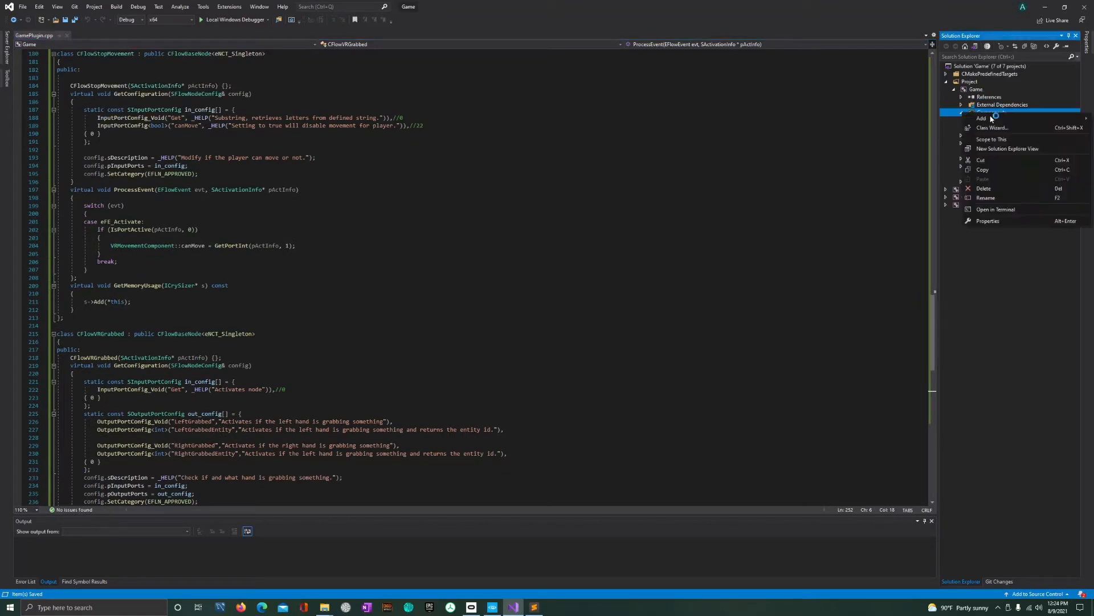
mouse_move(992, 118)
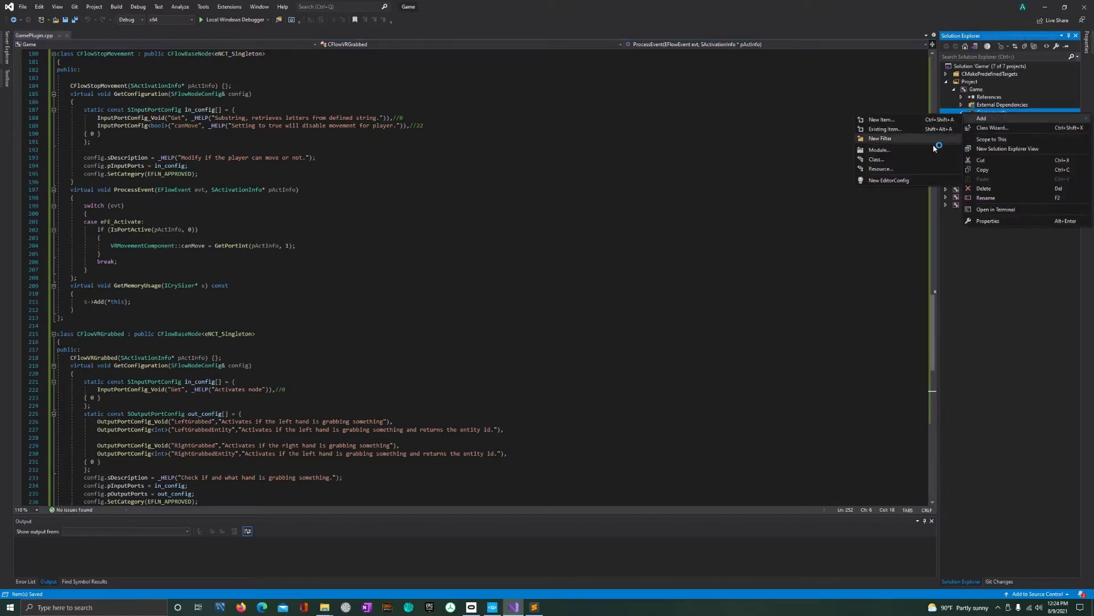
left_click(934, 143)
type("VR")
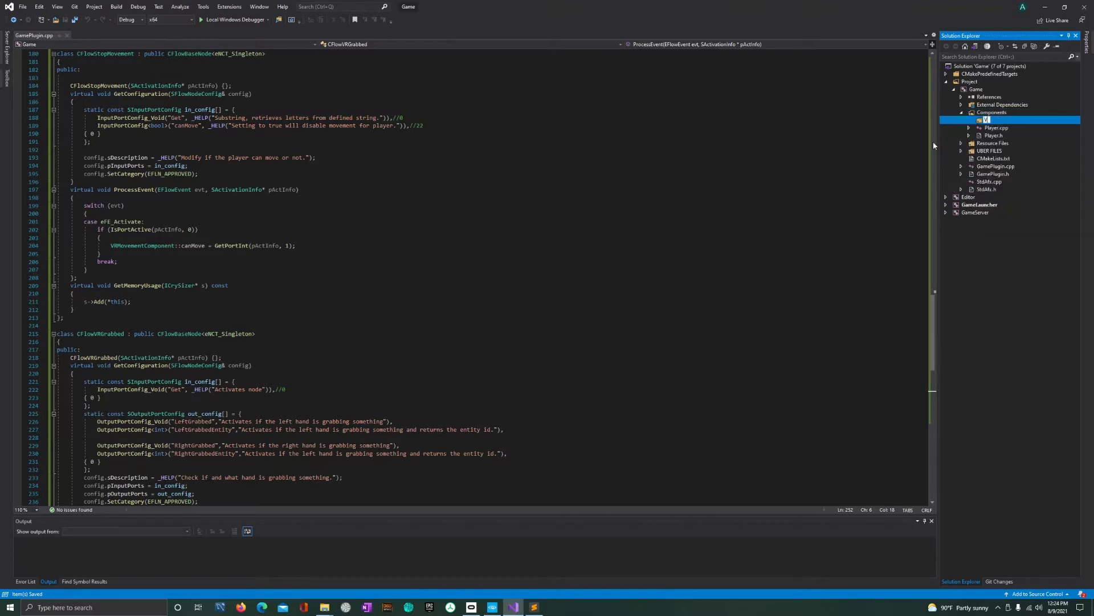
key("Return")
- Switch to the VR Code window in File Explorer and look through the files in its New folder
key("alt+Tab")
key("alt+Tab")
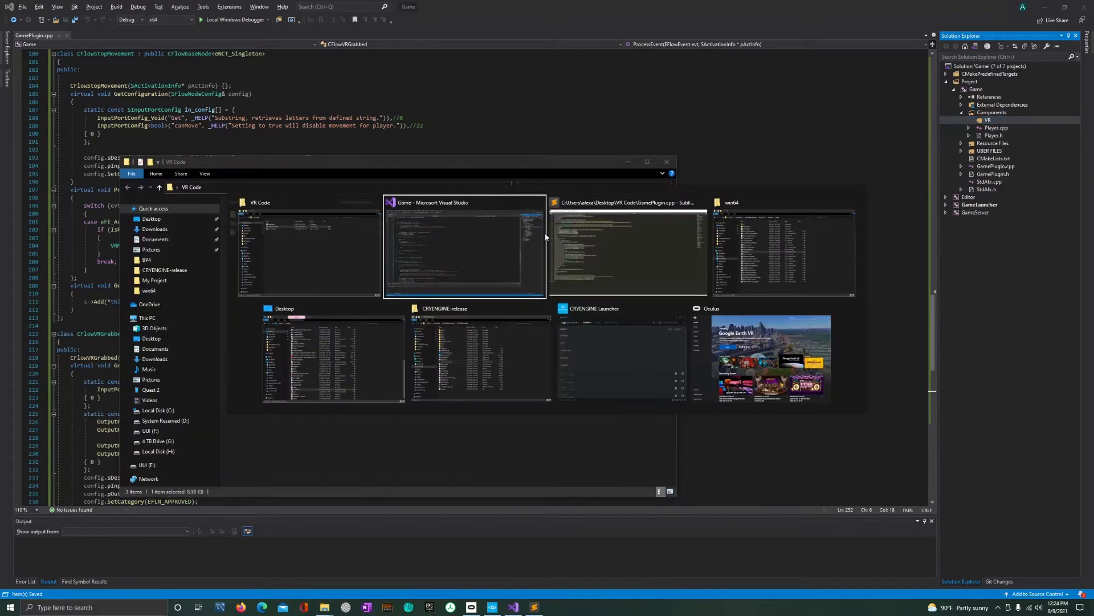
key("Escape")
left_click(321, 324)
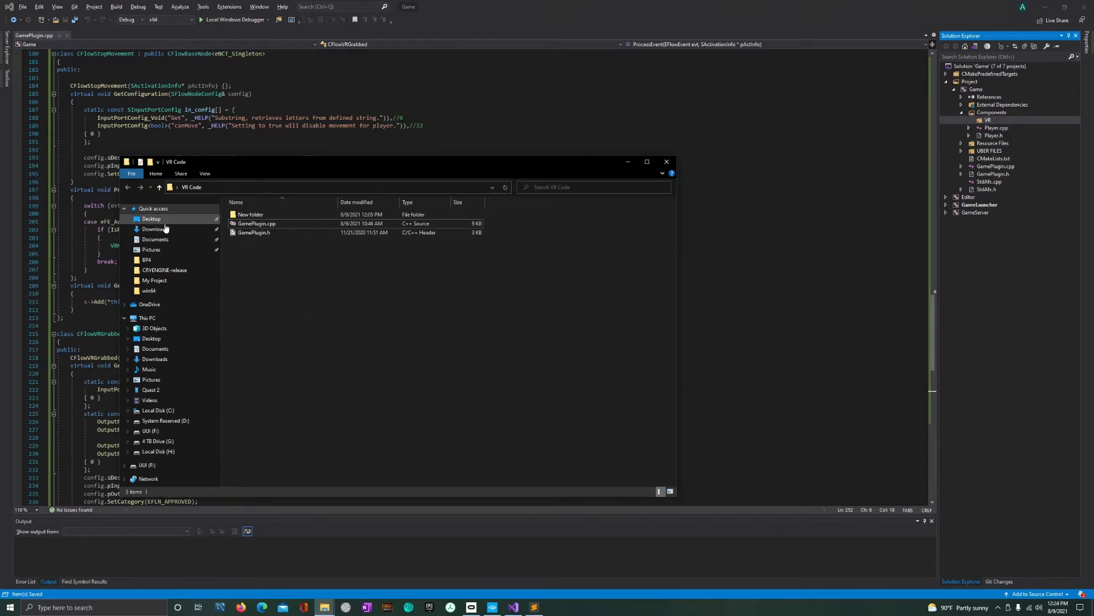
double_click(285, 215)
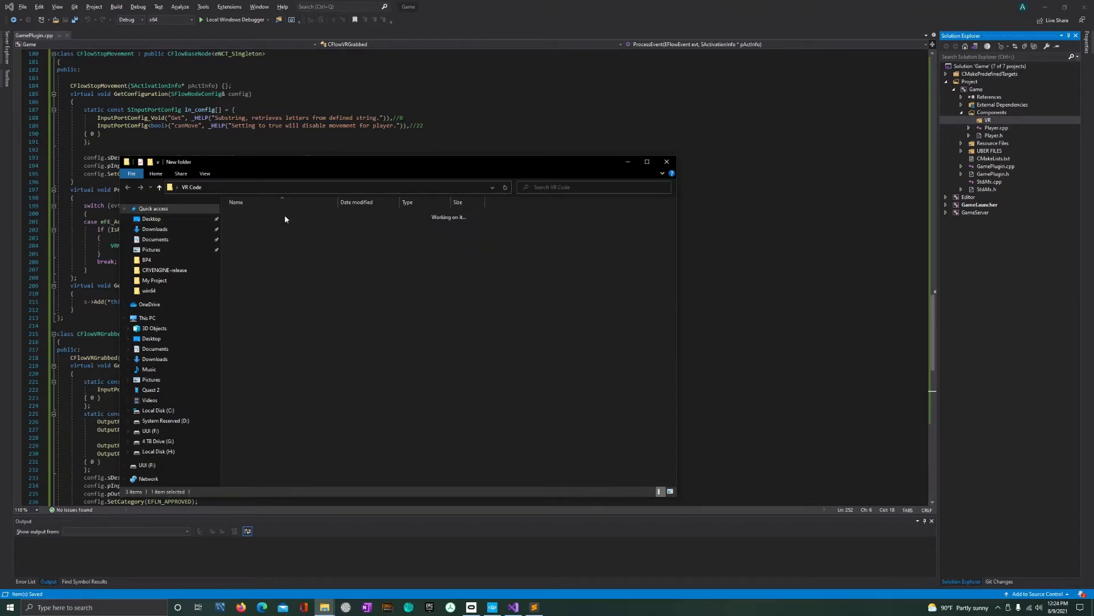
key("alt+Left")
left_click_drag(318, 261, 254, 215)
double_click(264, 215)
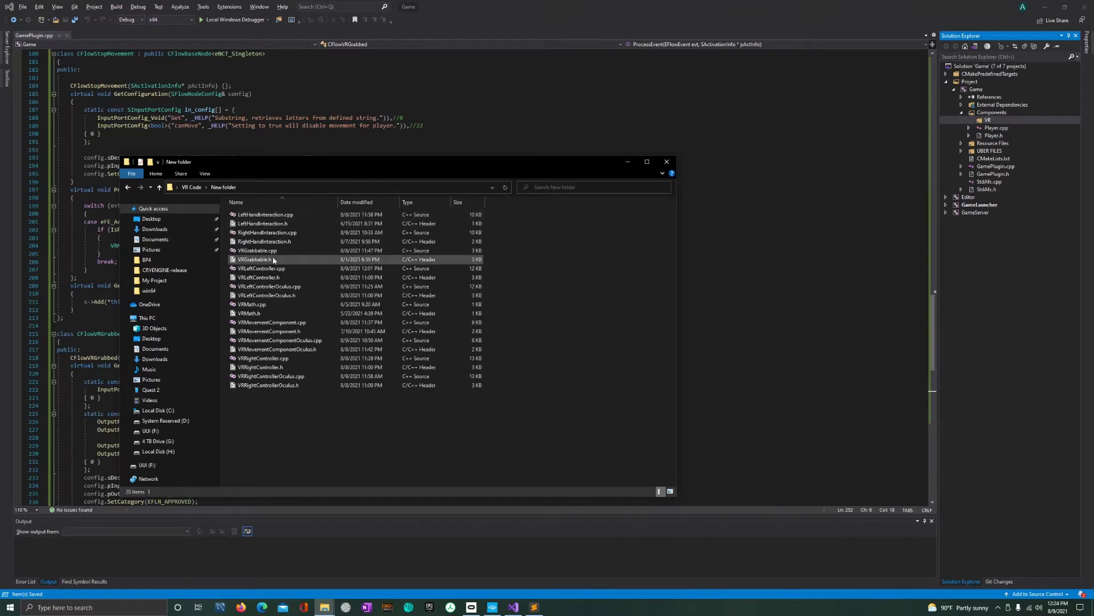
- Rename the New folder inside the VR Code folder as VR
key("alt+Left")
key("F2")
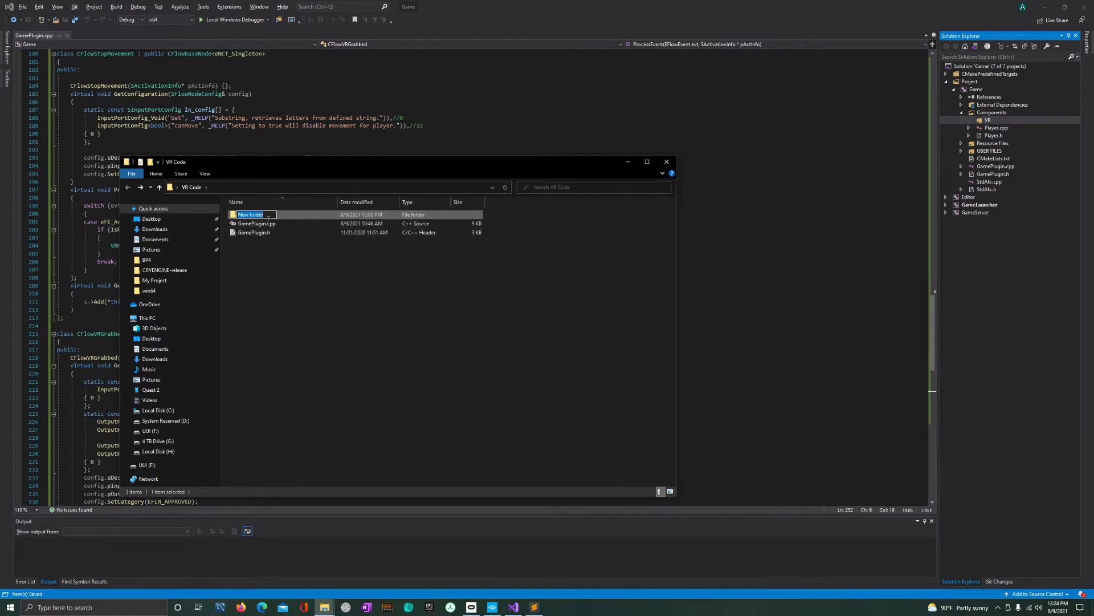
type("VR")
key("Return")
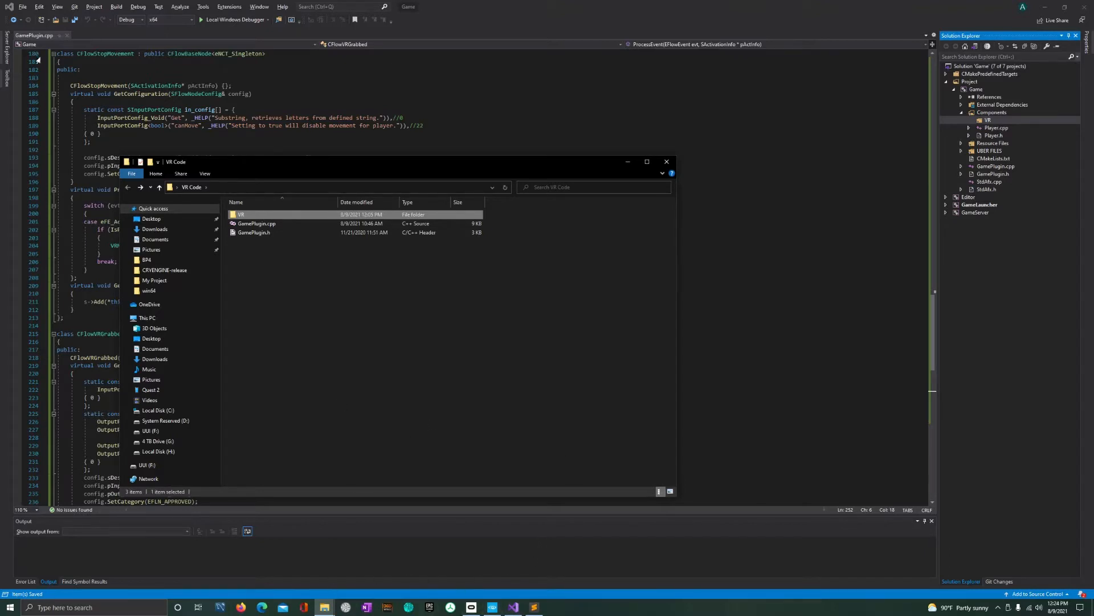
- Open the folder containing the project's GamePlugin.cpp from Visual Studio, paste the VR folder into its Components subfolder and check the copy
right_click(40, 37)
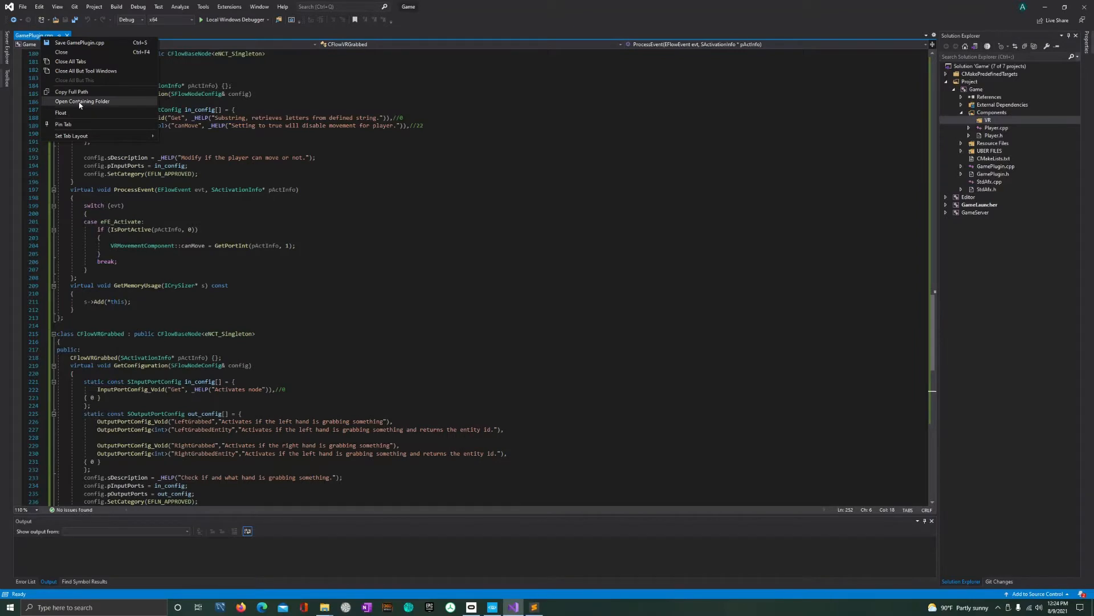
left_click(81, 102)
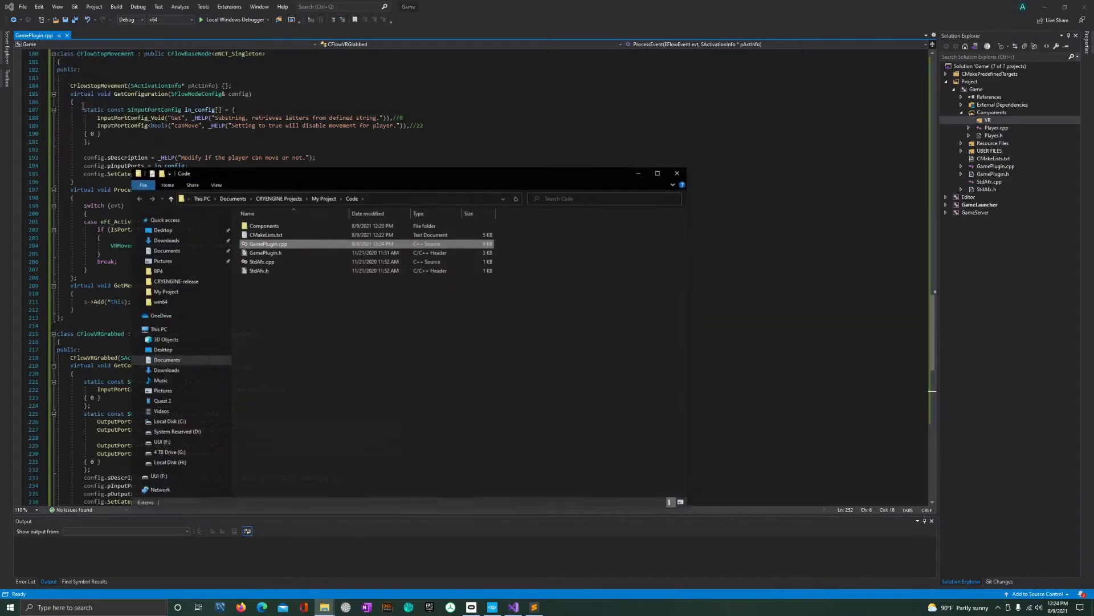
double_click(281, 228)
key("ctrl+v")
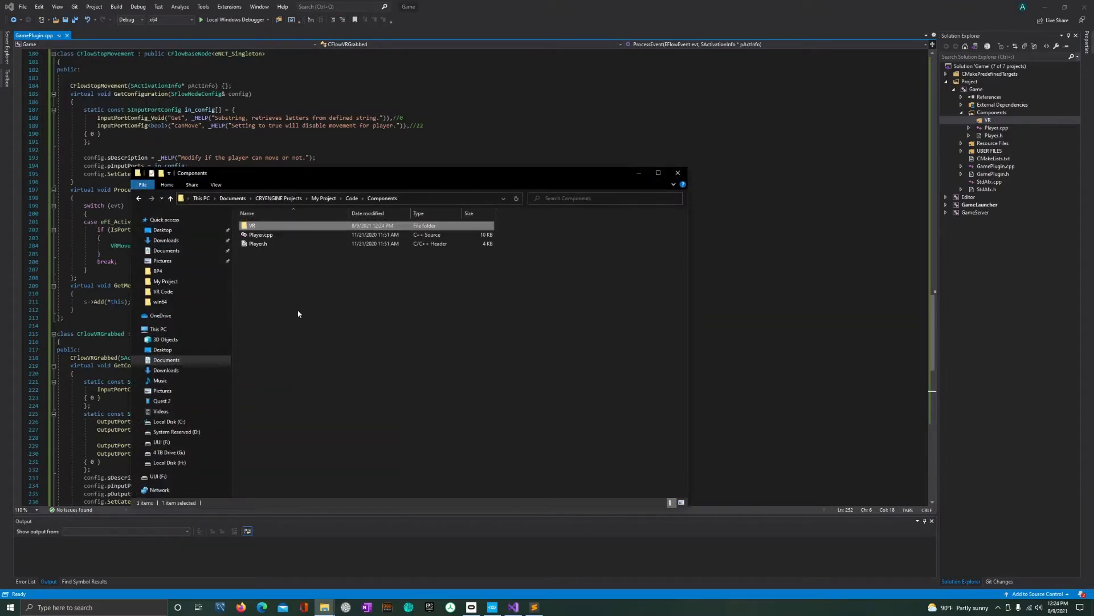
double_click(300, 228)
key("alt+Left")
left_click(327, 306)
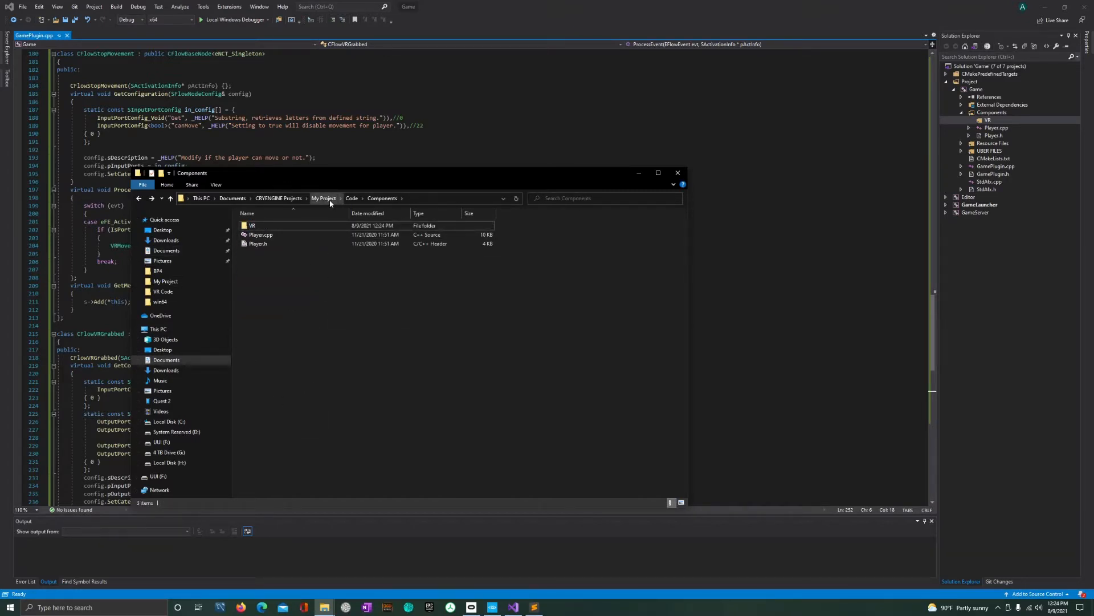
- Add all source and header files from the project's Components\VR folder to the VR filter in the solution, and save GamePlugin.cpp
double_click(276, 226)
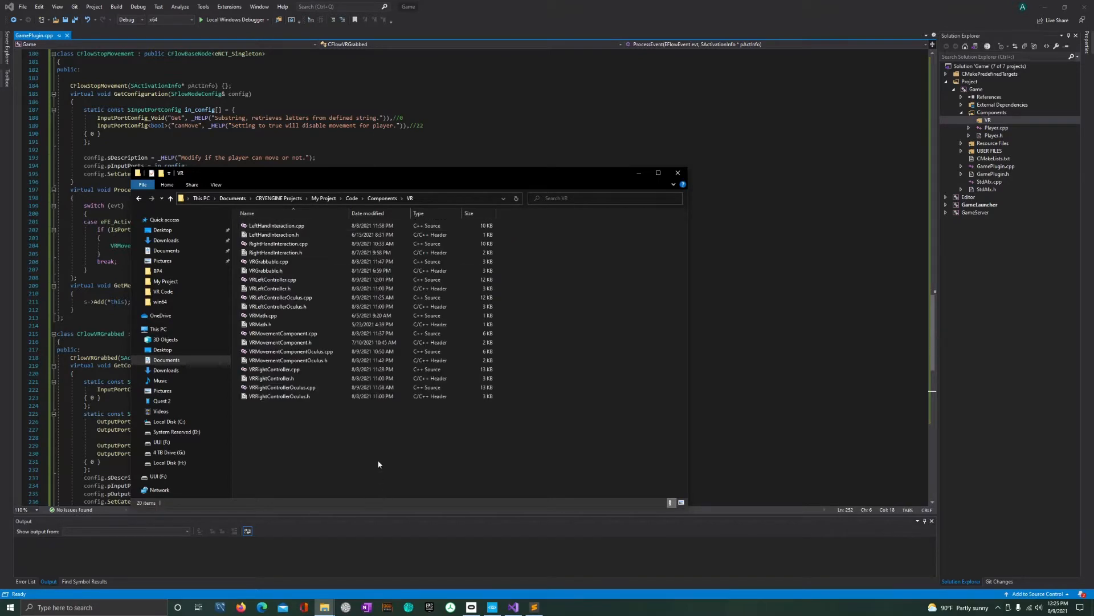
left_click_drag(378, 452, 294, 228)
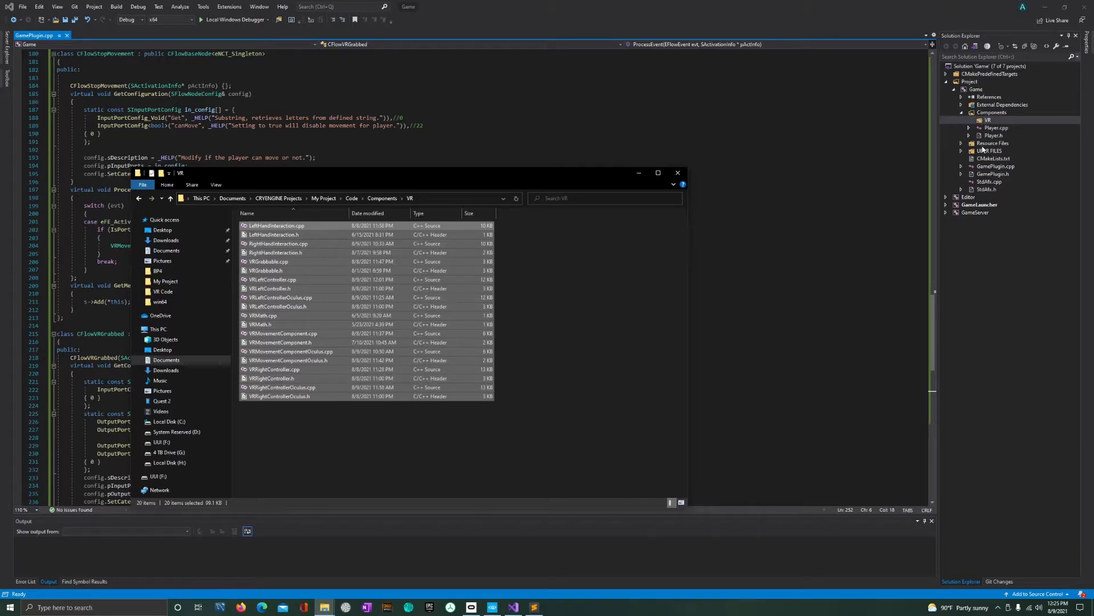
left_click_drag(456, 429, 328, 227)
left_click(1011, 121)
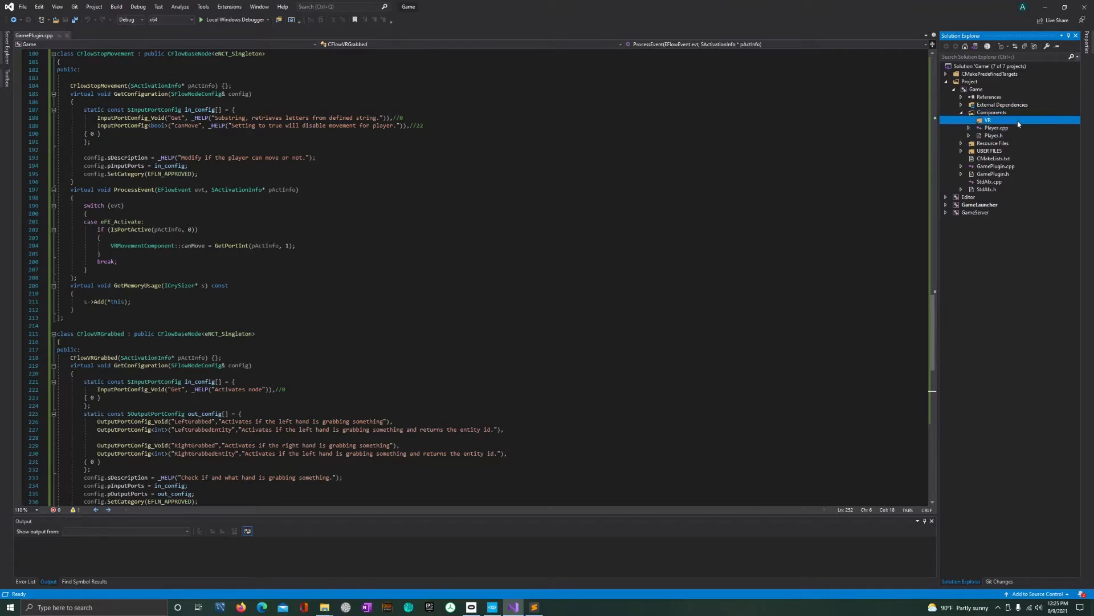
double_click(1018, 122)
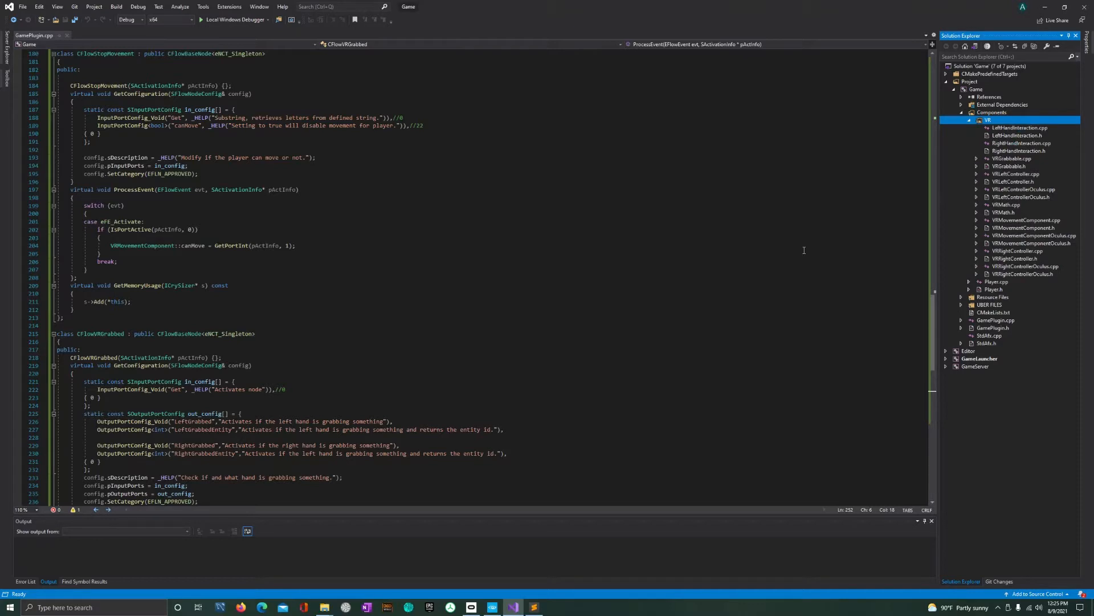
left_click(775, 251)
key("ctrl+s")
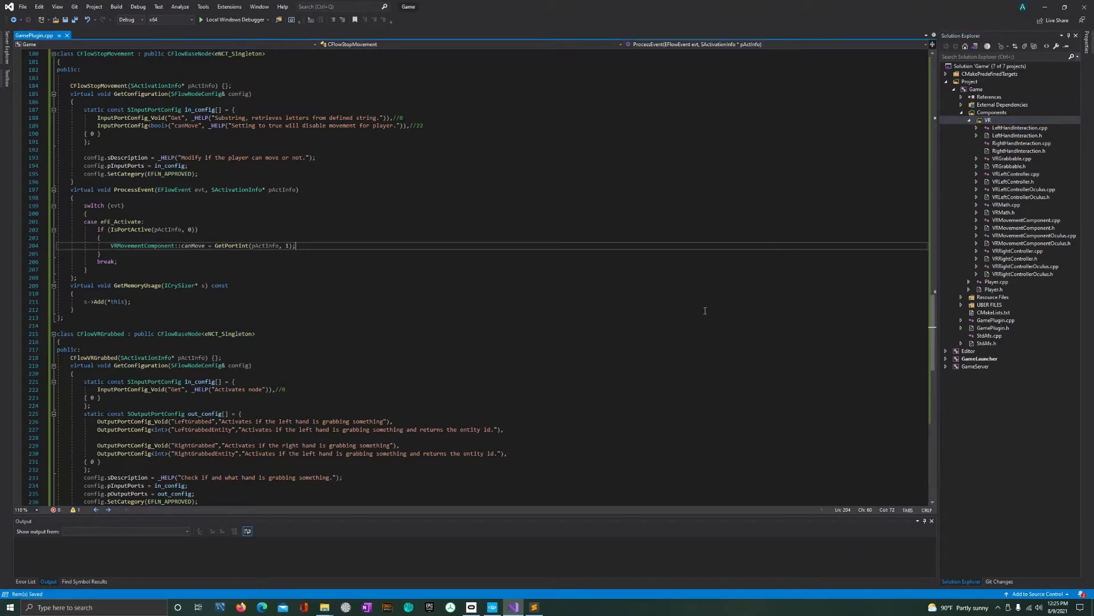
- Build the solution in the Debug configuration and review the build log in an enlarged Output pane
left_click(117, 7)
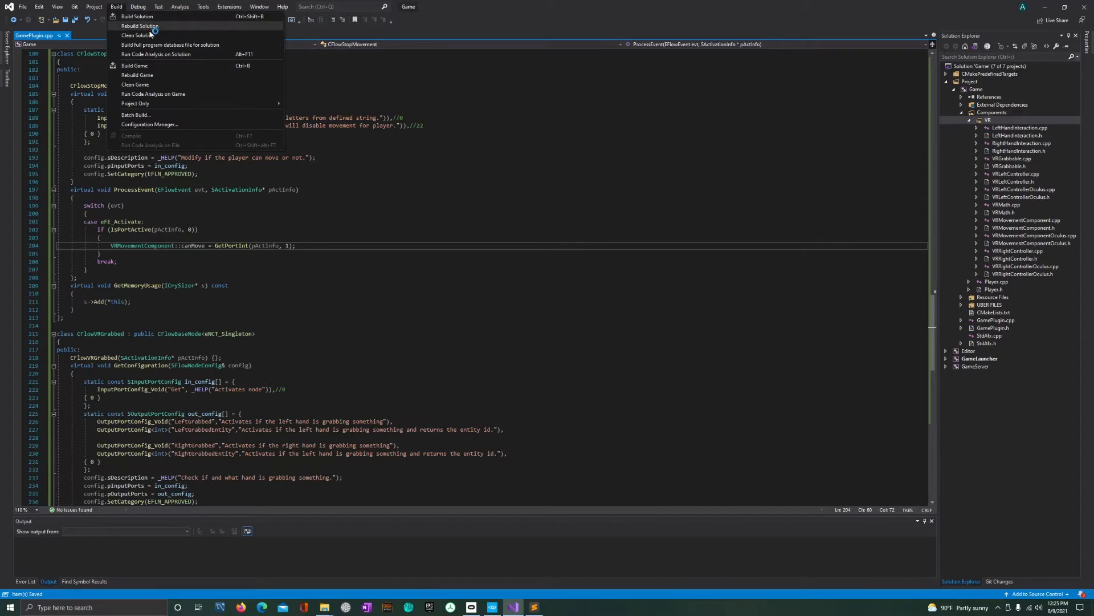
left_click(162, 16)
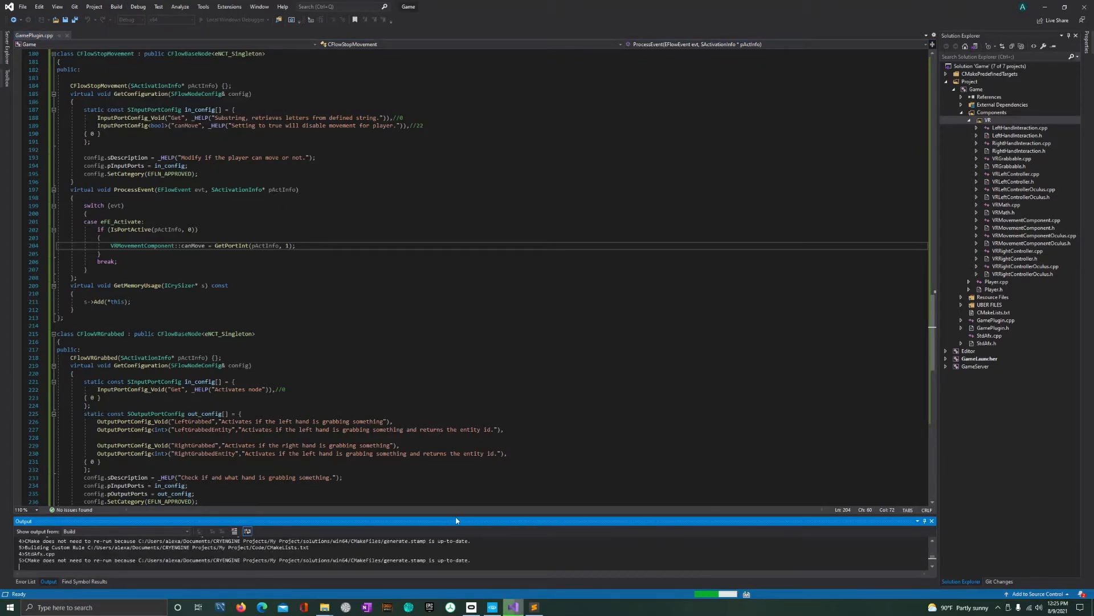
left_click_drag(461, 520, 468, 478)
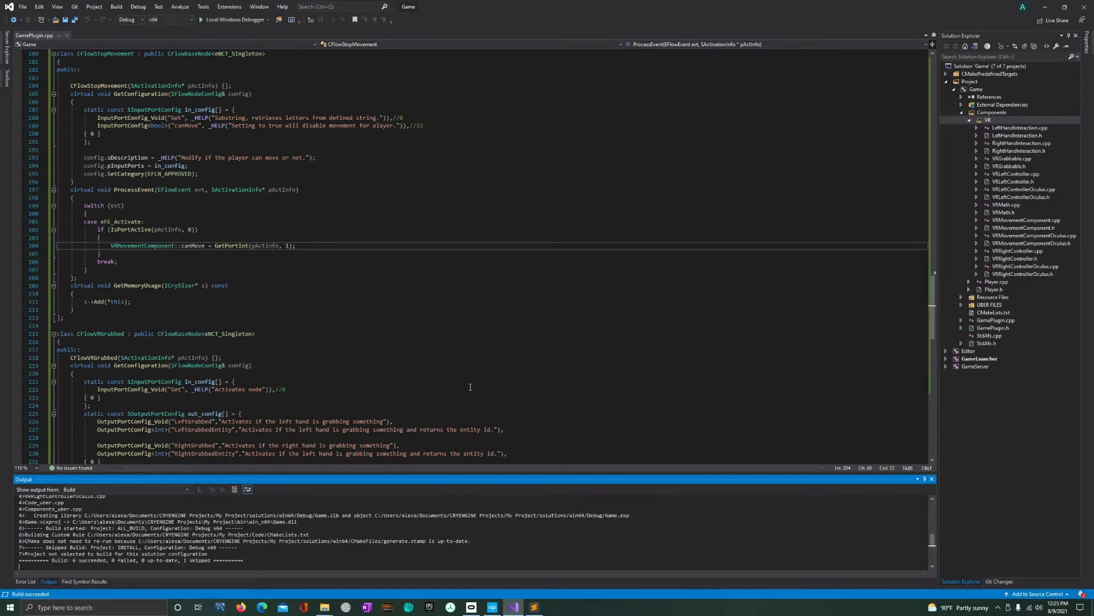
left_click(470, 387)
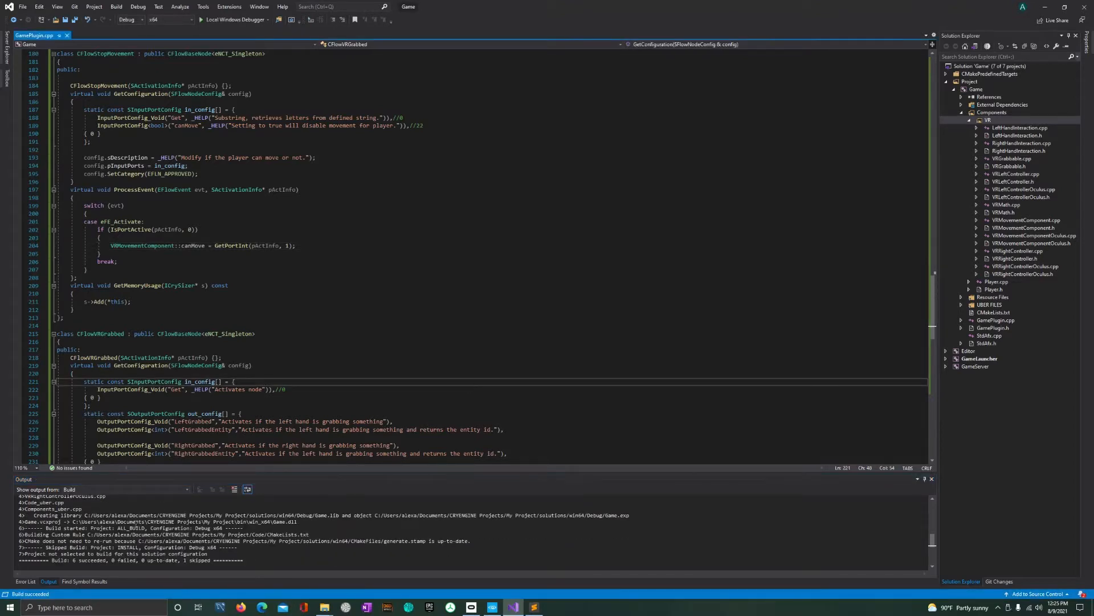
scroll(136, 524, "down", 1)
scroll(136, 524, "up", 1)
scroll(125, 539, "down", 3)
scroll(125, 540, "up", 3)
scroll(125, 542, "down", 1)
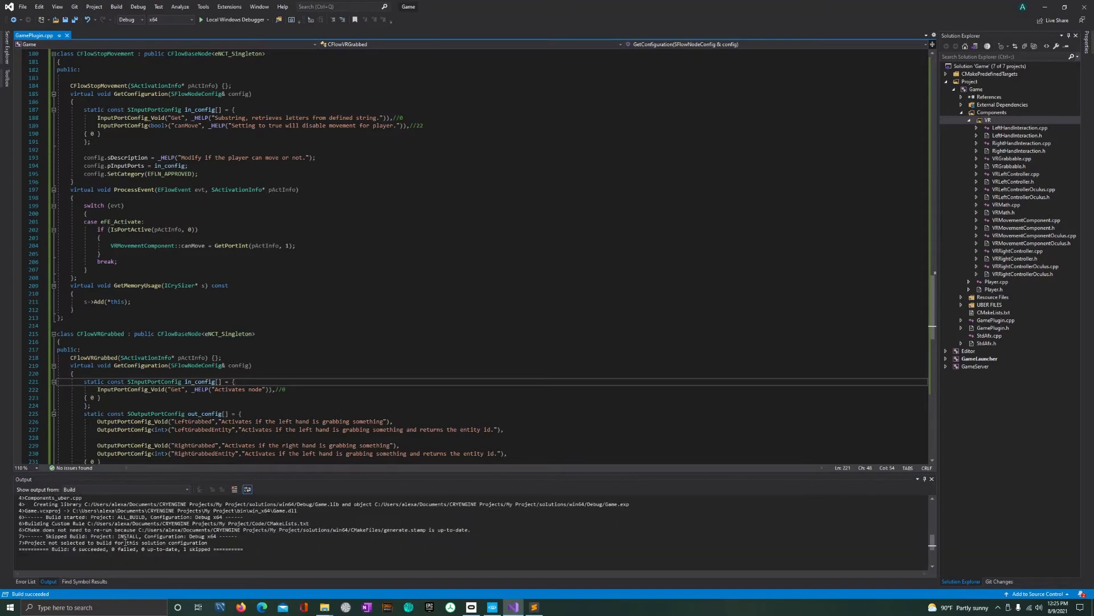
left_click(613, 199)
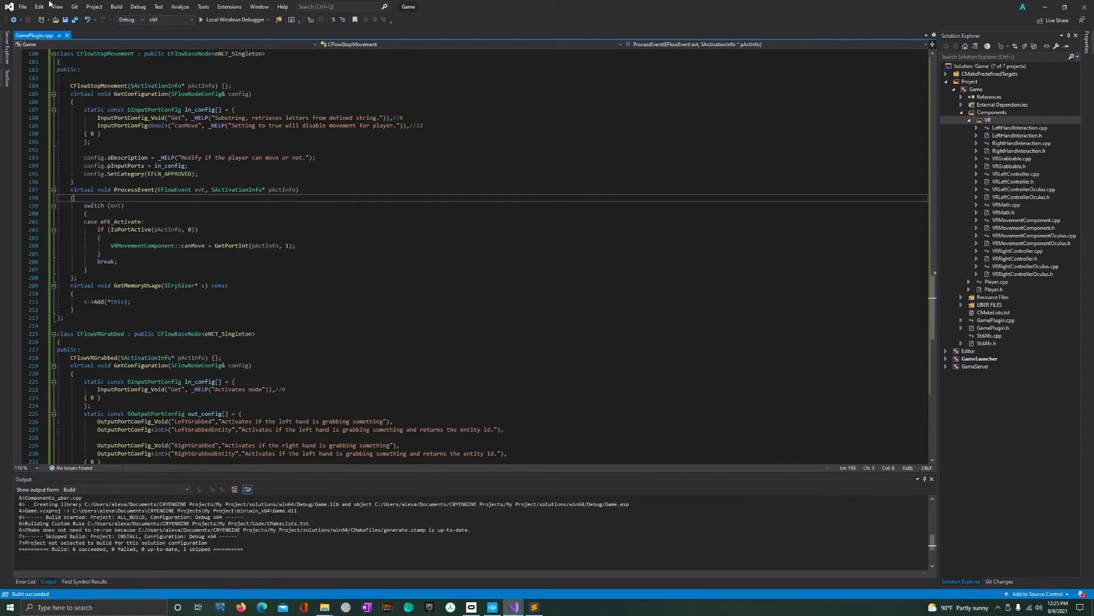
- Switch the solution configuration to Profile and build the solution
left_click(142, 20)
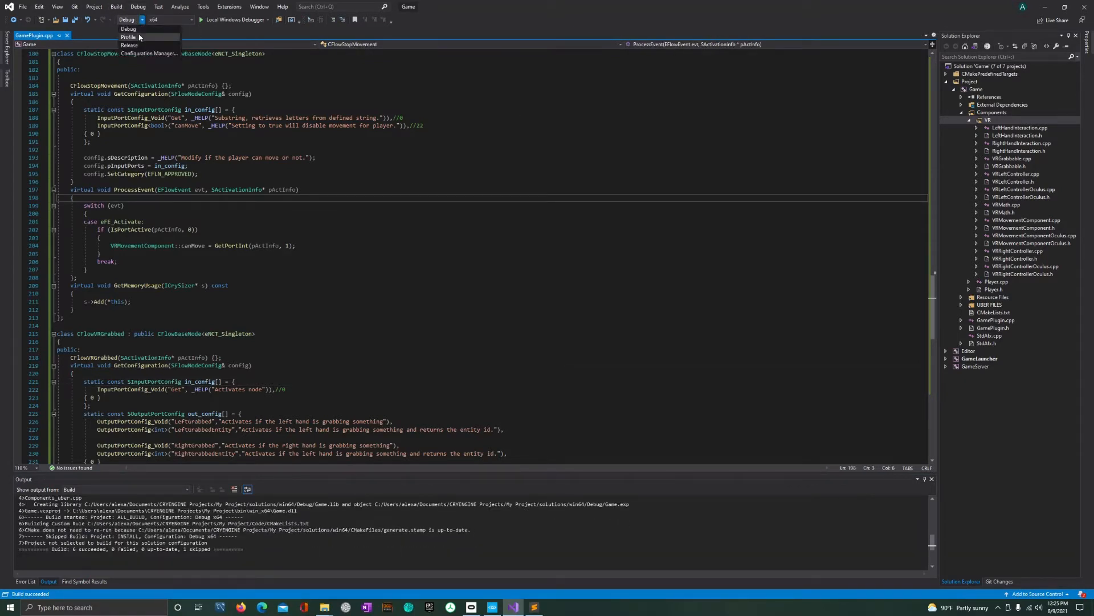
left_click(128, 37)
left_click(276, 278)
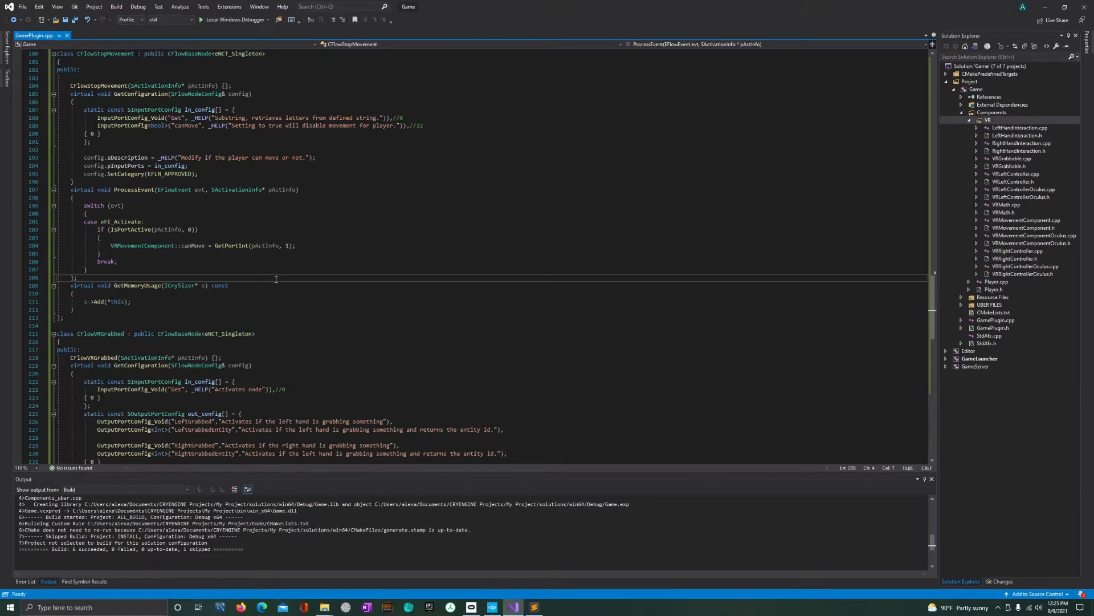
key("ctrl+shift+b")
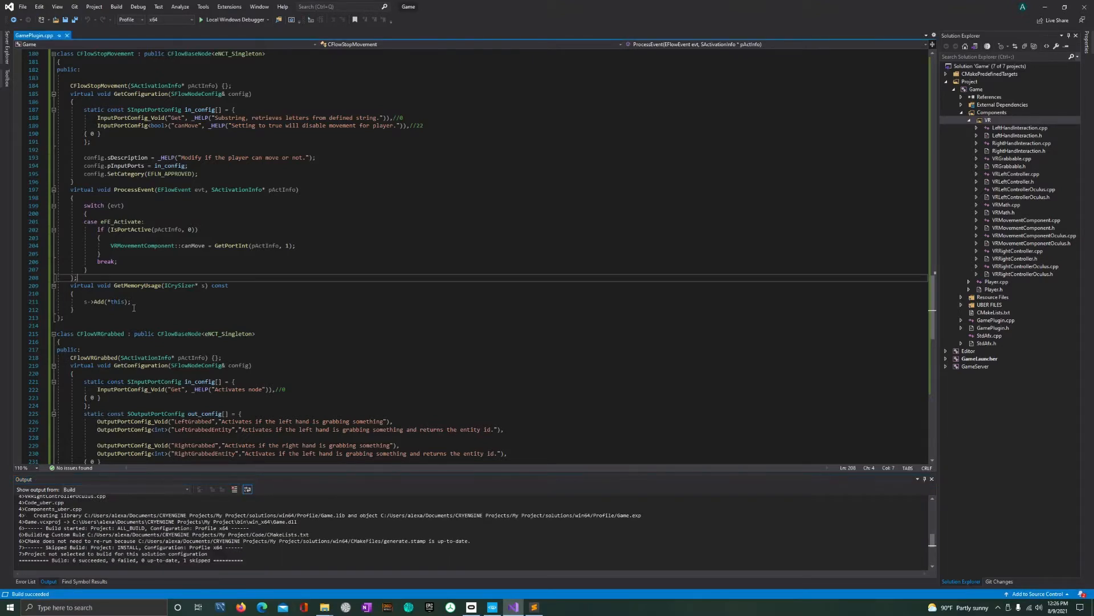
right_click(969, 350)
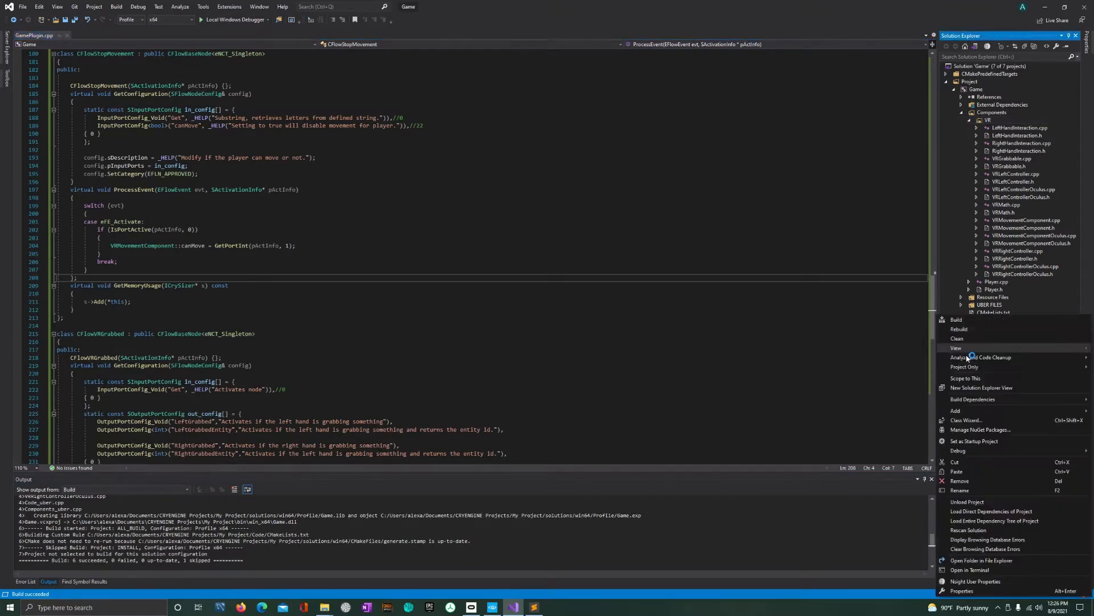
left_click(912, 421)
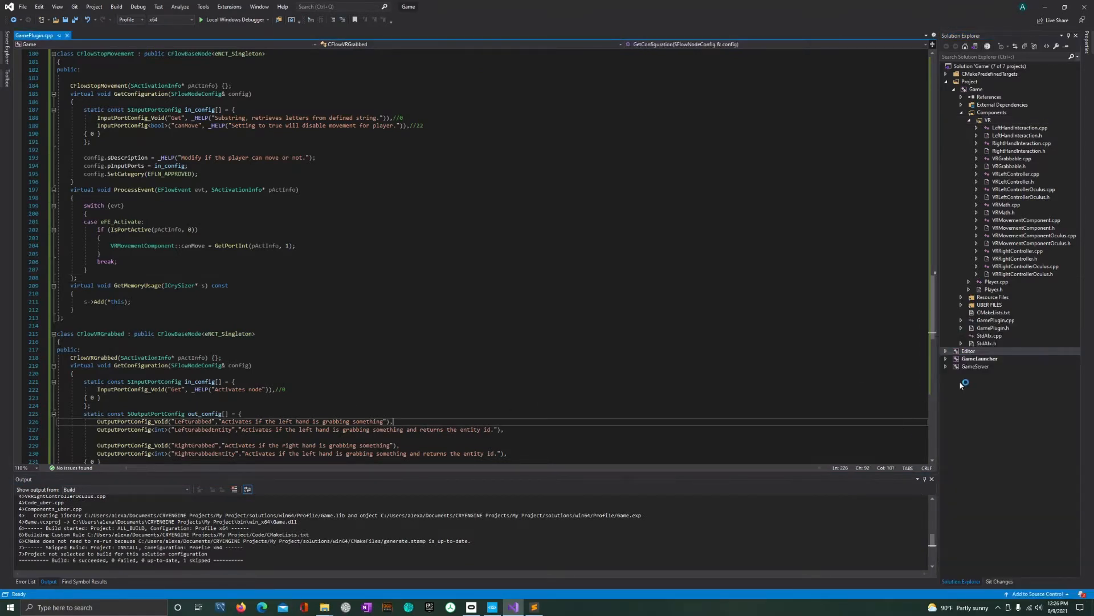
- Set the Editor project as the startup project and run it with the Local Windows Debugger
left_click(997, 351)
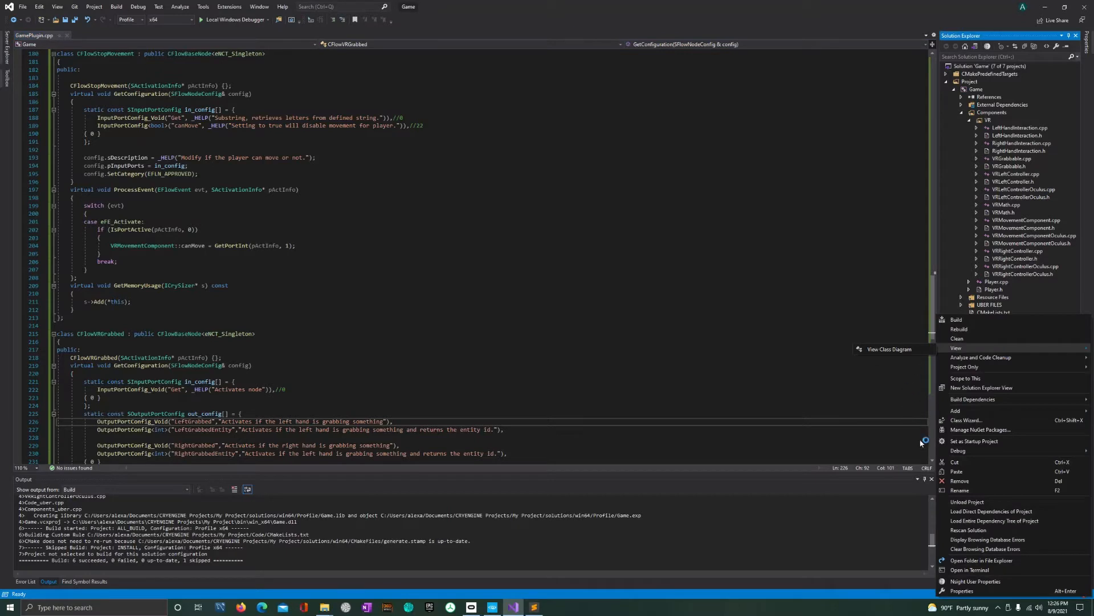
left_click(974, 441)
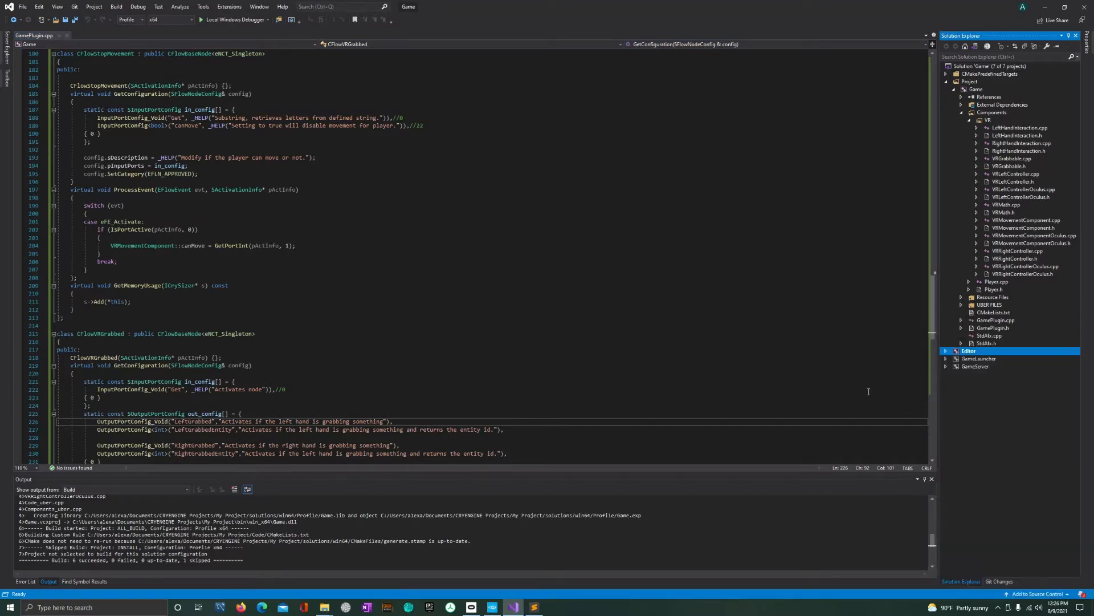
left_click(291, 389)
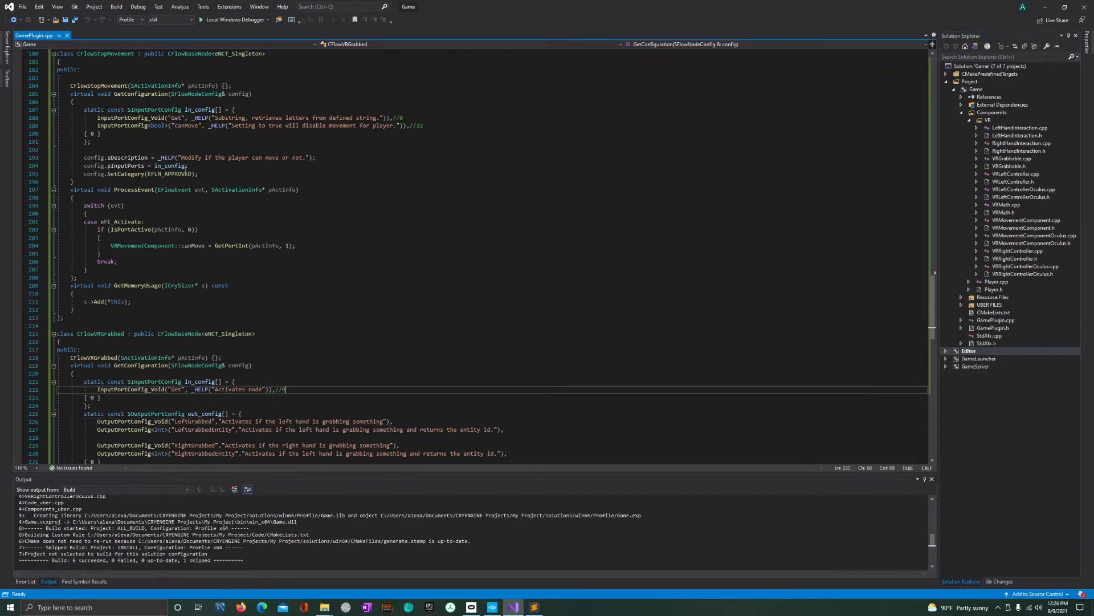
left_click(215, 23)
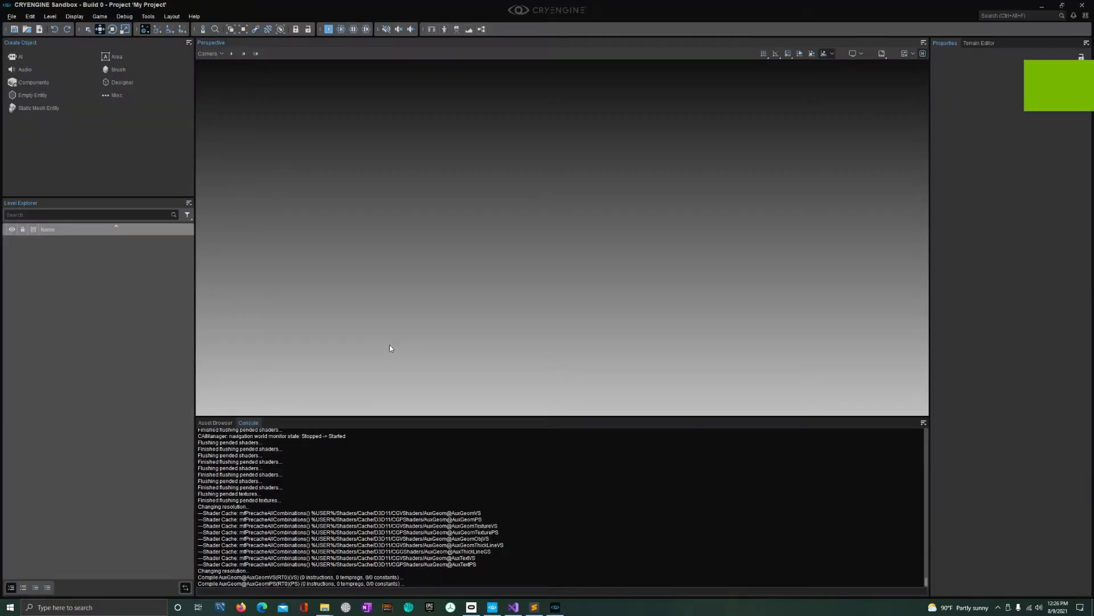
- Run sys_vr_support 1 in the CRYENGINE Sandbox console, examine its response and close the editor
left_click(312, 593)
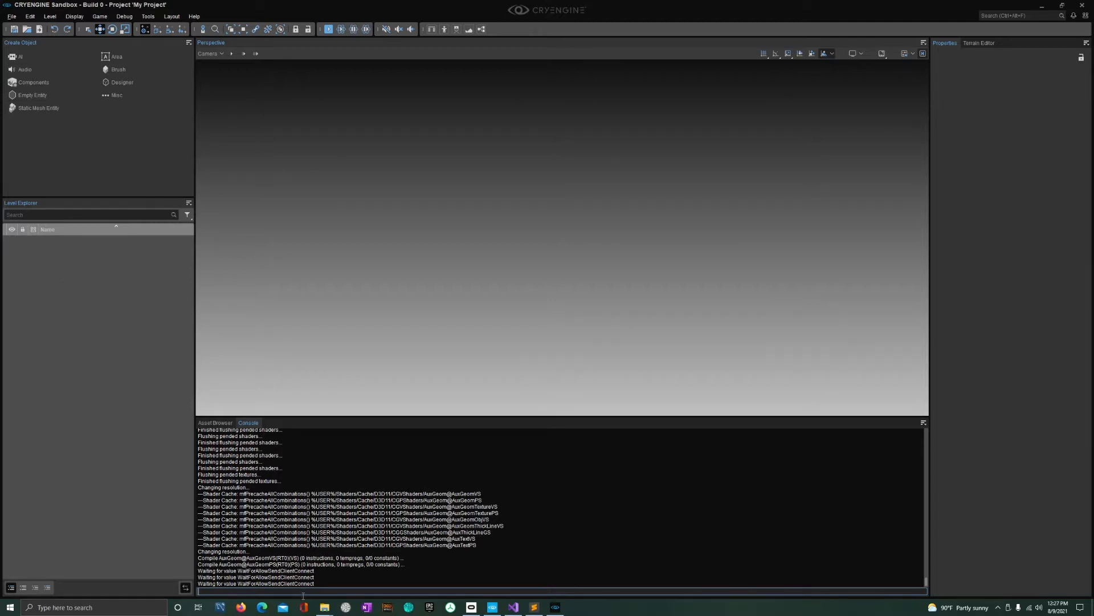
type("sys_vr_support 1")
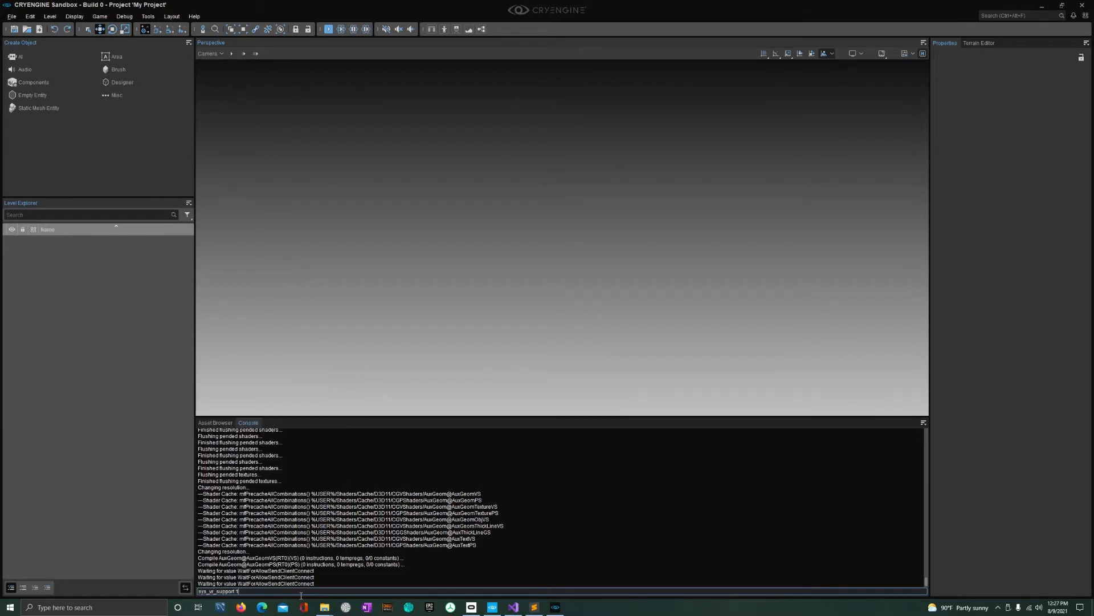
key("Return")
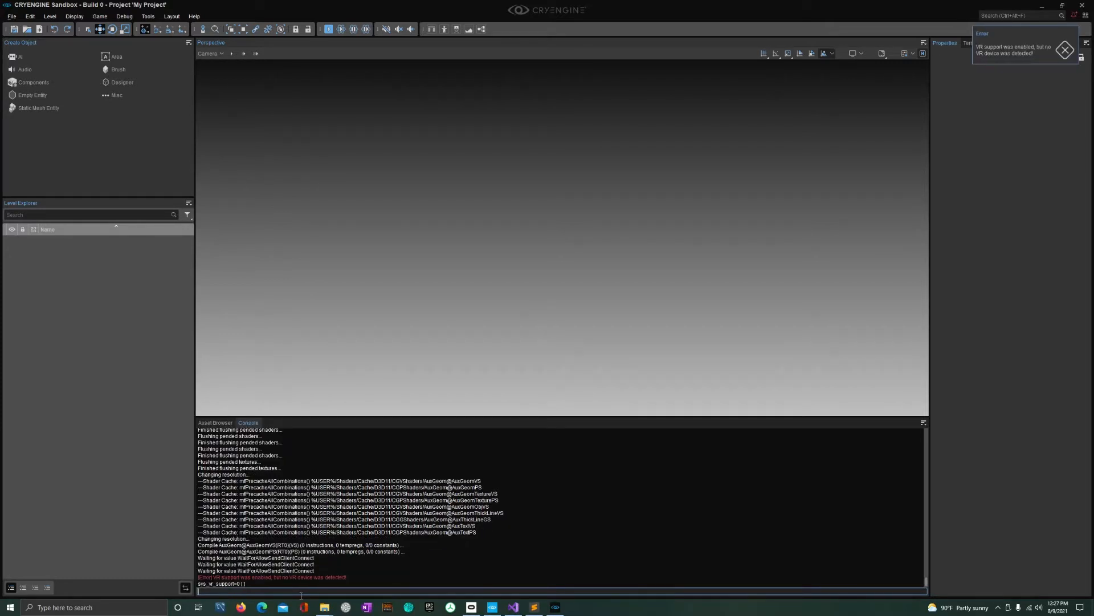
left_click_drag(274, 577, 346, 578)
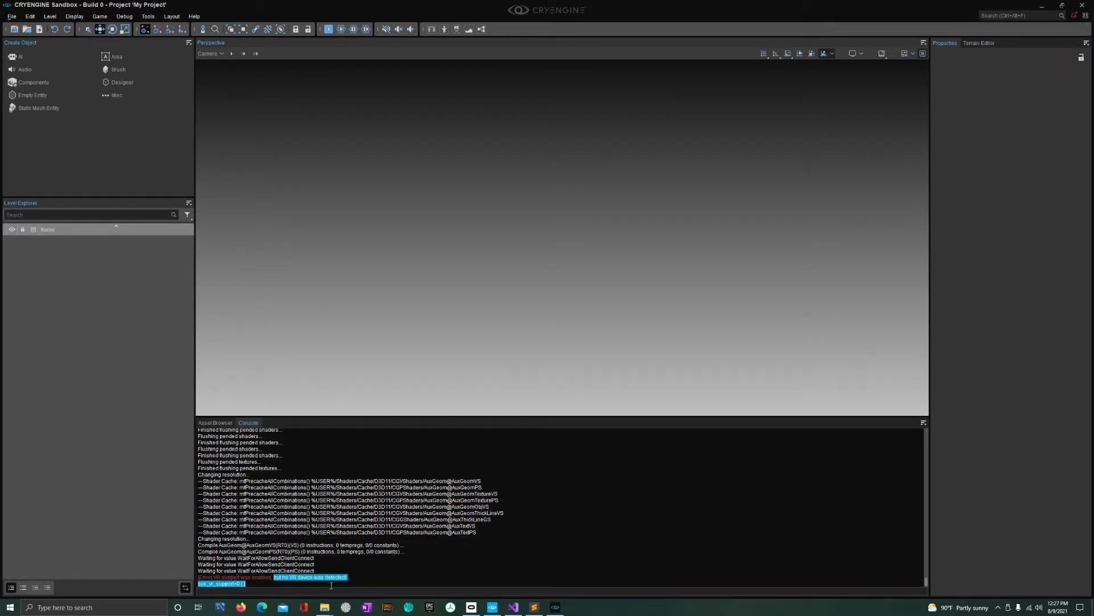
left_click(368, 578)
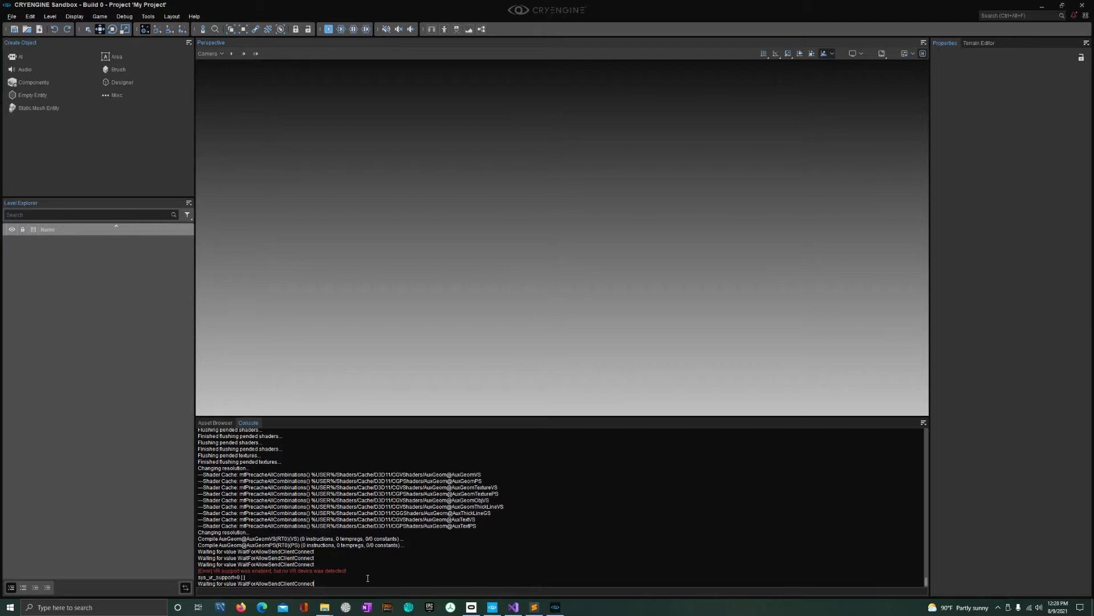
left_click(1086, 4)
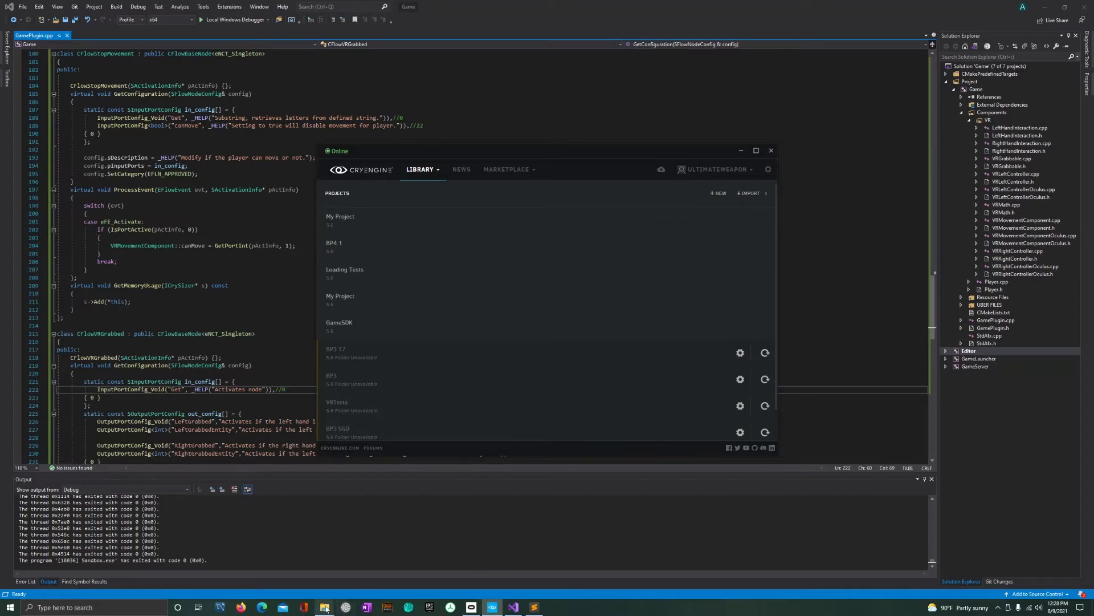
- Reveal the topmost My Project folder from the CRYENGINE Launcher and open its Game.cryproject in Sublime Text
right_click(326, 609)
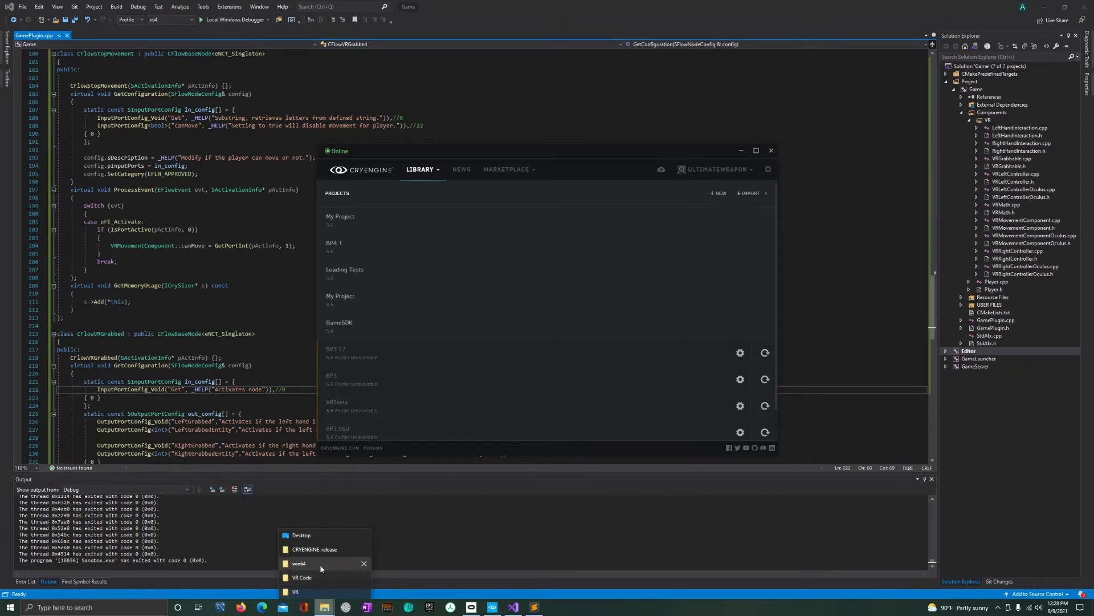
left_click(740, 220)
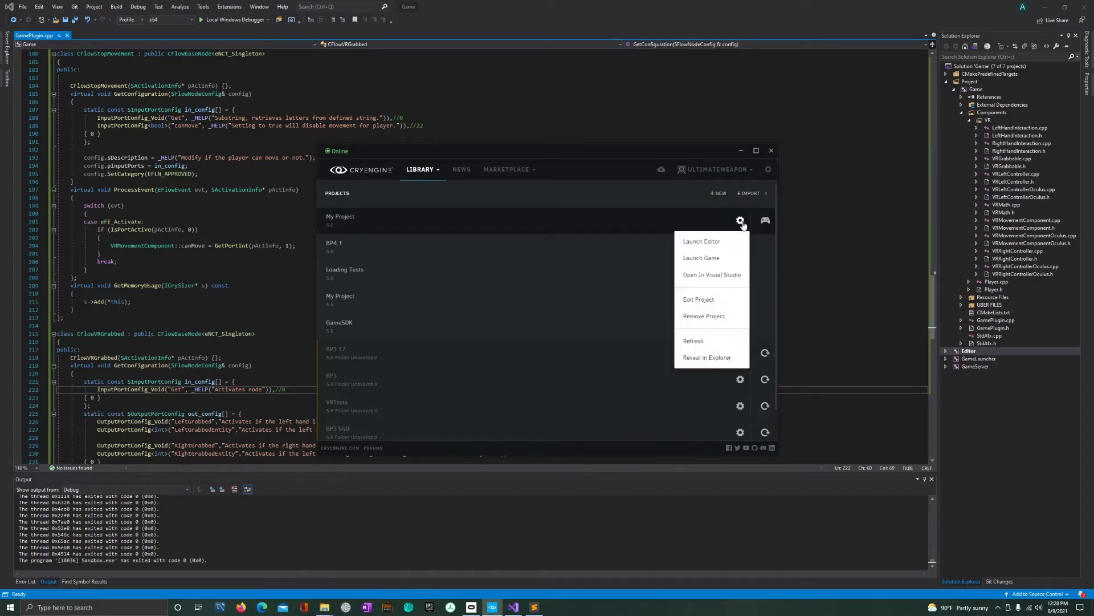
left_click(712, 358)
left_click(277, 291)
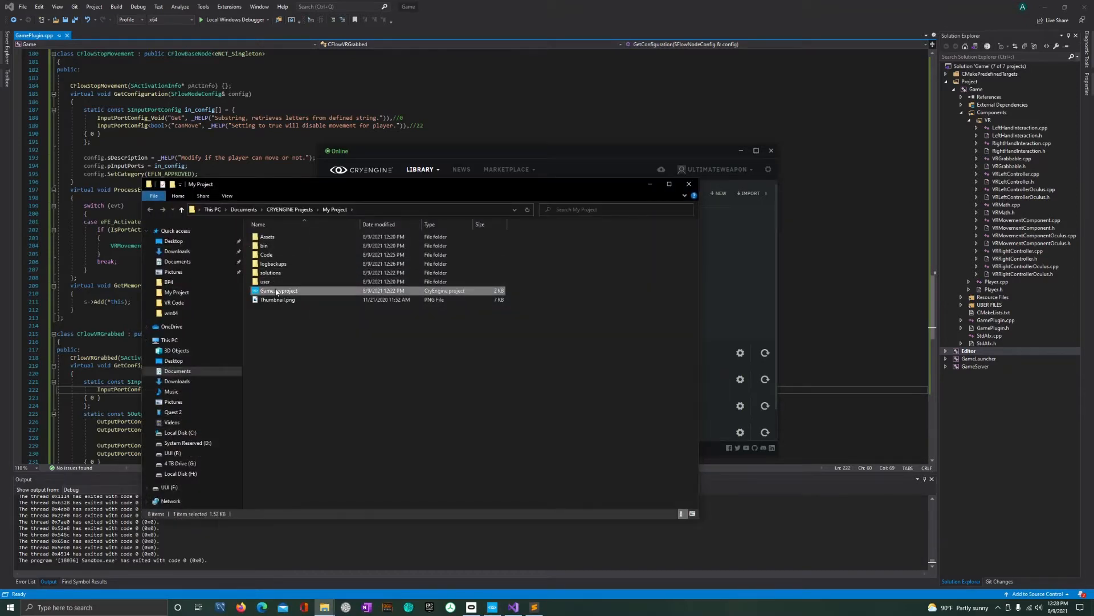
right_click(277, 292)
mouse_move(321, 475)
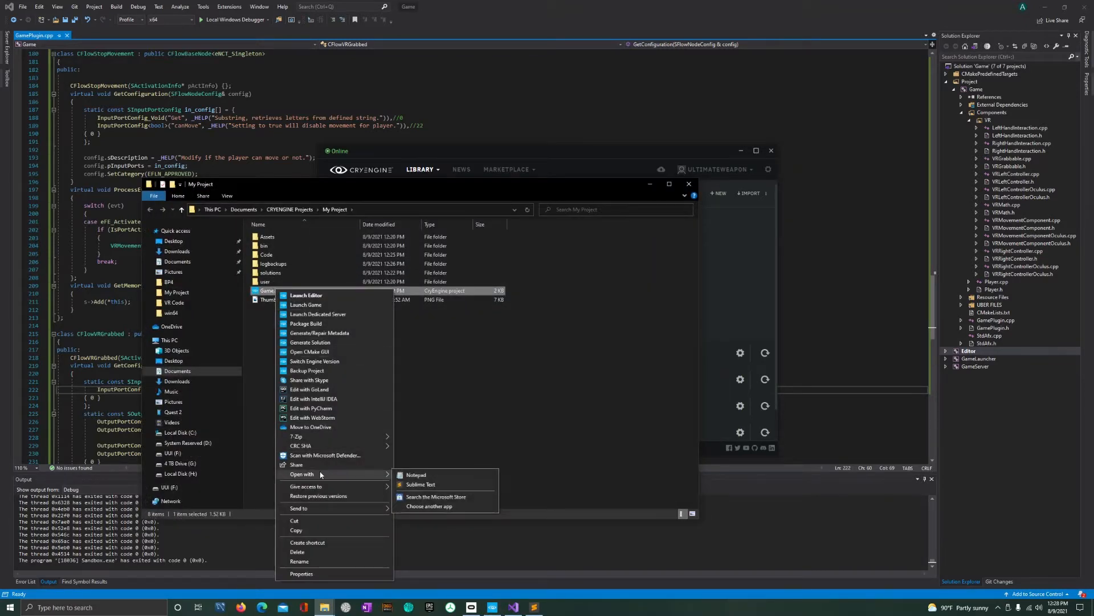
left_click(421, 485)
- Look through the open Game.cryproject and close it without saving its changes
scroll(210, 370, "up", 3)
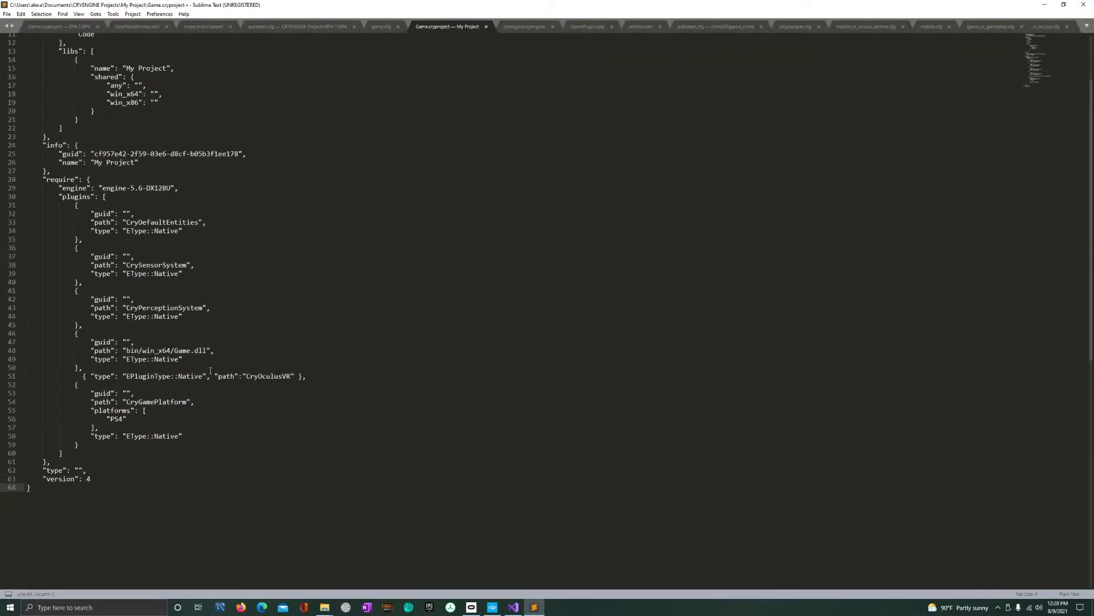
scroll(210, 371, "down", 5)
middle_click(434, 28)
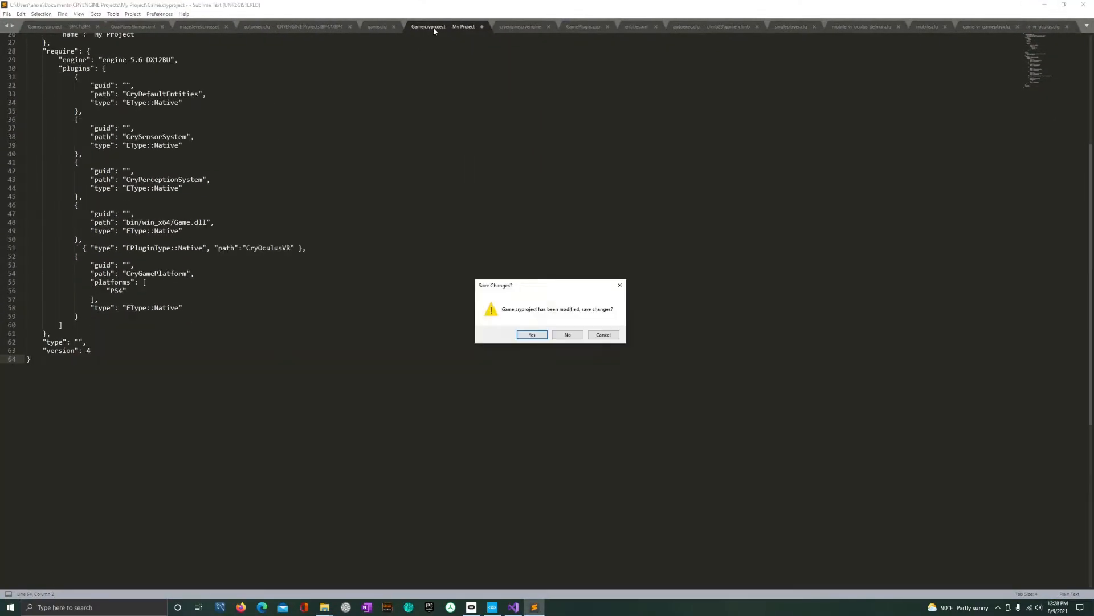
left_click(568, 337)
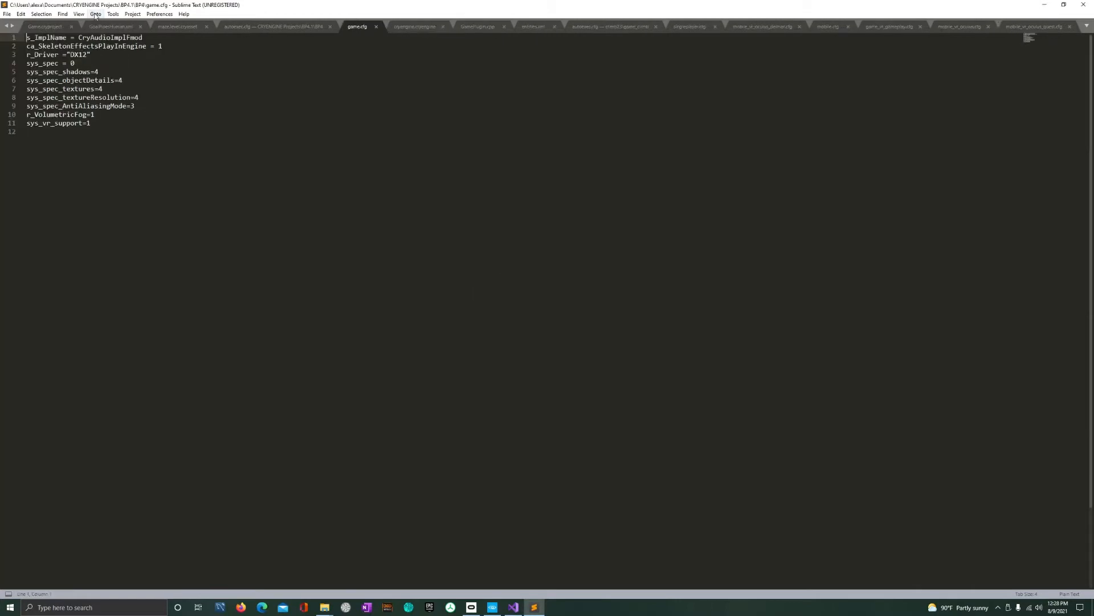
- Close all the other files left open in Sublime Text and exit the editor
middle_click(67, 26)
middle_click(65, 26)
middle_click(65, 26)
middle_click(66, 26)
middle_click(65, 26)
middle_click(65, 27)
middle_click(66, 27)
middle_click(66, 26)
middle_click(66, 27)
middle_click(67, 27)
middle_click(66, 27)
middle_click(66, 27)
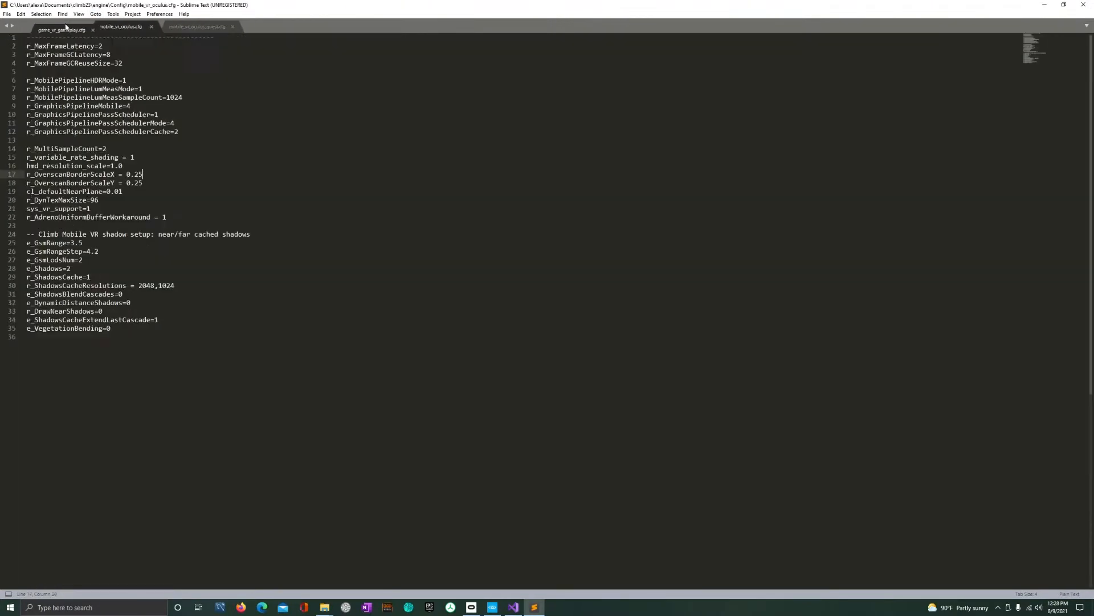
middle_click(66, 26)
middle_click(66, 26)
left_click(1085, 4)
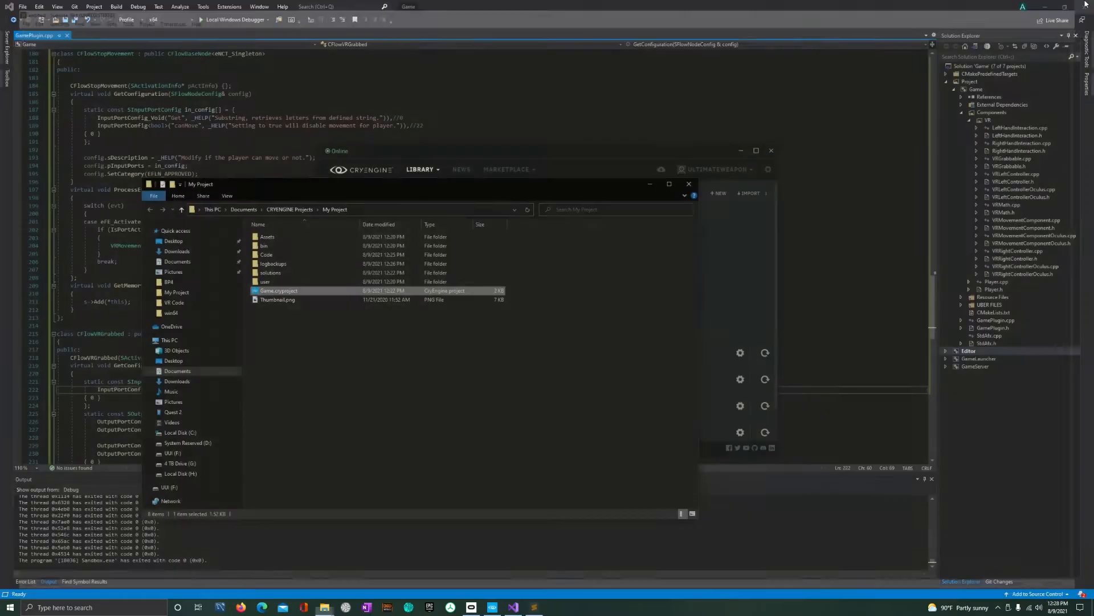
- Reopen My Project's Game.cryproject in Sublime Text and decline the update download
right_click(393, 290)
mouse_move(439, 473)
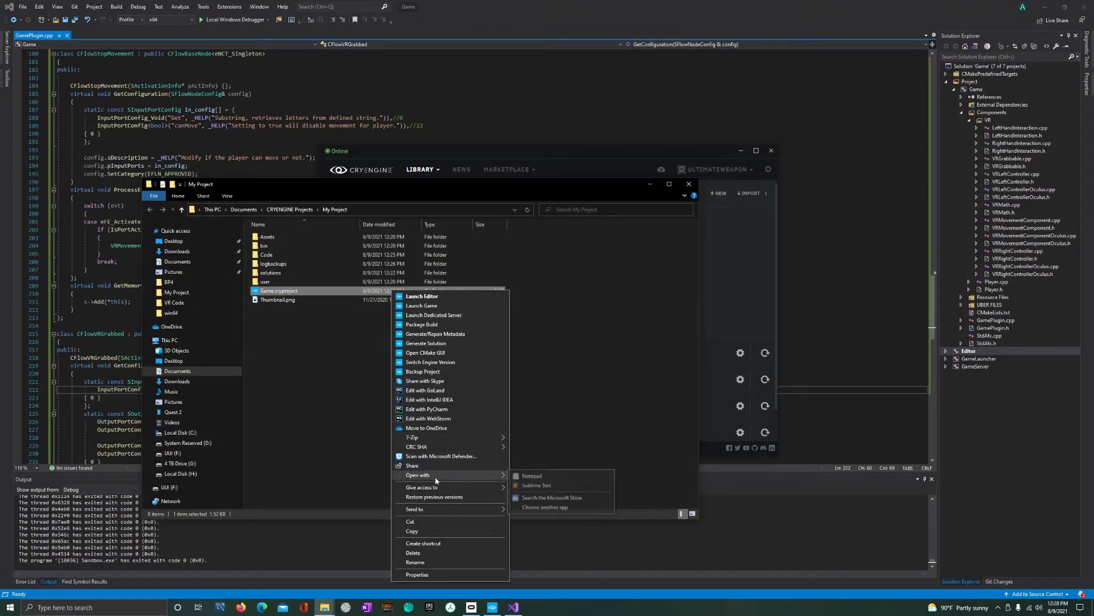
left_click(535, 488)
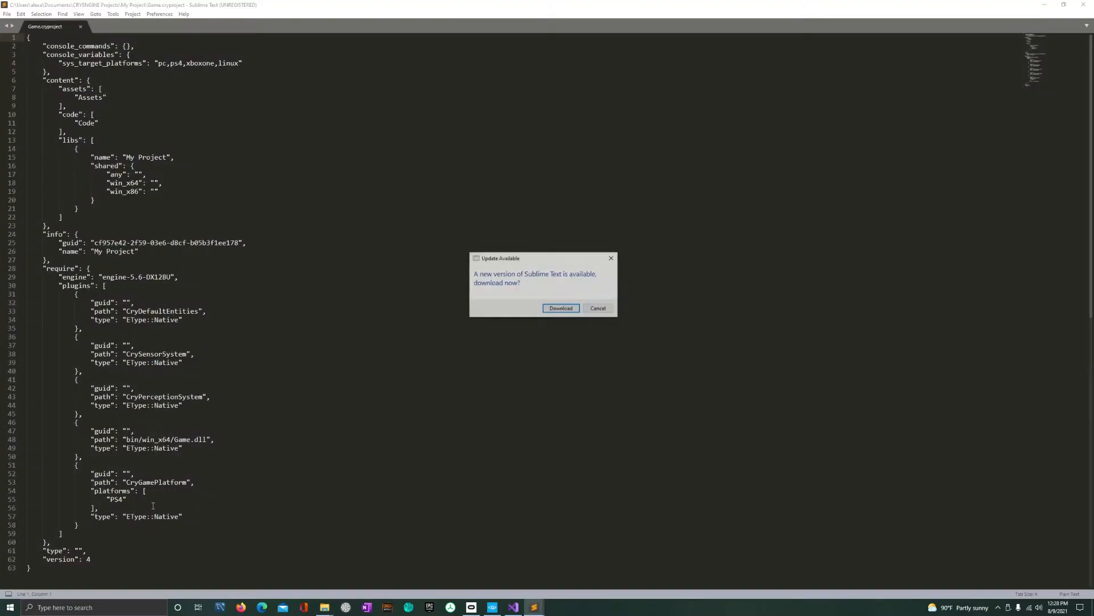
left_click(597, 308)
- Examine the require section's plugin list in Game.cryproject and search the file for "oculus"
scroll(189, 480, "down", 6)
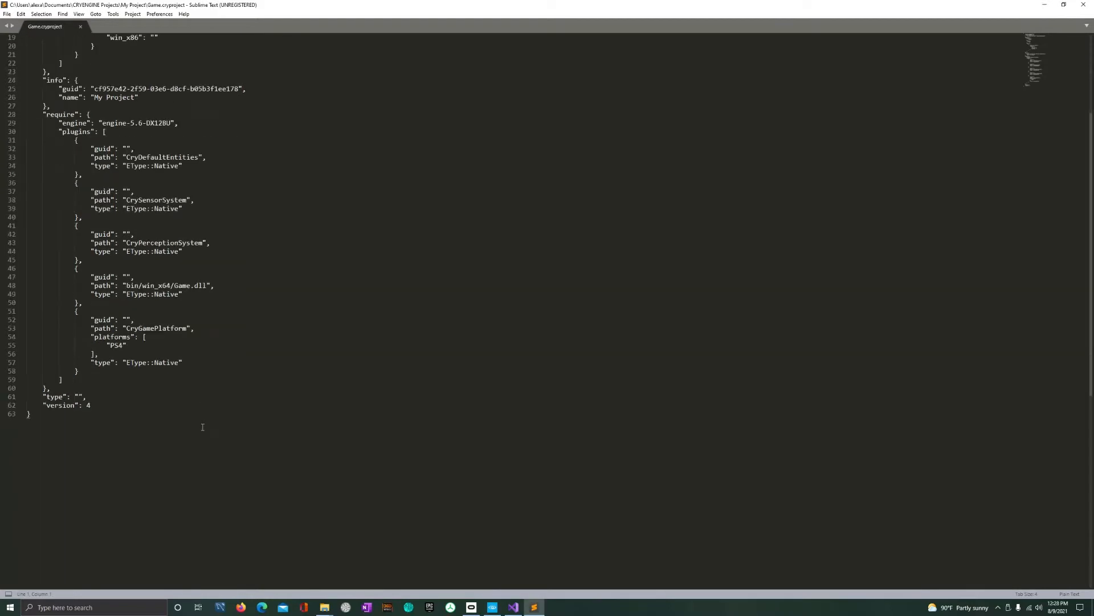
scroll(189, 479, "up", 5)
scroll(189, 479, "down", 1)
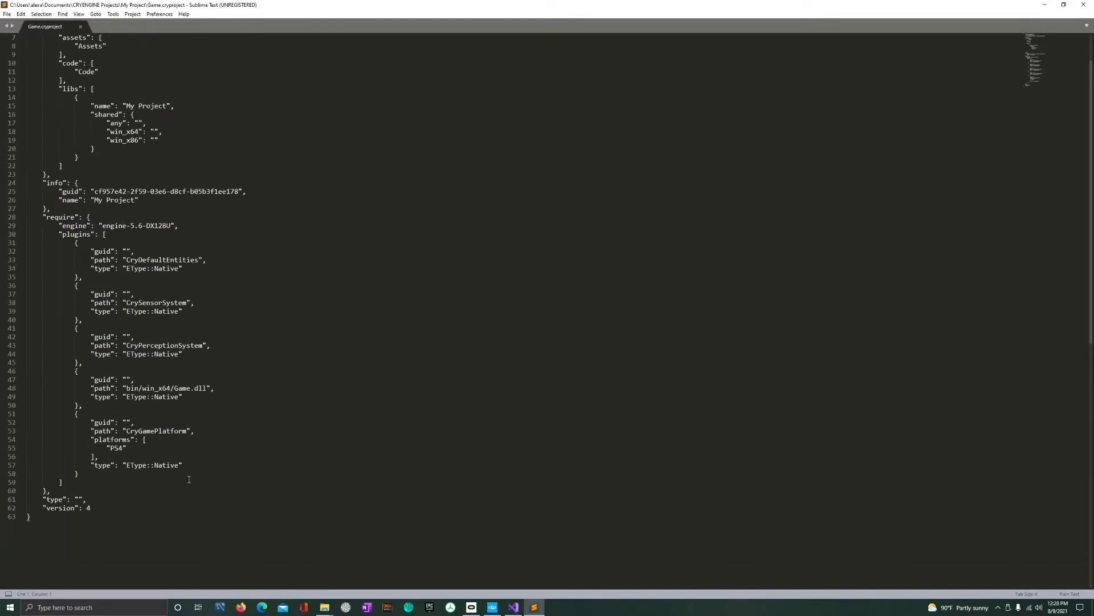
left_click_drag(44, 218, 113, 477)
double_click(58, 219)
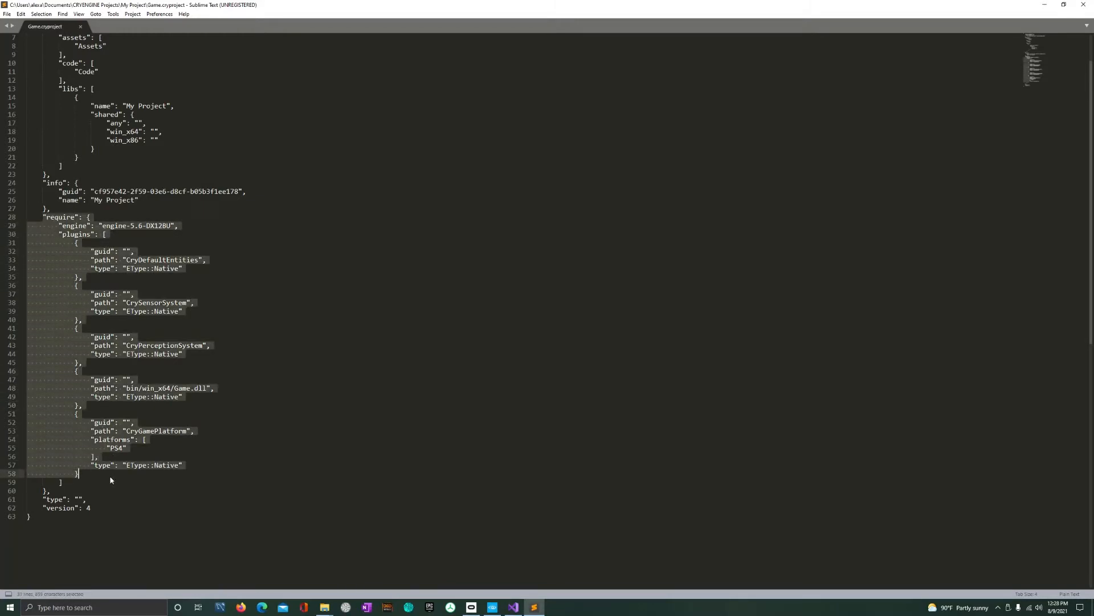
left_click(142, 456)
left_click(243, 383)
key("ctrl+f")
type("oculus")
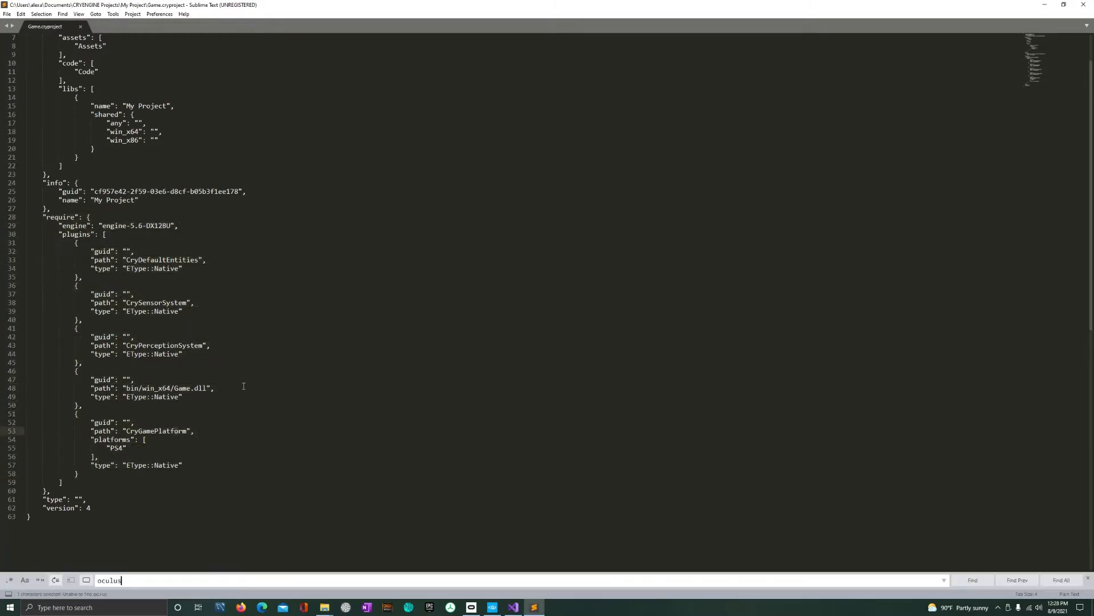
key("Escape")
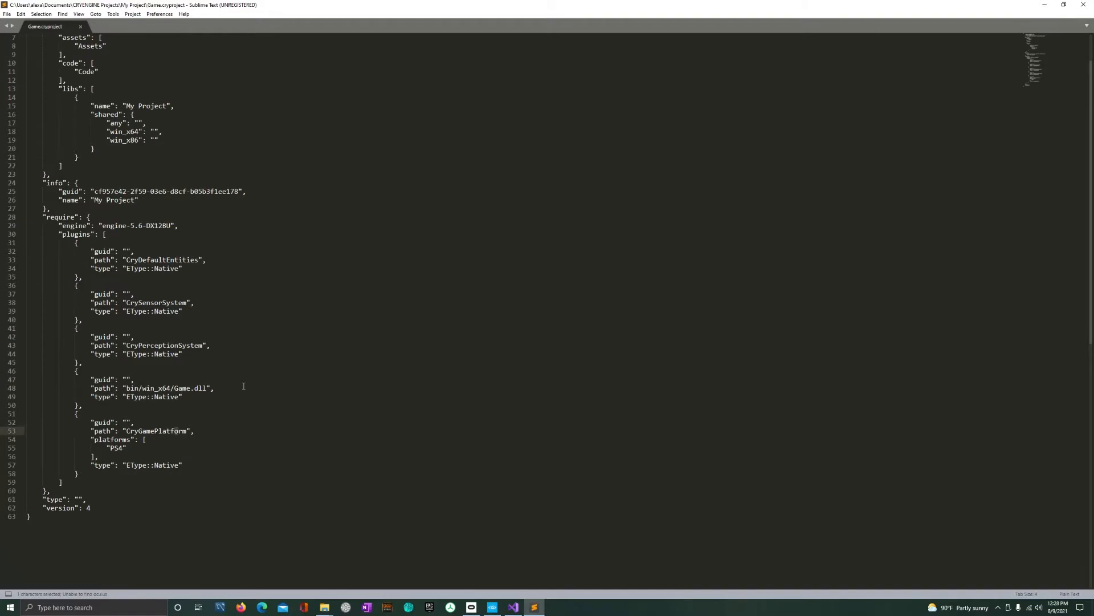
right_click(324, 607)
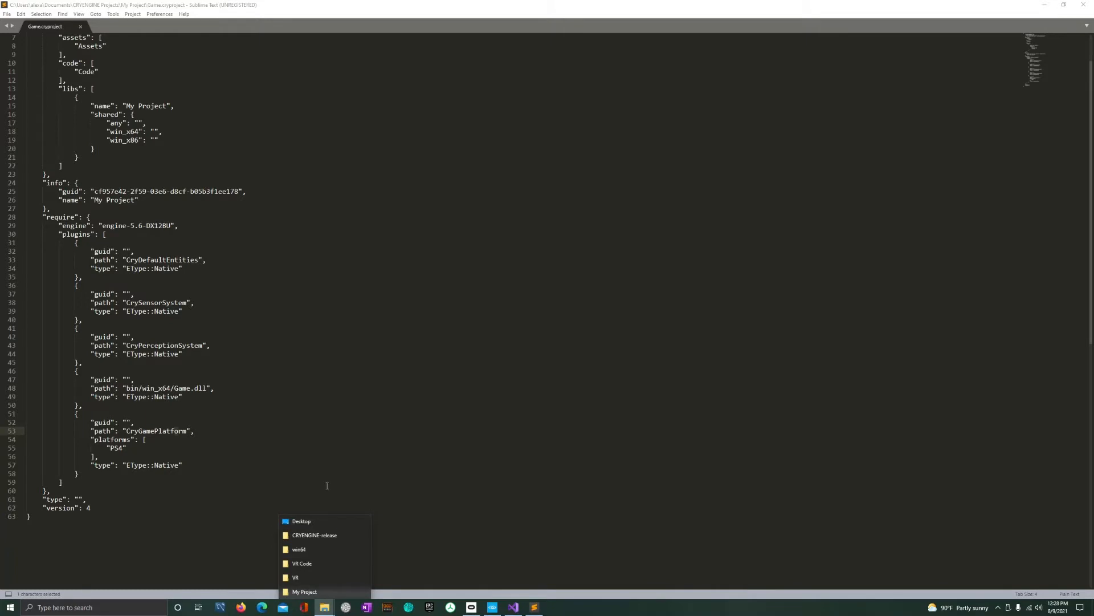
left_click(327, 485)
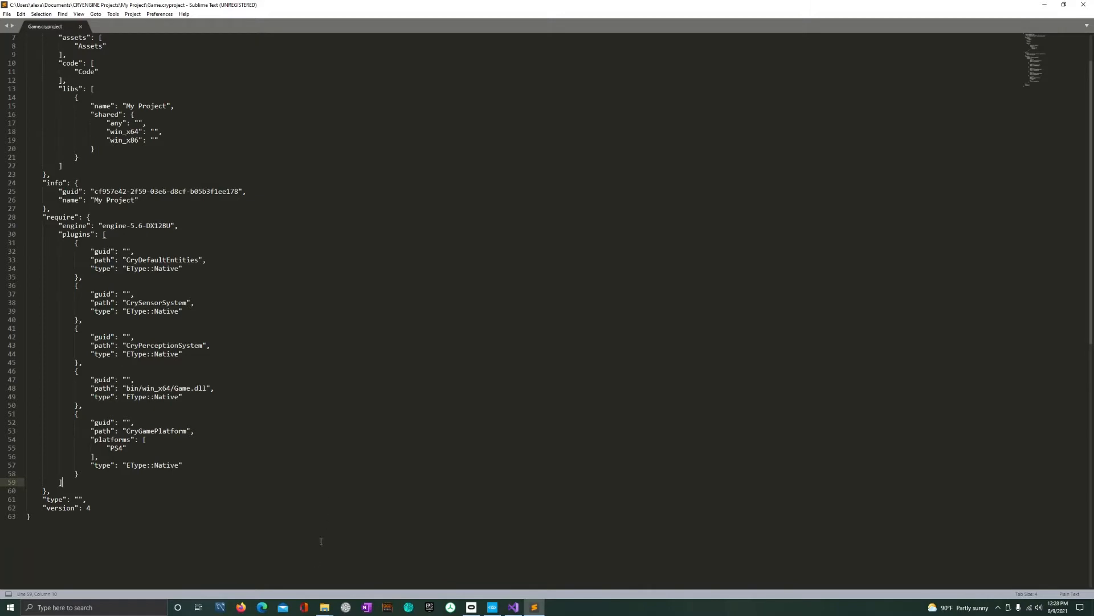
right_click(324, 607)
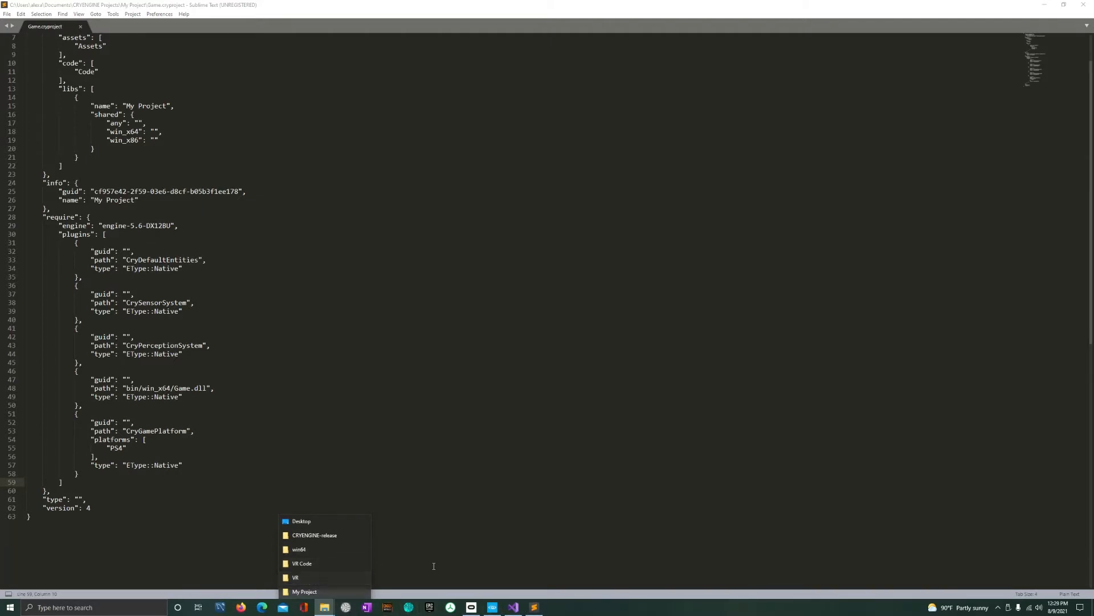
left_click(335, 584)
- Open the BP4 project folder and open its Game.cryproject in Sublime Text
right_click(326, 607)
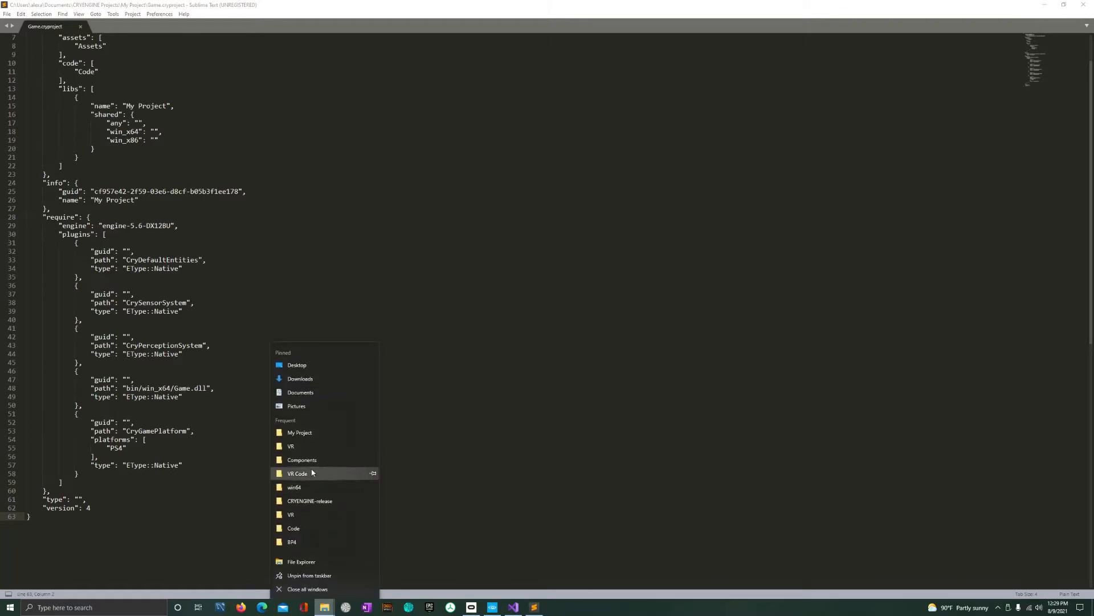
left_click(302, 541)
left_click(311, 419)
right_click(296, 422)
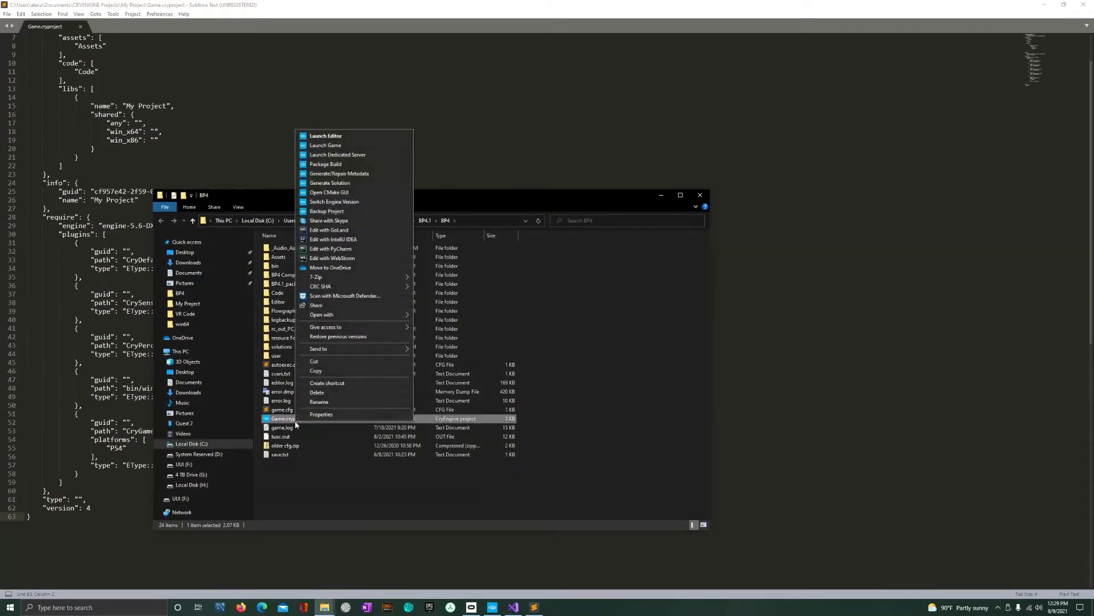
mouse_move(399, 315)
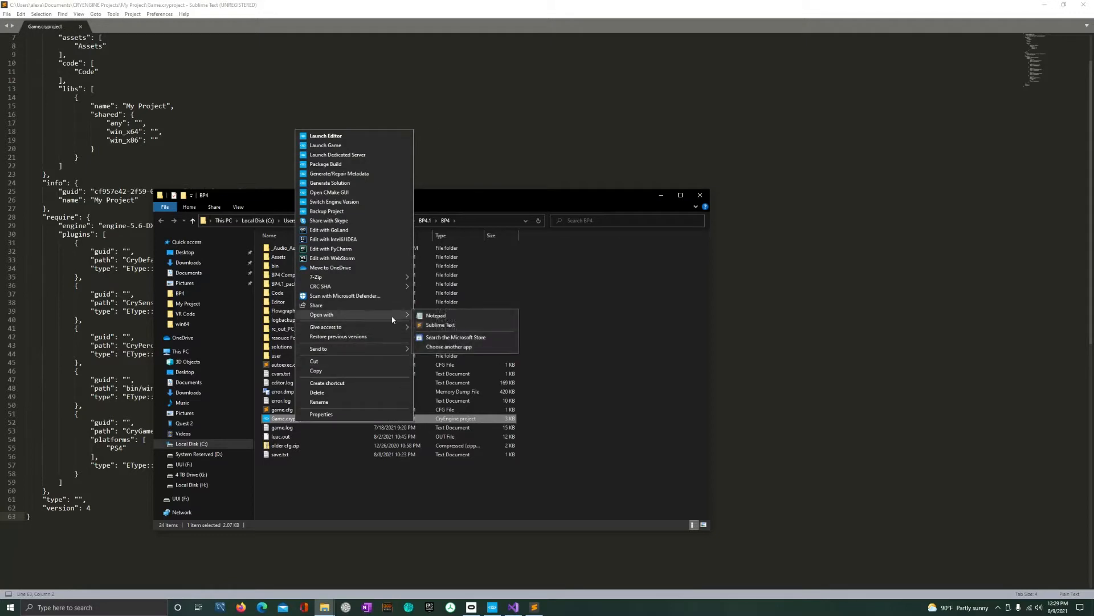
left_click(444, 325)
- Copy the CryOculusVR plugin entry, including its trailing comma, from the plugins list of BP4's Game.cryproject
left_click(283, 432)
scroll(282, 434, "down", 7)
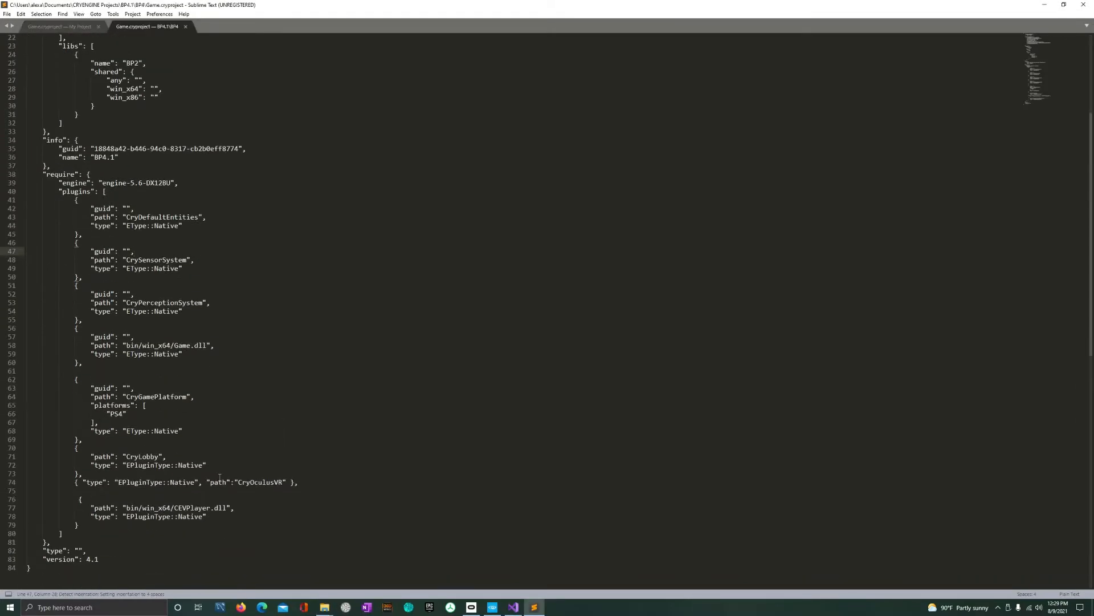
left_click_drag(77, 487, 233, 493)
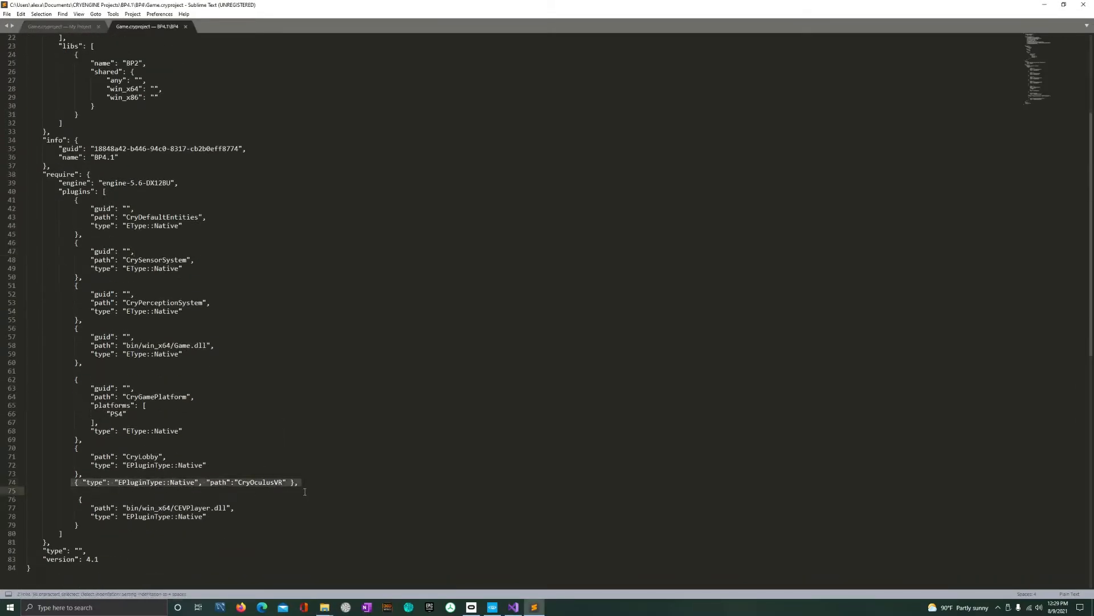
left_click_drag(305, 491, 306, 485)
key("ctrl+c")
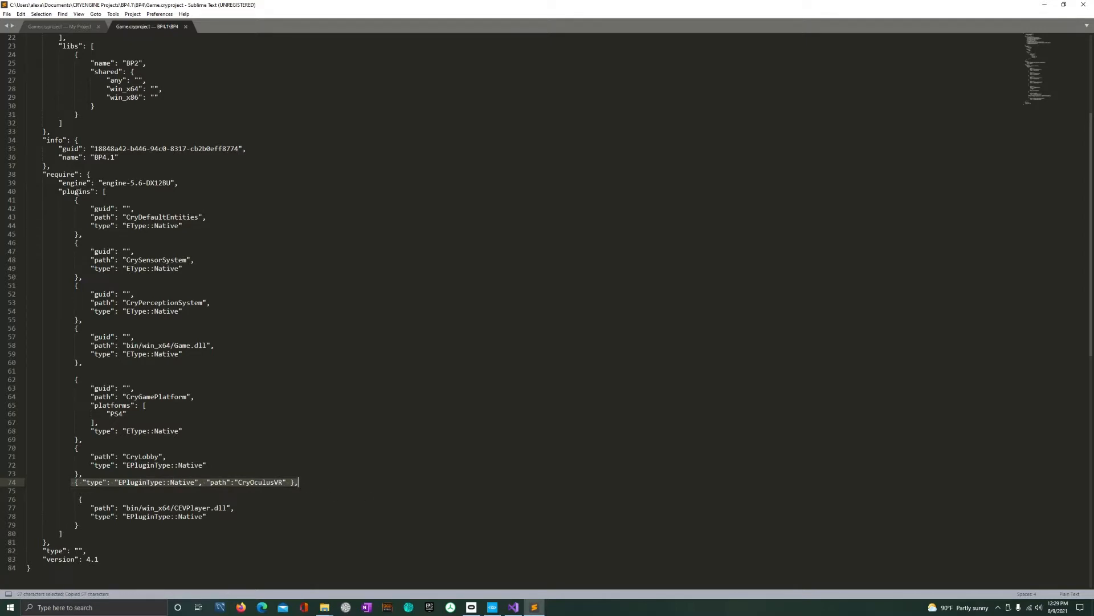
- Copy the full CryOculusVR line from BP4's Game.cryproject and insert it after the bin/win_x64/Game.dll plugin in My Project's Game.cryproject
left_click(178, 476)
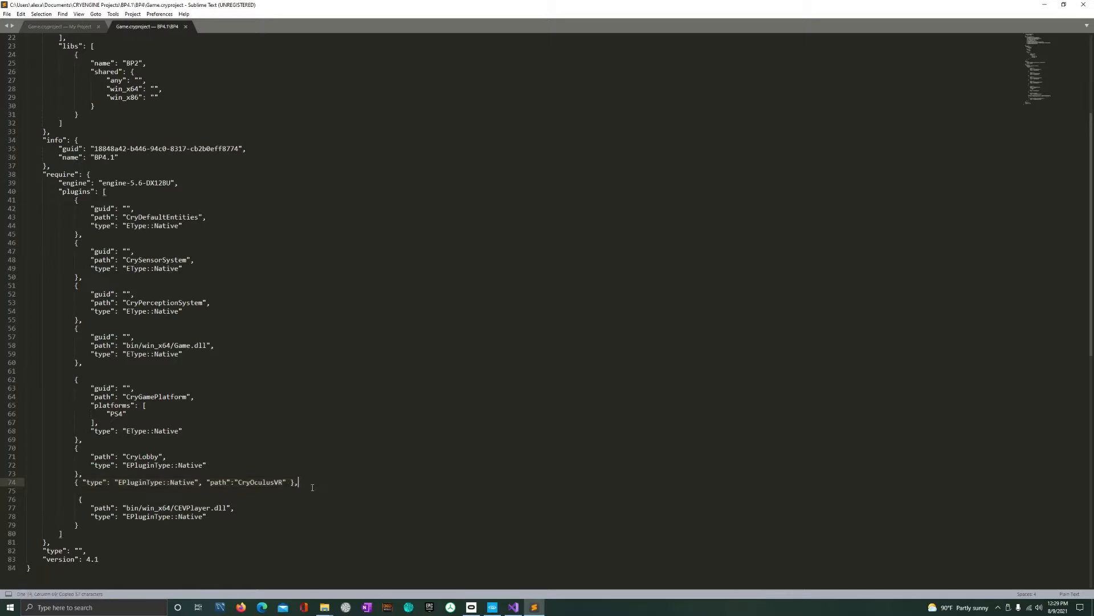
left_click(309, 485)
triple_click(256, 482)
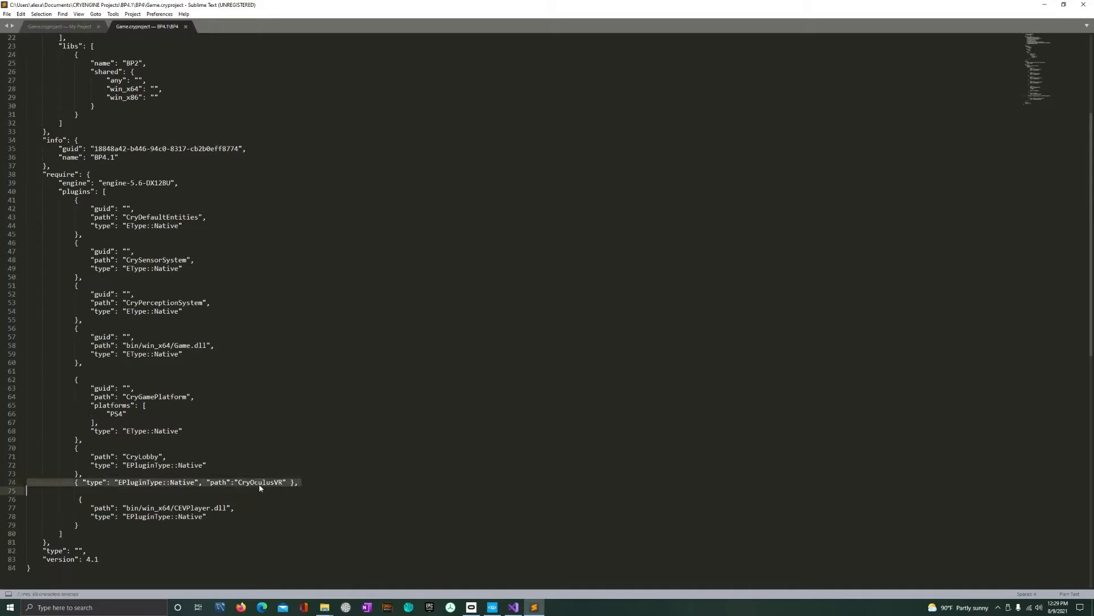
key("ctrl+c")
left_click(62, 26)
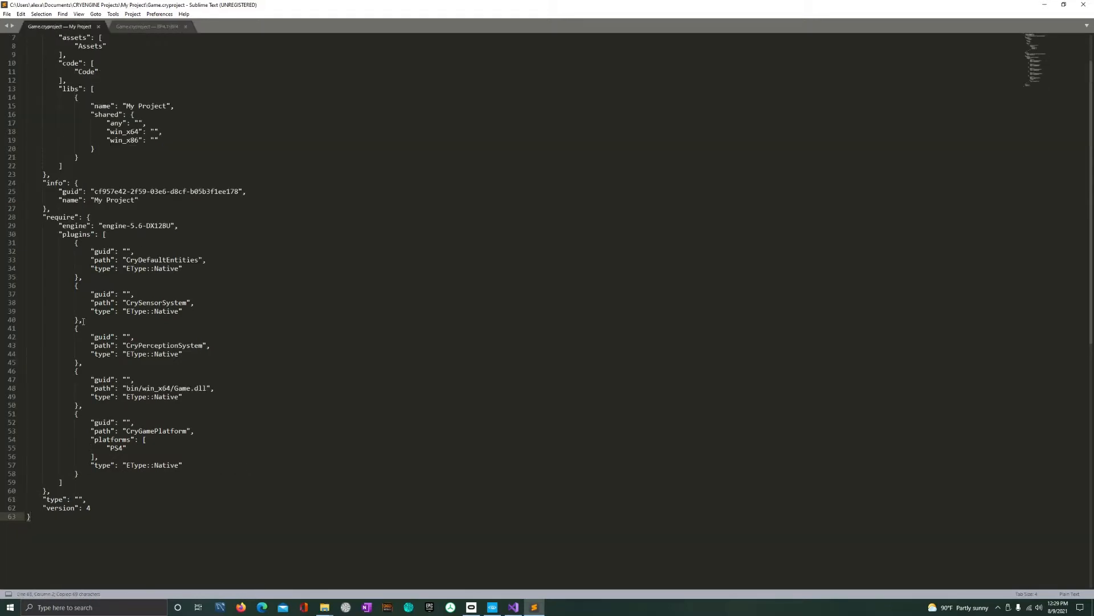
left_click(181, 405)
key("Return")
key("ctrl+v")
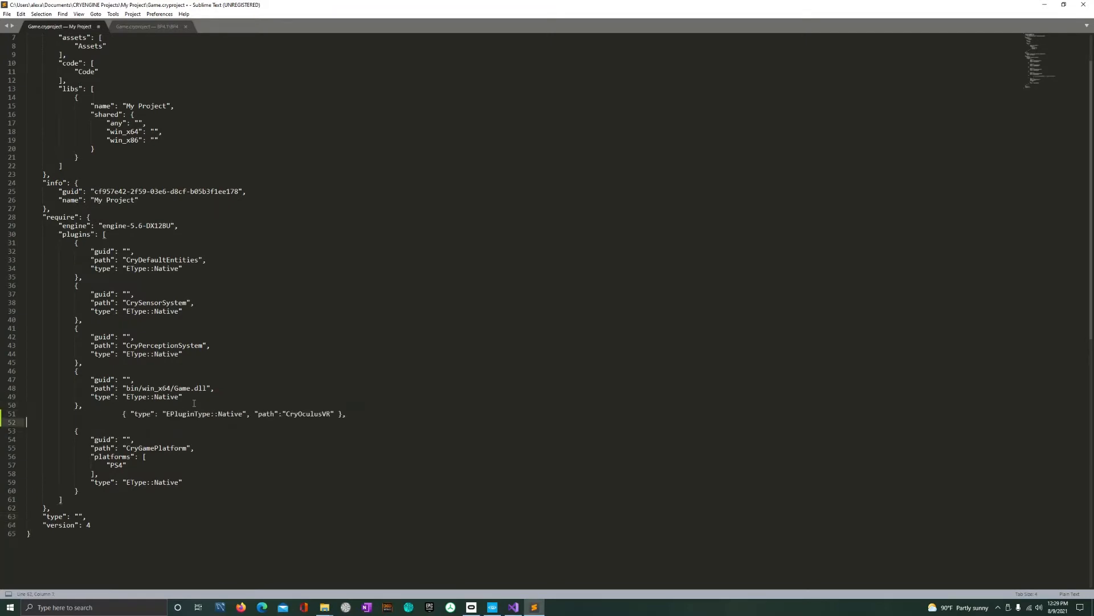
- Remove the blank line below the CryOculusVR entry, reduce its indentation to match the neighbouring brace, and save the file
key("ctrl+s")
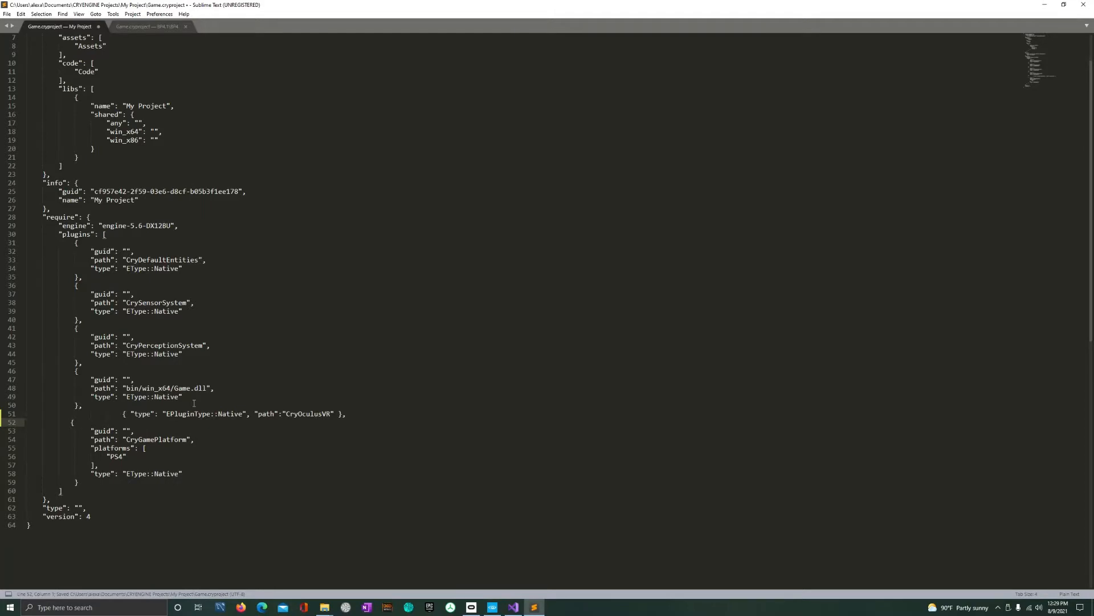
key("Up")
key("Delete")
key("Delete")
key("Delete")
key("Delete")
key("Delete")
key("Delete")
key("Delete")
key("Delete")
key("Delete")
key("Delete")
key("Delete")
key("Delete")
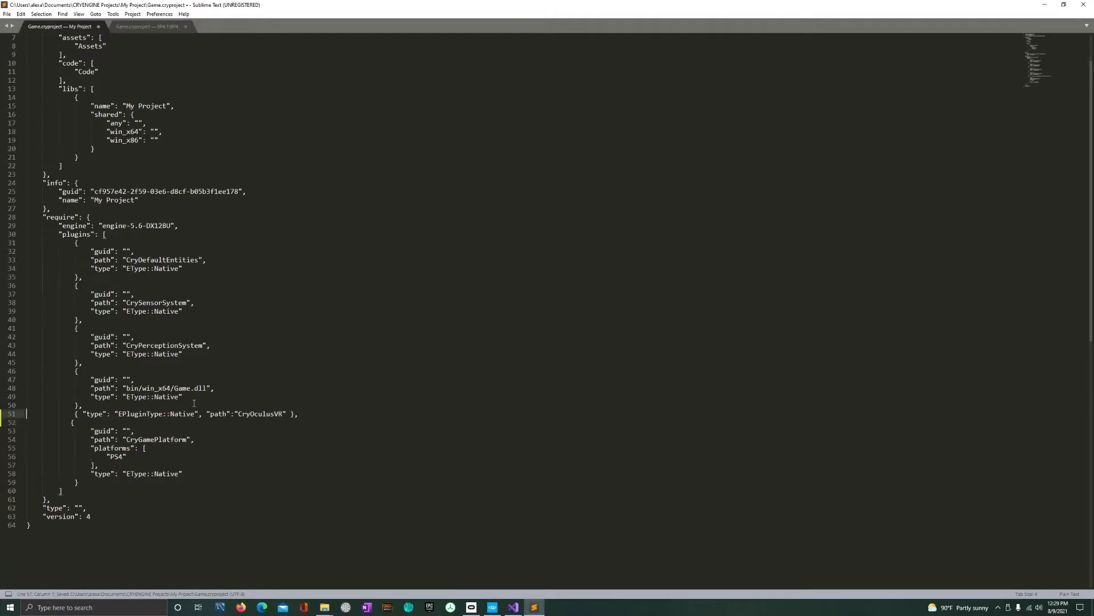
key("Delete")
key("ctrl+s")
left_click(92, 423)
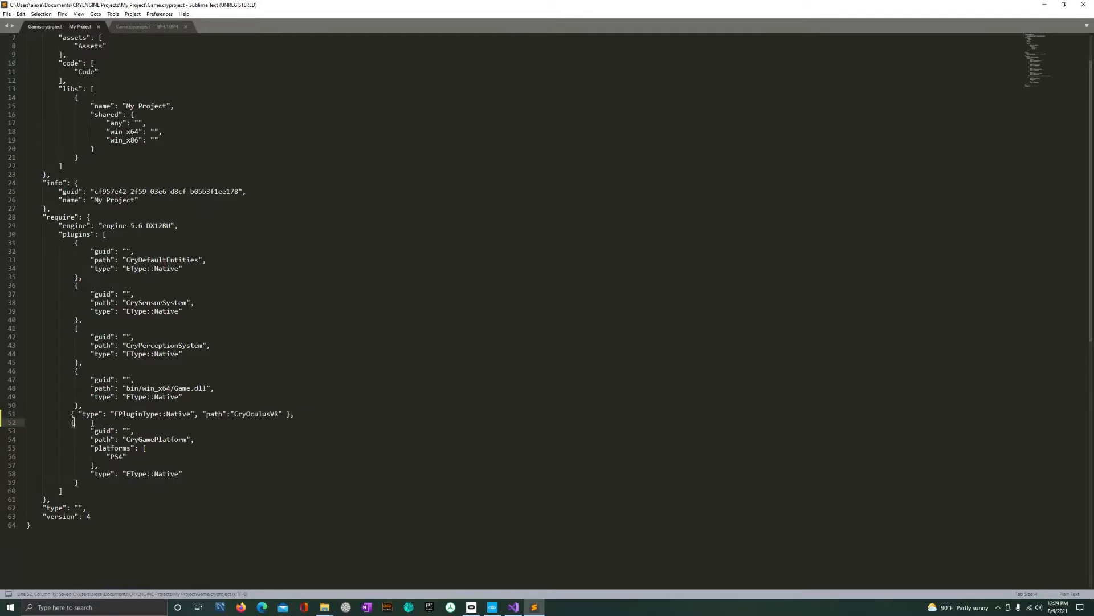
- Try replacing "culus" with "pen" in the CryOculusVR plugin path, undo it, and save the file
left_click(237, 415)
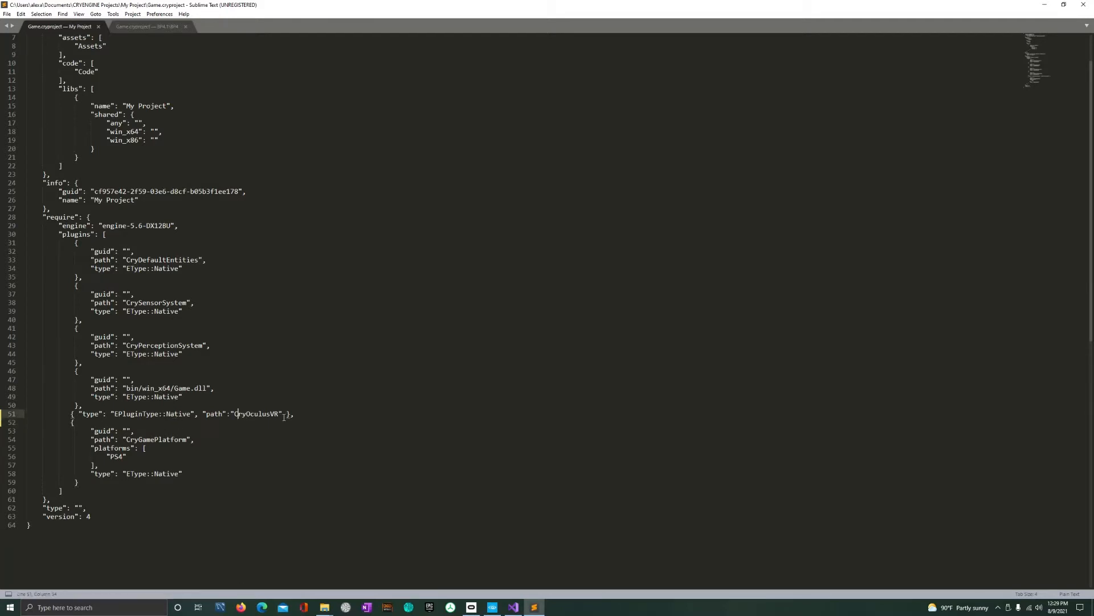
double_click(256, 415)
left_click(256, 416)
left_click_drag(272, 418, 254, 418)
type("pen")
key("ctrl+z")
key("Up")
key("ctrl+s")
key("Down")
key("Down")
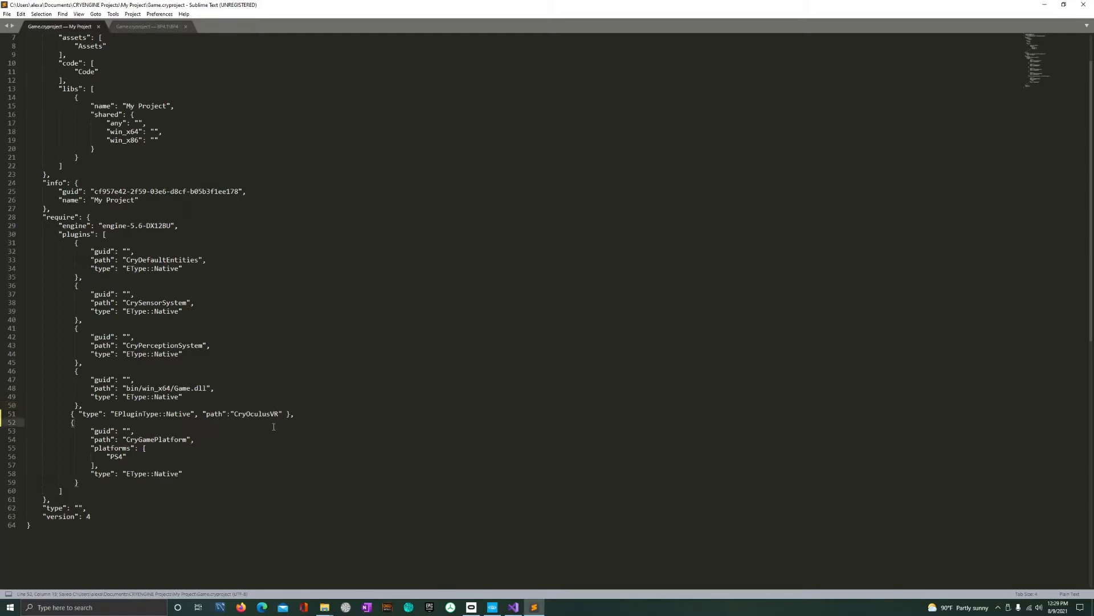
- Close Sublime Text and the BP4 folder window, and return to the Game solution in Visual Studio
left_click(368, 203)
left_click(1083, 4)
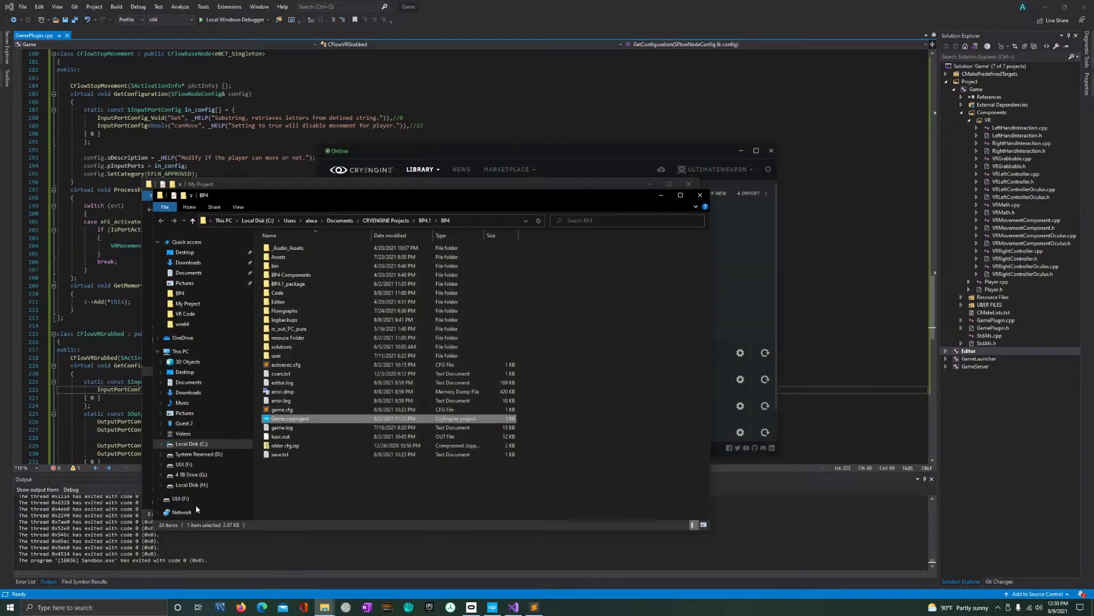
left_click(700, 194)
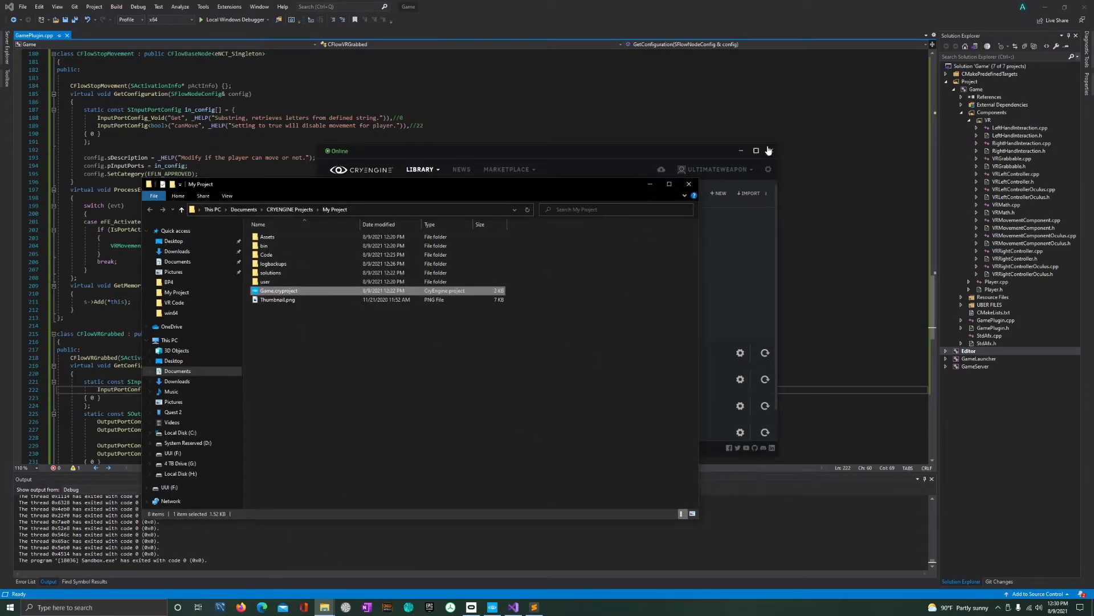
left_click(655, 126)
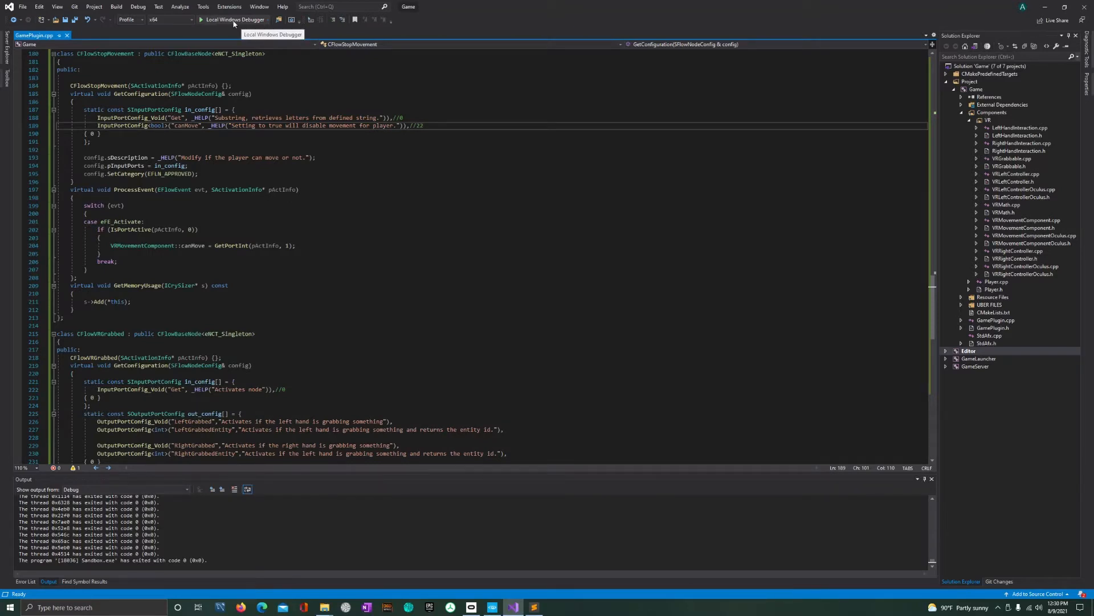
- Check the Quest 2 and Touch device status in the Oculus app, and return to Visual Studio
left_click(472, 607)
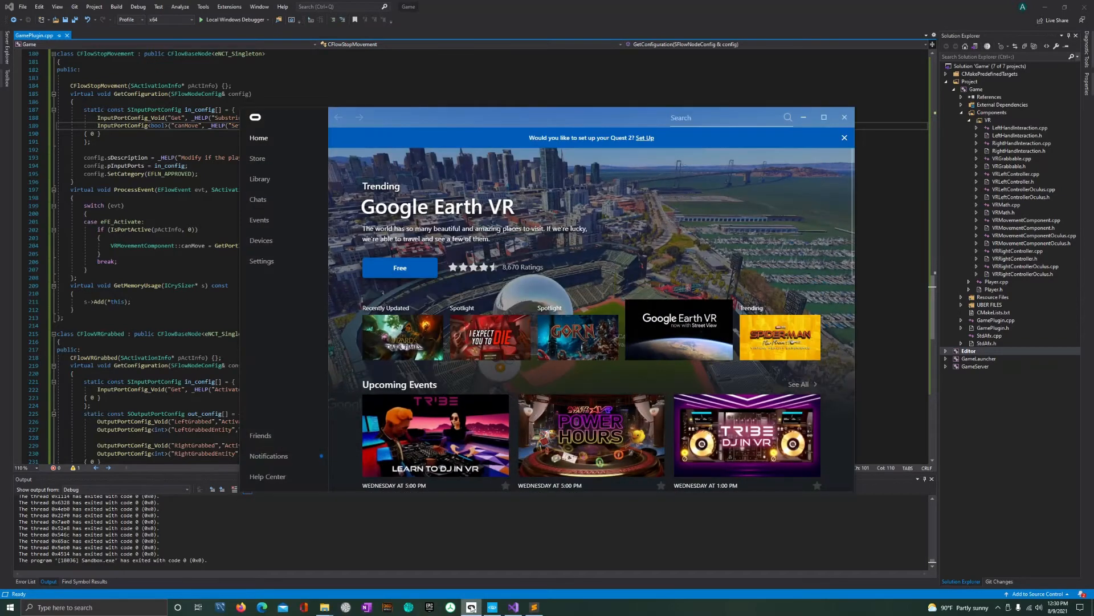
left_click(471, 607)
left_click(472, 607)
left_click(287, 240)
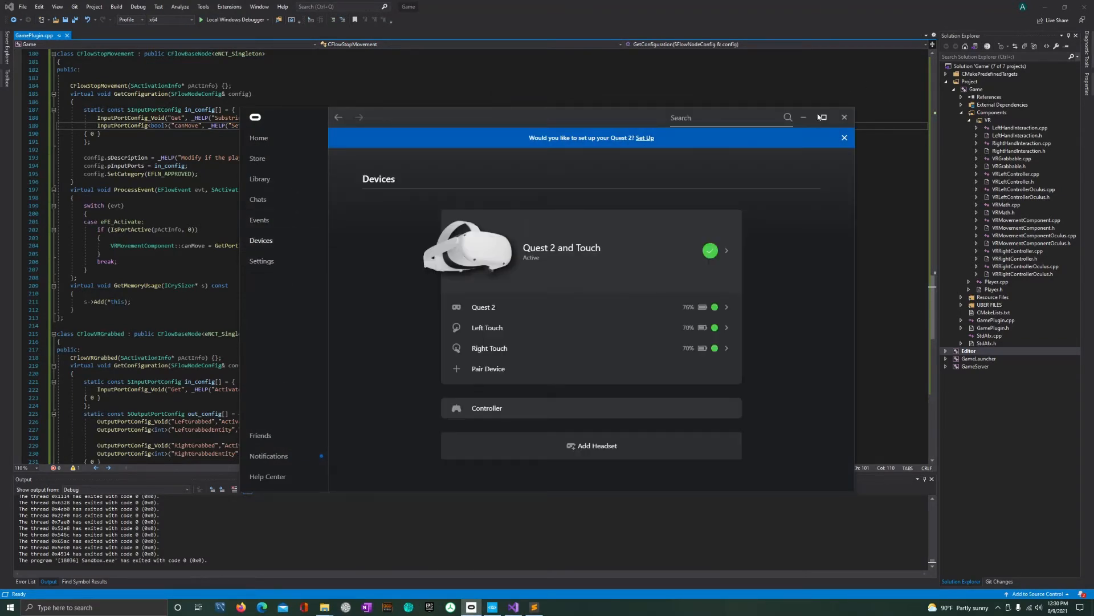
left_click(804, 118)
left_click(297, 254)
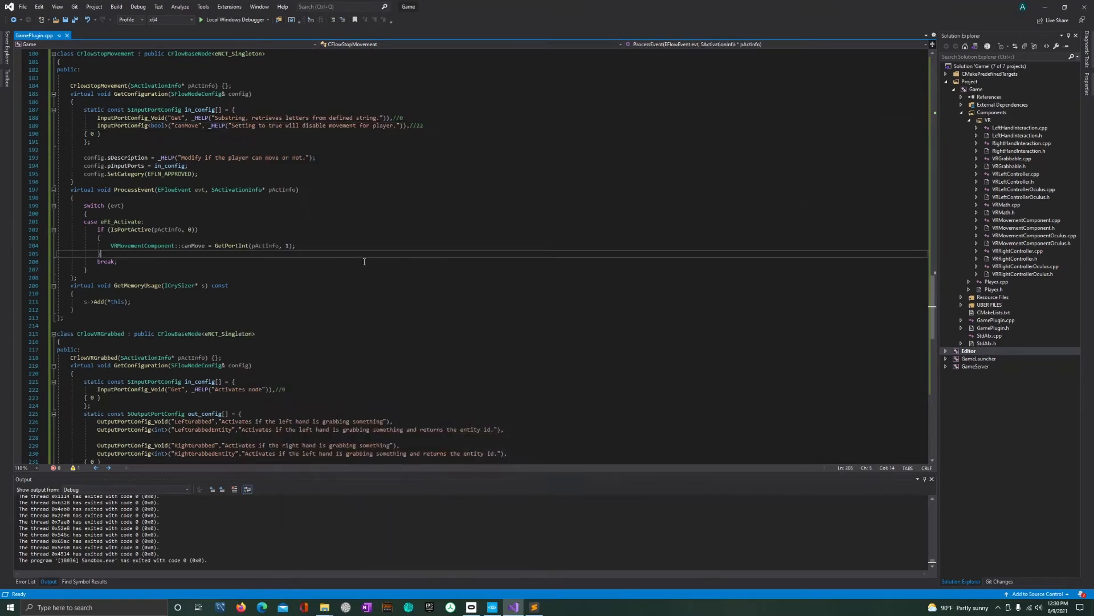
- Launch the Sandbox editor with the Local Windows Debugger and query sys_vr_support in its console
left_click(227, 20)
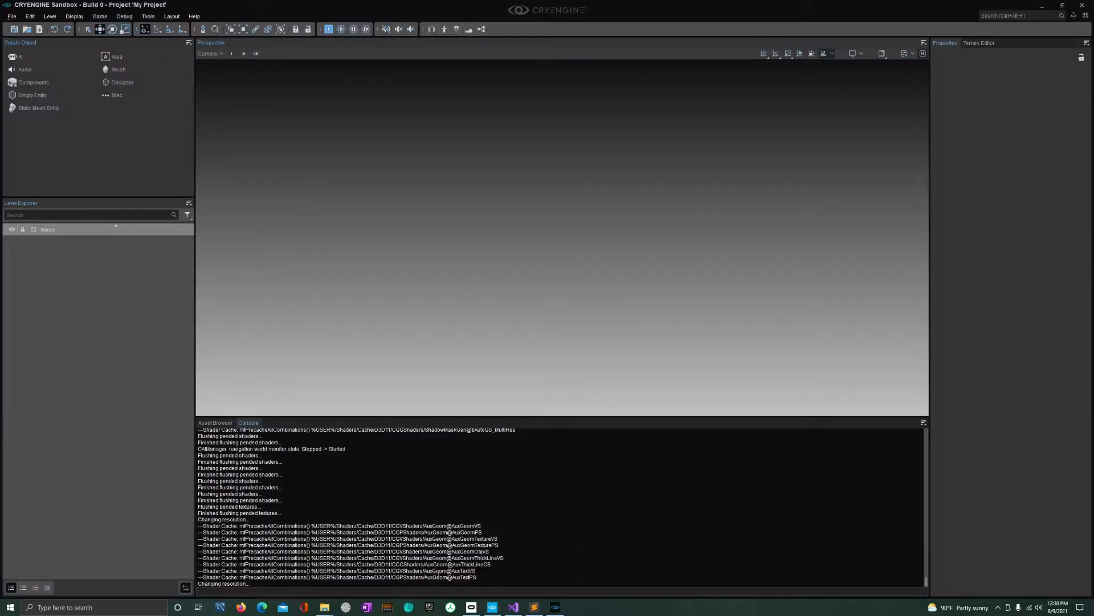
left_click(415, 591)
type("sys_vr_support")
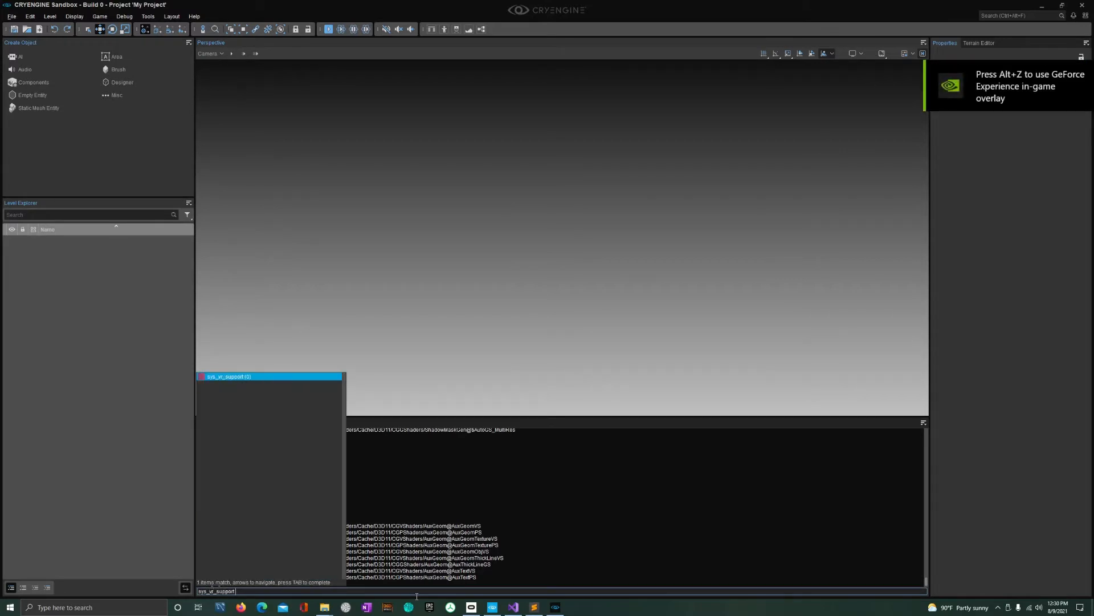
key("Return")
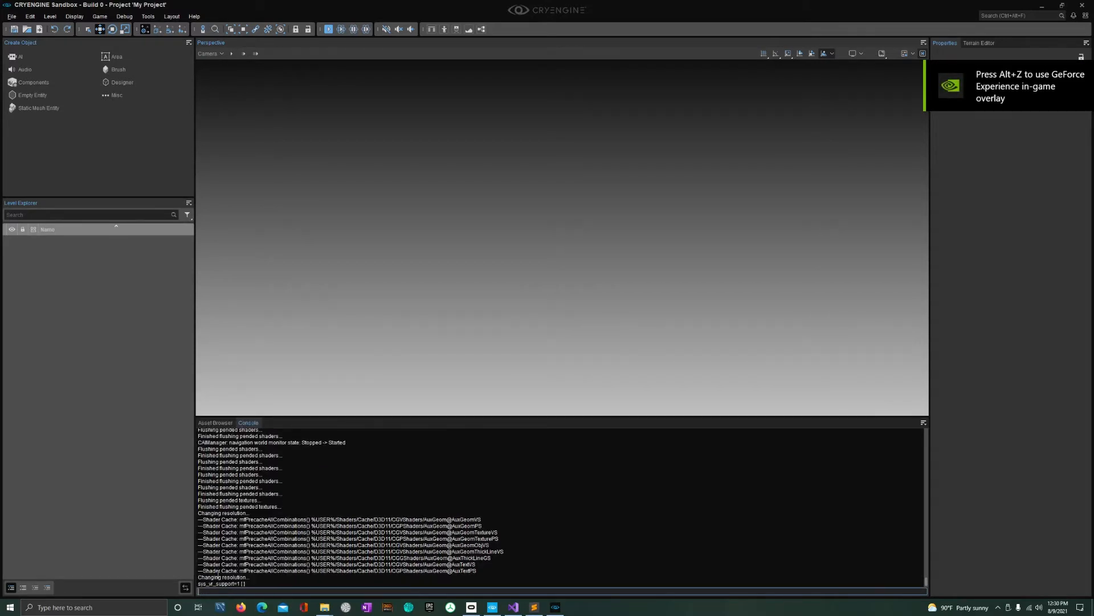
- Start a new level named "VR Testing" in the project's levels folder
left_click(11, 16)
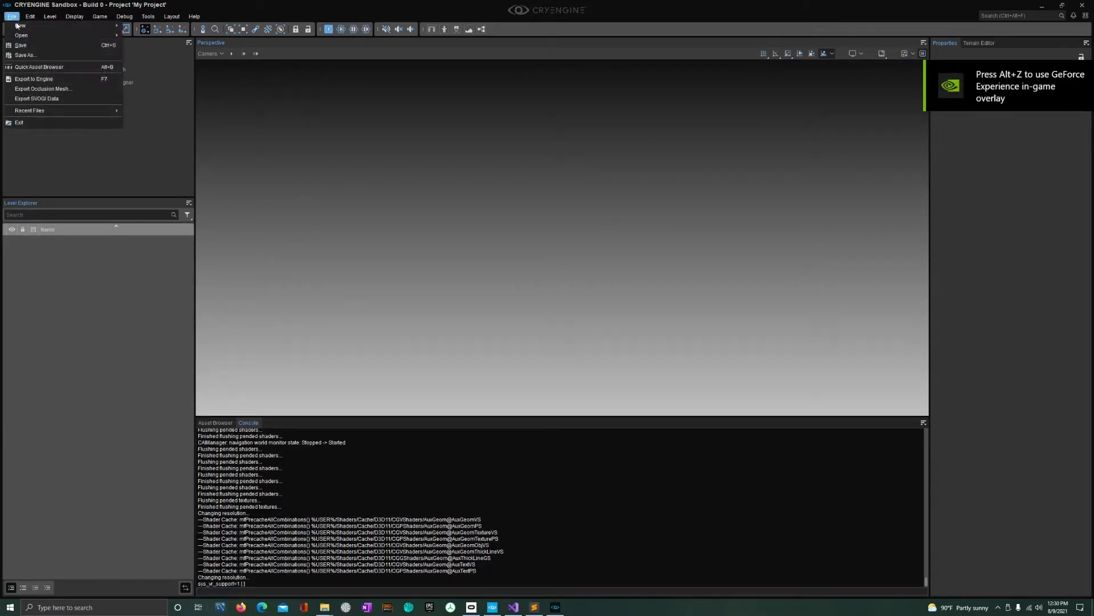
mouse_move(39, 29)
left_click(139, 35)
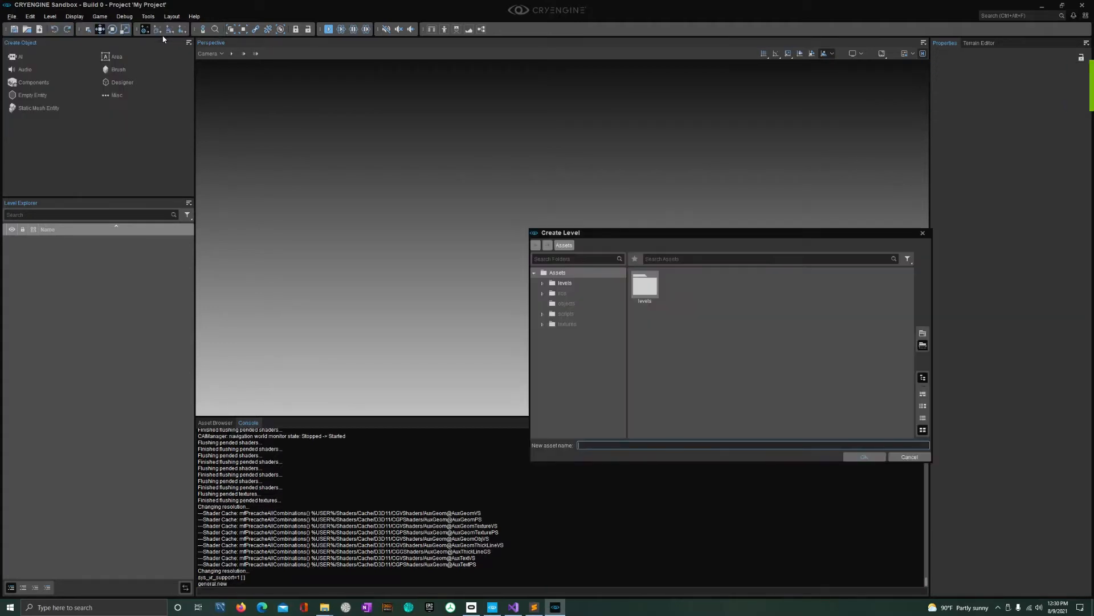
left_click(599, 445)
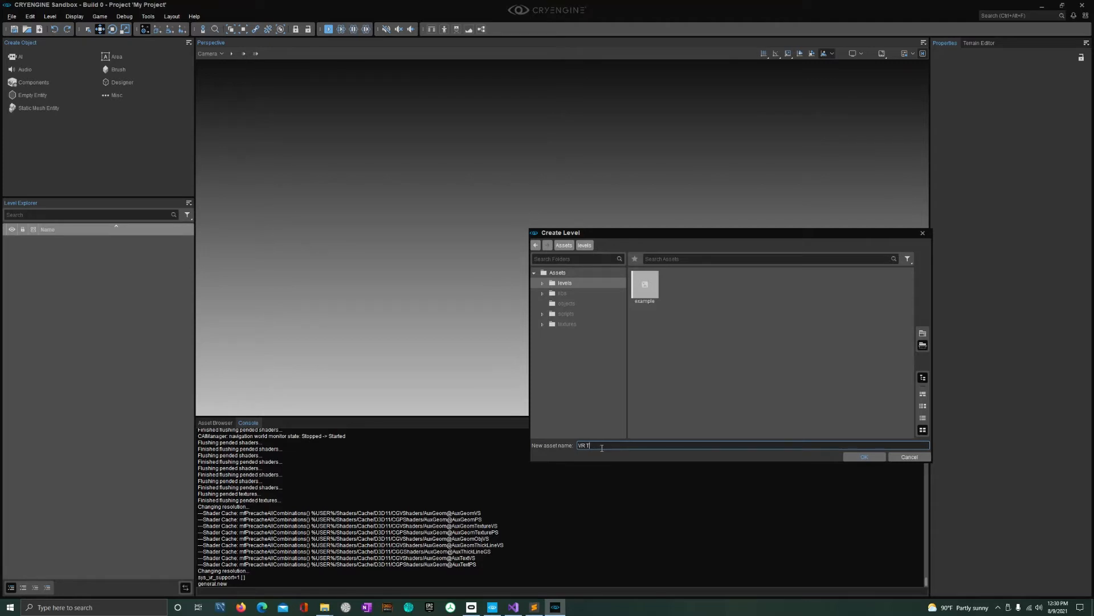
type("VR Testing")
left_click(853, 457)
left_click(803, 349)
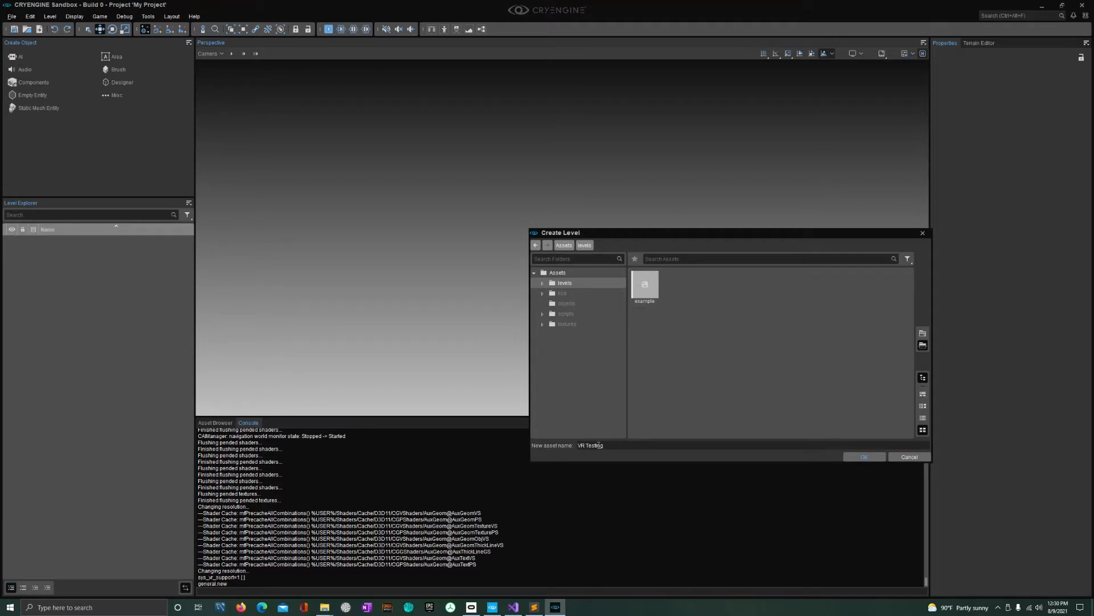
key("Return")
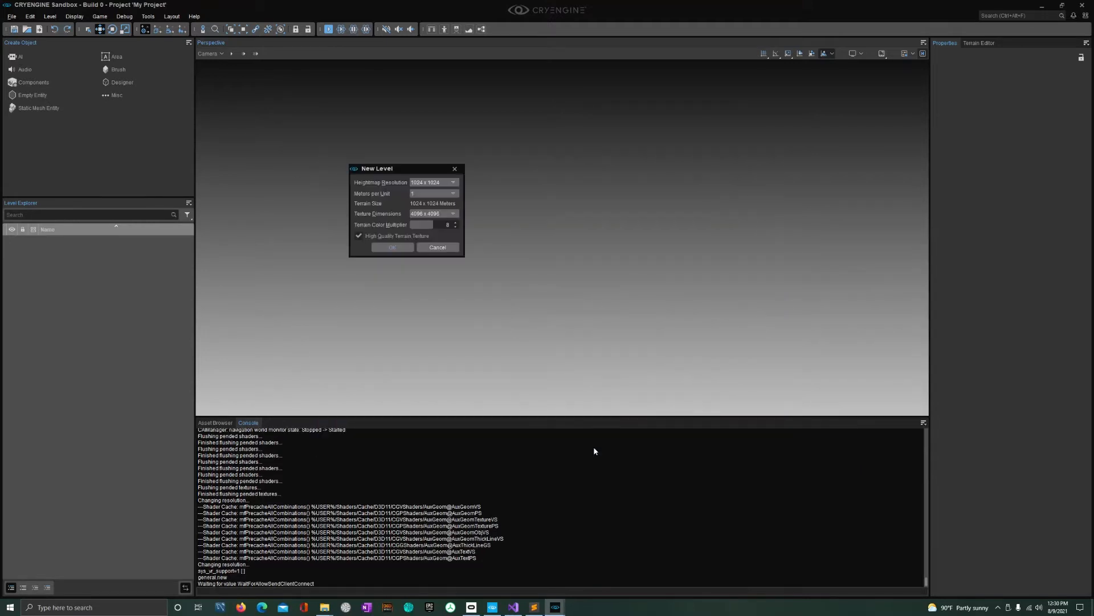
- Create the level with 2048 x 2048 texture dimensions and High Quality Terrain Texture turned off
left_click(434, 213)
left_click(440, 204)
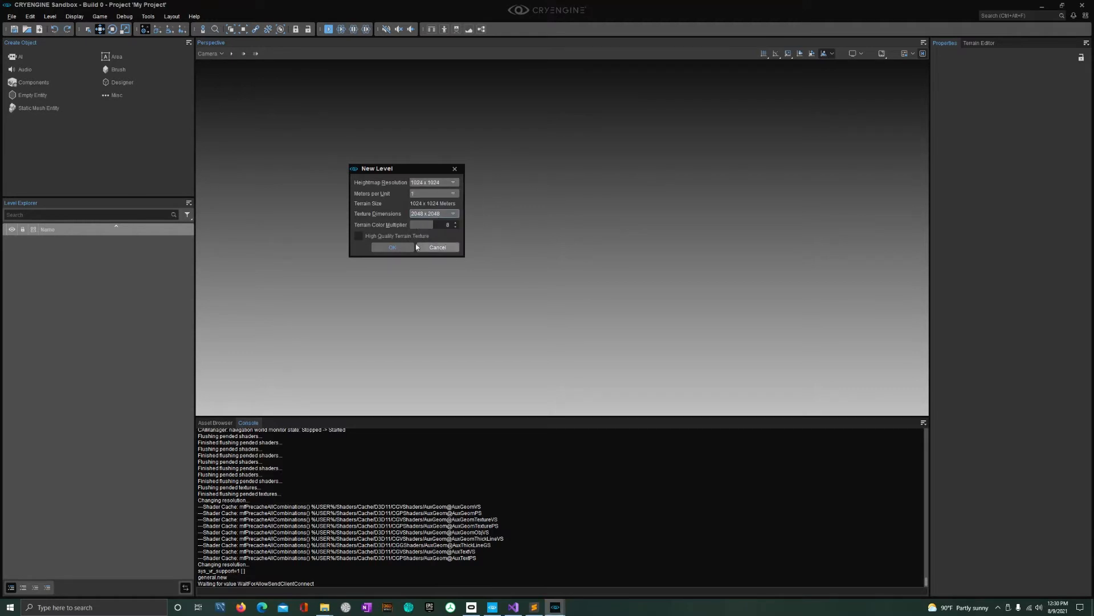
left_click(398, 248)
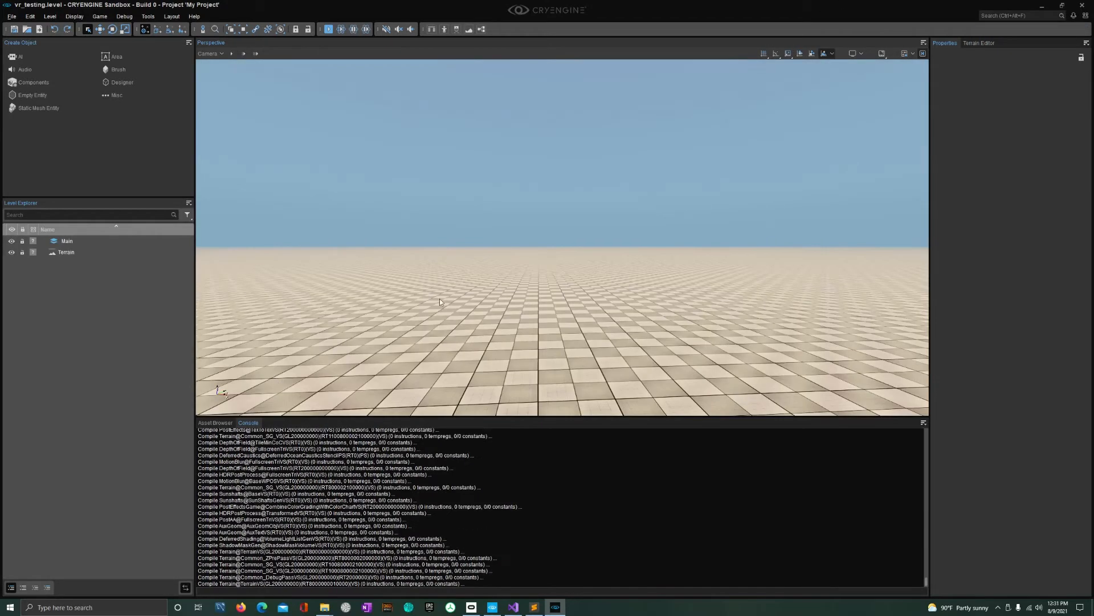
- Turn on the viewport's display info and save the VR Testing level
right_click_drag(277, 379, 402, 356)
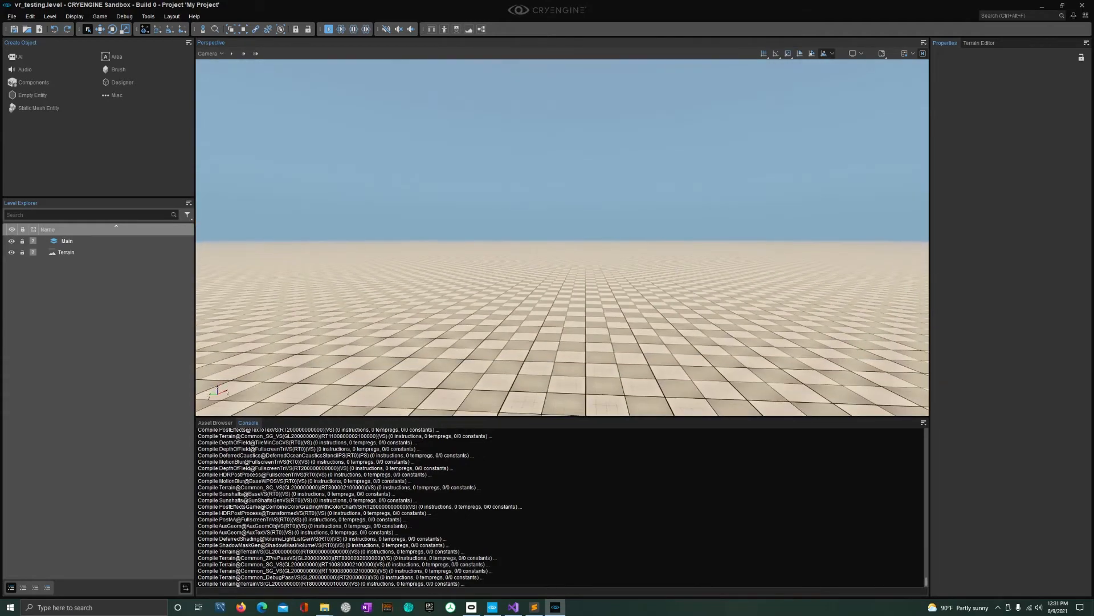
left_click(882, 54)
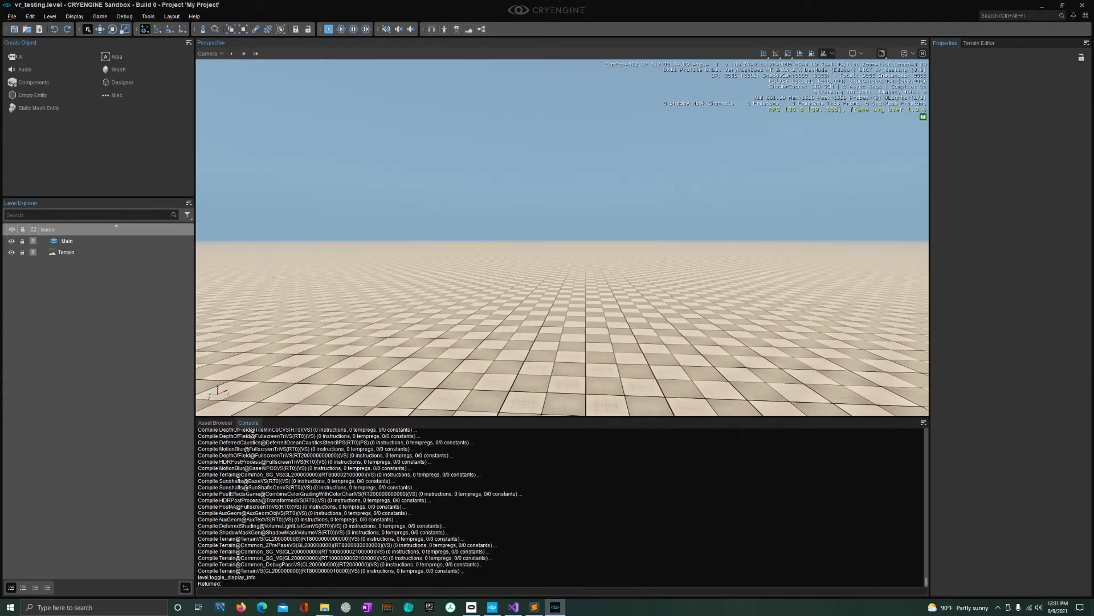
right_click_drag(841, 104, 889, 137)
right_click_drag(615, 188, 752, 260)
key("ctrl+s")
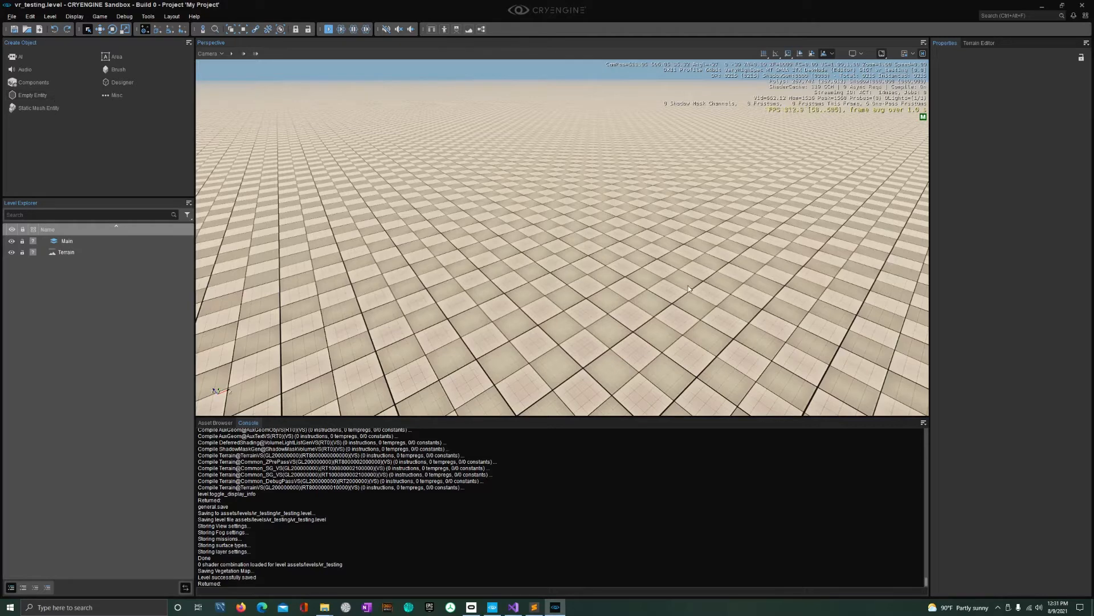
- Place an empty entity on the terrain and add IndigoAffect's VRMovementComponentOculus to it with a speed of 1.2
left_click(33, 96)
left_click(542, 288)
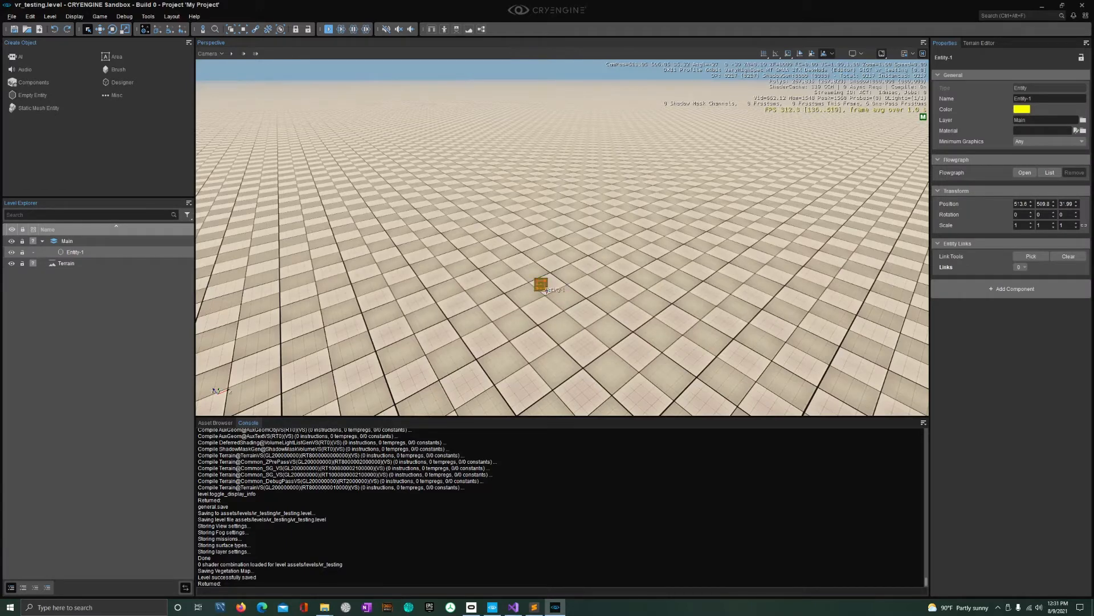
left_click(1025, 293)
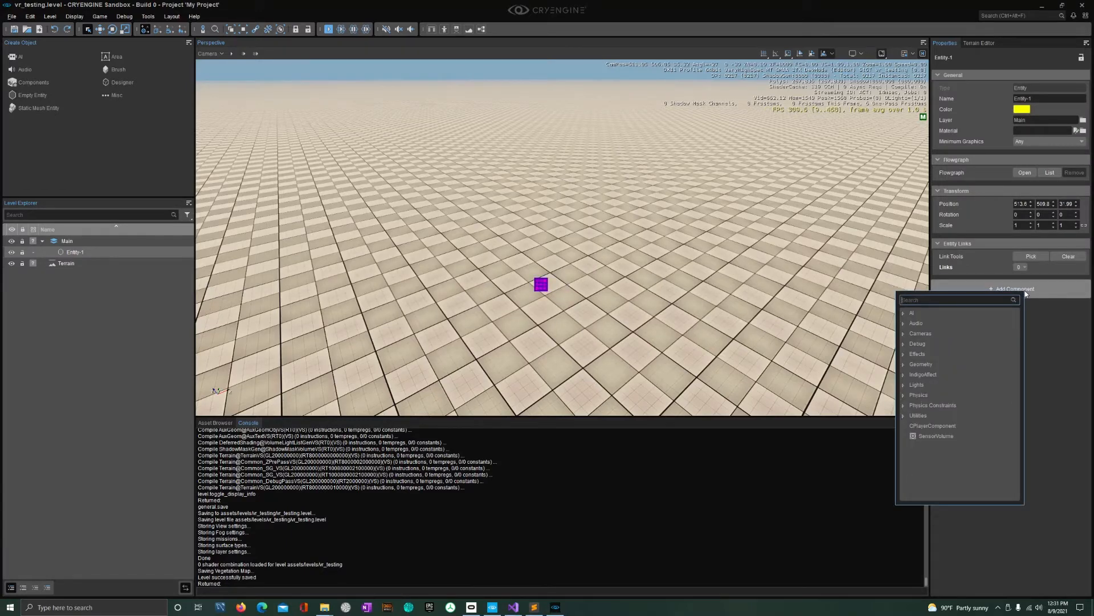
left_click(905, 375)
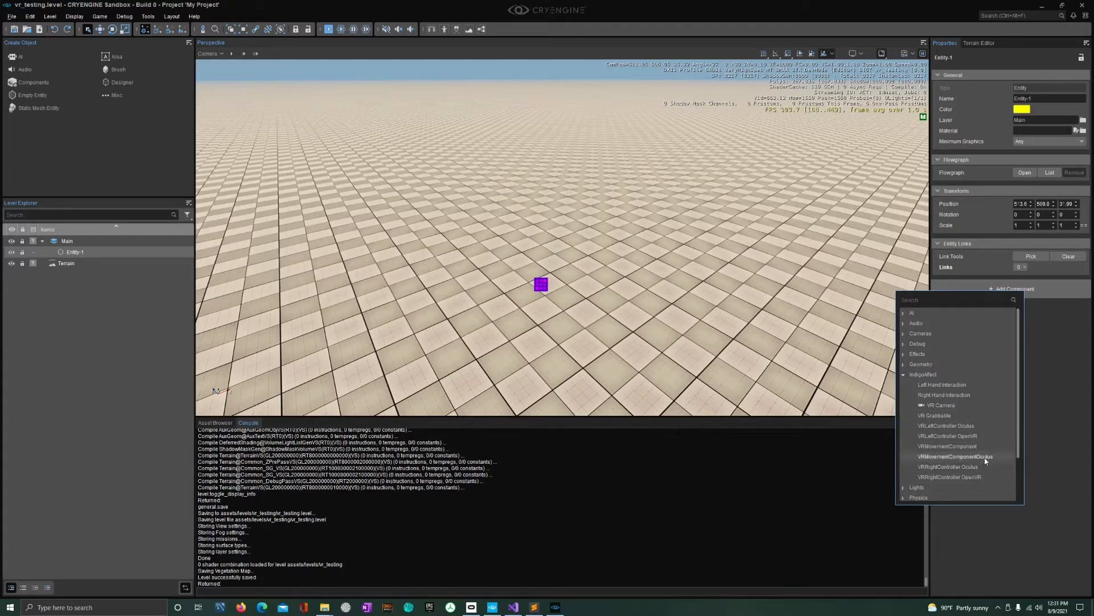
left_click(955, 456)
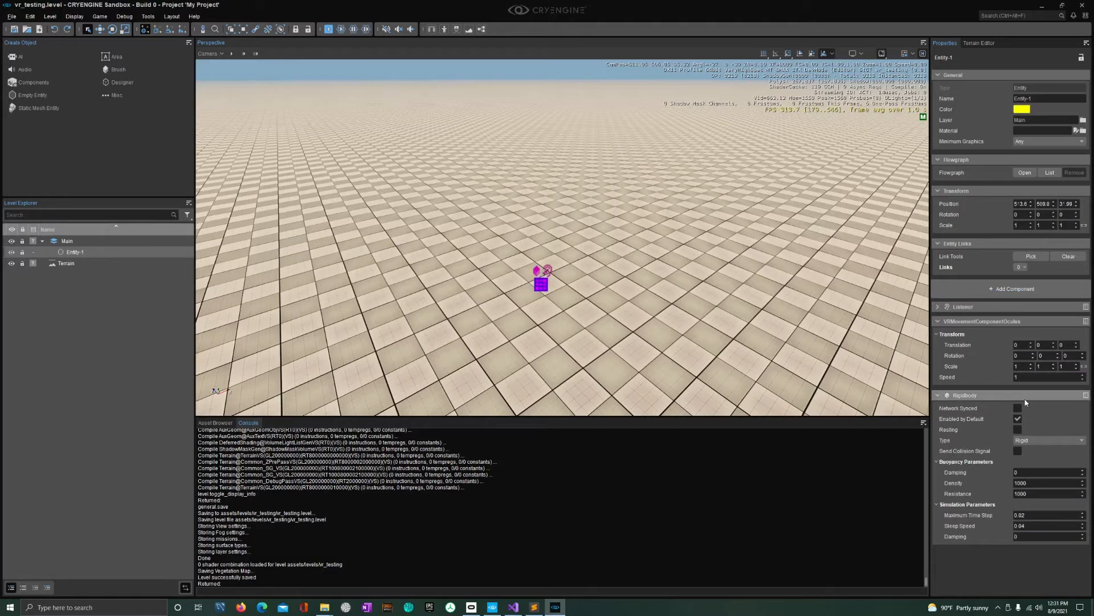
left_click(1038, 377)
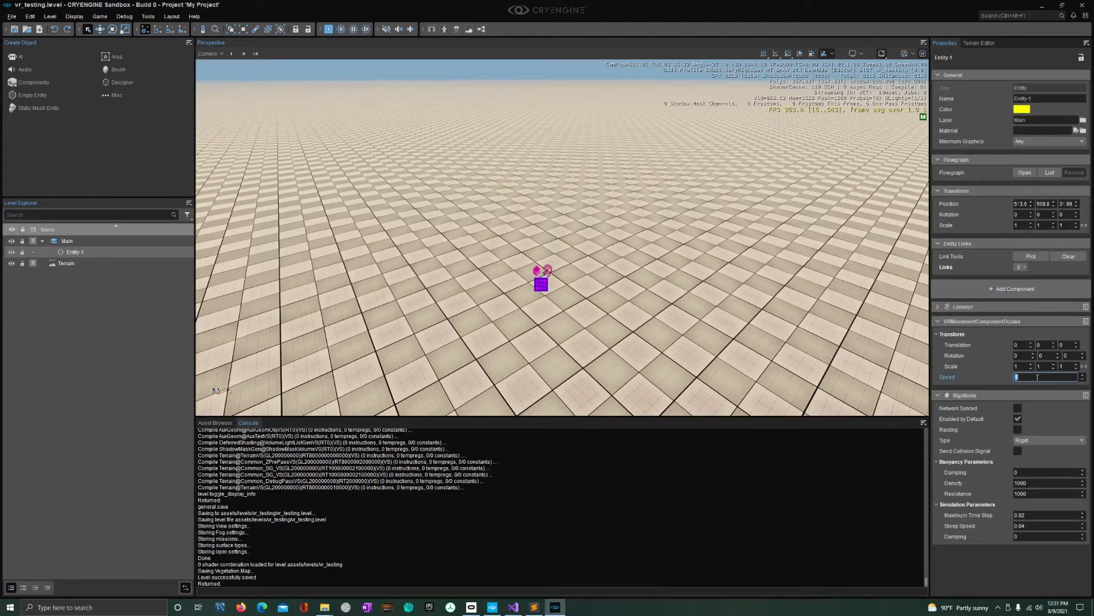
key("Return")
- Place an IndigoAffect VR Camera component on the terrain beside the existing movement entity
left_click(33, 85)
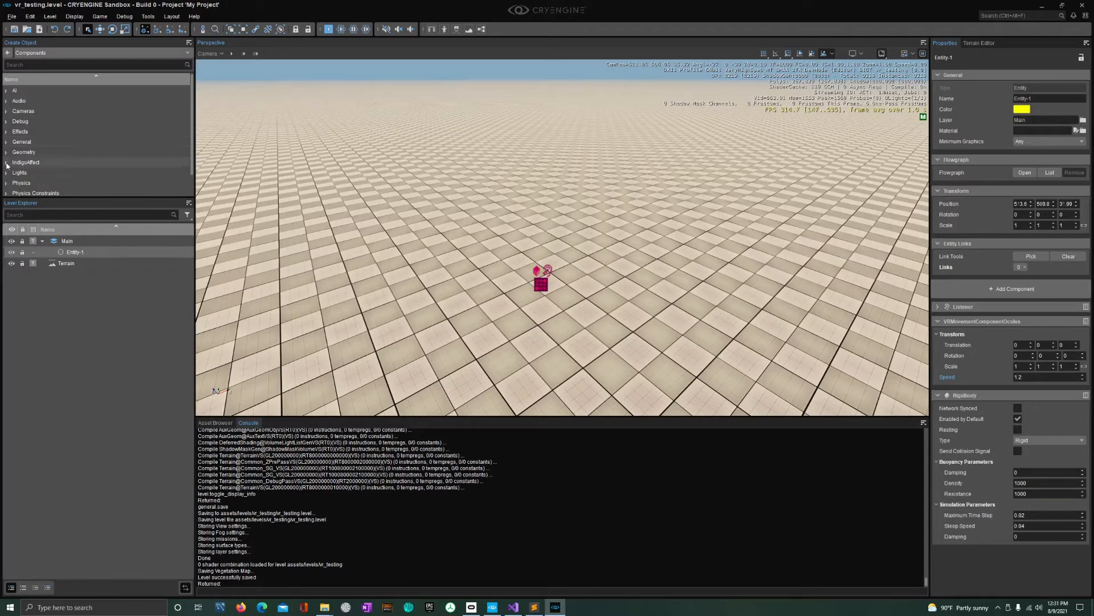
double_click(37, 160)
scroll(37, 160, "down", 3)
left_click(34, 100)
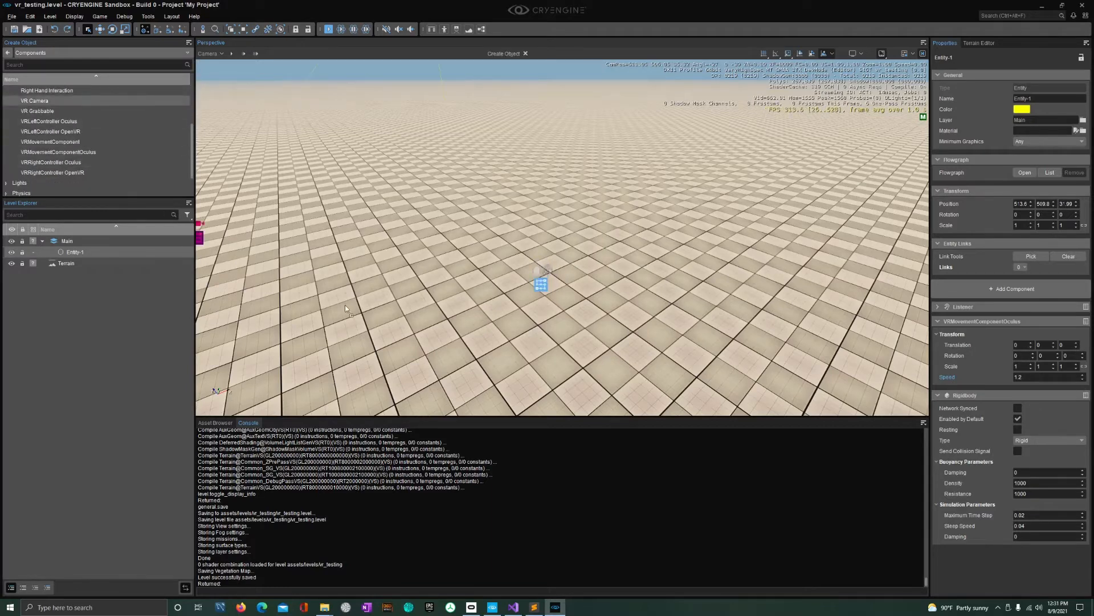
left_click(544, 289)
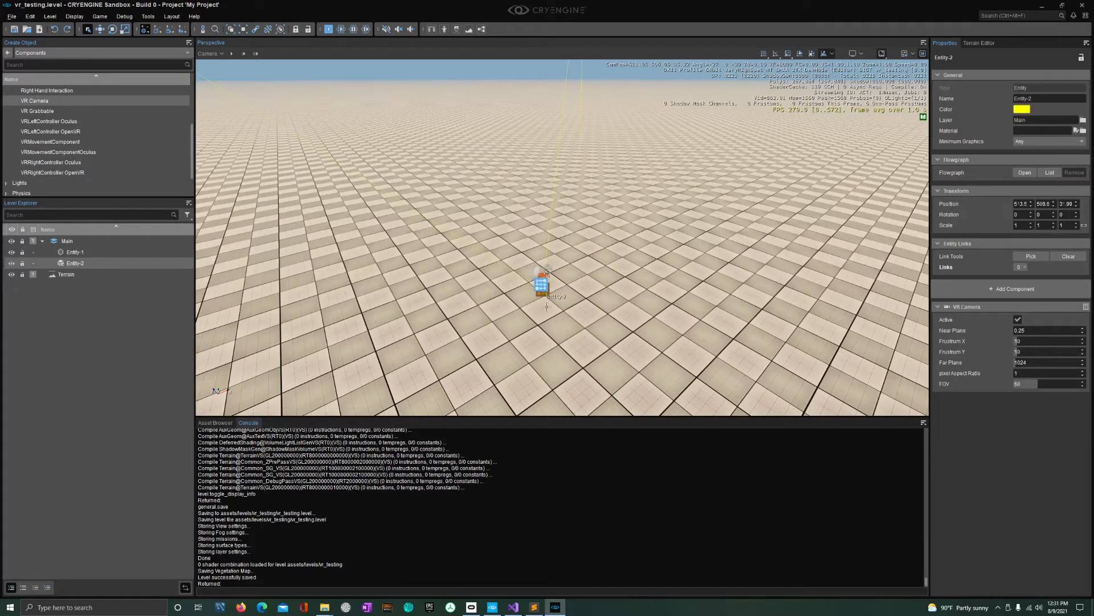
- Rename the camera entity as HMD Cam and the movement entity as Body
double_click(74, 264)
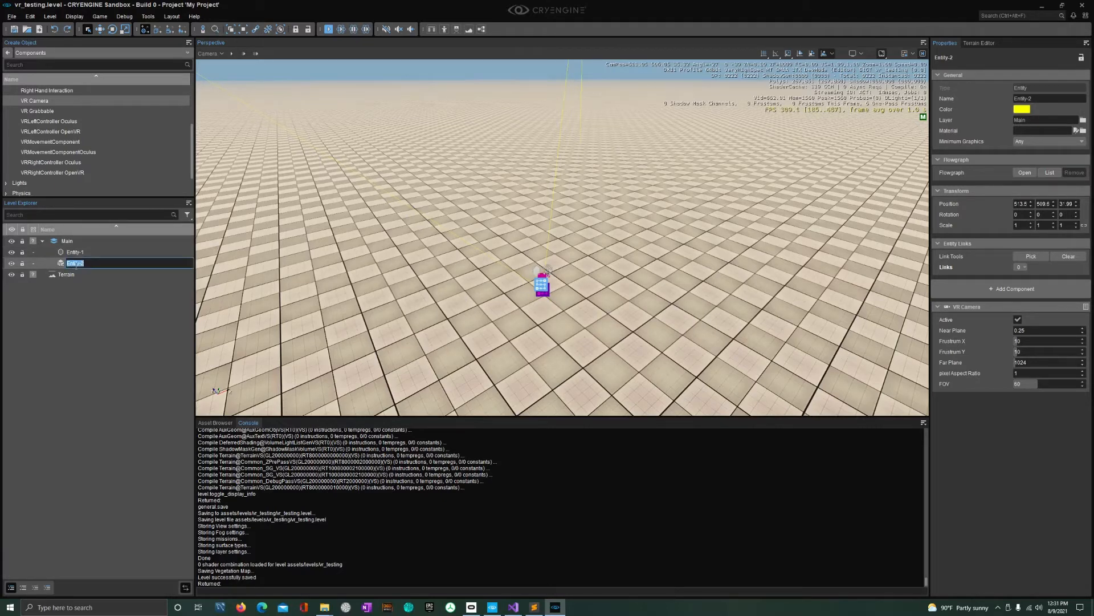
type("HMD Cam")
key("Return")
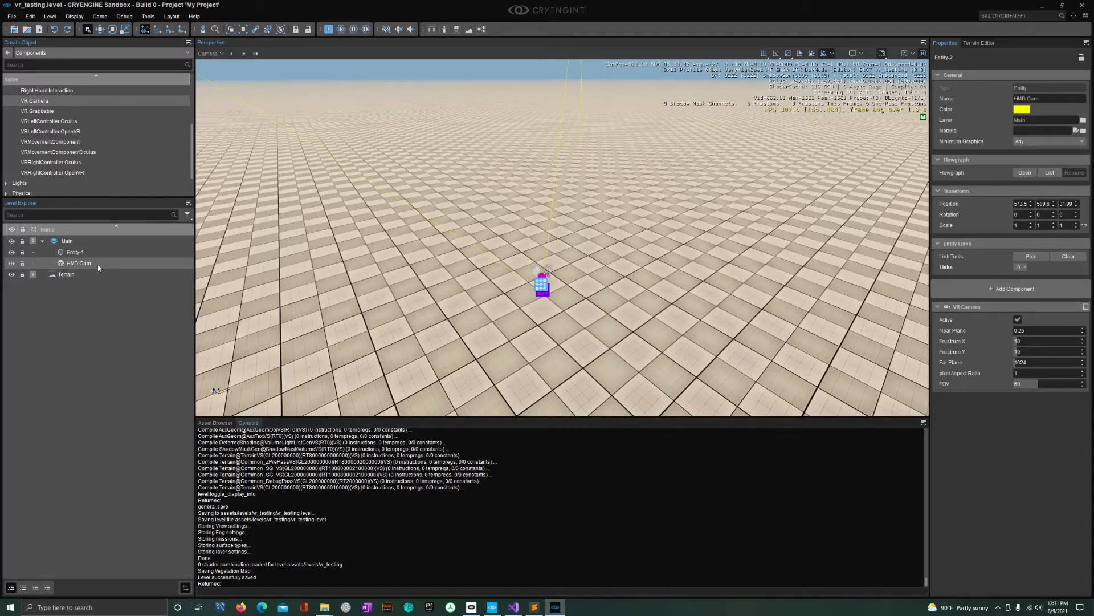
left_click(77, 254)
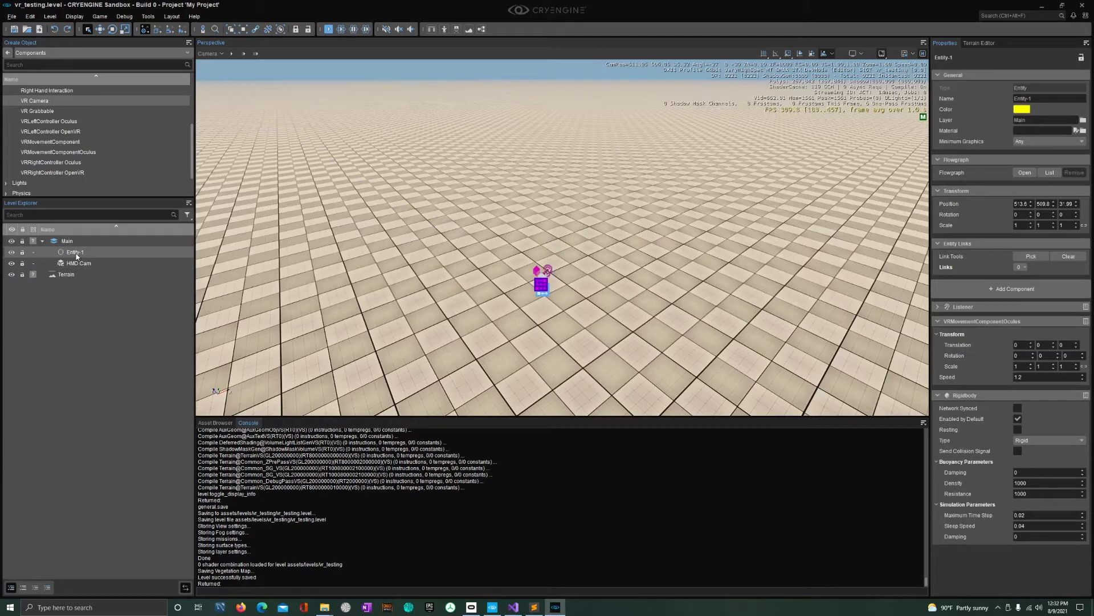
left_click(77, 254)
type("Body")
key("Return")
- Make HMD Cam a child of Body and set its Z position to 1.3
left_click(79, 263)
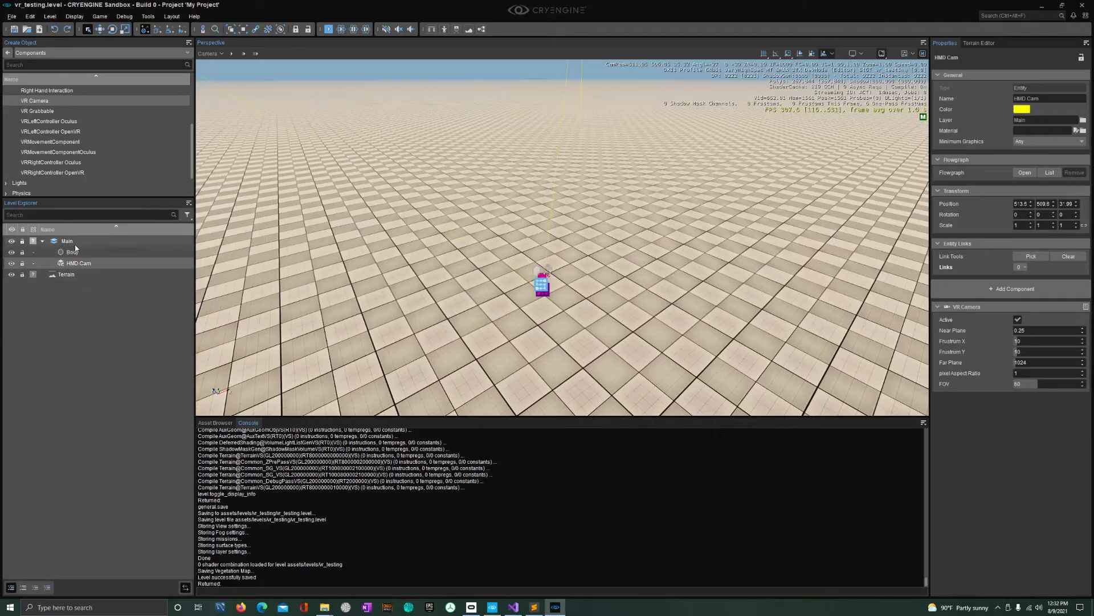
mouse_move(86, 264)
left_mouse_down()
mouse_move(84, 280)
mouse_move(83, 257)
left_mouse_up()
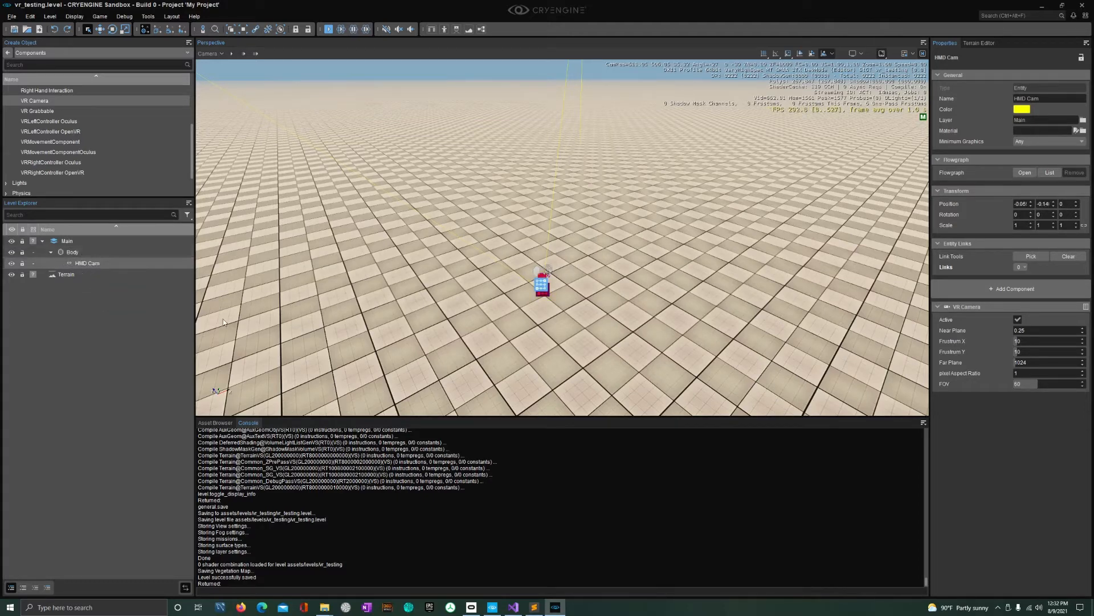
left_click(1067, 205)
type("1.3")
key("Return")
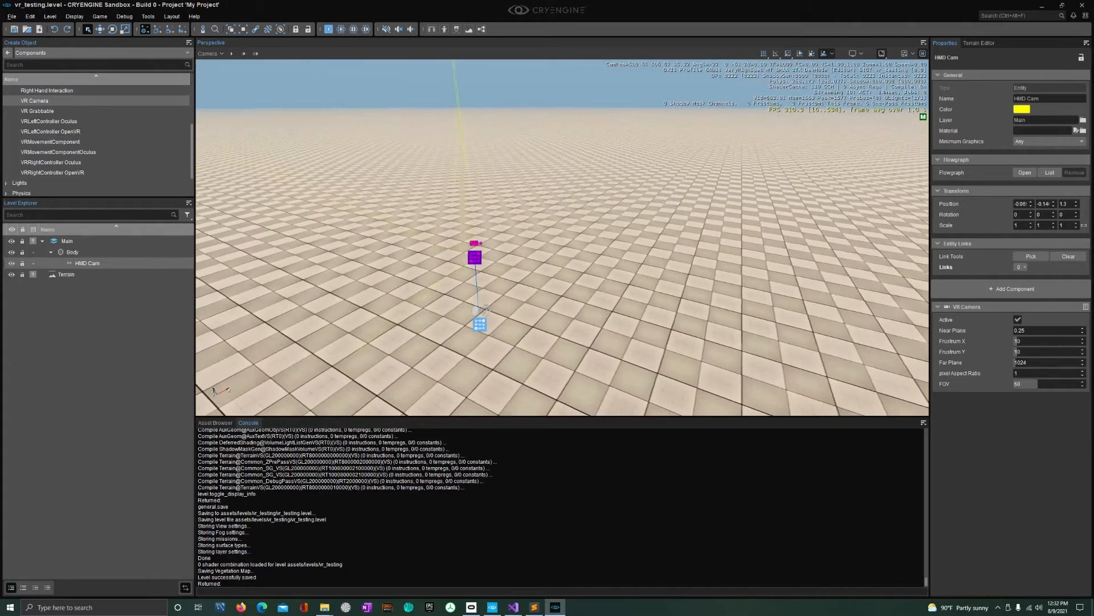
- Deselect the camera entity and save the VR Testing level
key("w")
right_click_drag(661, 302, 613, 308)
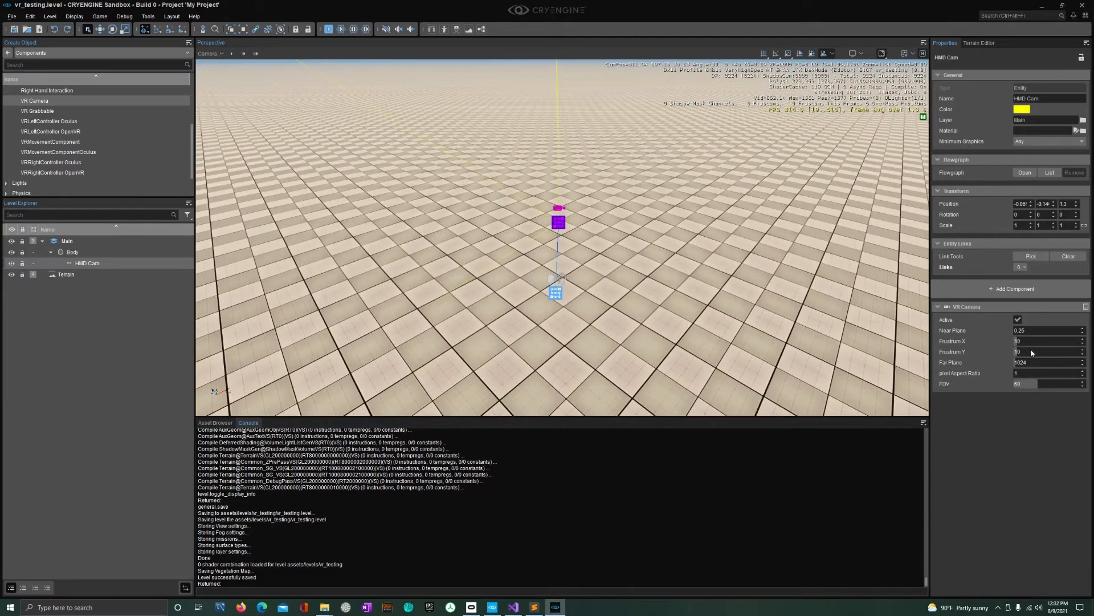
right_click_drag(894, 352, 826, 340)
left_click(861, 346)
key("ctrl+s")
key("d")
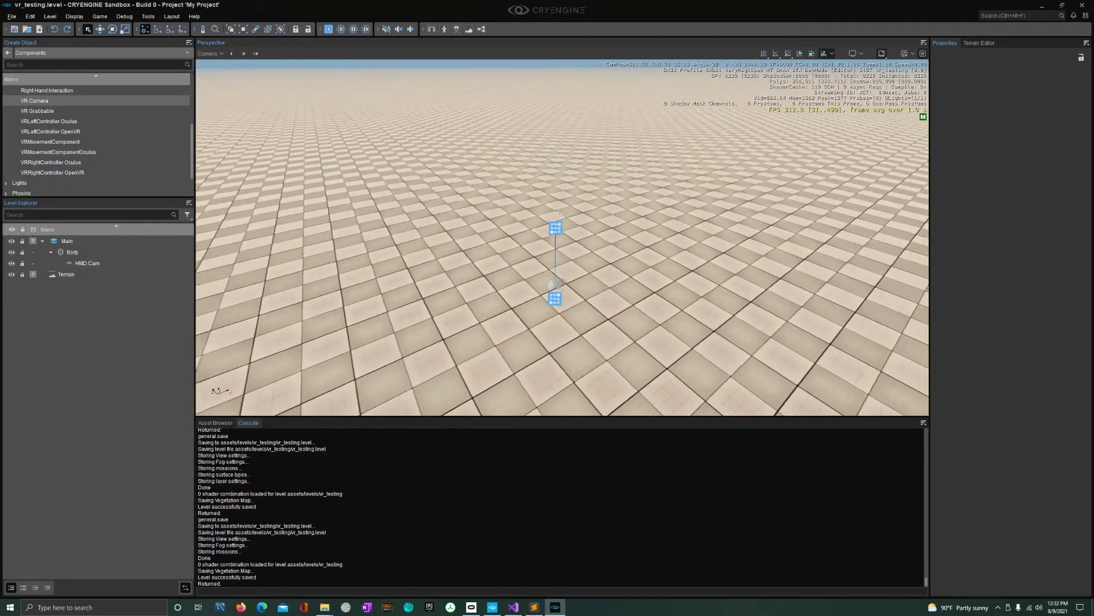
- Move the Body entity slightly up off the terrain, to a Z position of about 32.04
key("d")
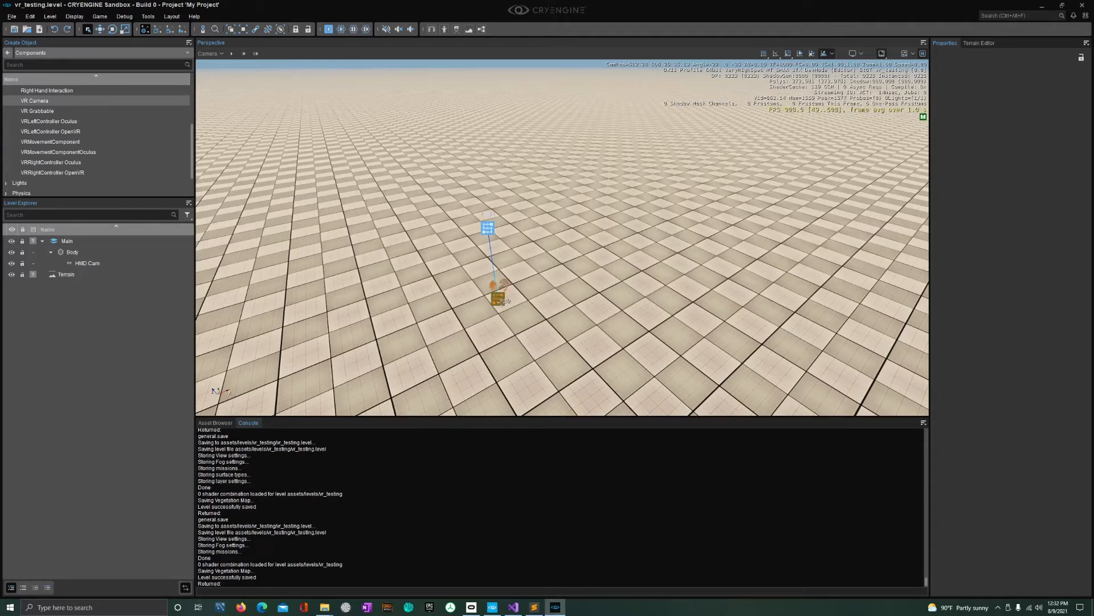
left_click(497, 297)
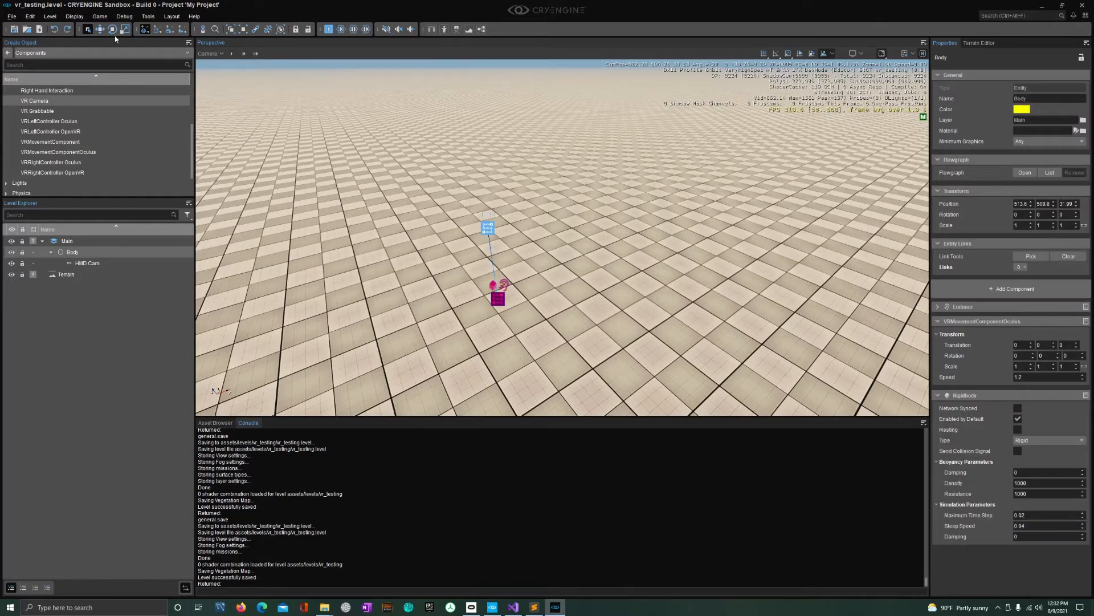
key("2")
left_click_drag(493, 264, 492, 252)
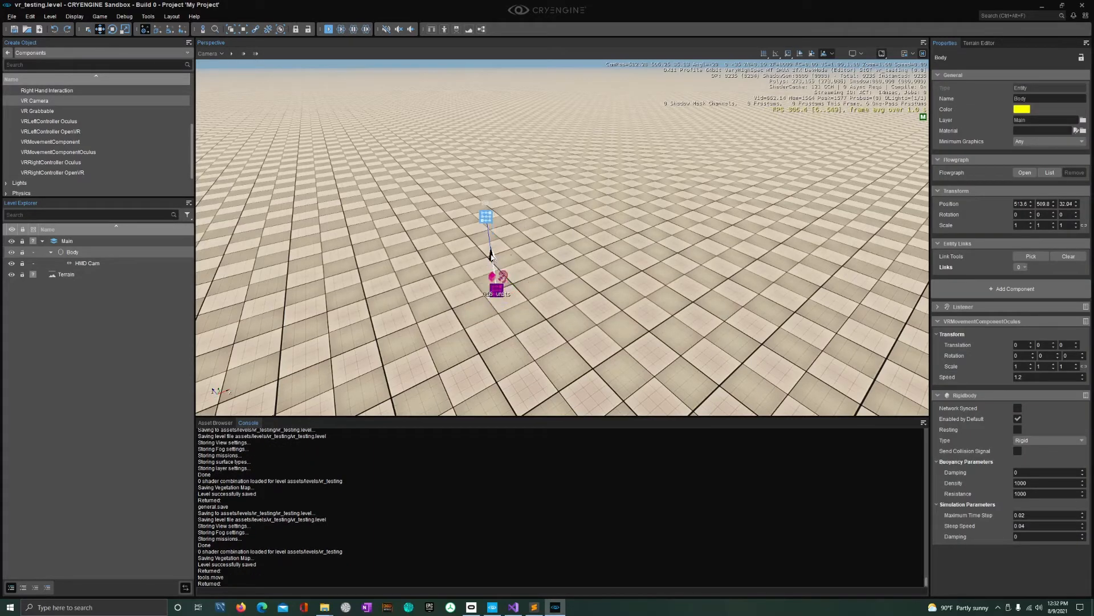
left_click(341, 29)
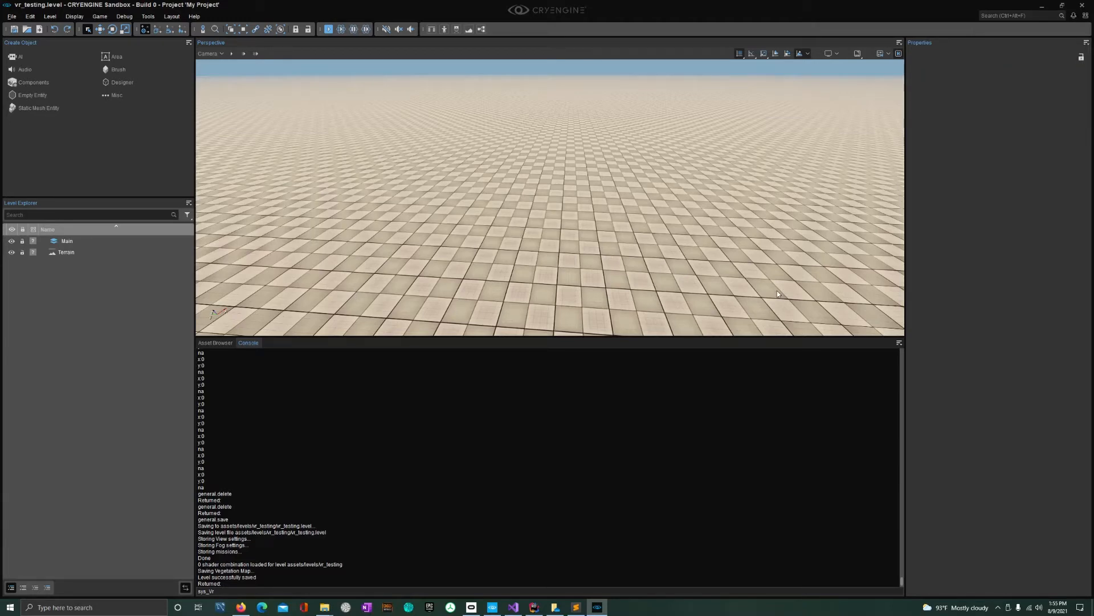
- Switch to Sublime Text and examine the CryOculusVR plugin entry and the console_variables block in Game.cryproject
key("alt+Tab")
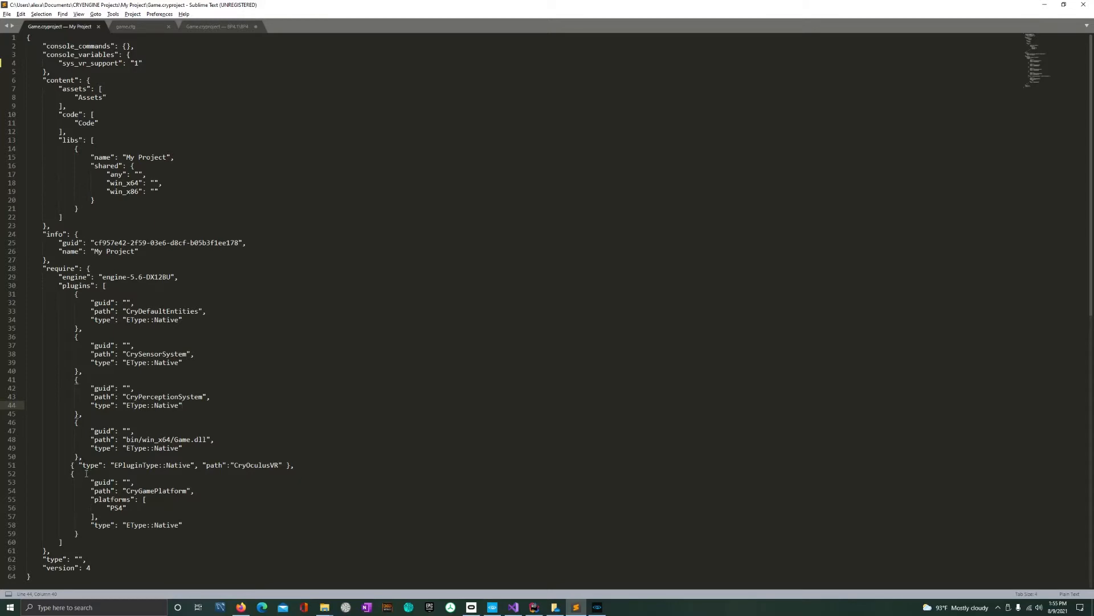
left_click_drag(72, 465, 225, 476)
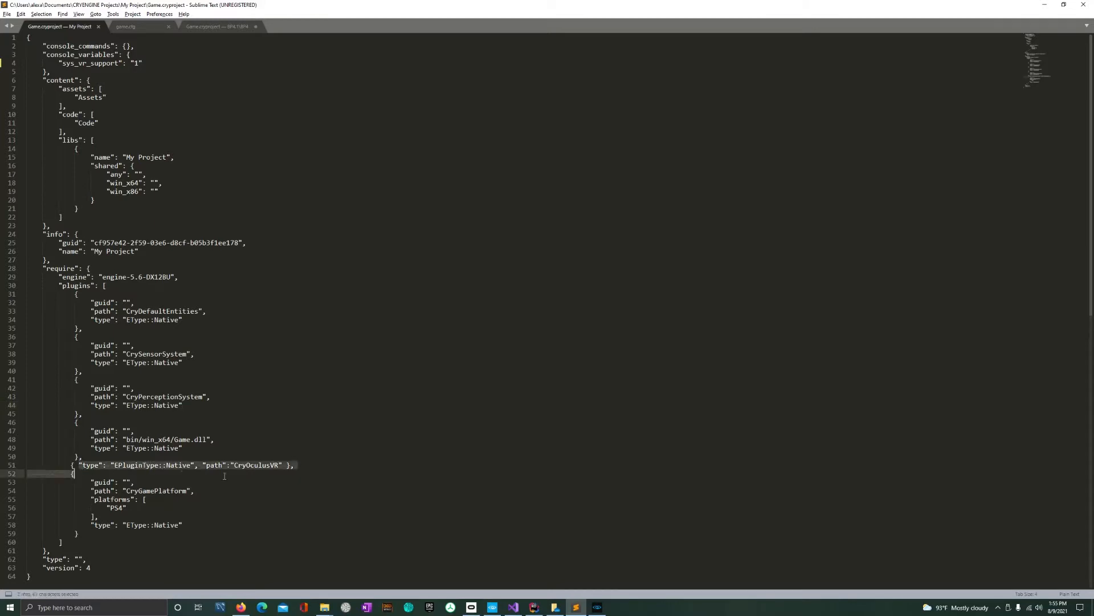
left_click(279, 468)
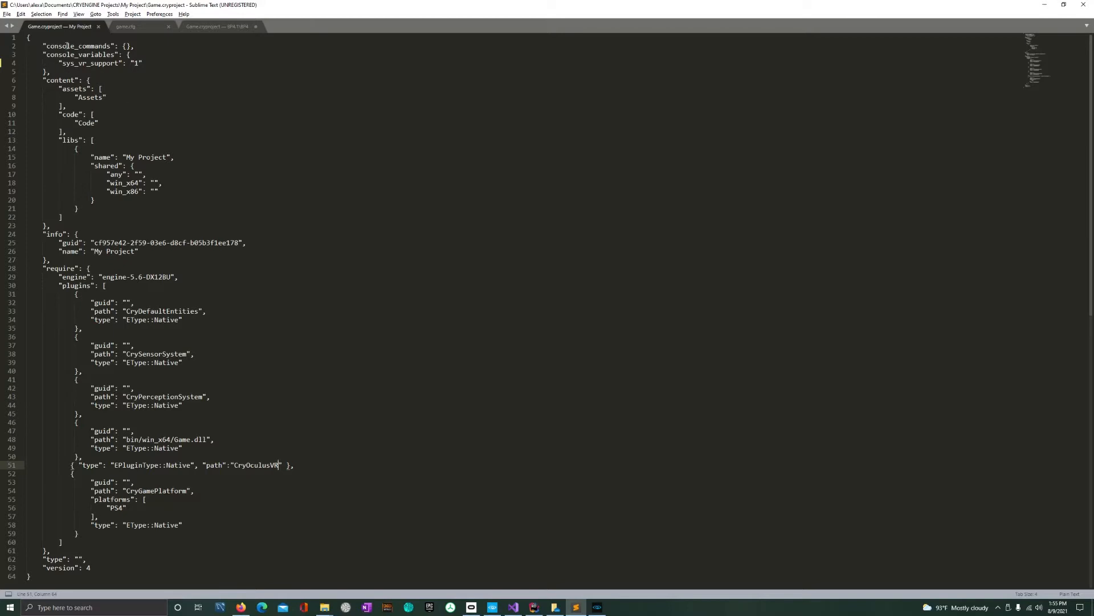
left_click_drag(40, 54, 52, 72)
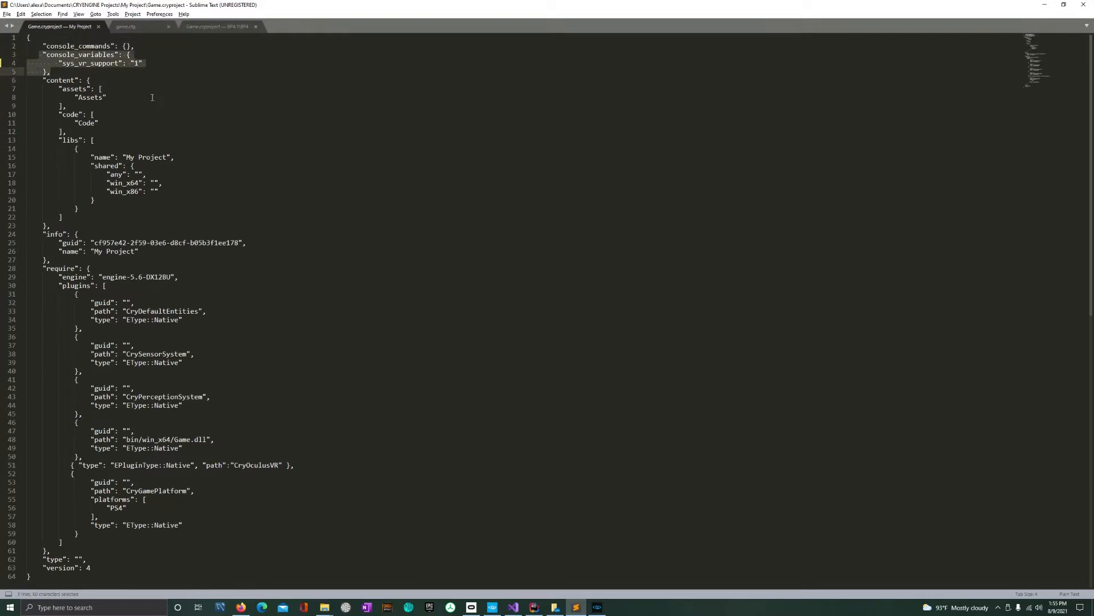
left_click(114, 98)
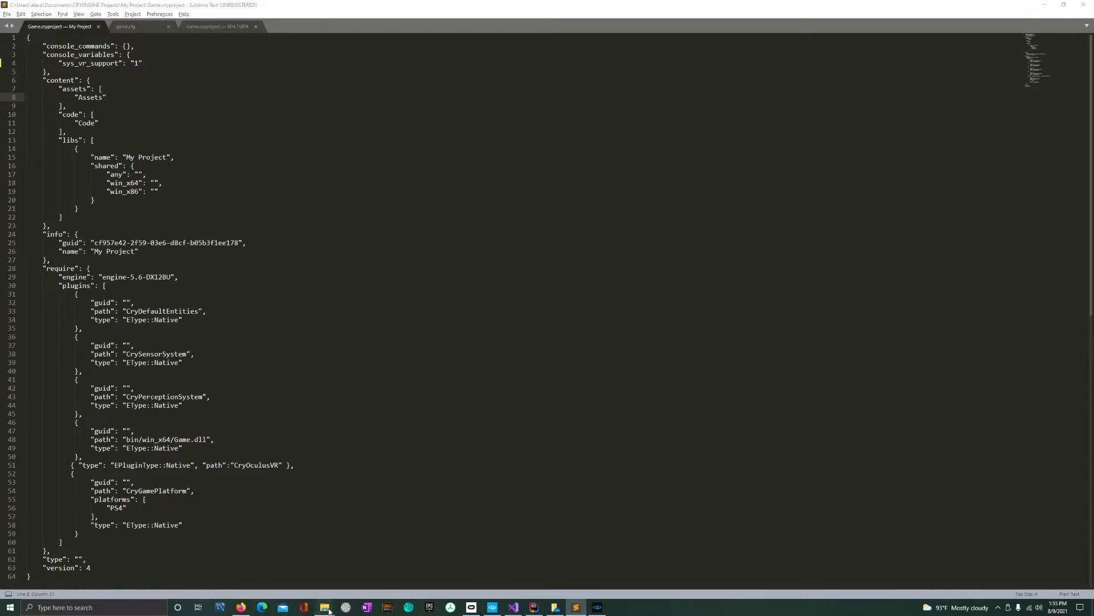
- Close Sublime Text, reopen Game.cryproject with it from the My Project folder, and decline the update offer
left_click(308, 590)
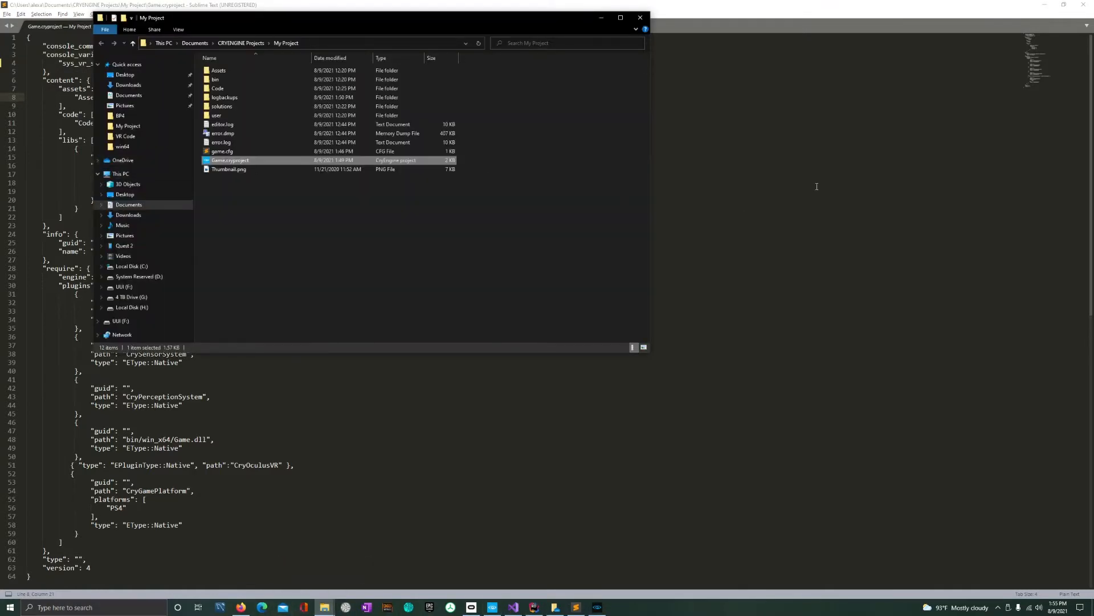
left_click(1082, 5)
right_click(376, 161)
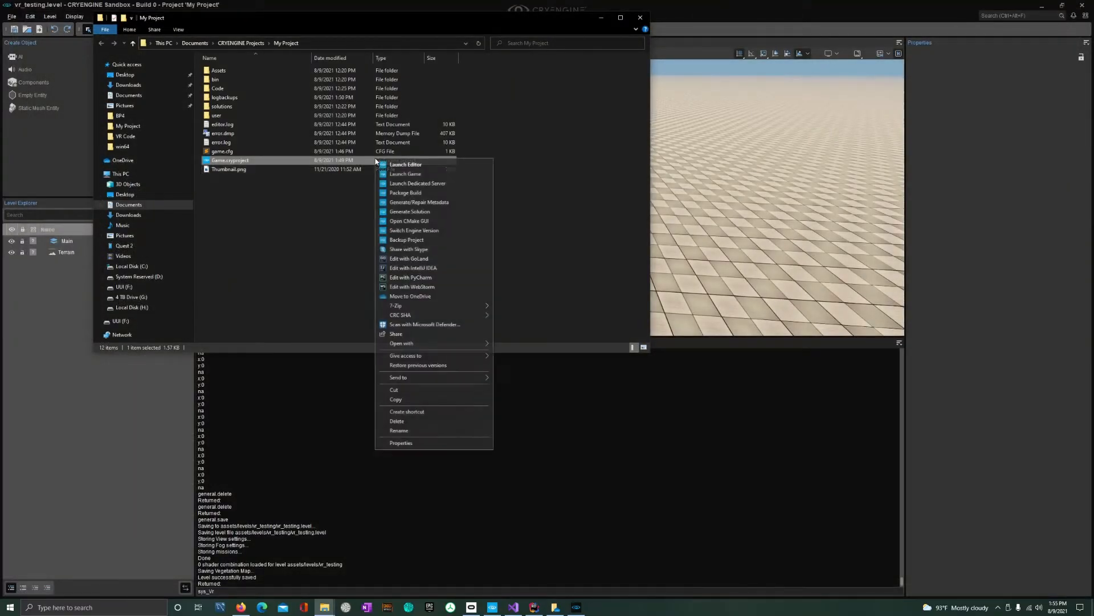
mouse_move(420, 342)
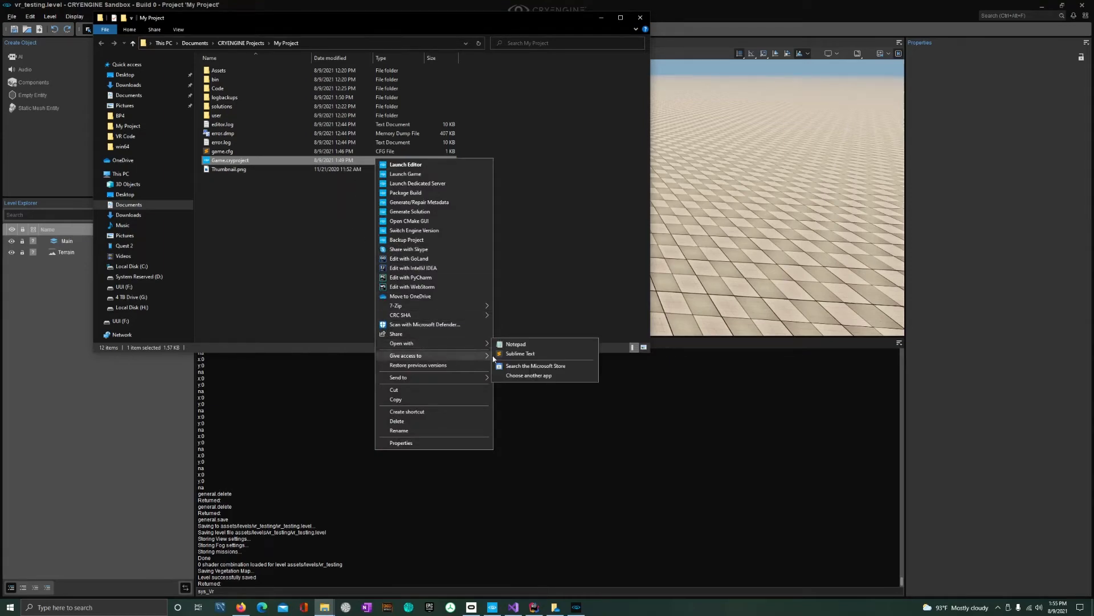
left_click(517, 354)
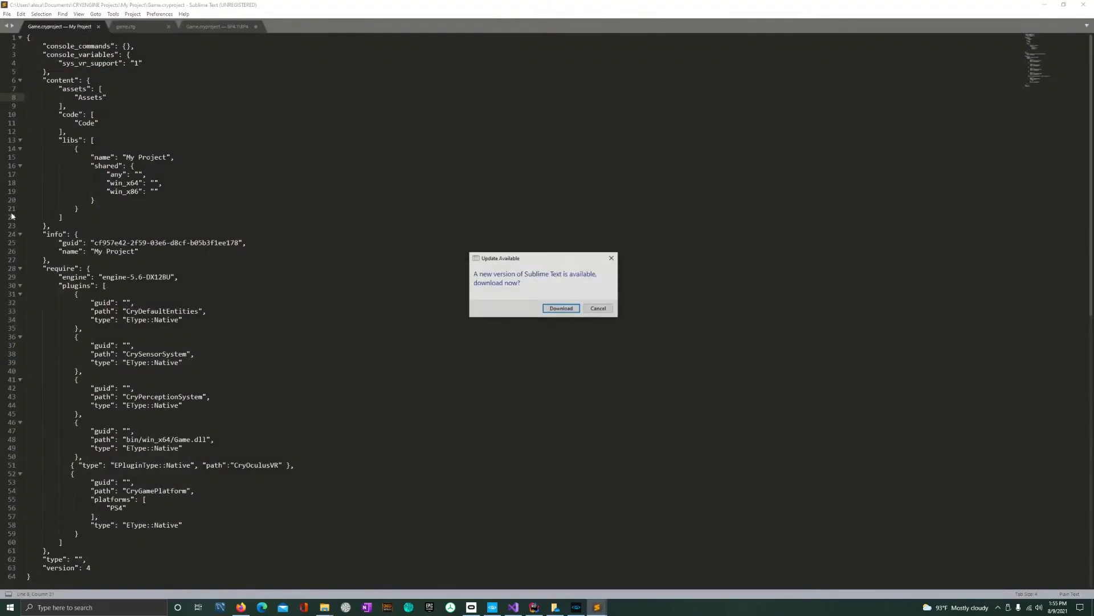
left_click(596, 308)
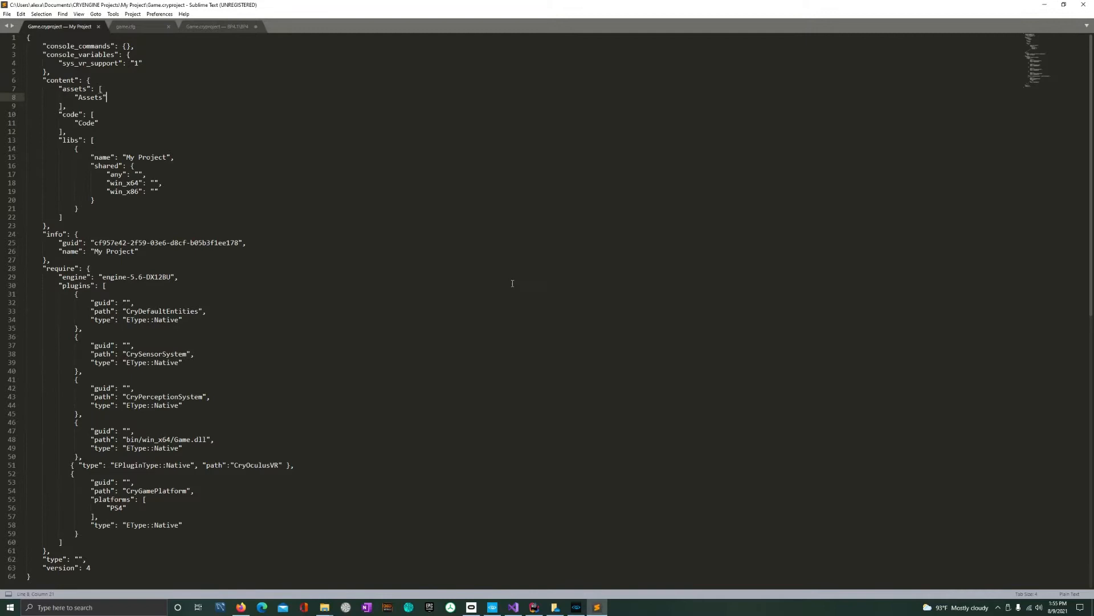
- Examine the console_commands line and the sys_vr_support variable in Game.cryproject, and return to CRYENGINE Sandbox
left_click_drag(44, 48, 138, 51)
left_click(70, 54)
left_click(138, 51)
left_click(43, 55)
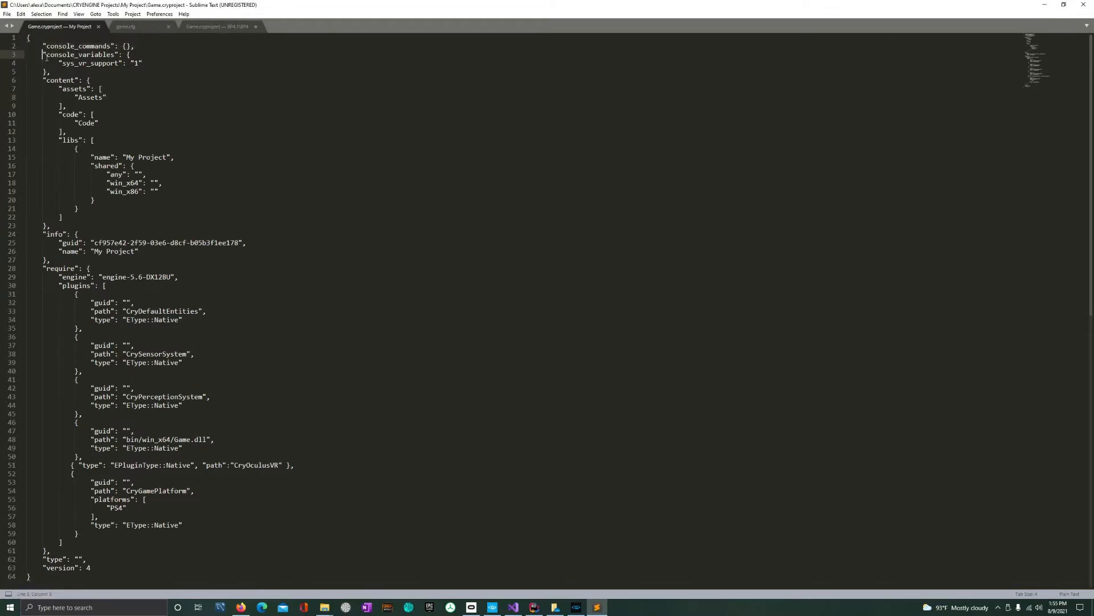
left_click(81, 73)
left_click_drag(63, 65, 118, 64)
left_click(139, 63)
left_click(249, 169)
left_click(1044, 4)
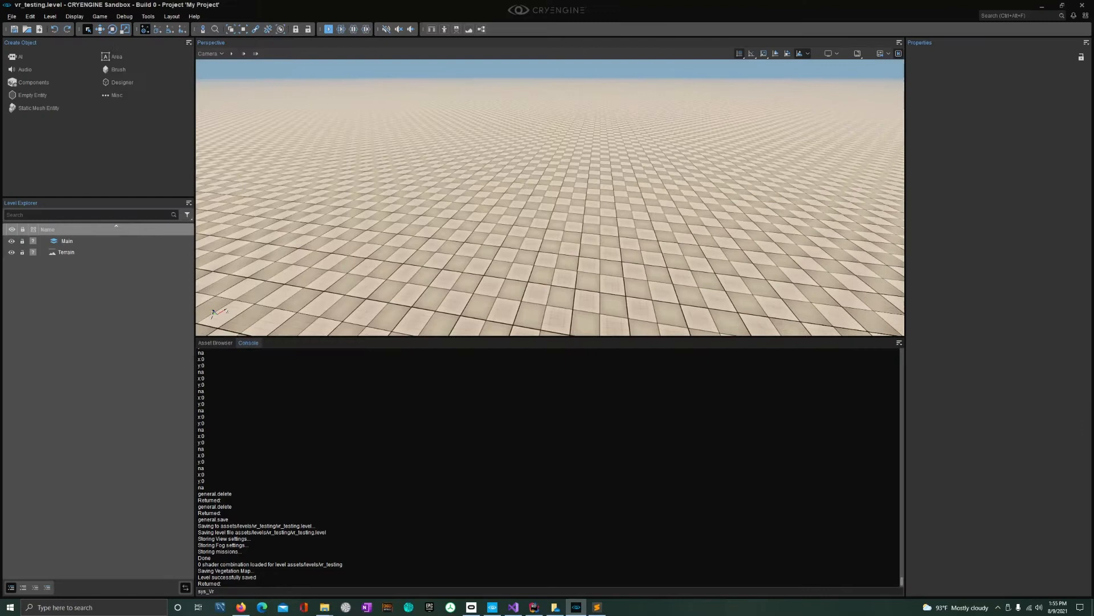
- Place an empty entity on the terrain at position 510, 512, 32
left_click(830, 234)
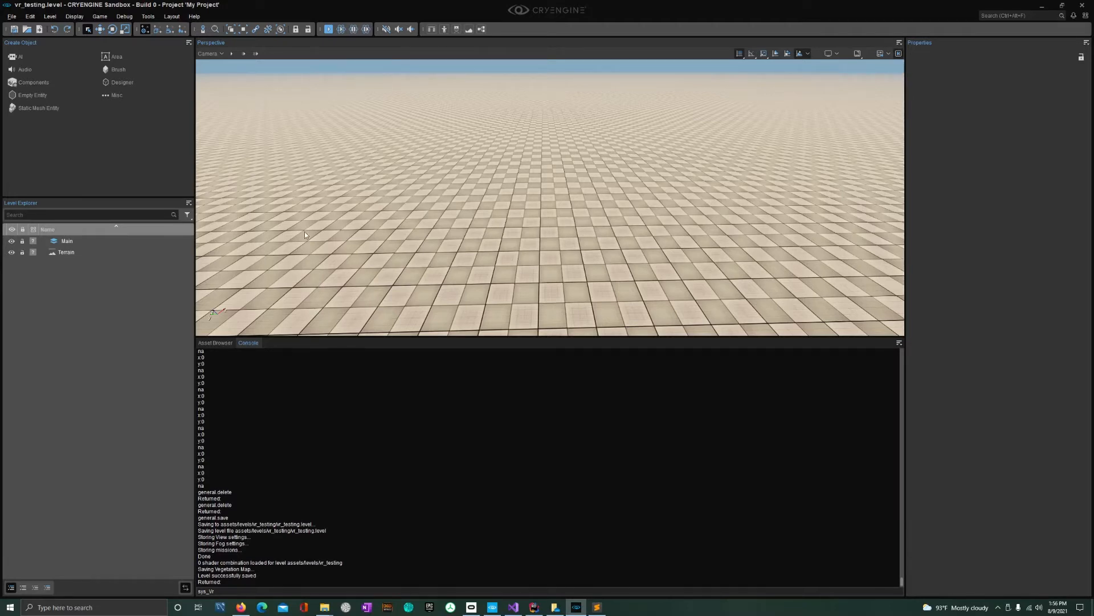
right_click_drag(387, 194, 456, 217)
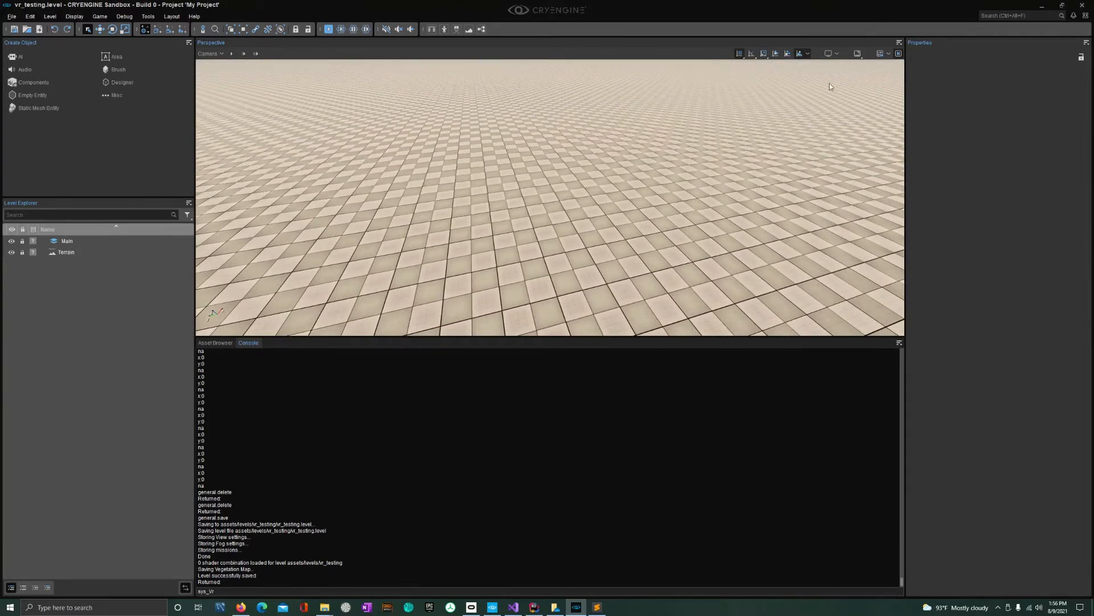
right_click_drag(830, 87, 830, 73)
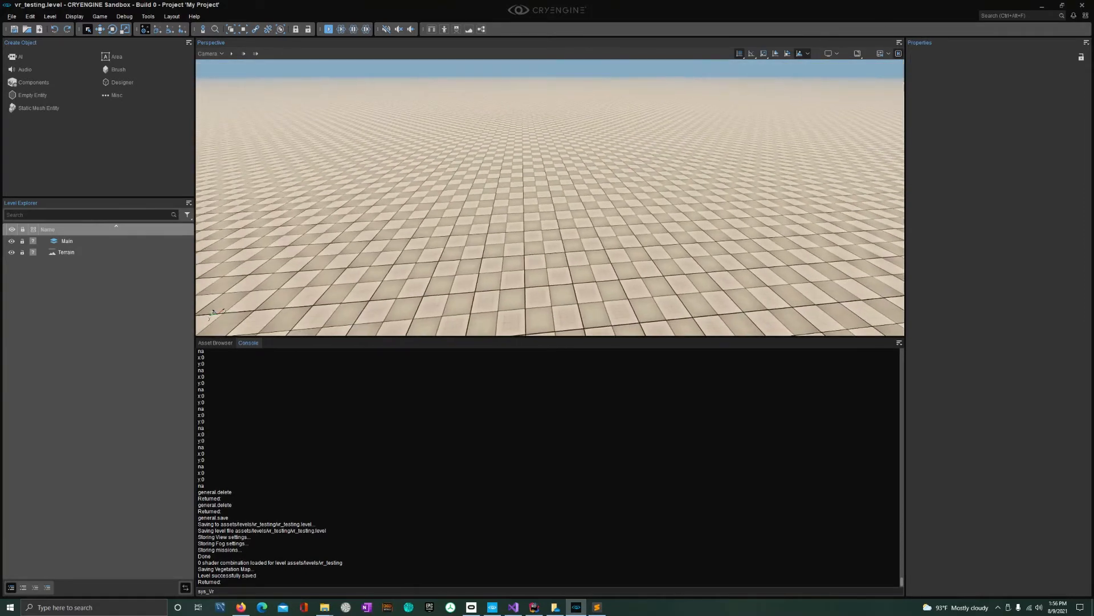
left_click(41, 82)
left_click(10, 52)
left_click(42, 96)
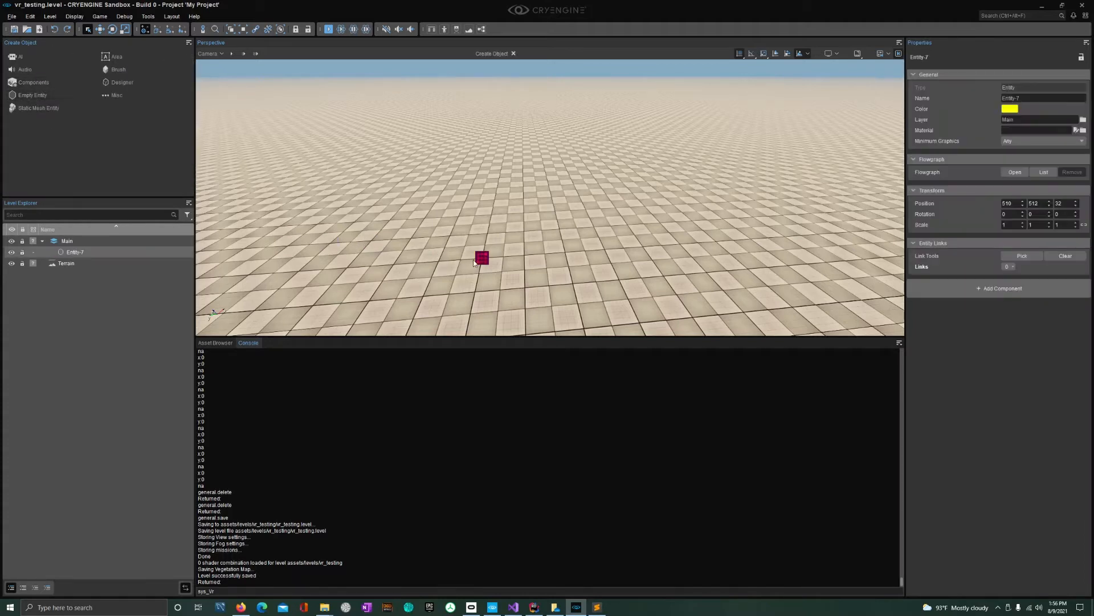
left_click(474, 263)
- Add IndigoAffect's VRMovementComponentOculus to the new empty entity, close the console, and deselect the entity
left_click(966, 283)
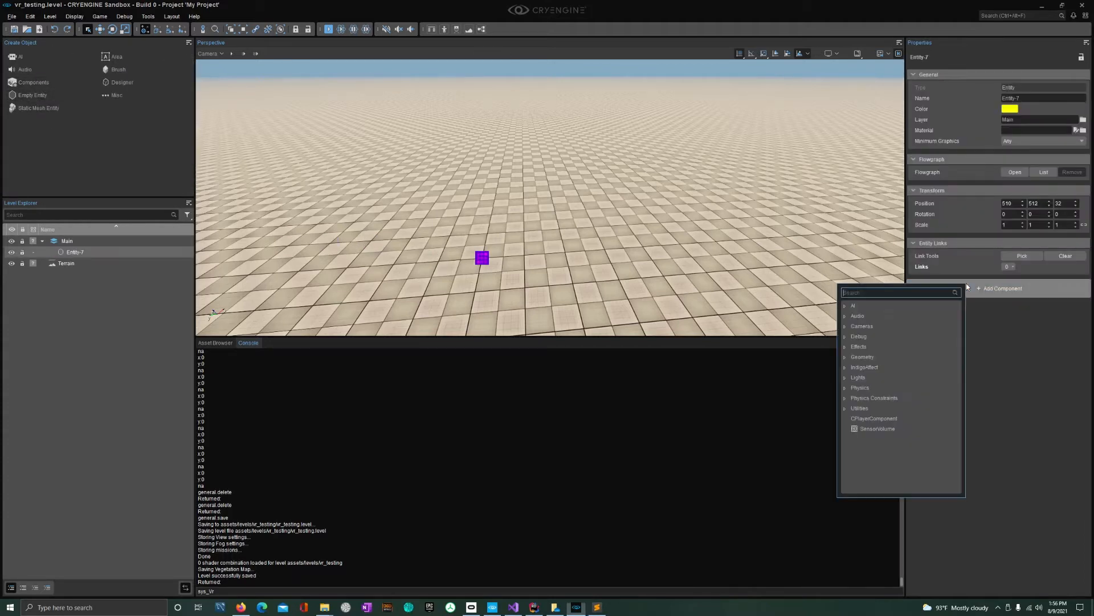
left_click(844, 368)
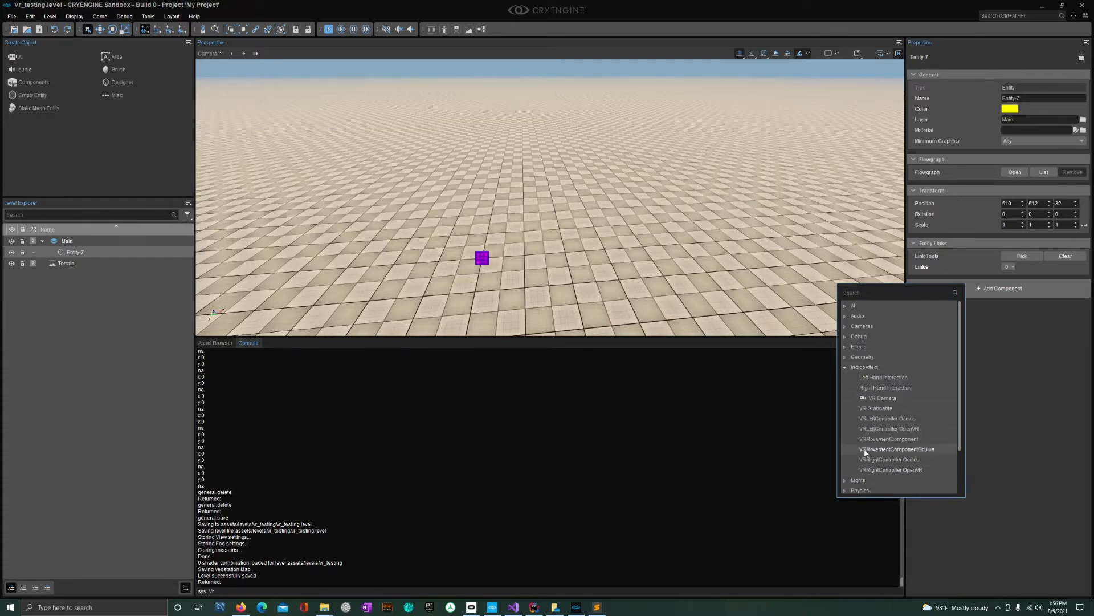
left_click(894, 454)
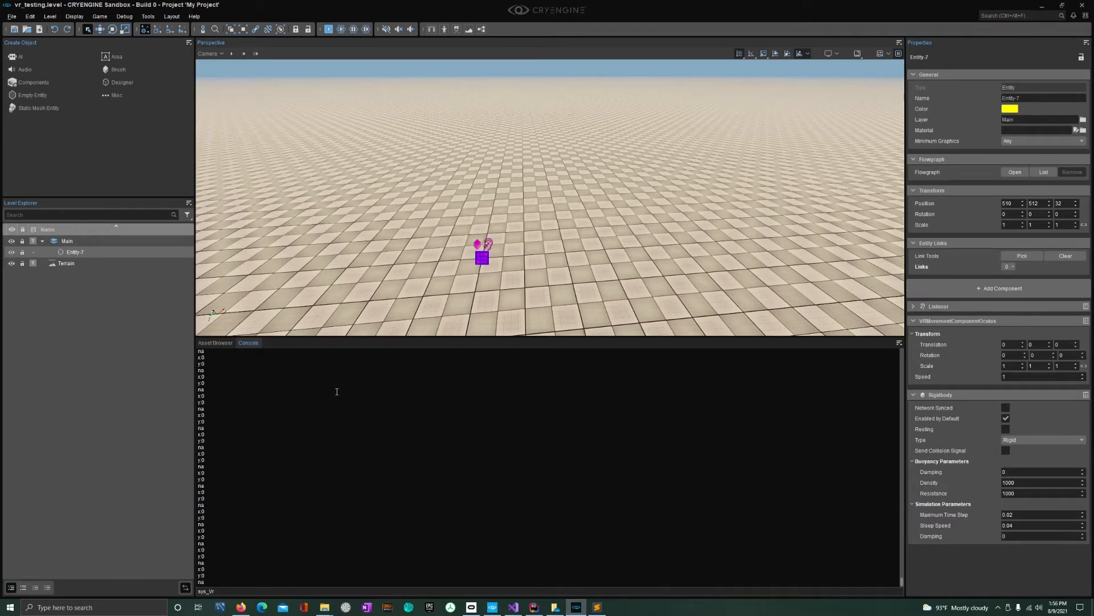
middle_click(255, 343)
left_click(496, 262)
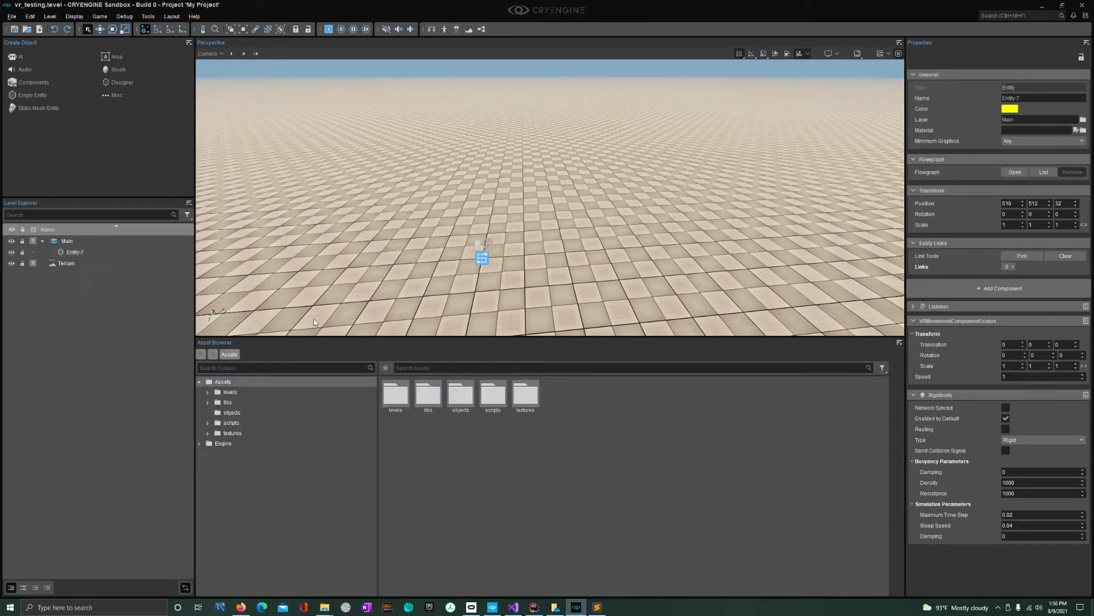
- Look up the sys_vr_support variable in the console without running it, and close the console
mouse_move(496, 262)
right_mouse_down()
mouse_move(481, 267)
mouse_move(495, 262)
right_mouse_up()
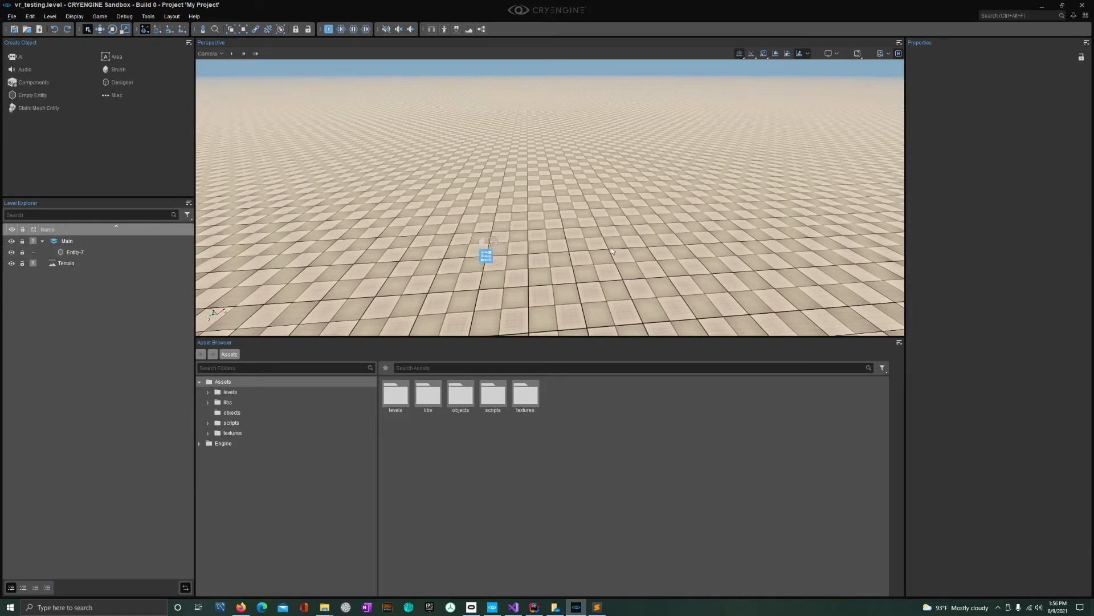
left_click(148, 16)
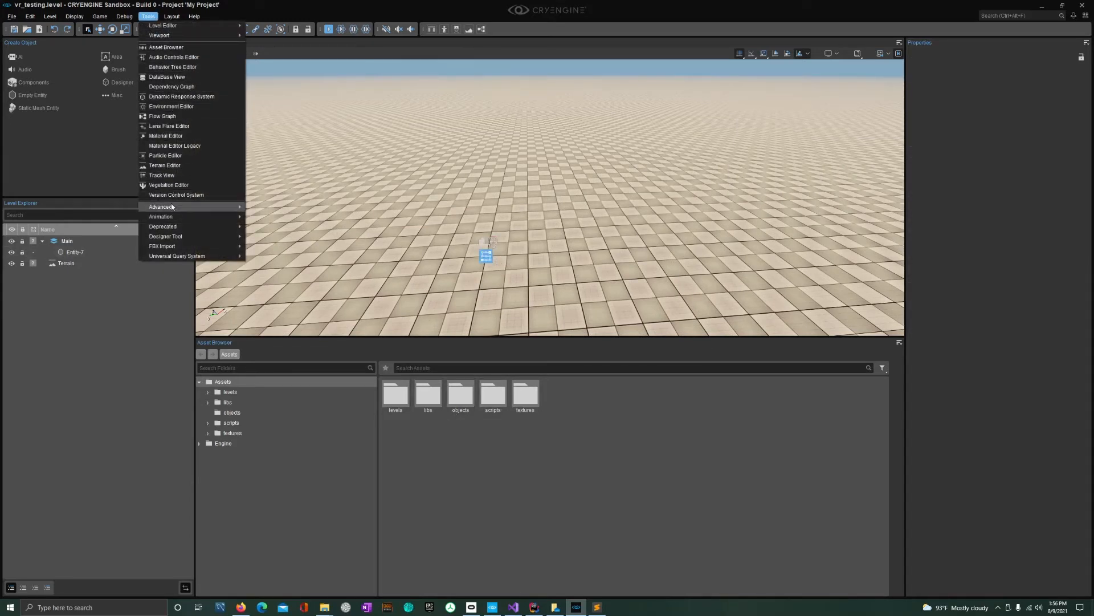
left_click(274, 209)
left_click(328, 591)
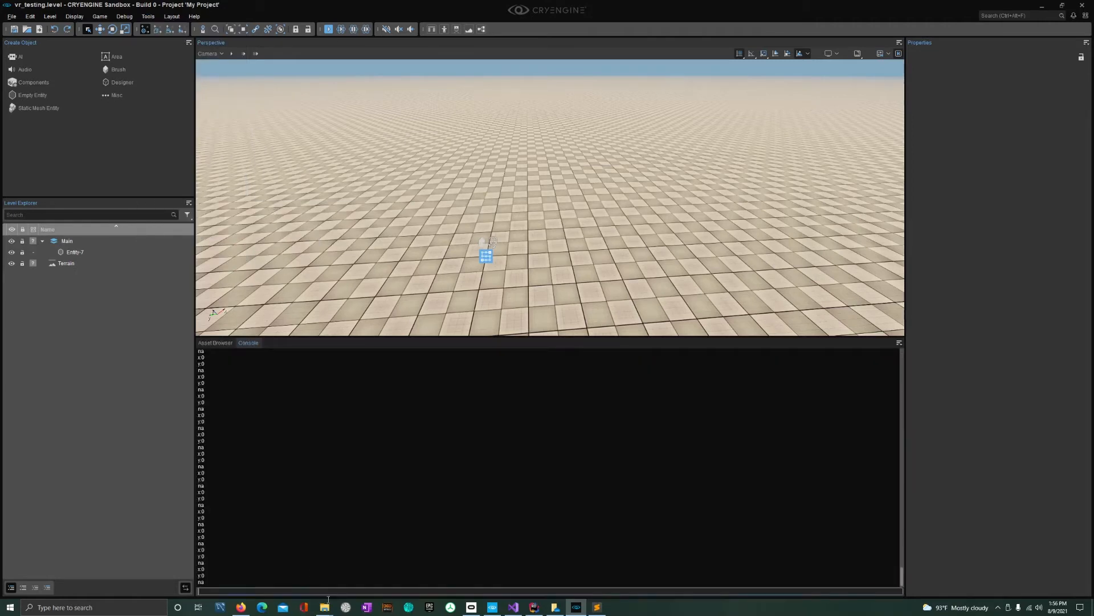
type("sys_vr")
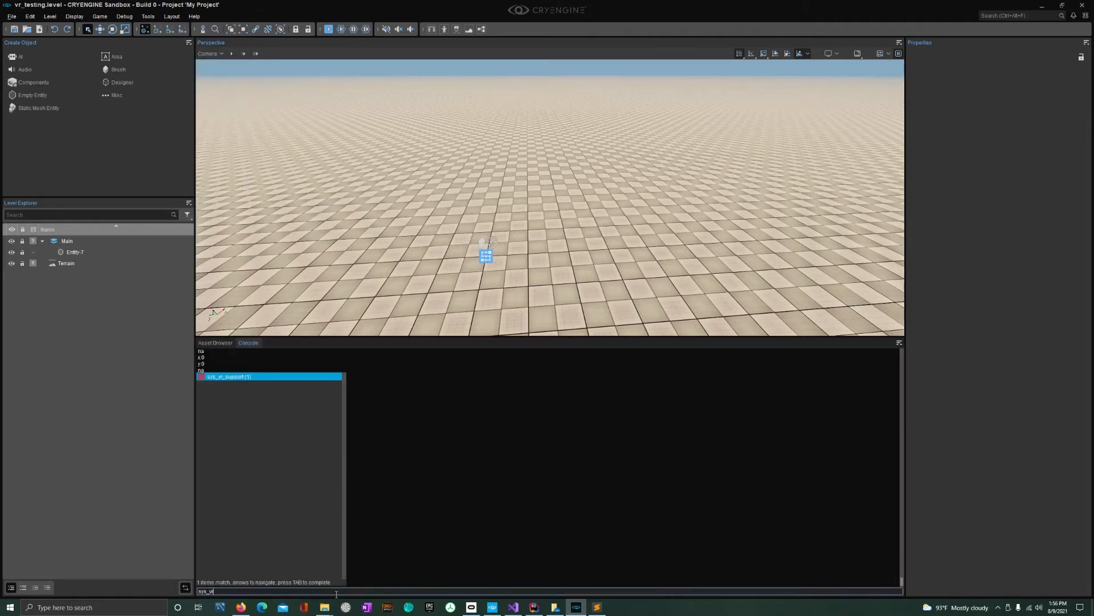
key("Escape")
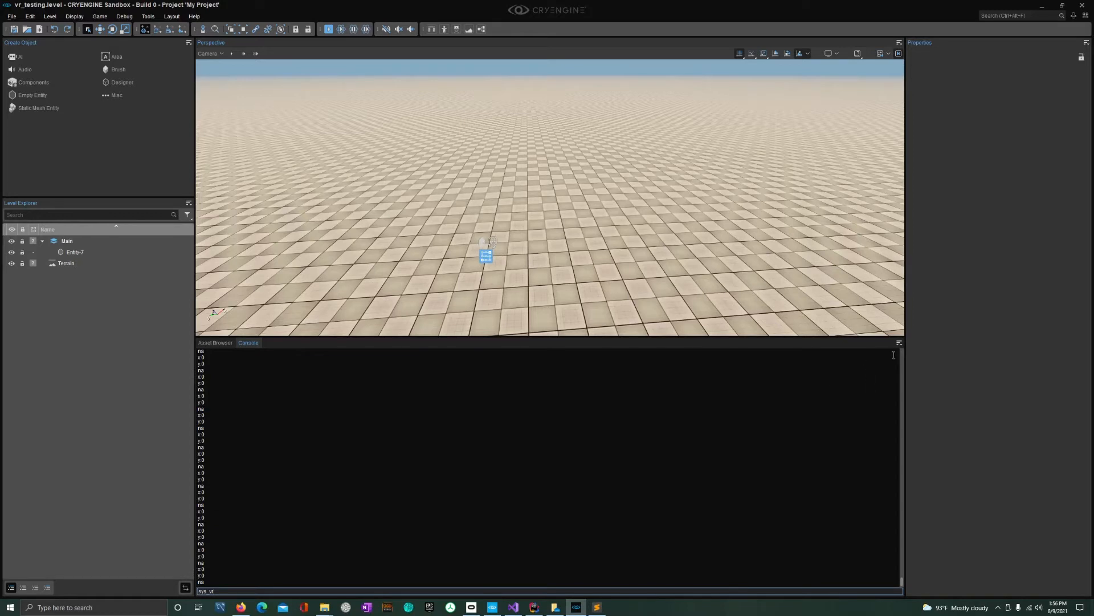
key("Tab")
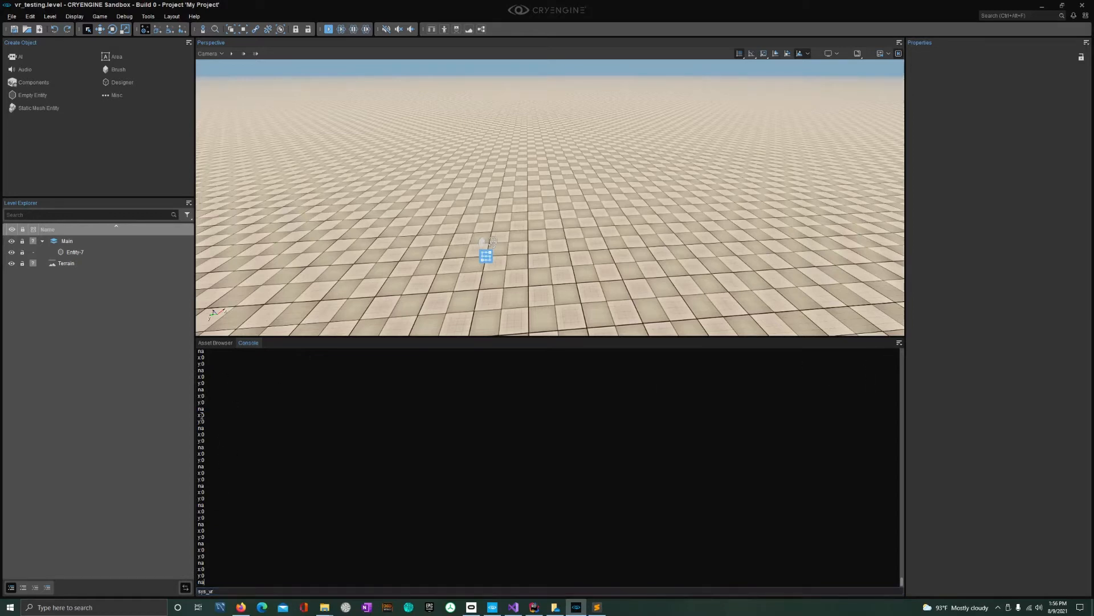
left_click(266, 349)
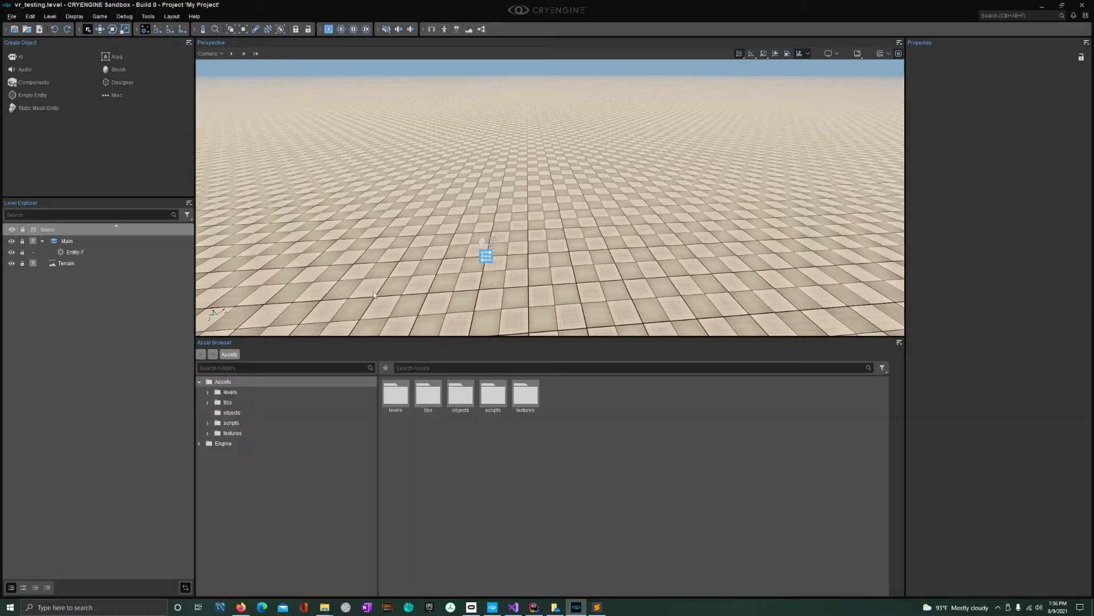
- Select the VR movement entity, and switch the physics simulation on and off again
left_click(486, 254)
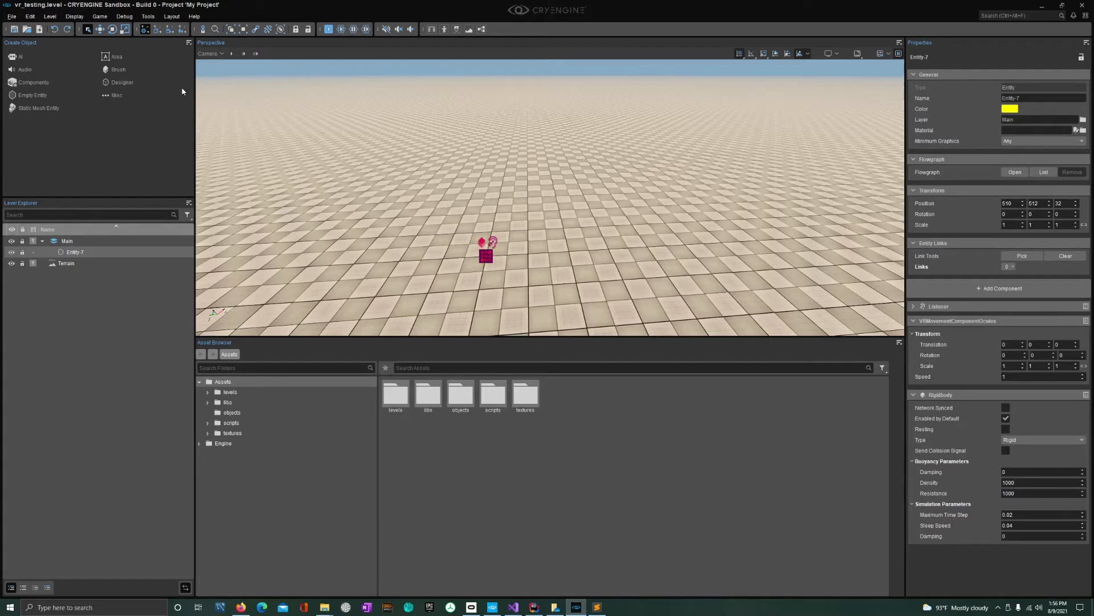
left_click(341, 29)
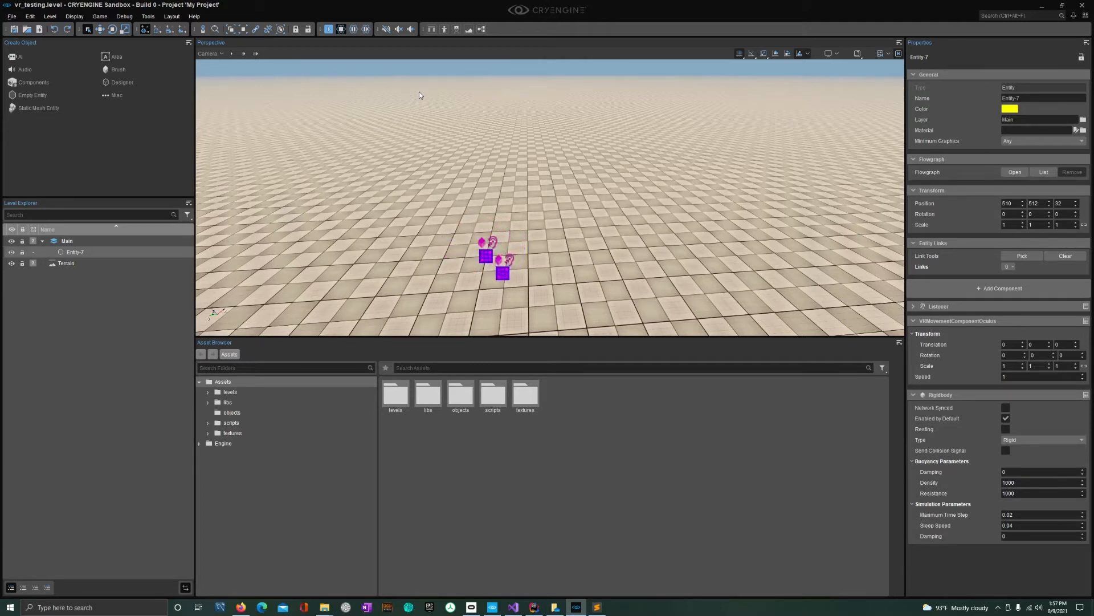
left_click(343, 30)
- Place an IndigoAffect VR Camera component entity on the movement entity at position 510, 512, 32
left_click(32, 86)
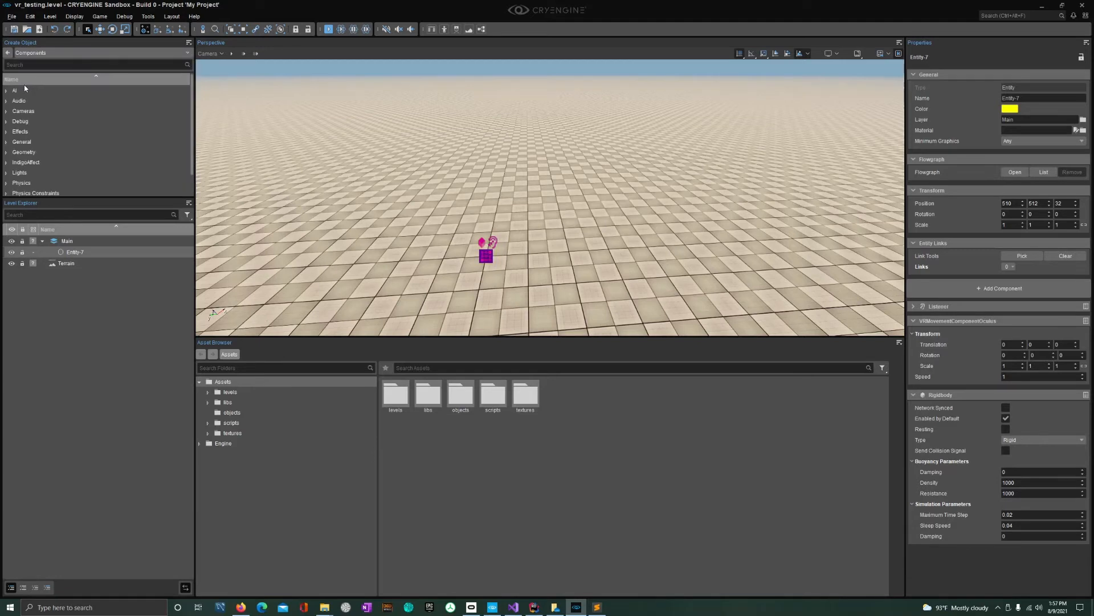
left_click(6, 163)
scroll(56, 171, "down", 3)
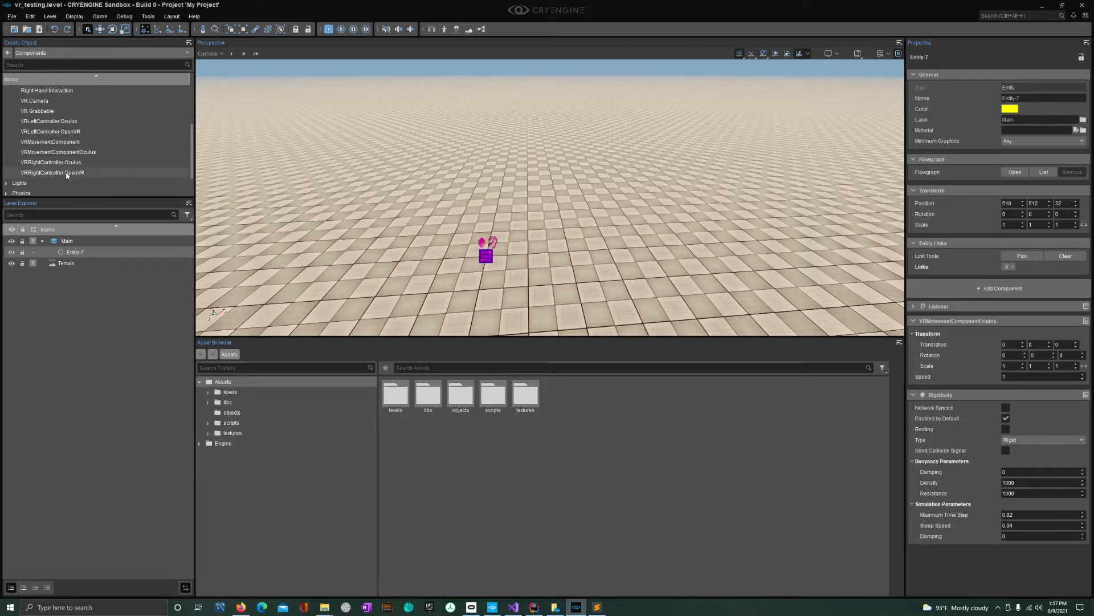
scroll(40, 143, "up", 1)
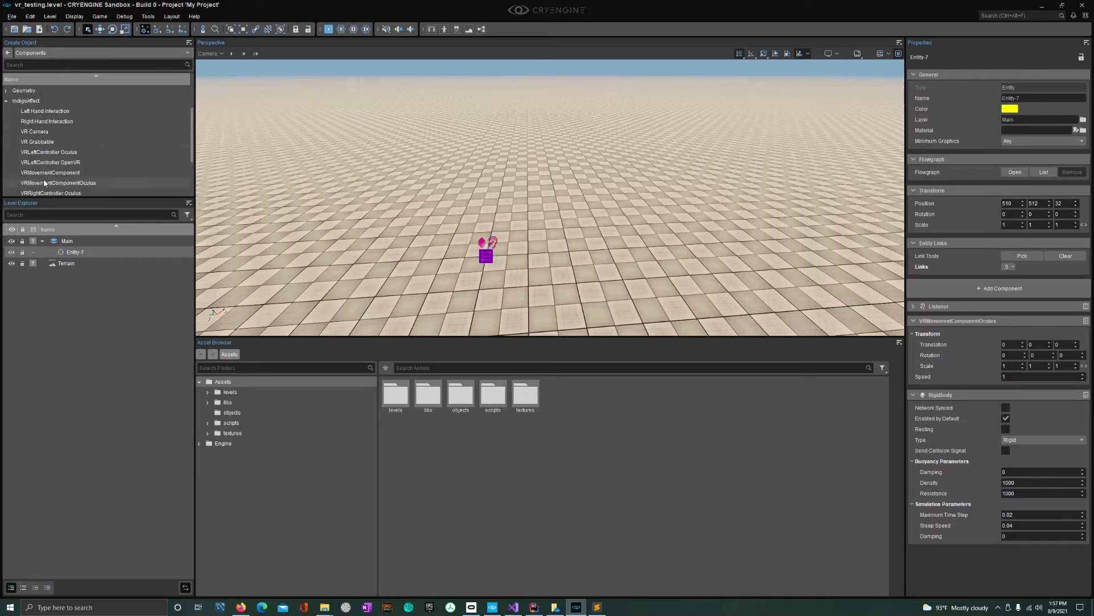
left_click(43, 131)
left_click(488, 256)
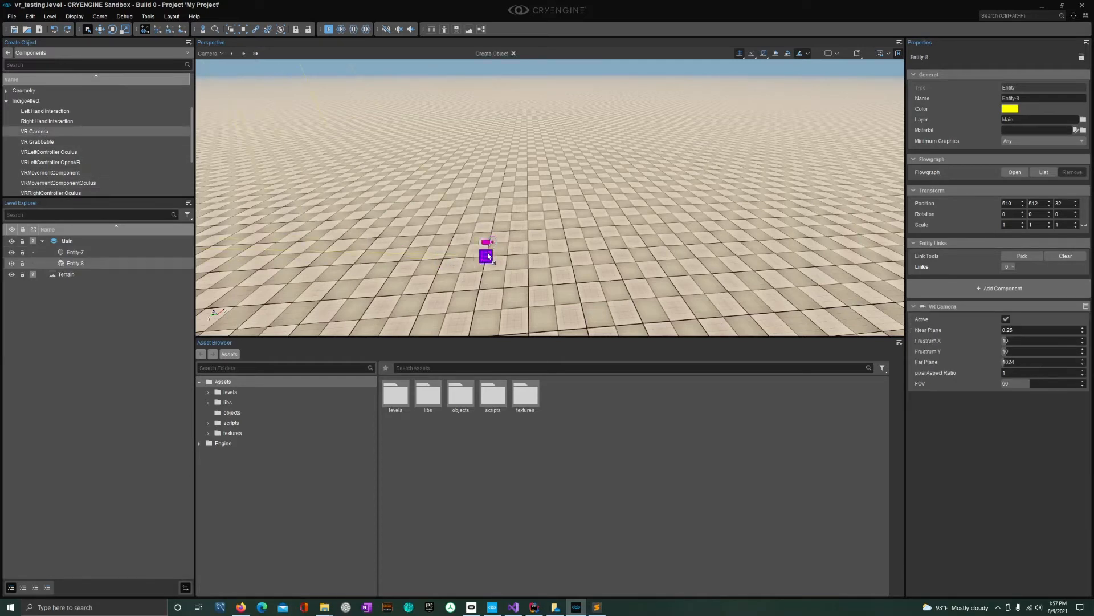
- Rename the VR movement entity as Body and the VR camera entity as HMD Cam
left_click(80, 254)
double_click(82, 255)
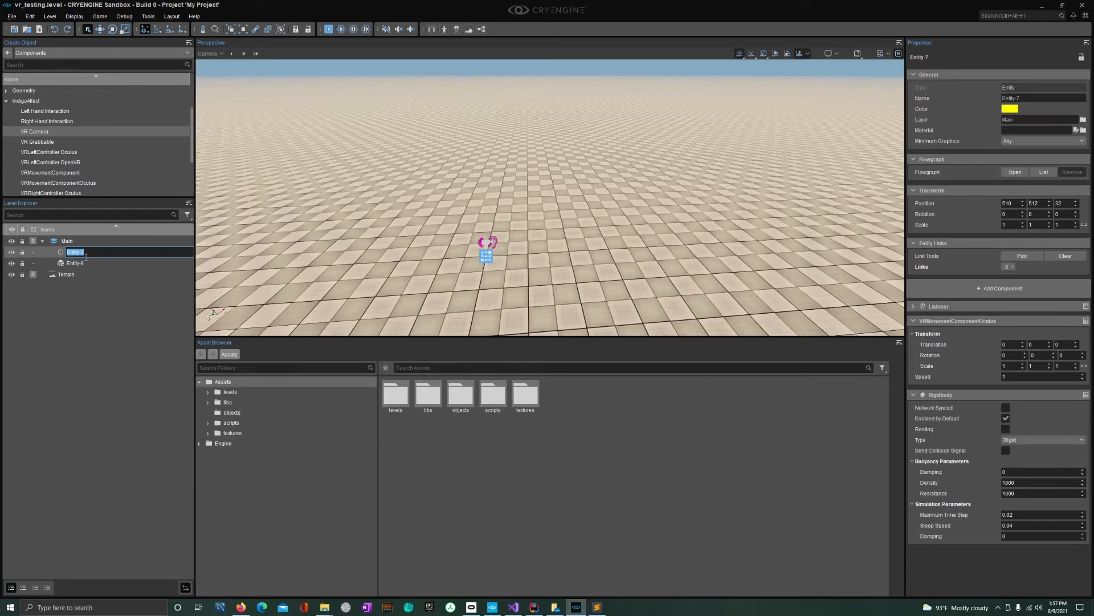
type("Body")
key("Return")
left_click(87, 264)
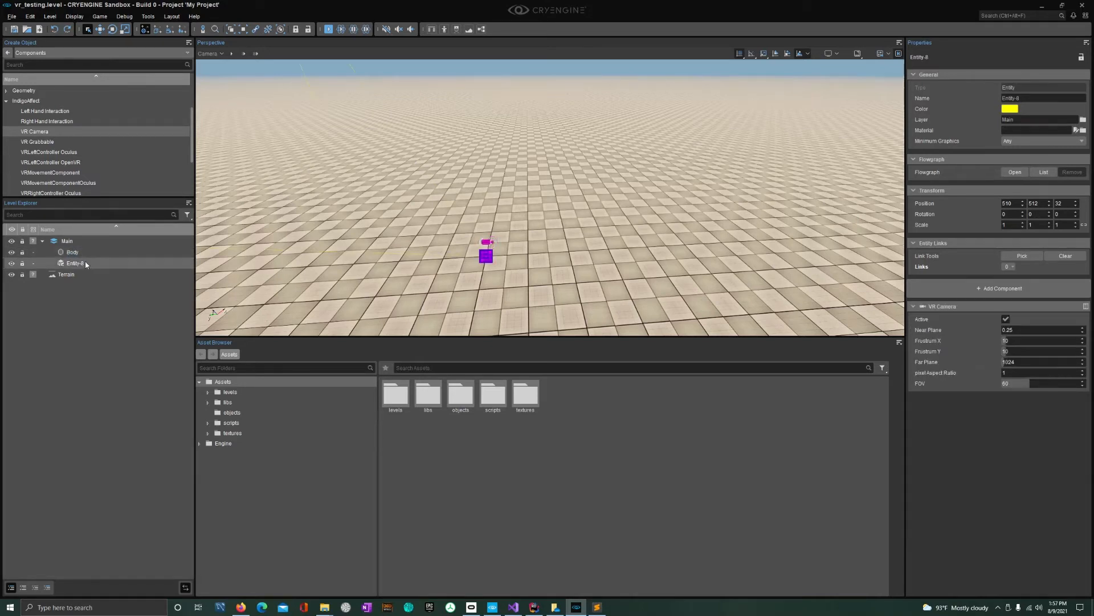
double_click(87, 263)
type("HMD")
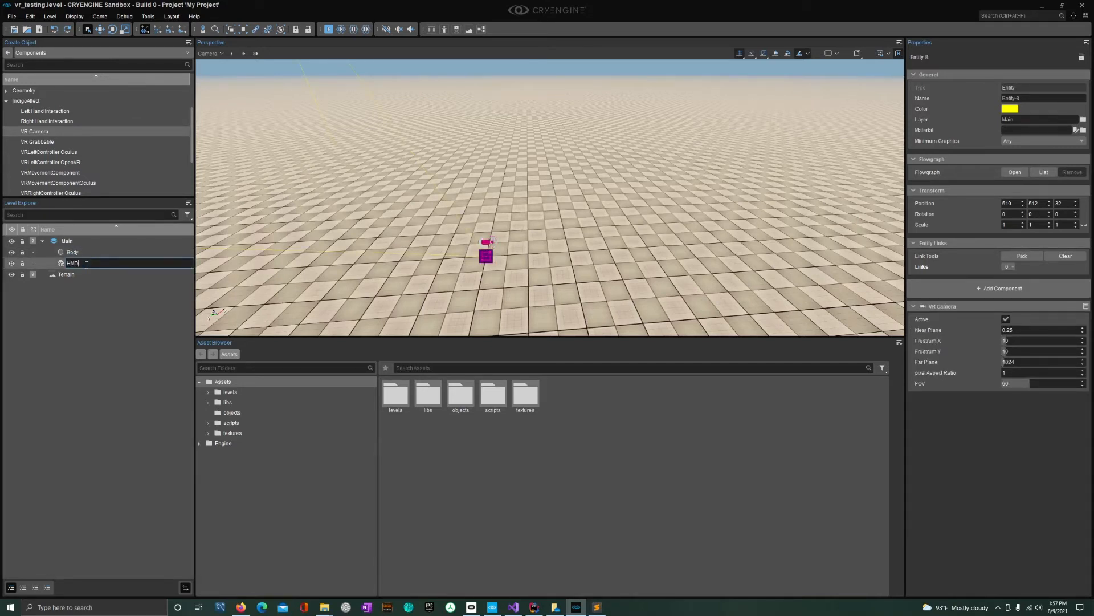
type(" Cam")
key("Return")
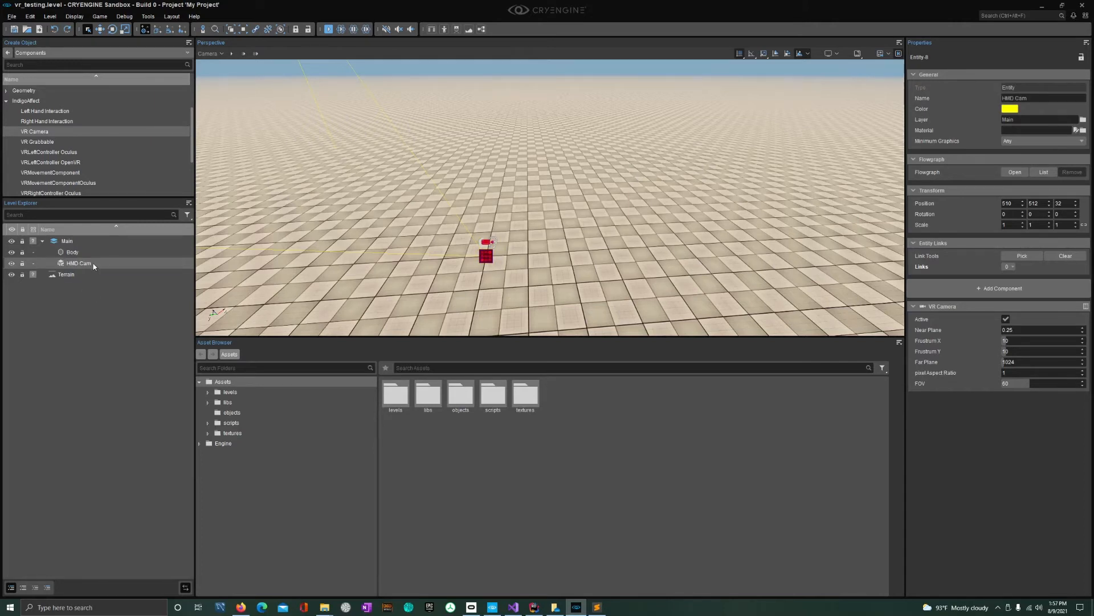
- Parent HMD Cam to Body in the level hierarchy and set its Z position to 1.3
left_click_drag(90, 267, 72, 252)
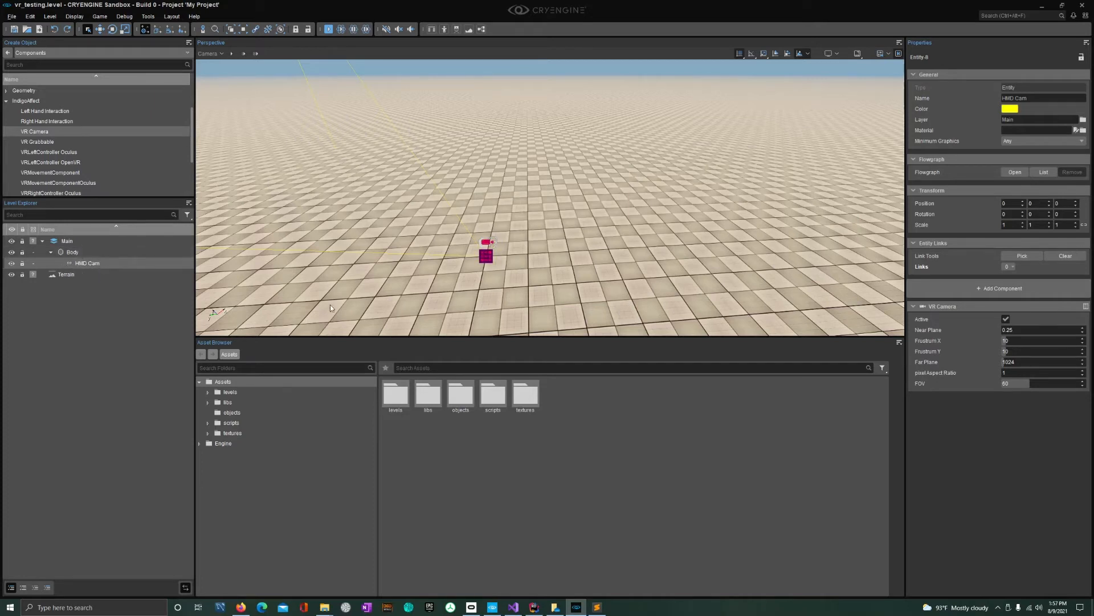
left_click(1063, 204)
key("Return")
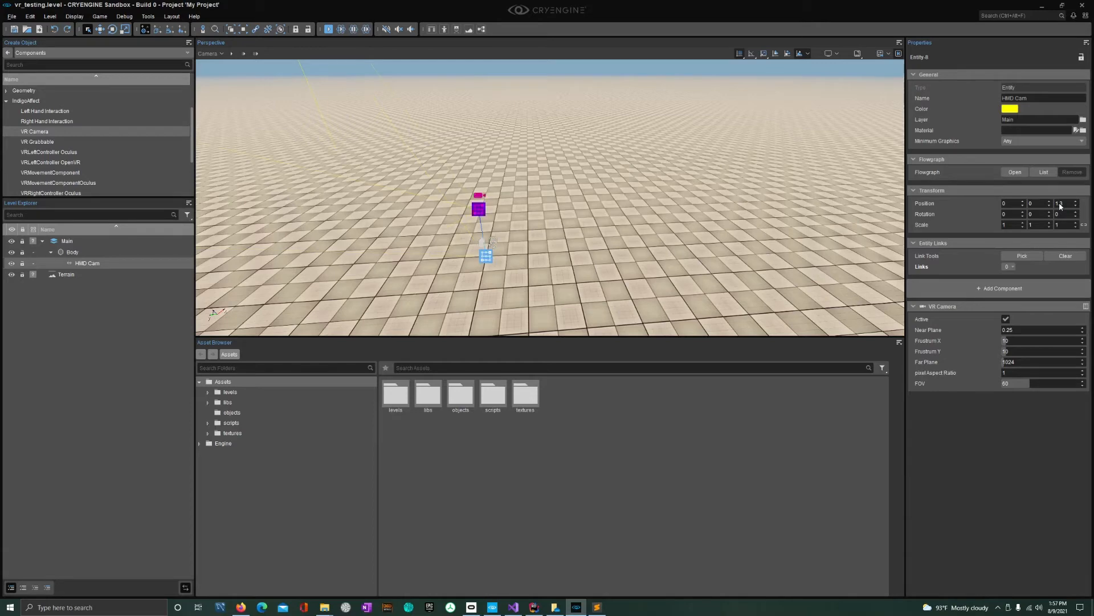
- Select HMD Cam in the viewport, test its view in game mode, and return to editing
left_click(441, 158)
right_click_drag(440, 158, 407, 153)
right_click_drag(491, 209, 467, 209)
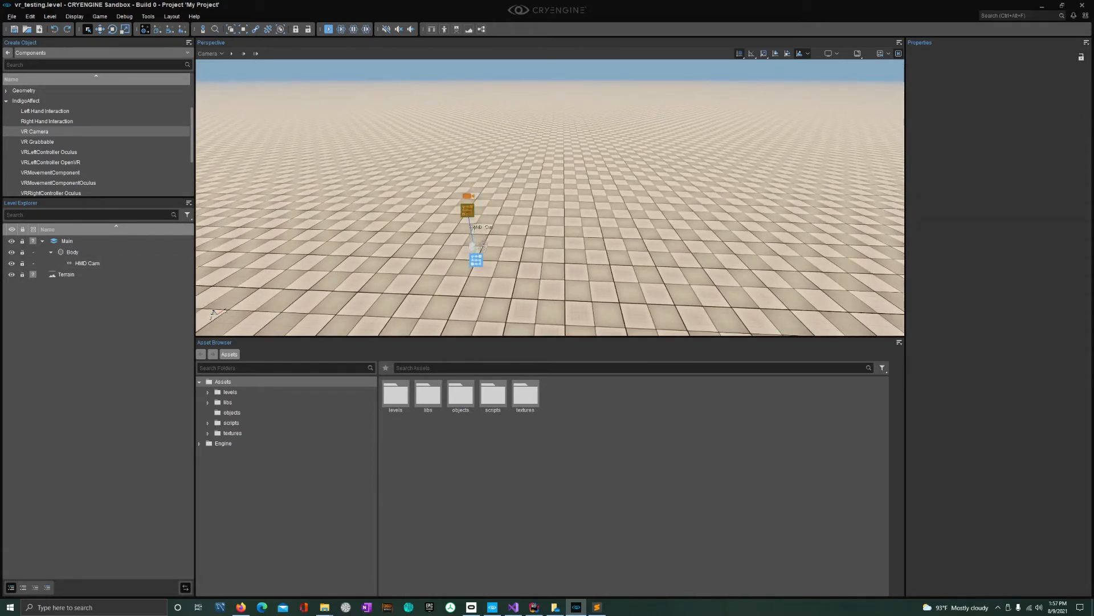
left_click(468, 210)
key("ctrl+g")
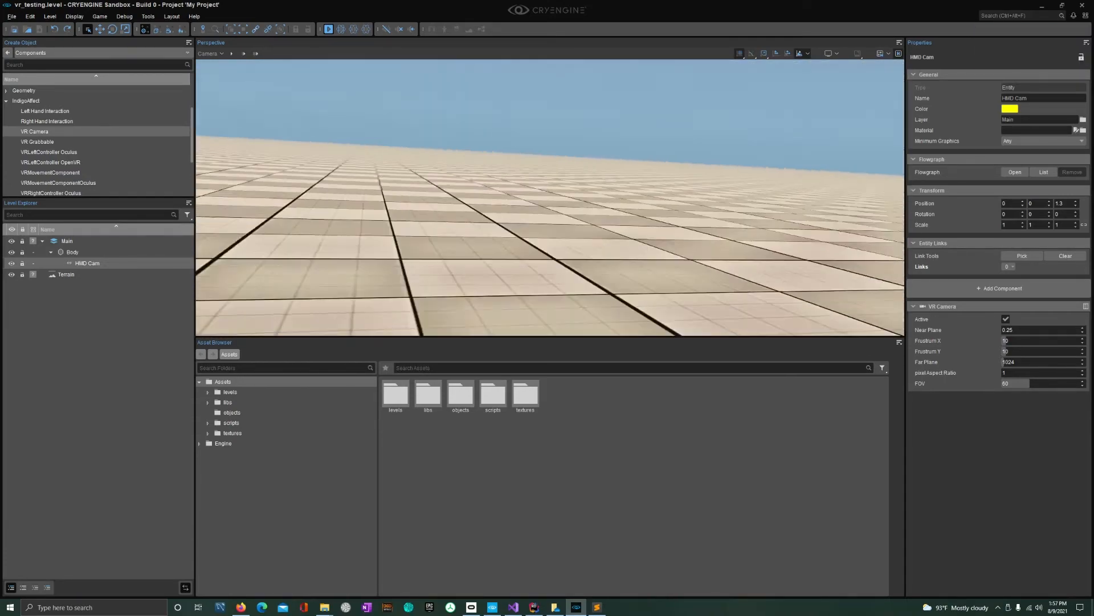
key("Escape")
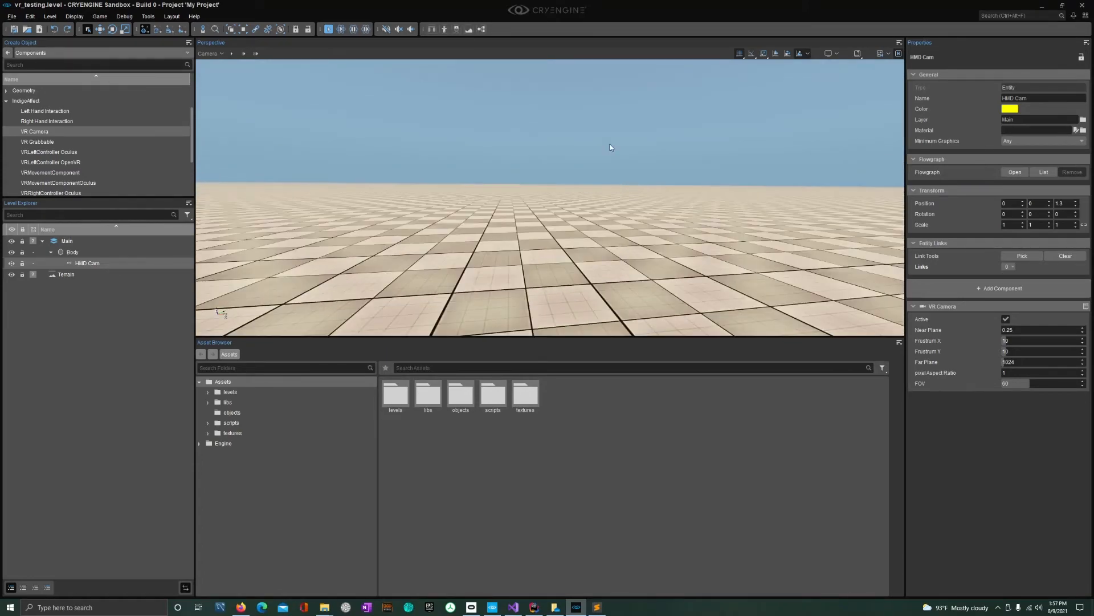
- Set the viewport's stereo output to VR Headset and stereo mode to Dual Rendering, and test the level in game mode
right_click_drag(610, 147, 772, 116)
key("s")
key("a")
key("s")
key("a")
key("w")
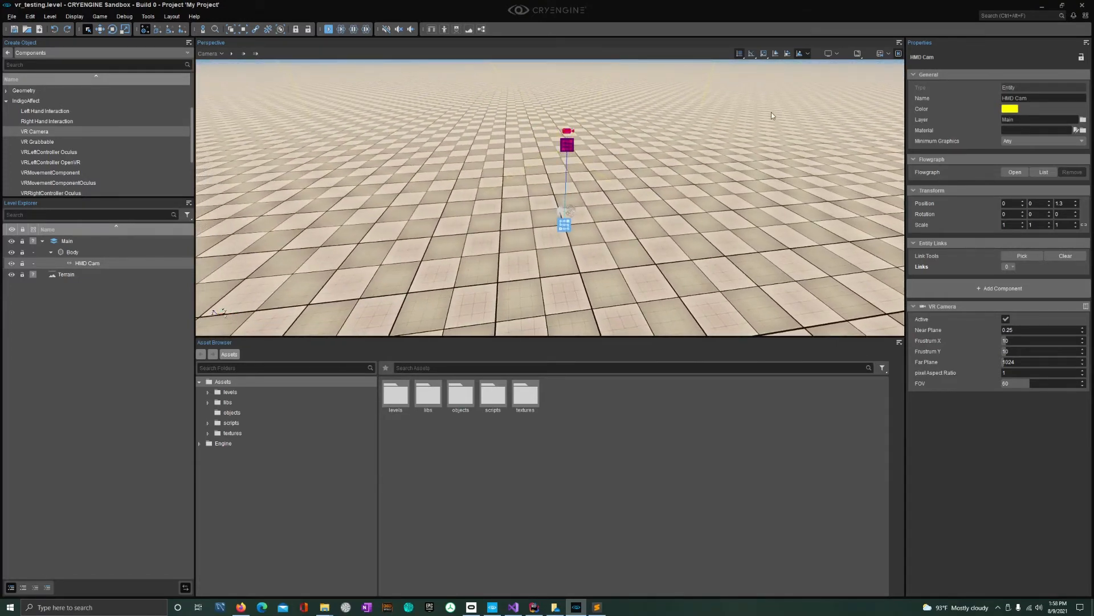
right_click_drag(741, 209, 780, 140)
left_click(834, 56)
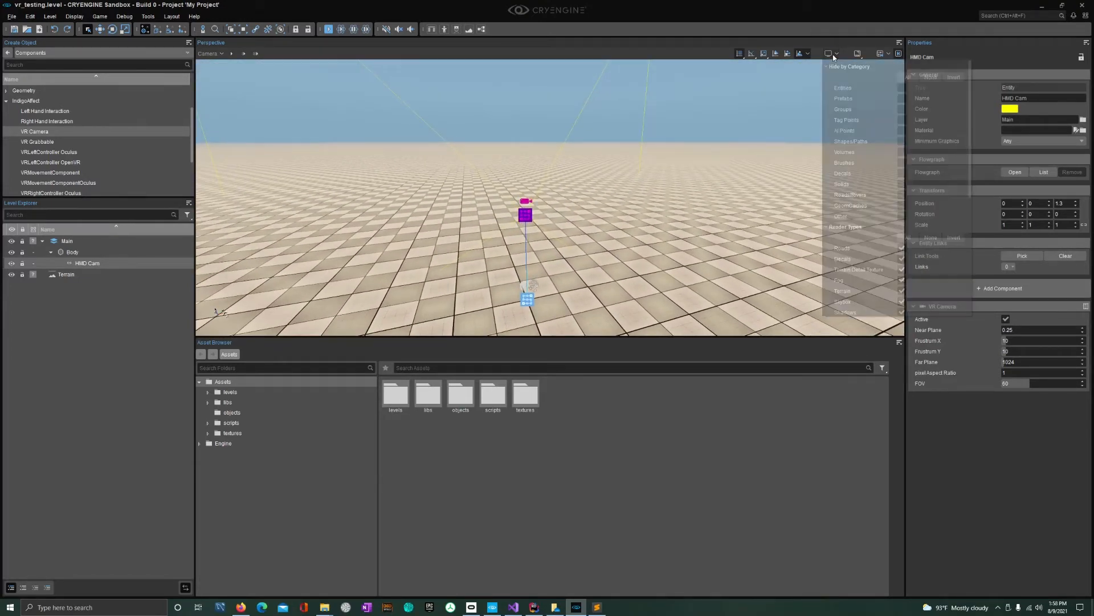
scroll(886, 251, "down", 7)
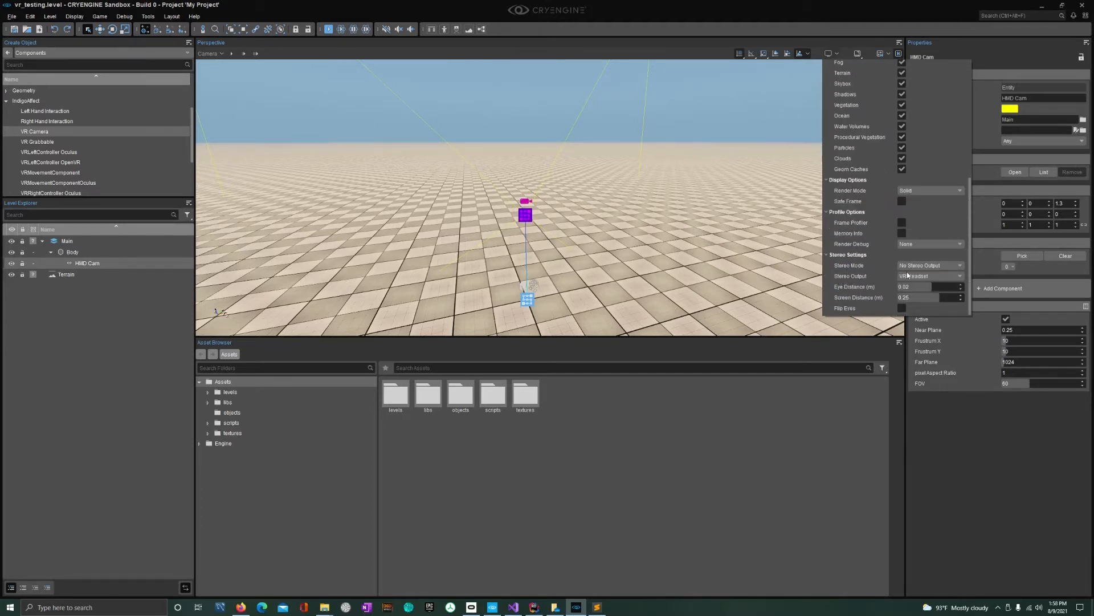
left_click(909, 276)
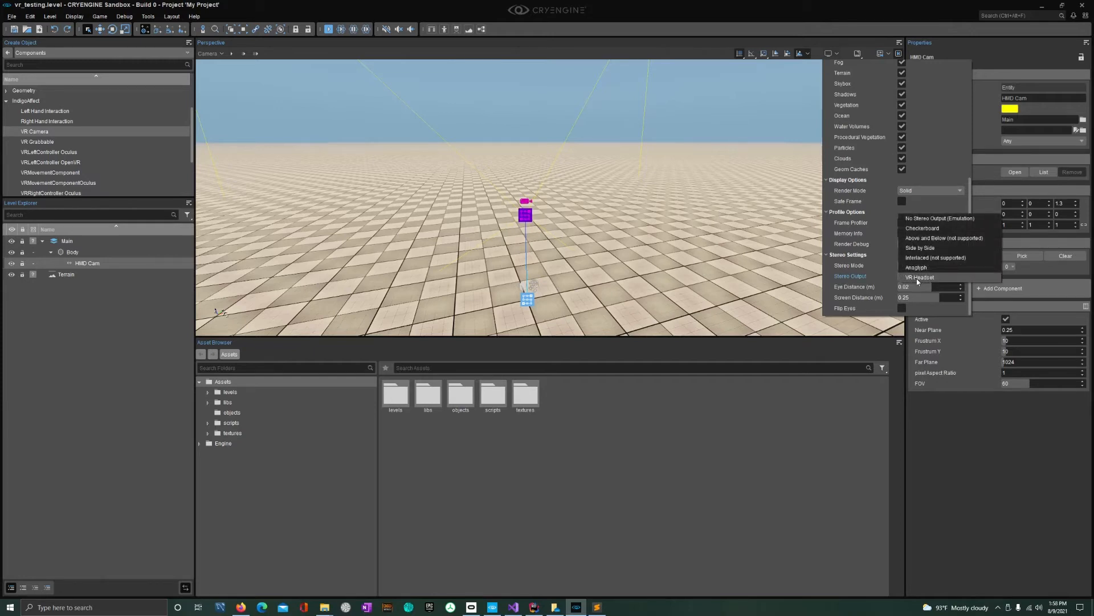
left_click(917, 279)
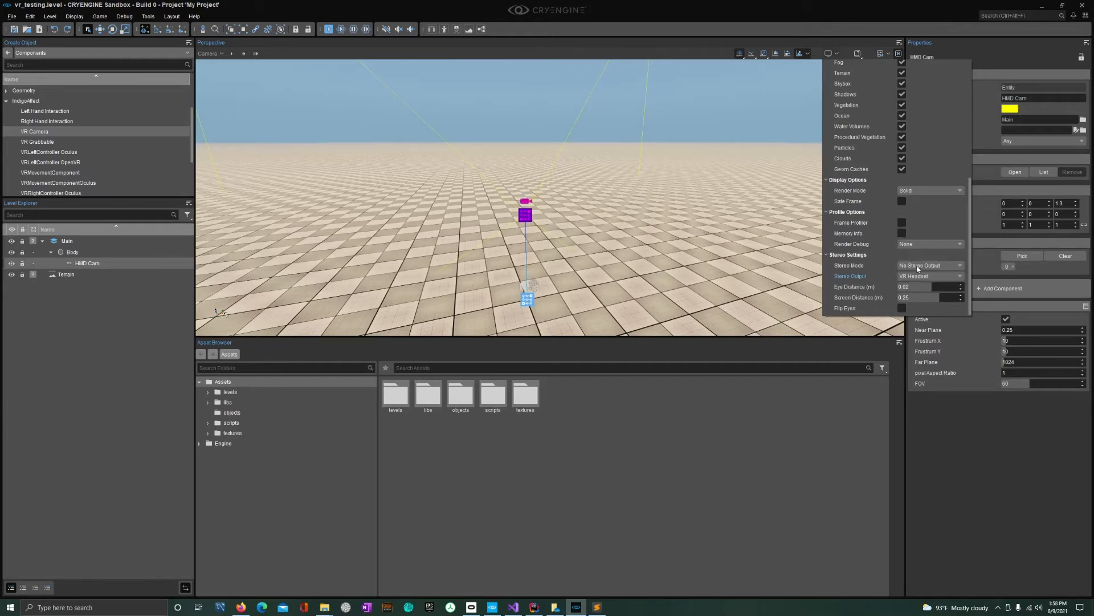
left_click(917, 267)
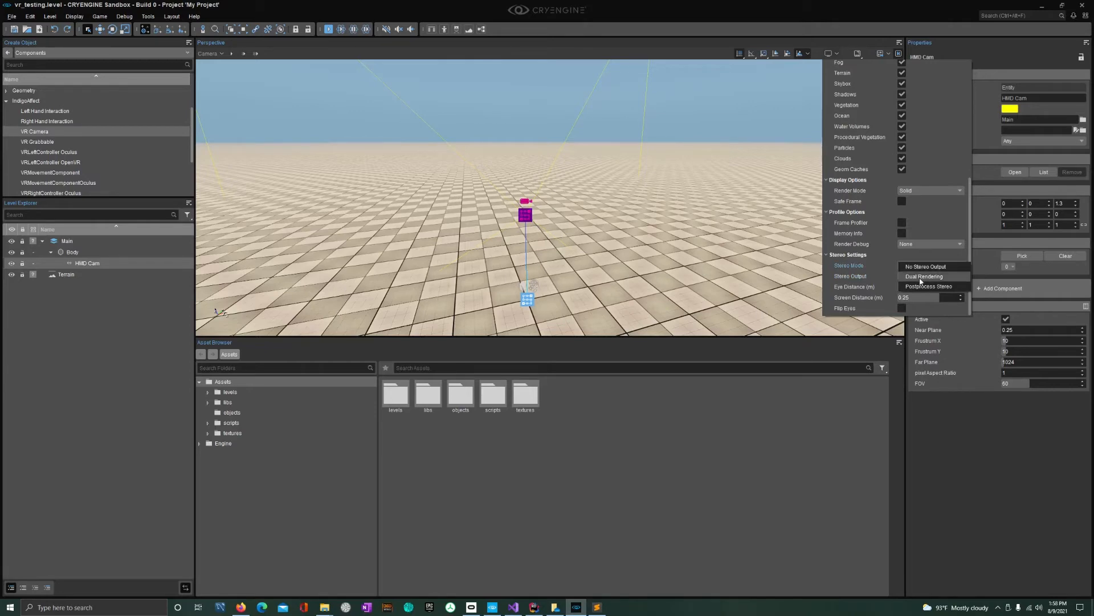
left_click(923, 277)
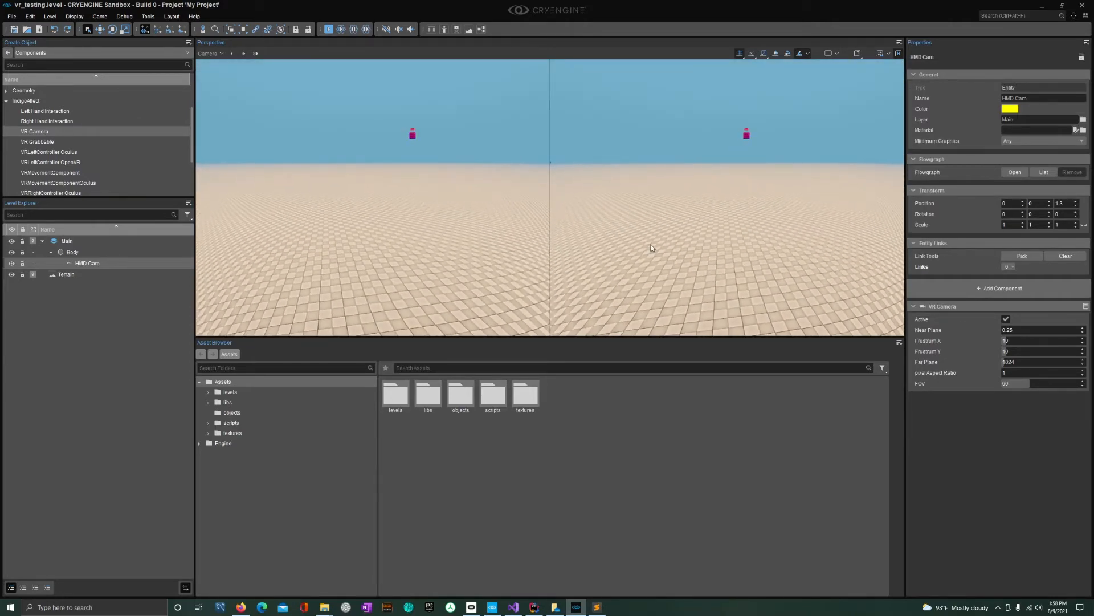
key("ctrl+g")
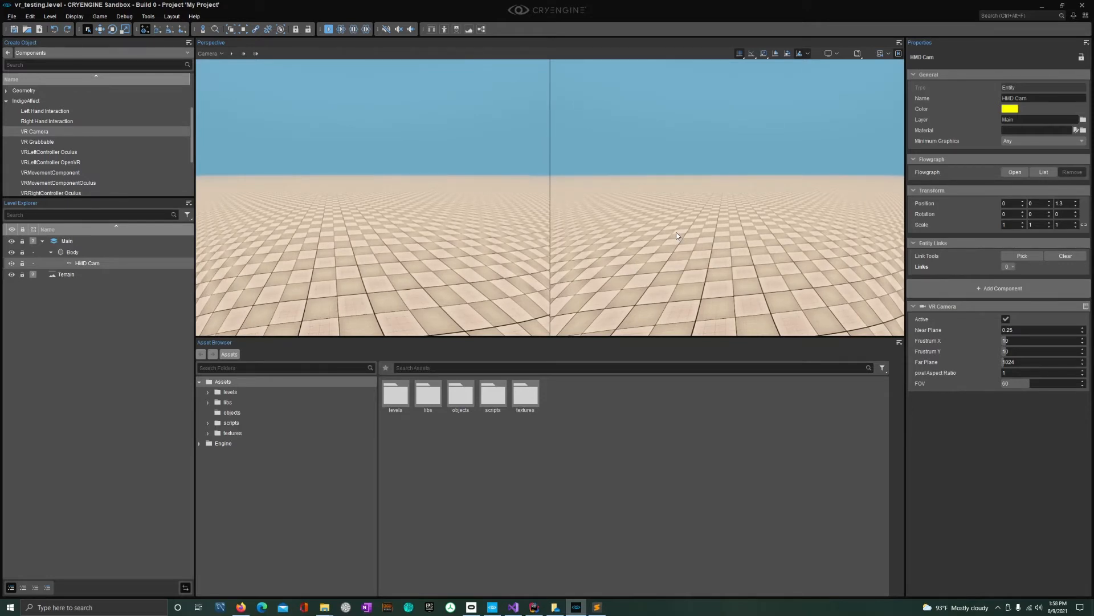
- Set HMD Cam's Frustrum X to about 62, Frustrum Y to about 60 and FOV to about 89, and test it in game mode
left_click_drag(1013, 346, 1036, 355)
left_click_drag(1020, 383, 1034, 383)
key("ctrl+g")
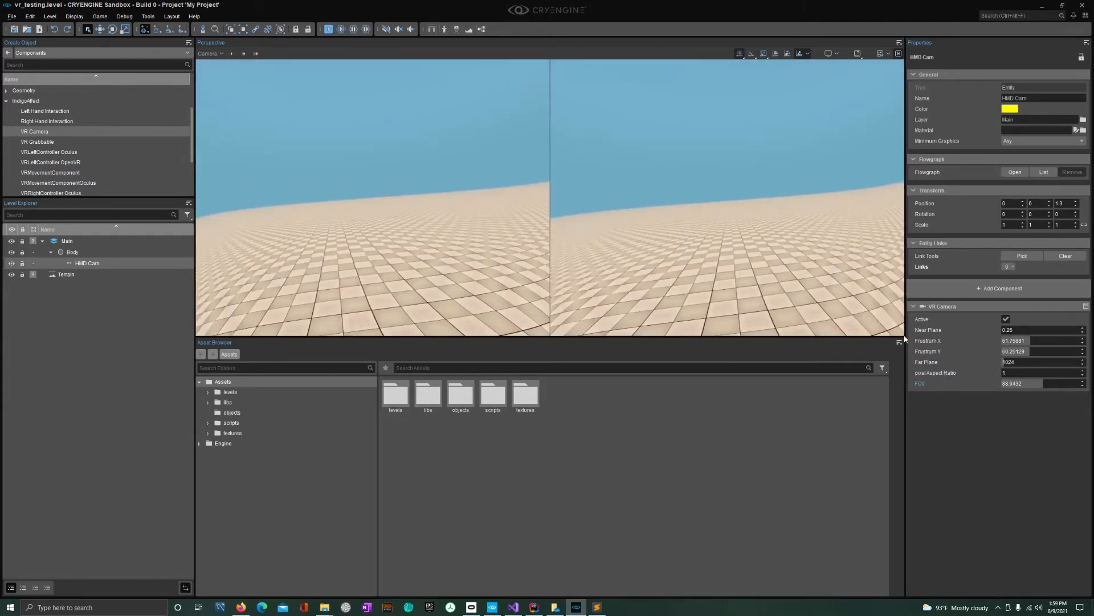
key("Escape")
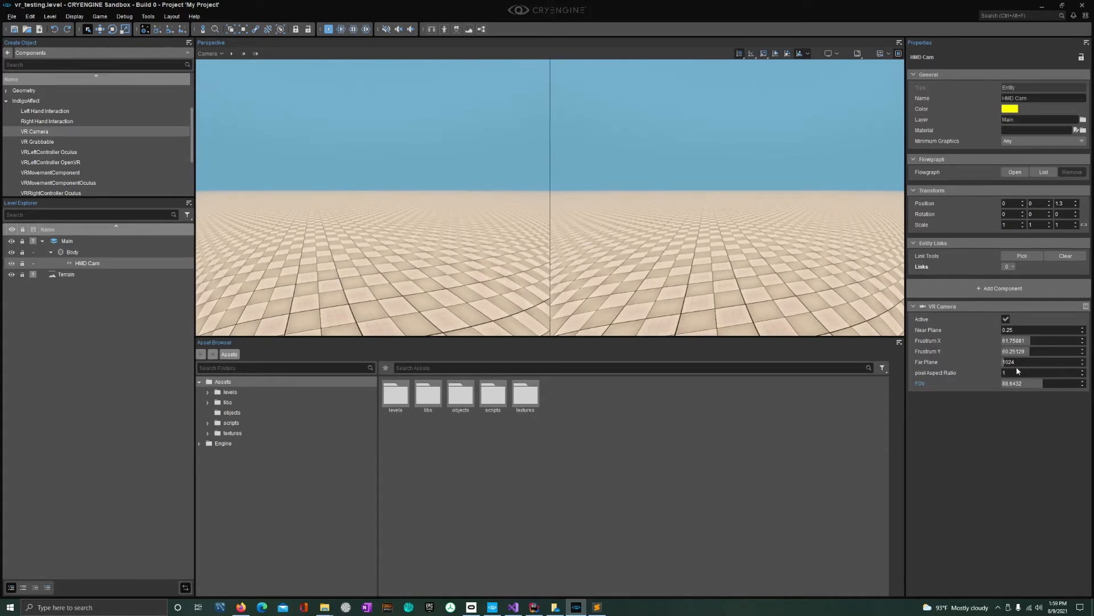
- Set HMD Cam's Frustrum X to about 90, Frustrum Y to about 17.5 and FOV to 90
left_click_drag(1026, 341, 1041, 340)
left_click_drag(1032, 349, 1009, 349)
left_click(1020, 385)
type("90")
key("Return")
- Switch the viewport's stereo mode to No Stereo Output and run the level in game mode
left_click(831, 53)
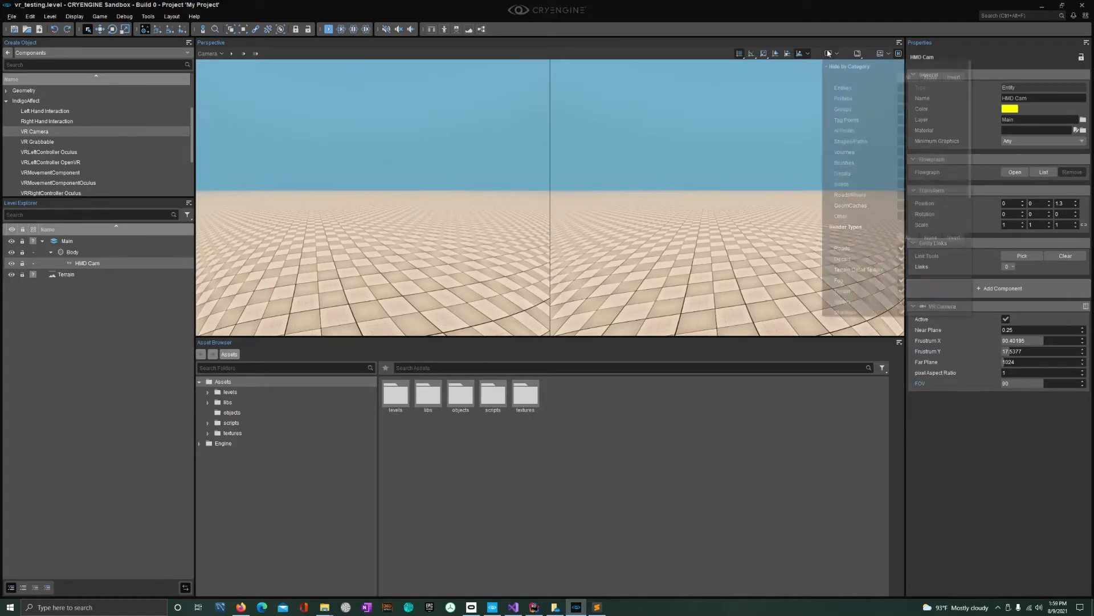
left_click(922, 266)
left_click(929, 257)
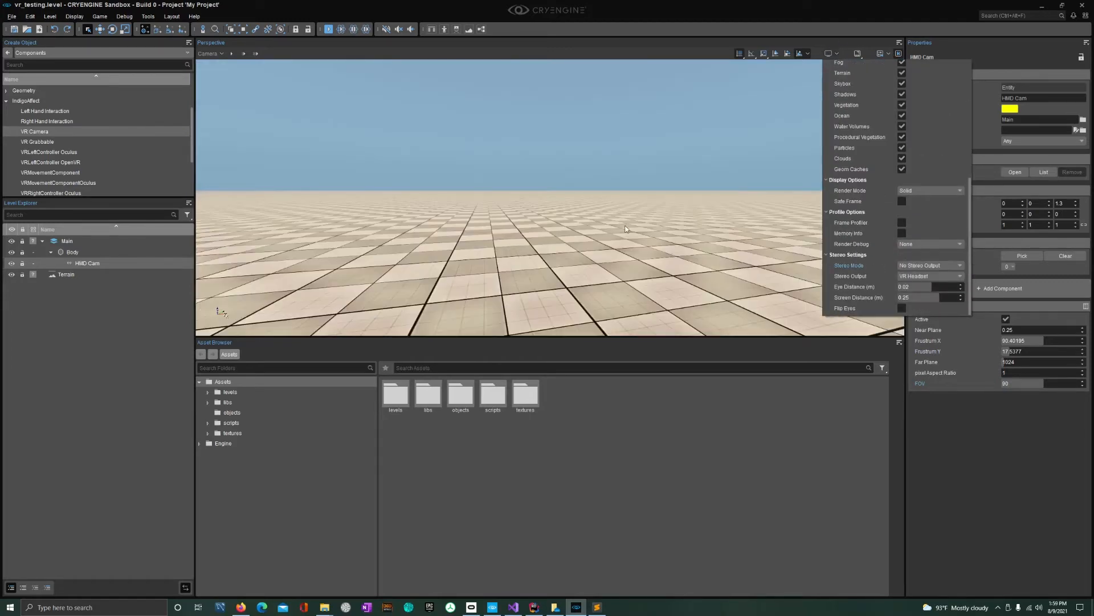
key("ctrl+g")
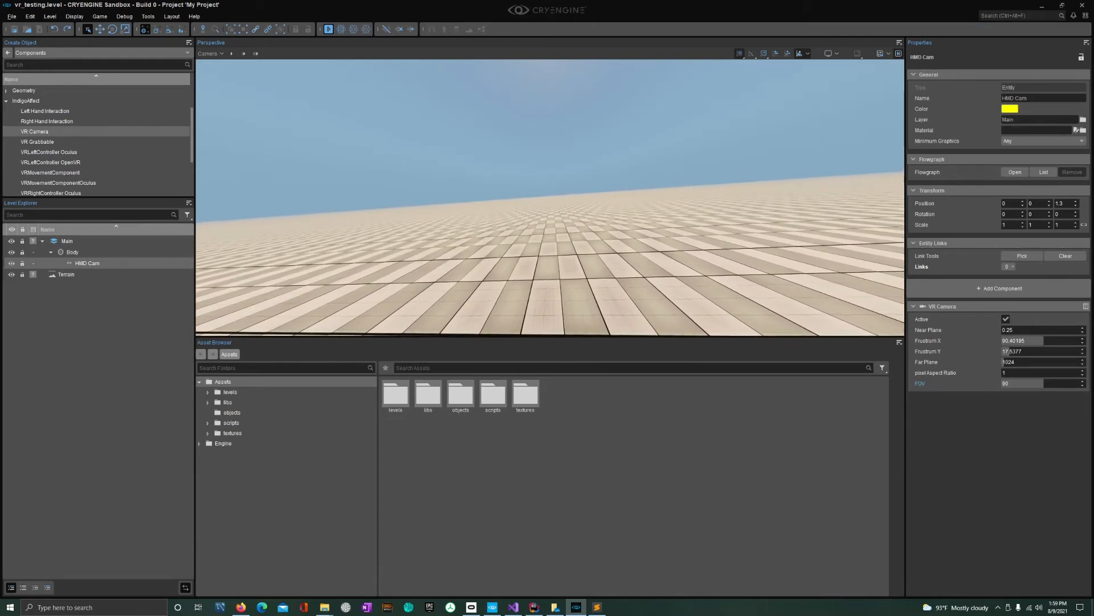
- Set HMD Cam's Frustrum X to about 62 and Frustrum Y to about 60, and test the level in game mode
key("Escape")
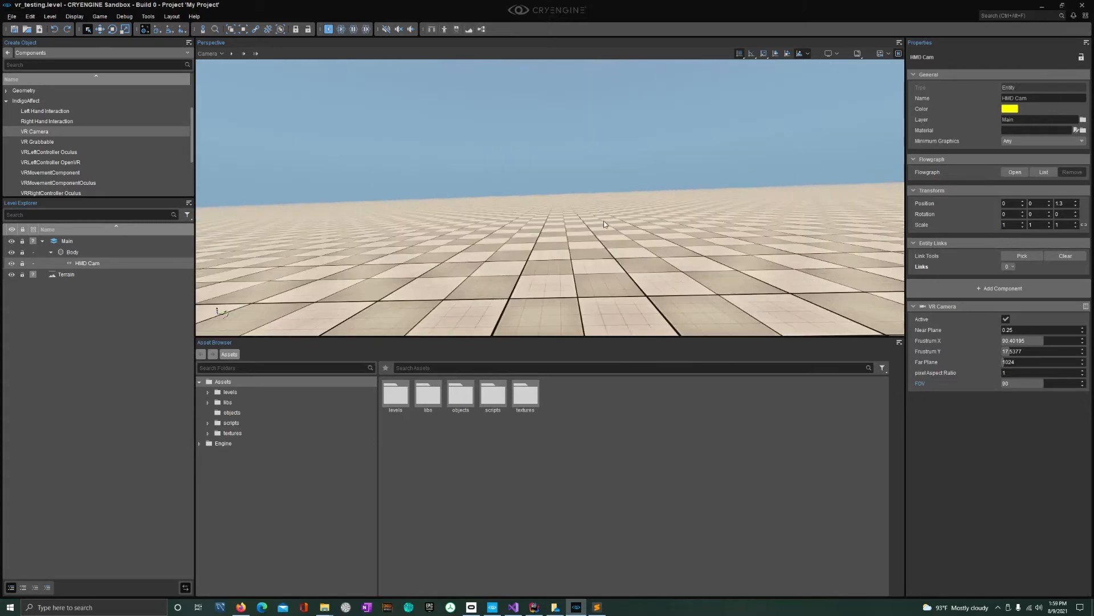
right_click_drag(652, 242, 622, 229)
key("s")
key("w")
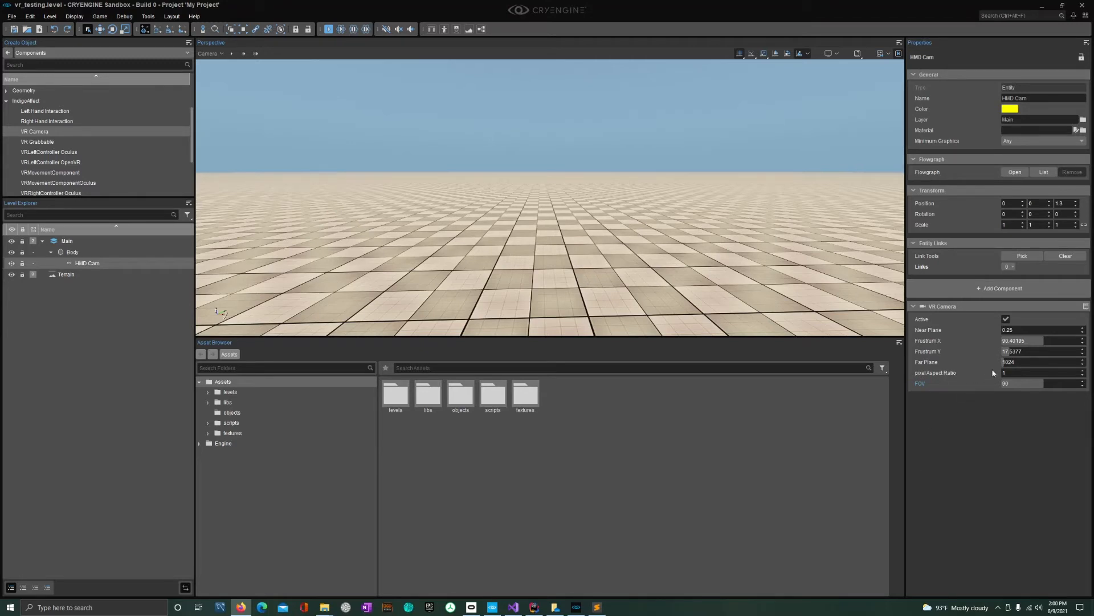
left_click(1028, 345)
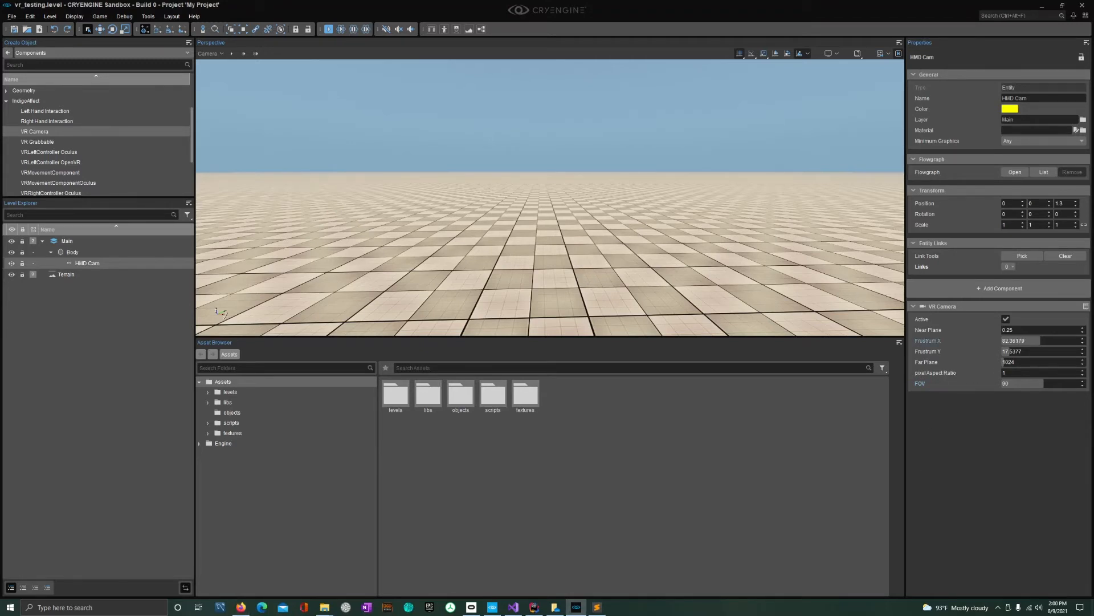
mouse_move(1040, 340)
left_mouse_down()
mouse_move(1010, 349)
mouse_move(1026, 351)
left_mouse_up()
left_click(1042, 341)
key("ctrl+g")
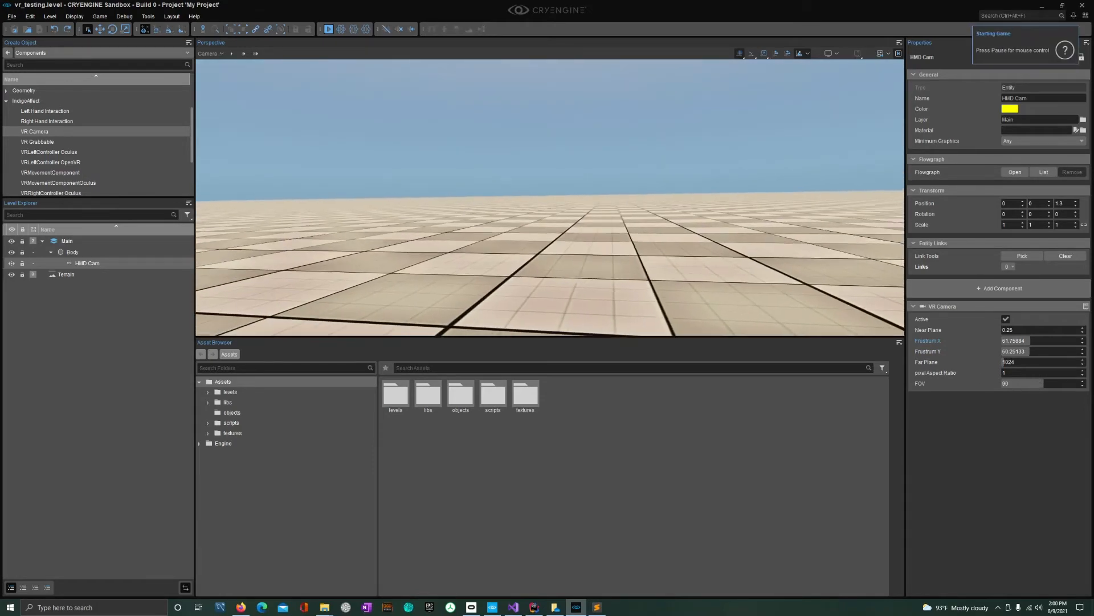
key("Escape")
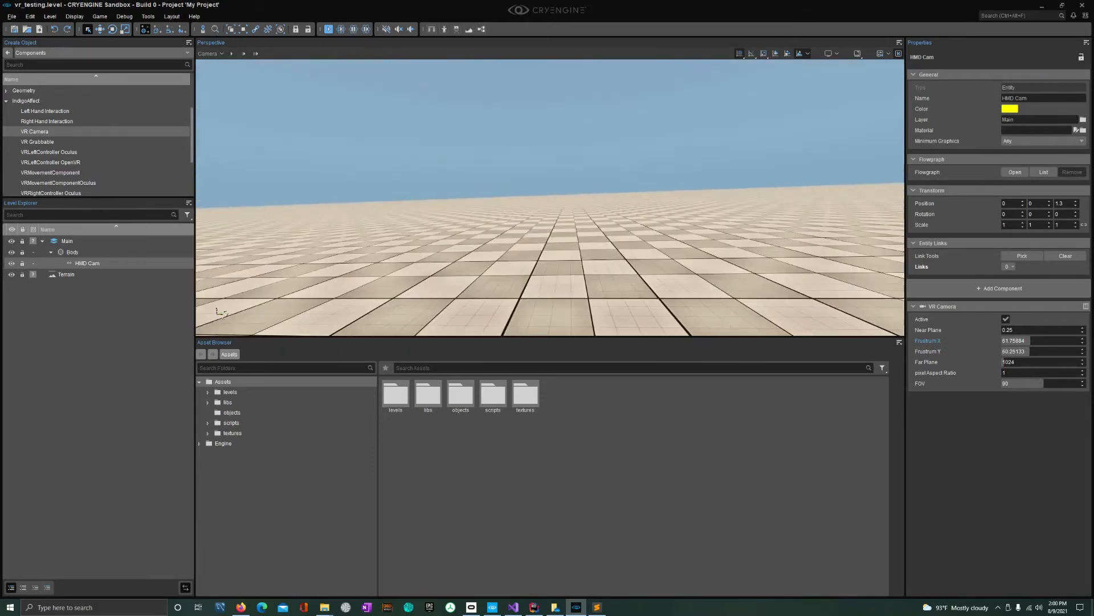
key("ctrl+g")
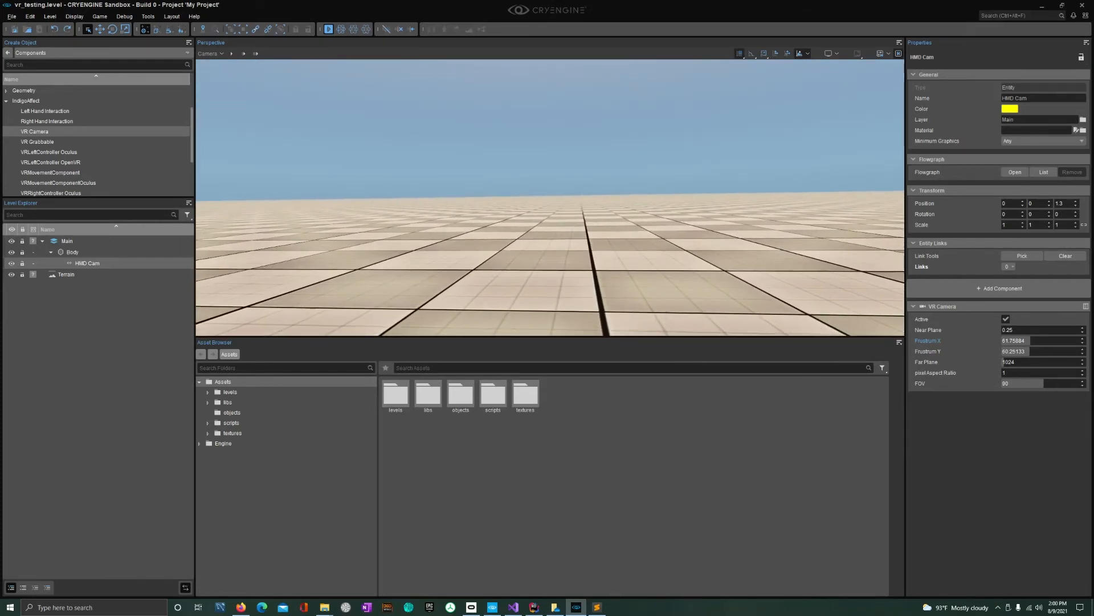
key("Escape")
- Place a VRLeftController Oculus component beside the Body entity at about 509, 512, 32 and name it LeftHand
key("s")
right_click_drag(721, 225, 720, 229)
key("w")
left_click(735, 278)
right_click_drag(735, 277, 735, 262)
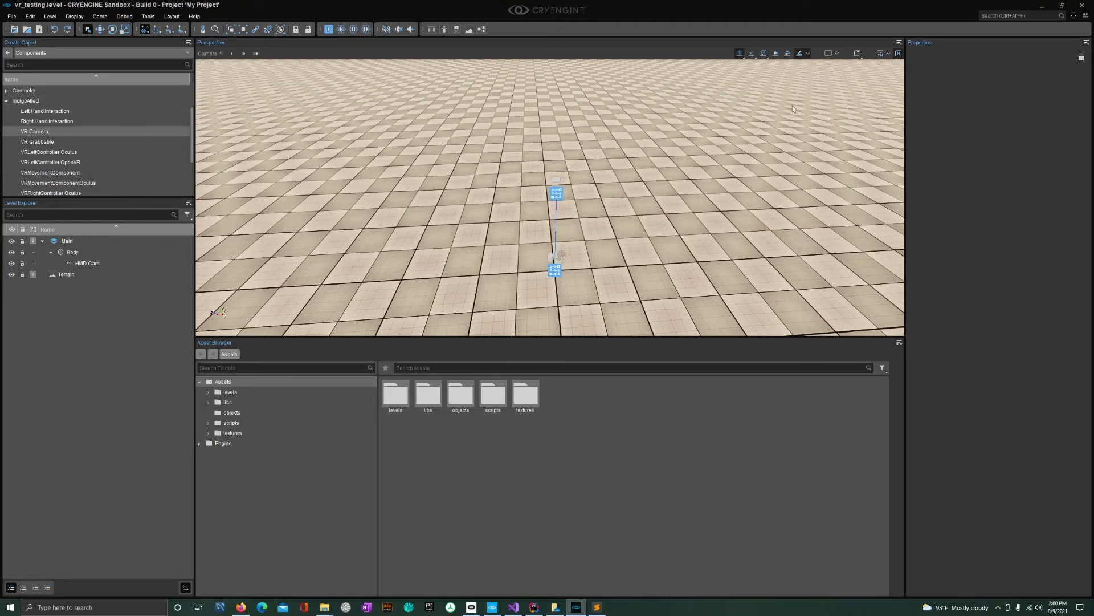
scroll(36, 182, "down", 1)
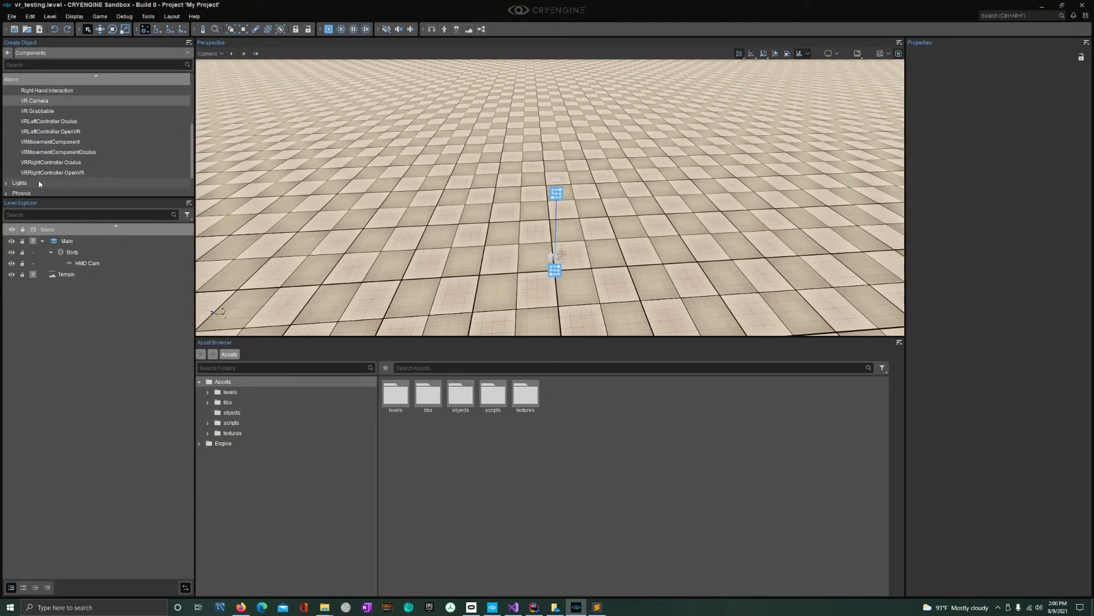
scroll(32, 142, "up", 1)
scroll(32, 142, "down", 1)
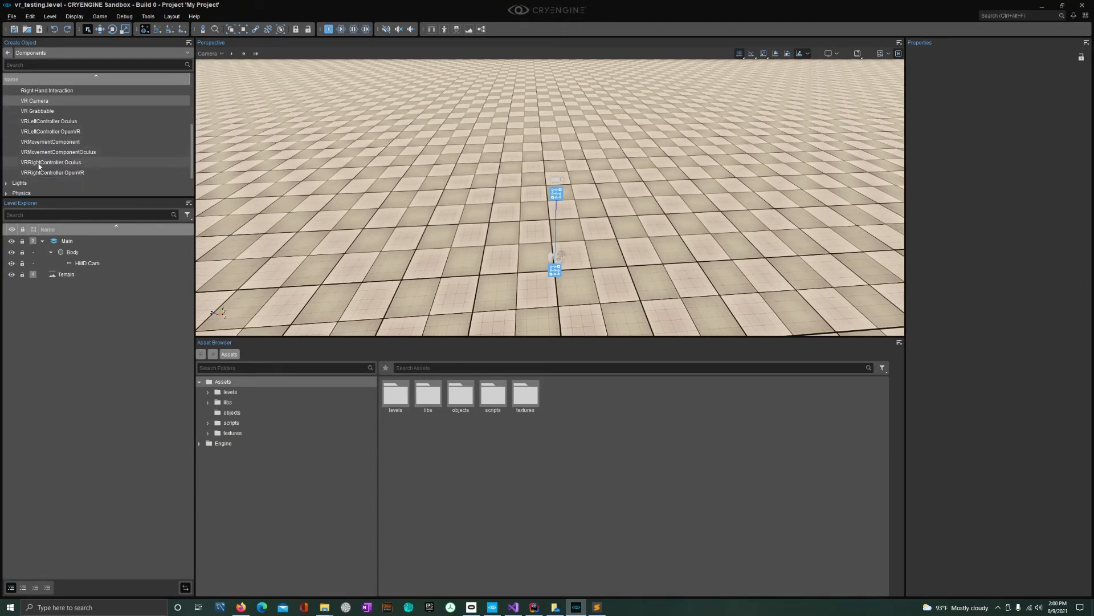
left_click(61, 122)
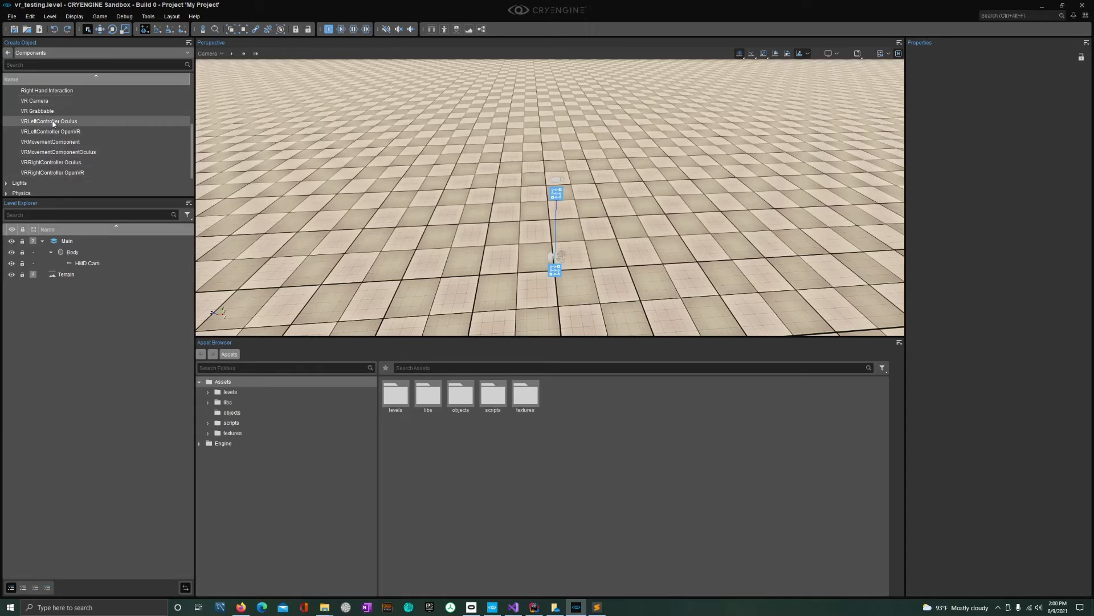
left_click(468, 277)
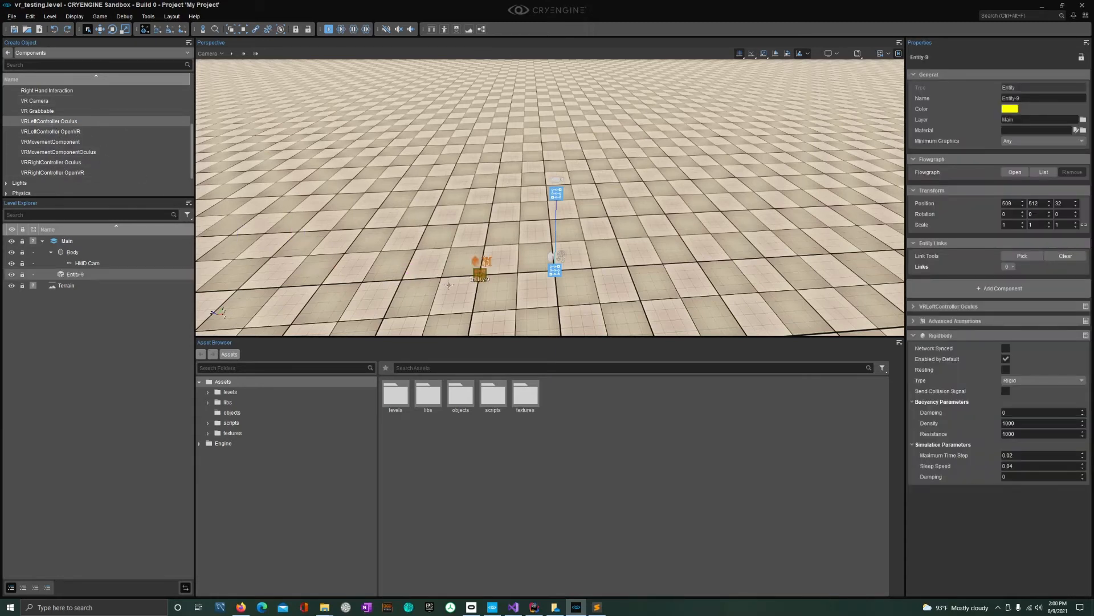
double_click(79, 276)
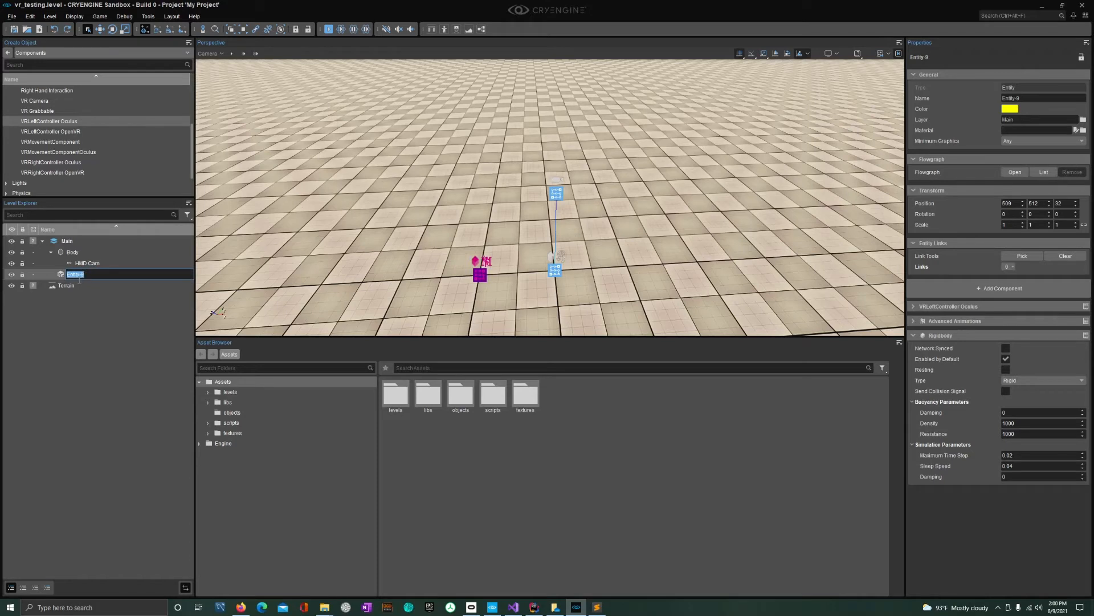
type("LeftHand")
key("Return")
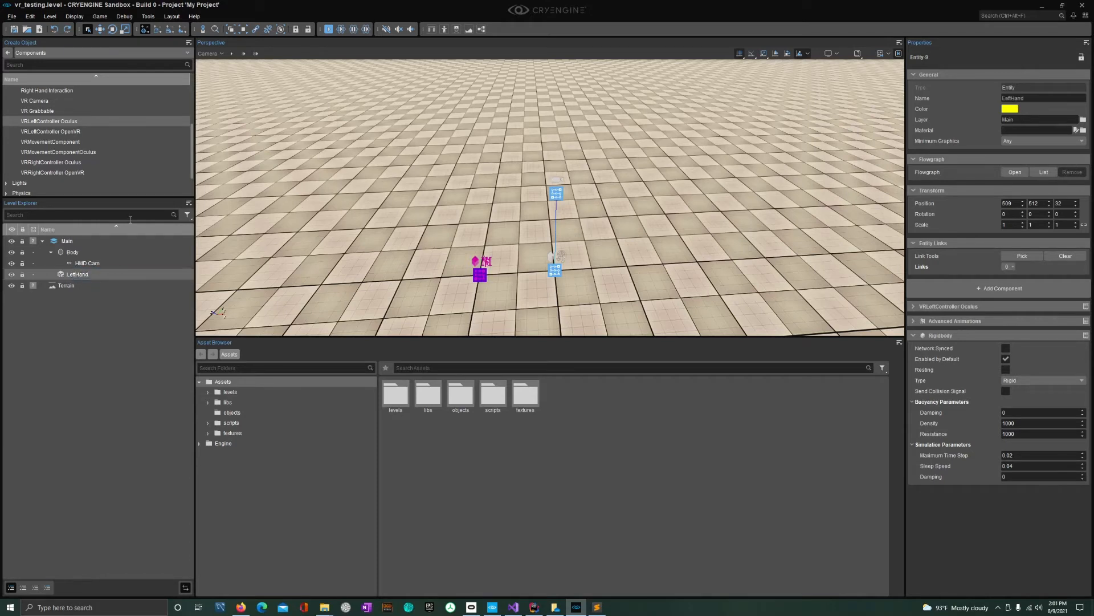
- Place a VRRightController Oculus component on the Body's other side at about 511, 512, 32 and name it RightHand
left_click(59, 165)
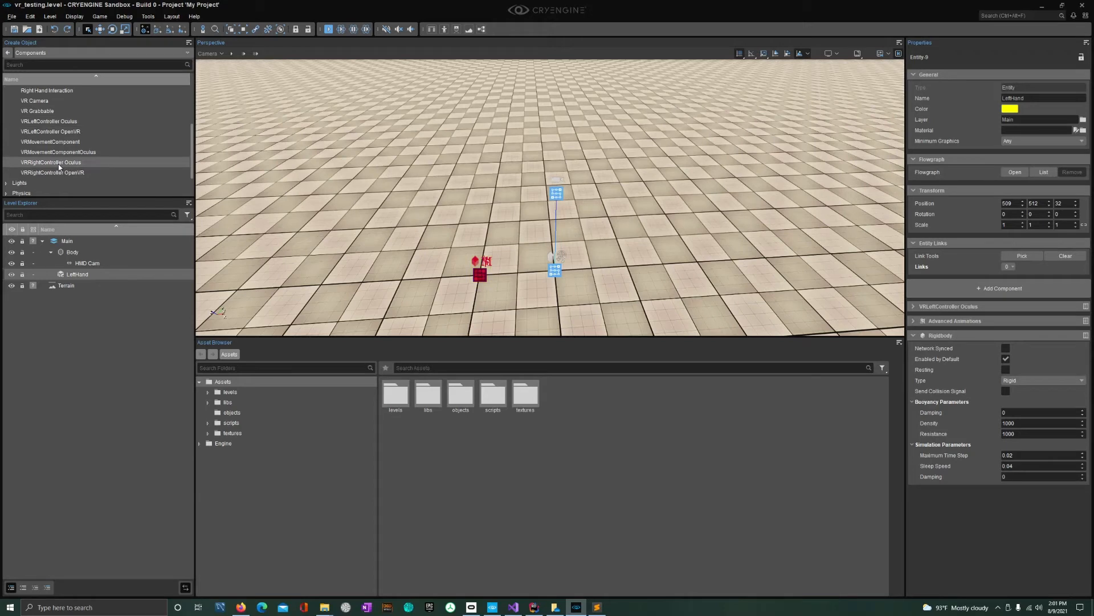
left_click(648, 271)
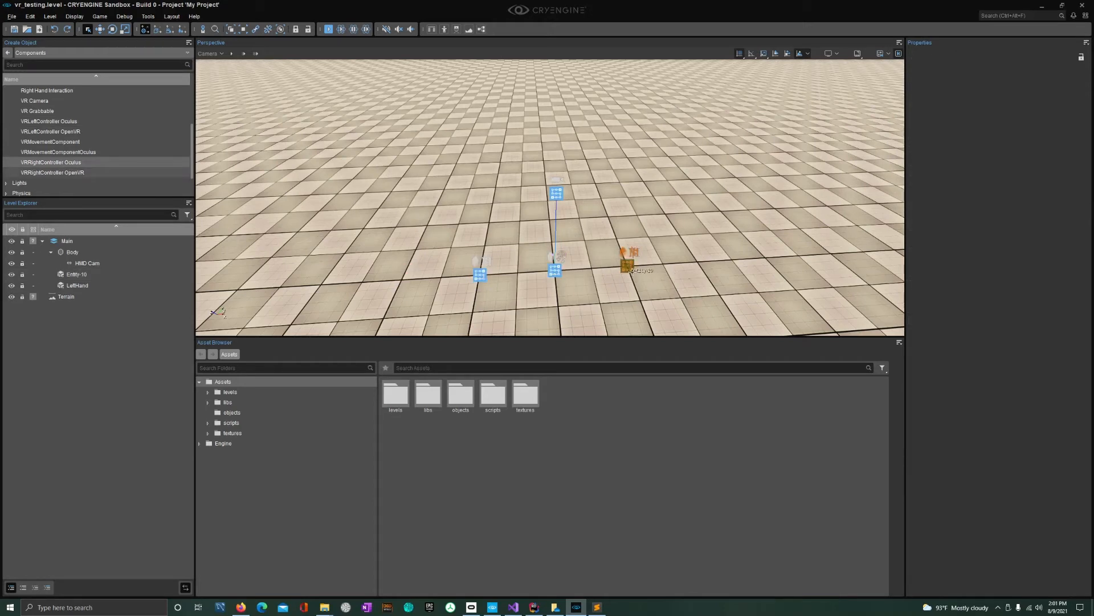
left_click(627, 265)
double_click(68, 274)
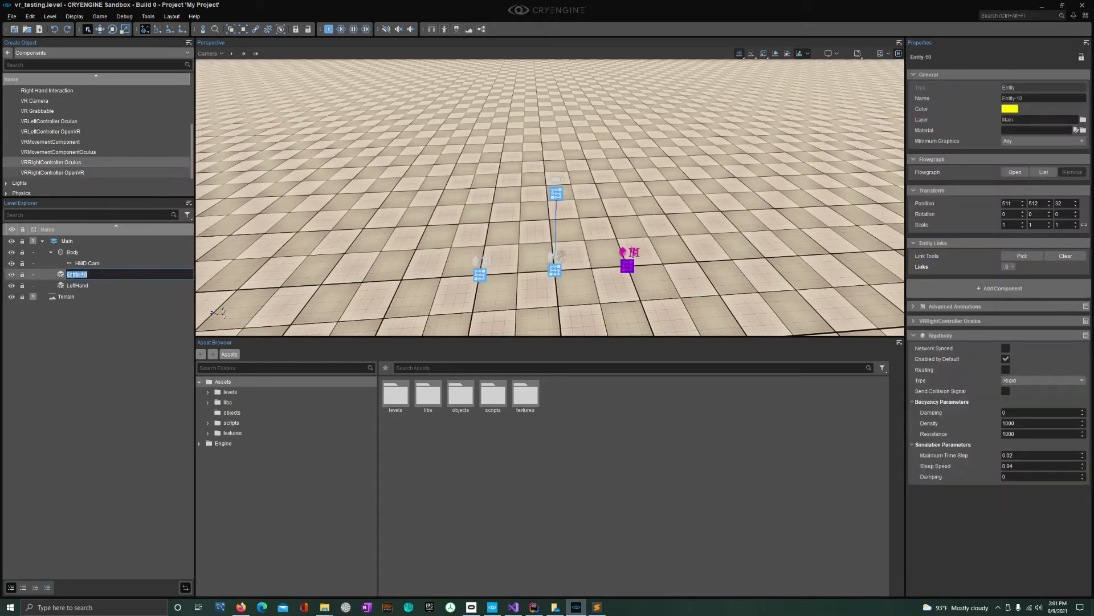
type("RightHand")
key("Return")
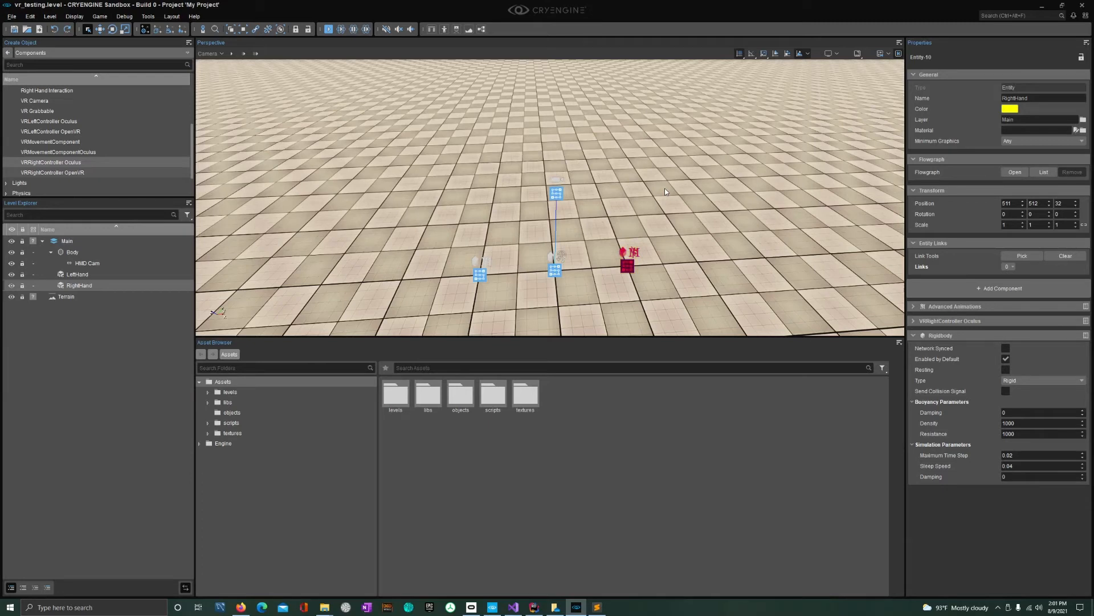
- Test the hand entities with Physics/AI simulation briefly enabled, and run the level in game mode
left_click(341, 29)
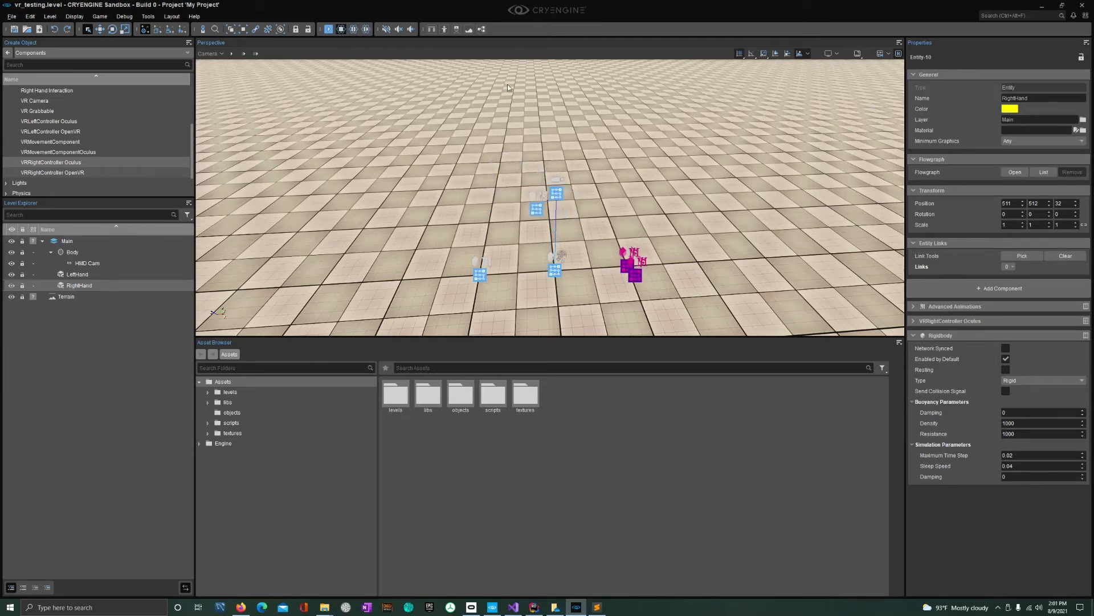
left_click(344, 30)
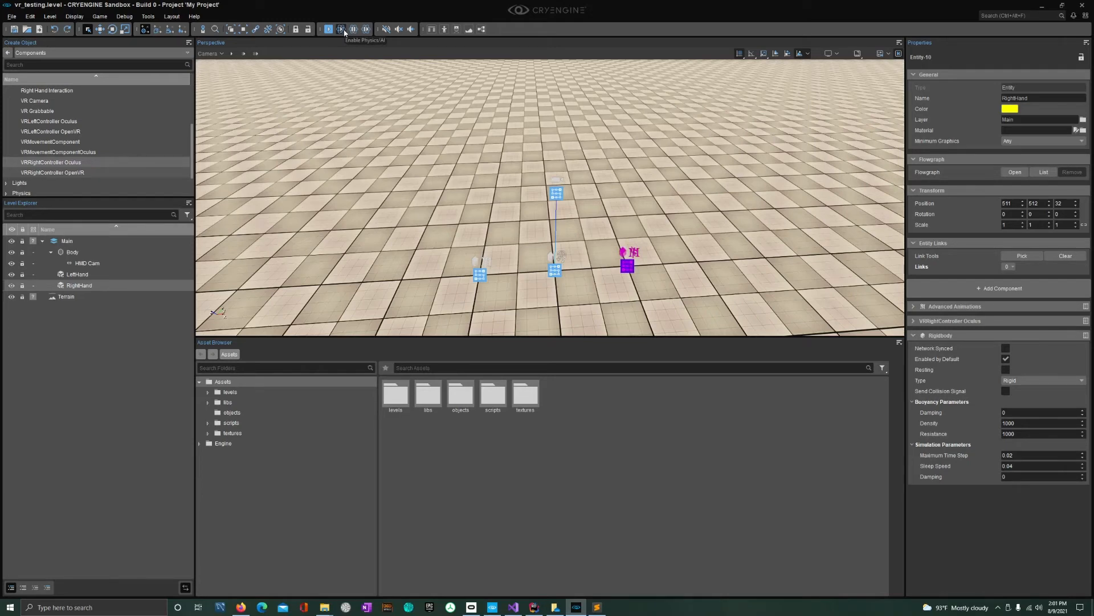
key("ctrl+g")
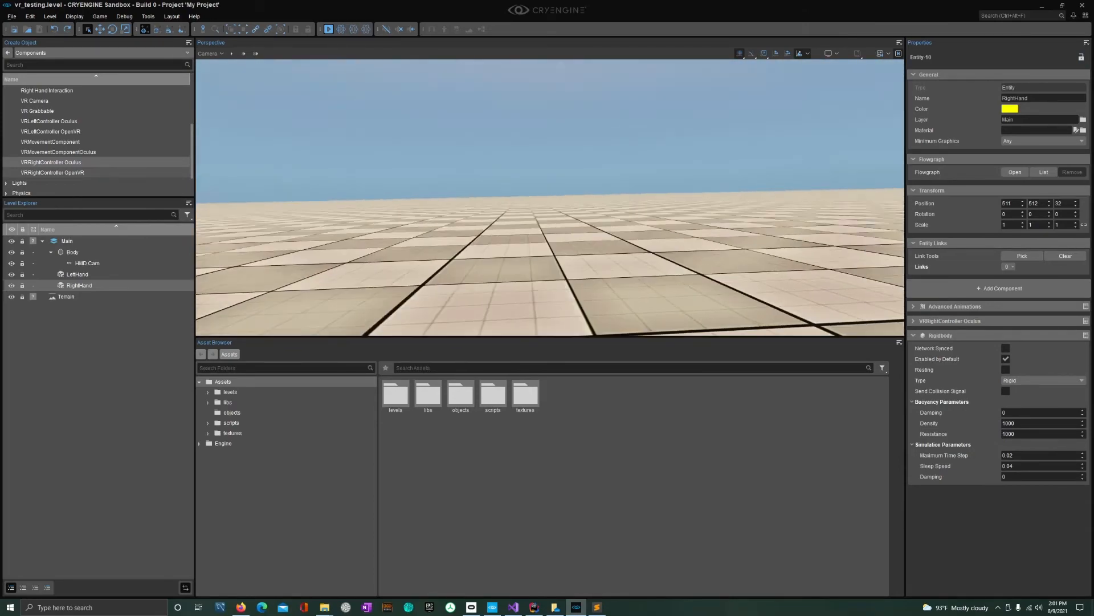
key("Escape")
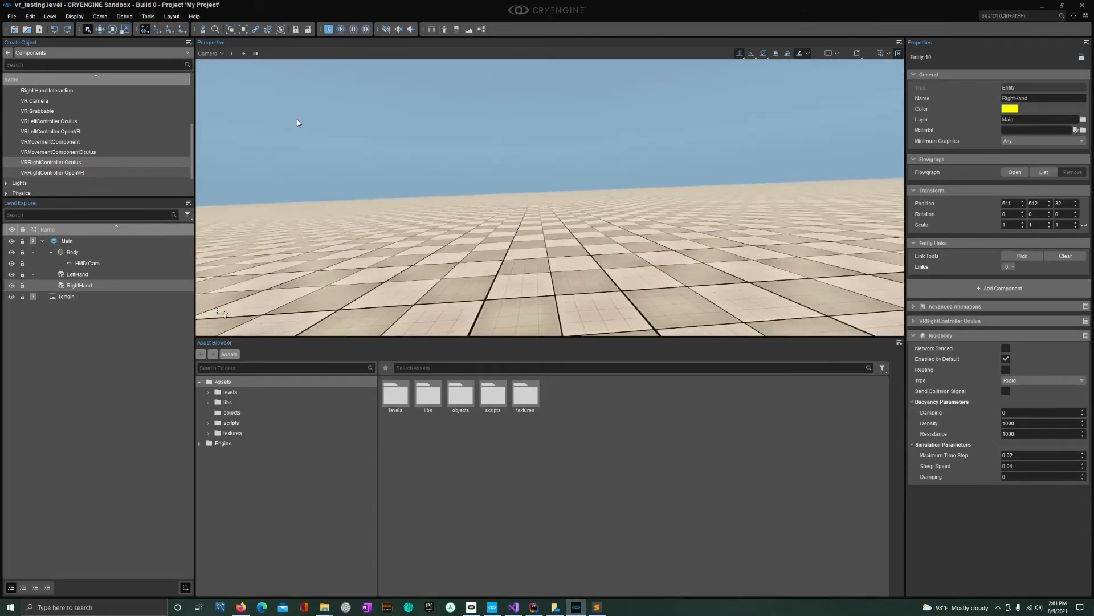
- Enable Physics/AI simulation and examine how the hand entities move around the Body from several viewpoints
left_click(341, 30)
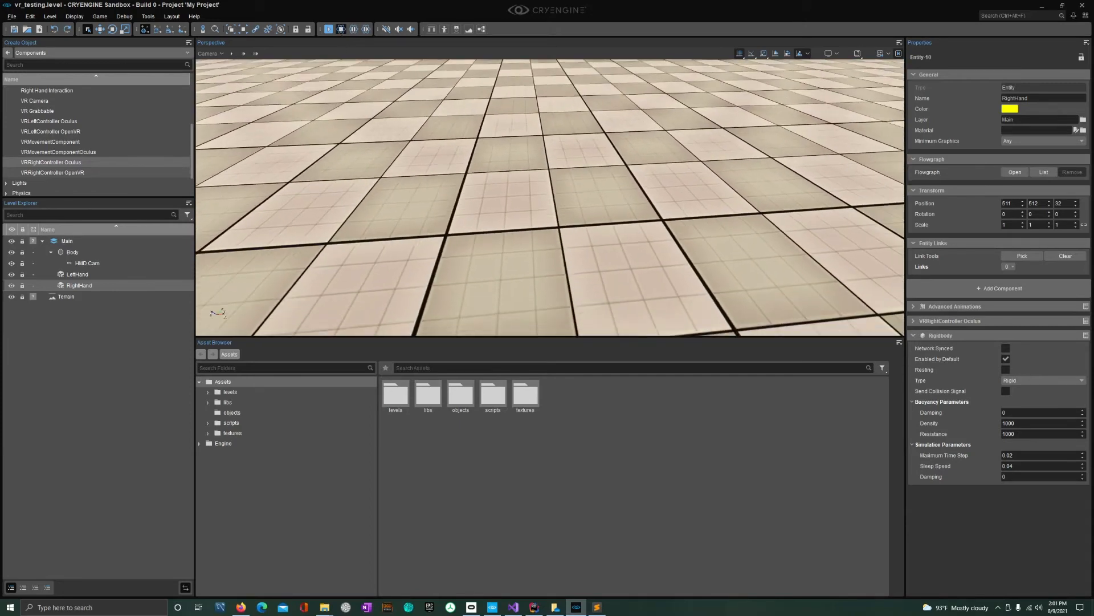
right_click_drag(359, 99, 367, 99)
key("s")
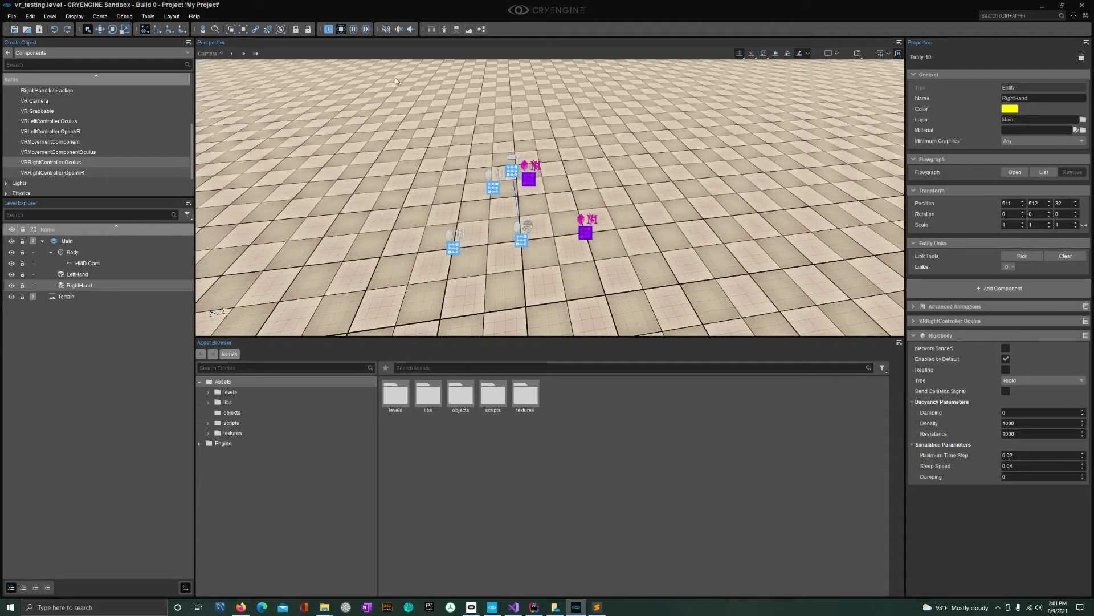
right_click_drag(395, 78, 513, 63)
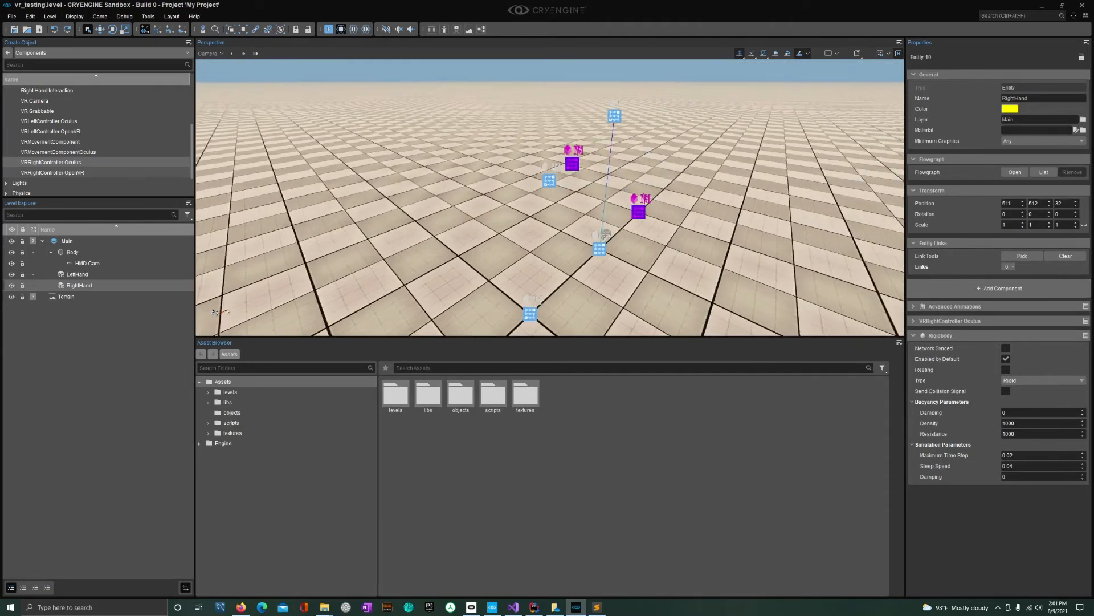
right_click_drag(513, 319, 554, 331)
left_click(580, 271)
key("w")
key("w")
left_click(900, 55)
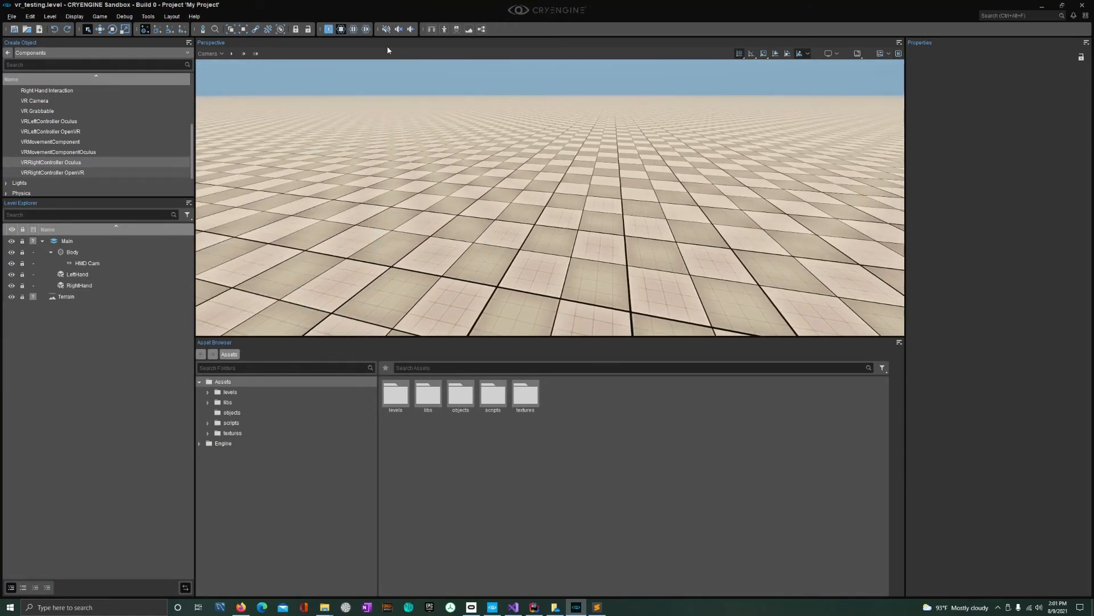
right_click_drag(388, 78, 274, 80)
key("s")
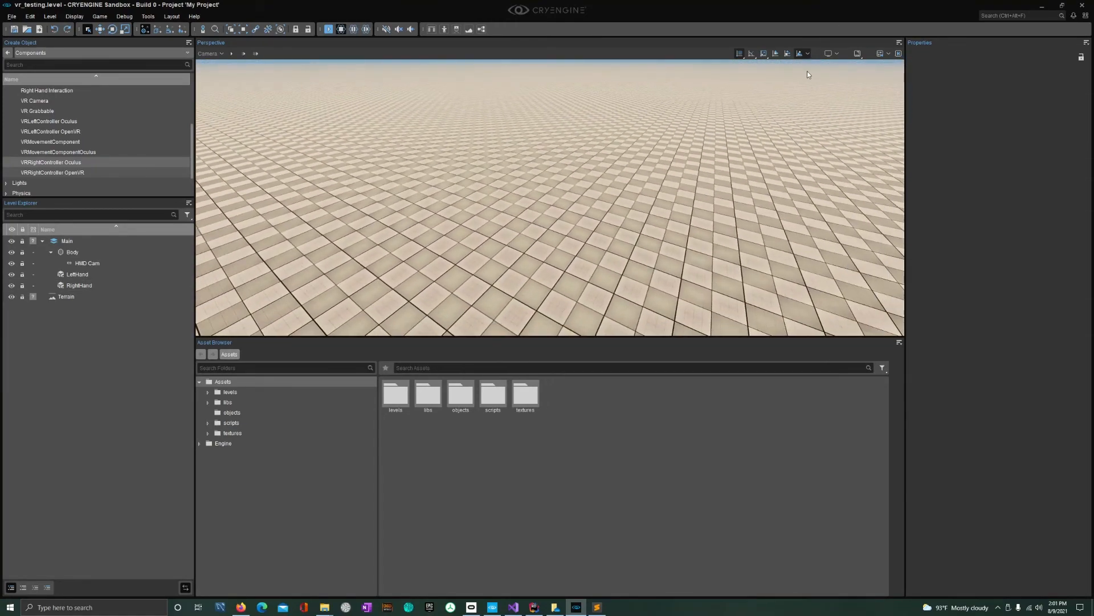
left_click(898, 54)
key("w")
mouse_move(659, 203)
right_mouse_down()
mouse_move(604, 202)
mouse_move(659, 204)
right_mouse_up()
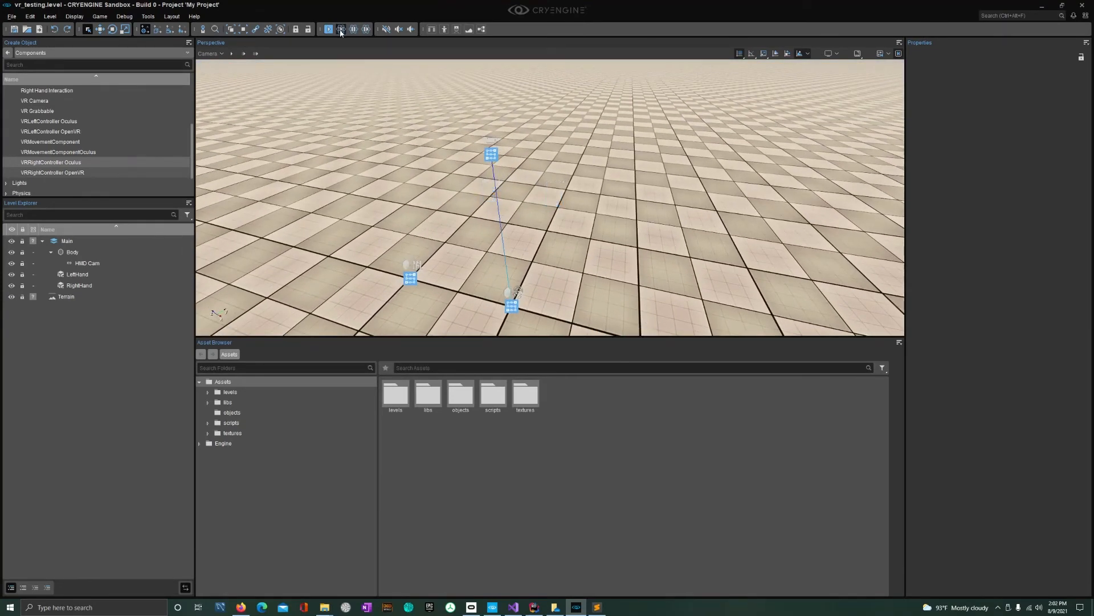
- Examine the Advanced Animations component settings of the LeftHand entity
left_click(83, 275)
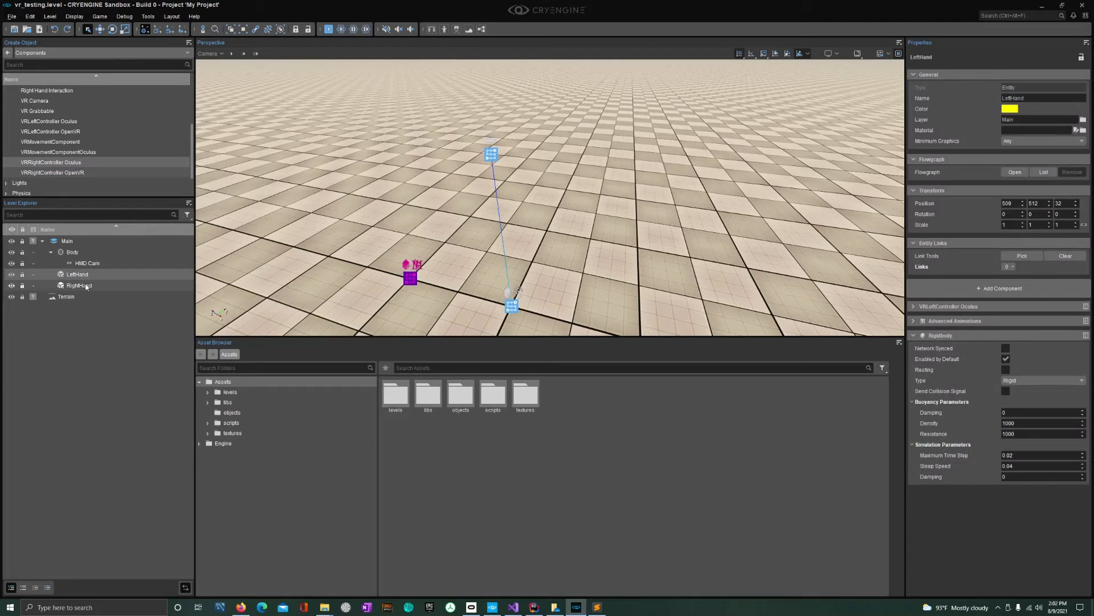
left_click(86, 285, "ctrl")
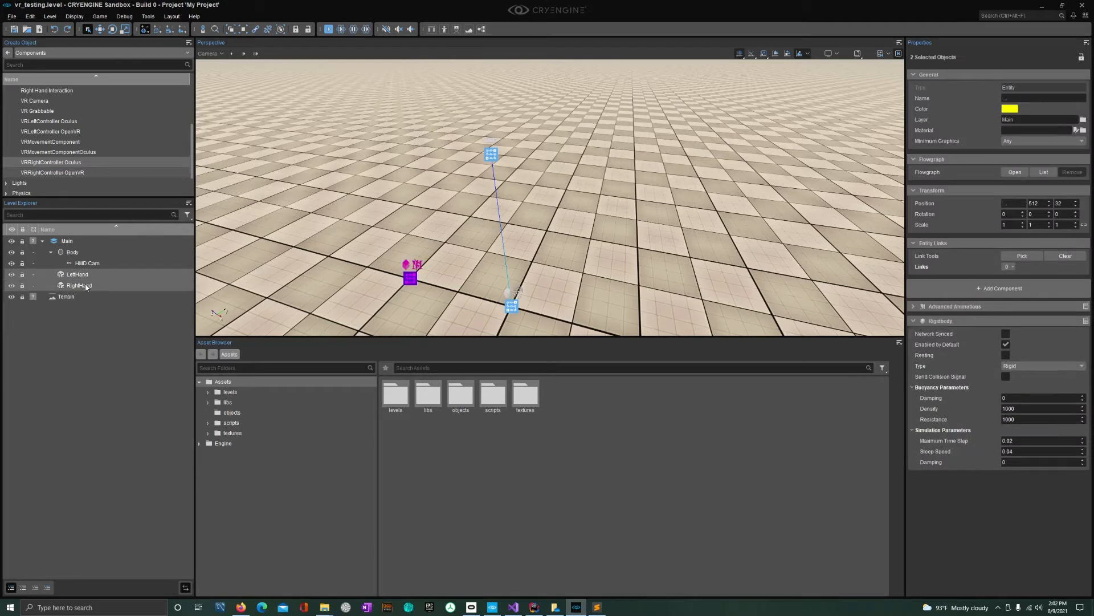
left_click(135, 274)
key("F2")
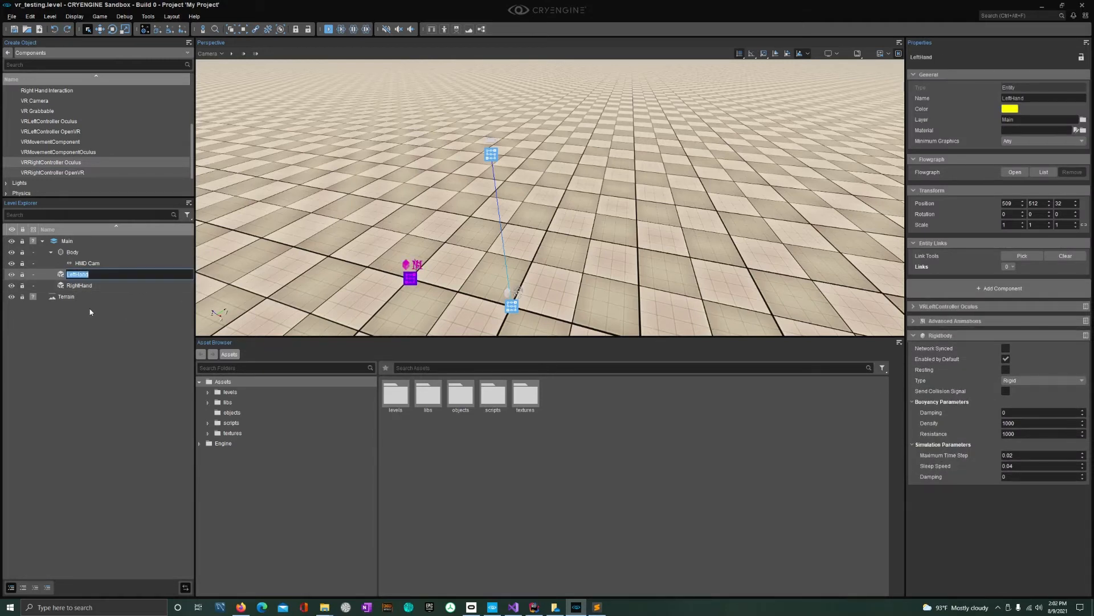
left_click(84, 286)
left_click(117, 275)
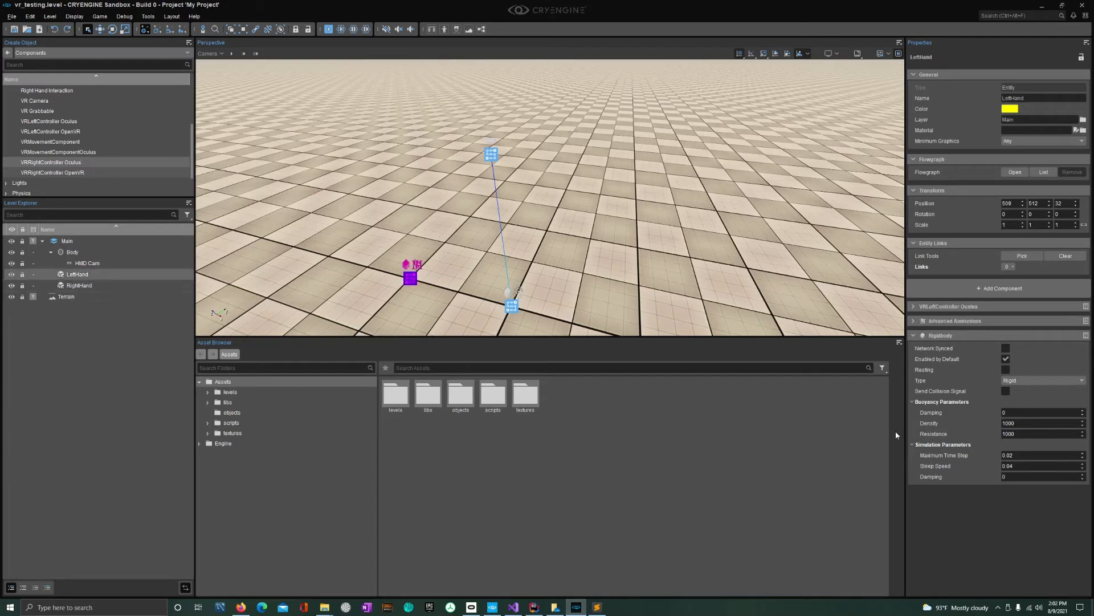
left_click(918, 320)
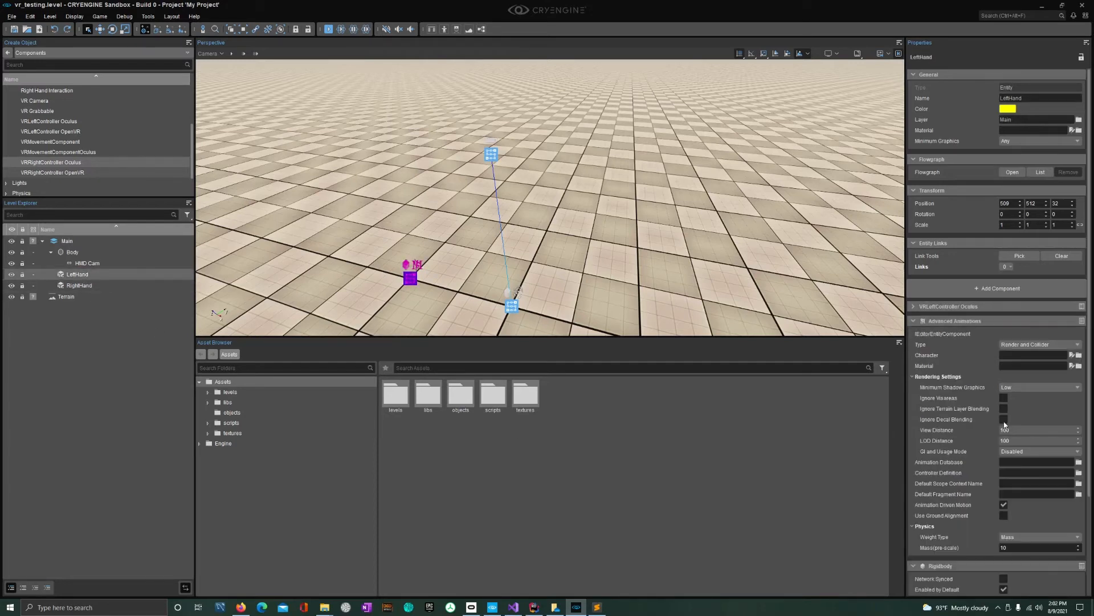
scroll(1006, 426, "down", 2)
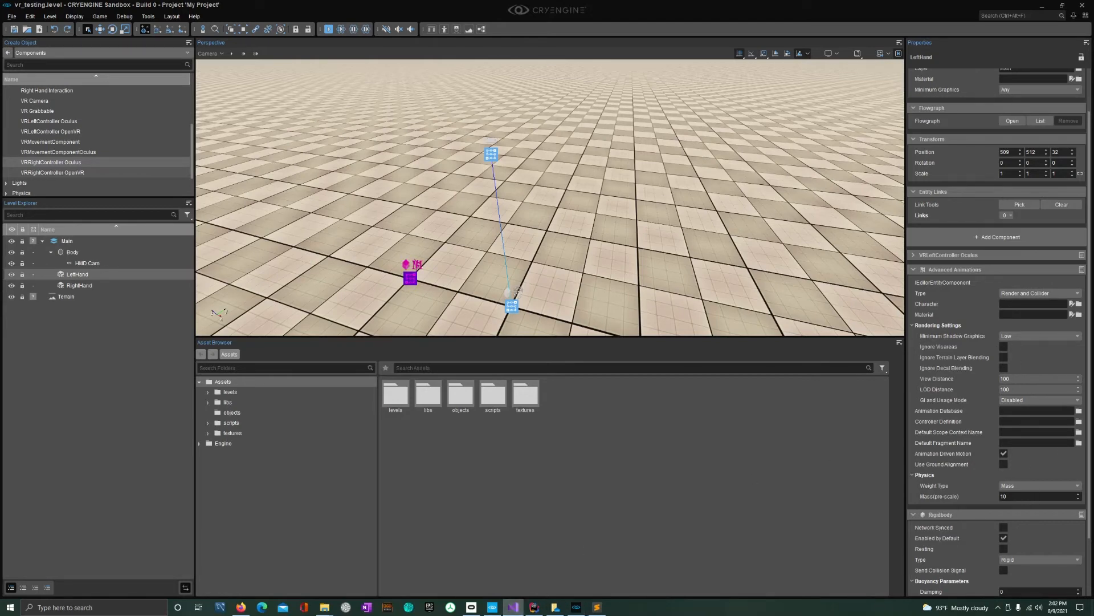
- Switch to Visual Studio and examine the commented-out animation setup in the Initialize function of VRLeftControllerOculus.cpp
left_click(513, 607)
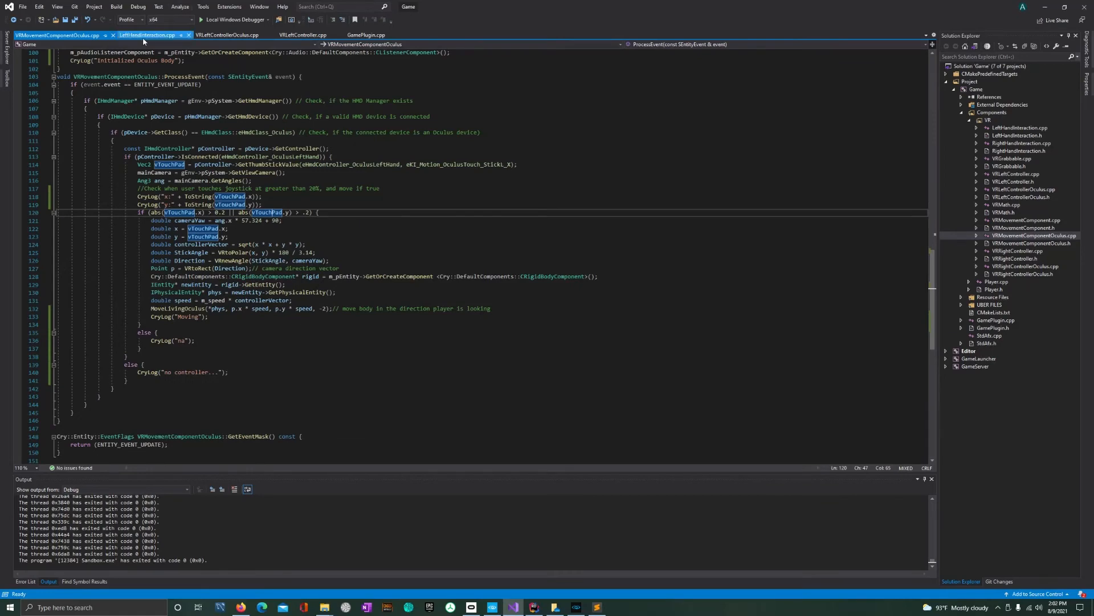
scroll(247, 148, "up", 11)
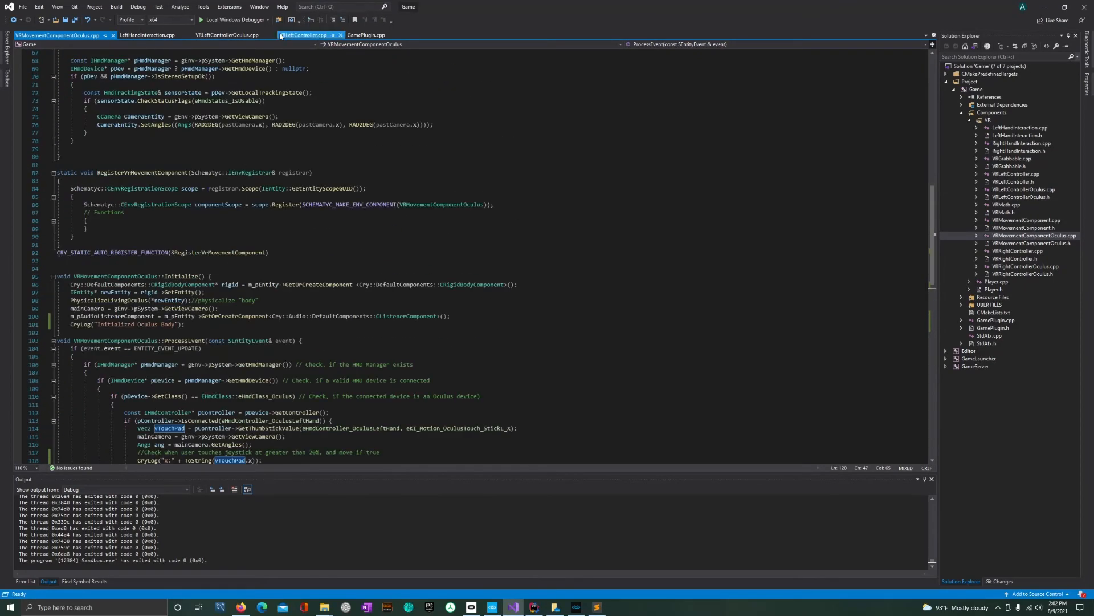
left_click(227, 34)
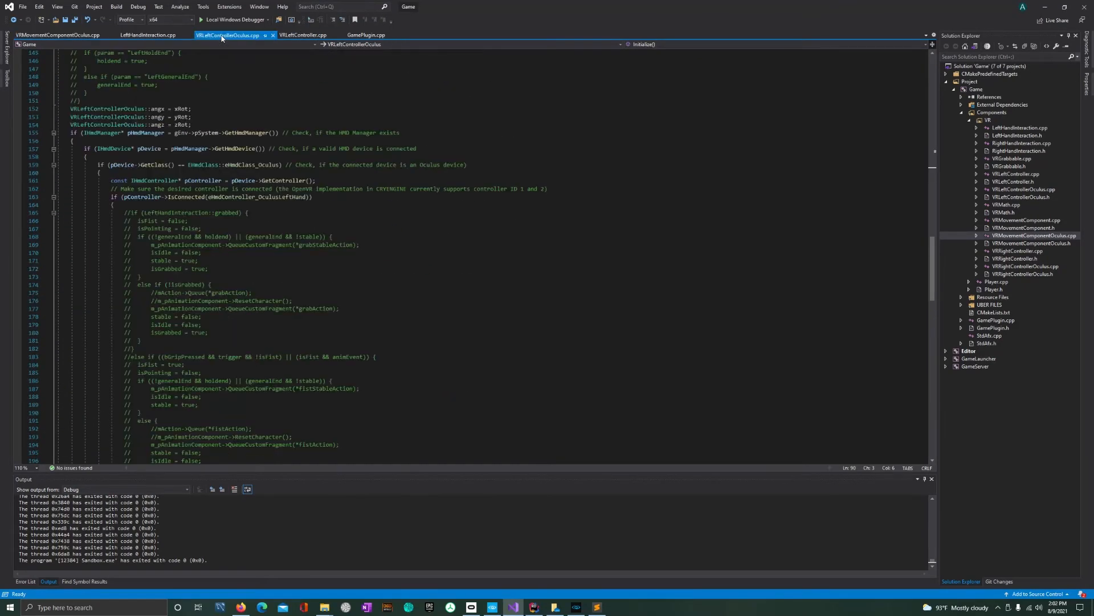
scroll(167, 280, "up", 15)
scroll(167, 280, "up", 8)
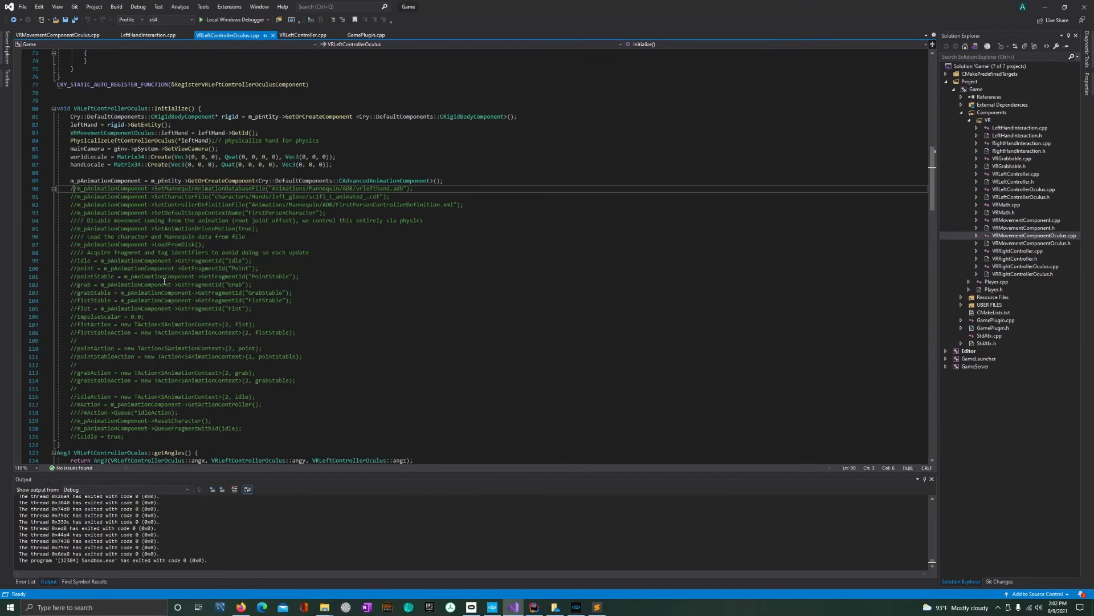
scroll(84, 209, "down", 3)
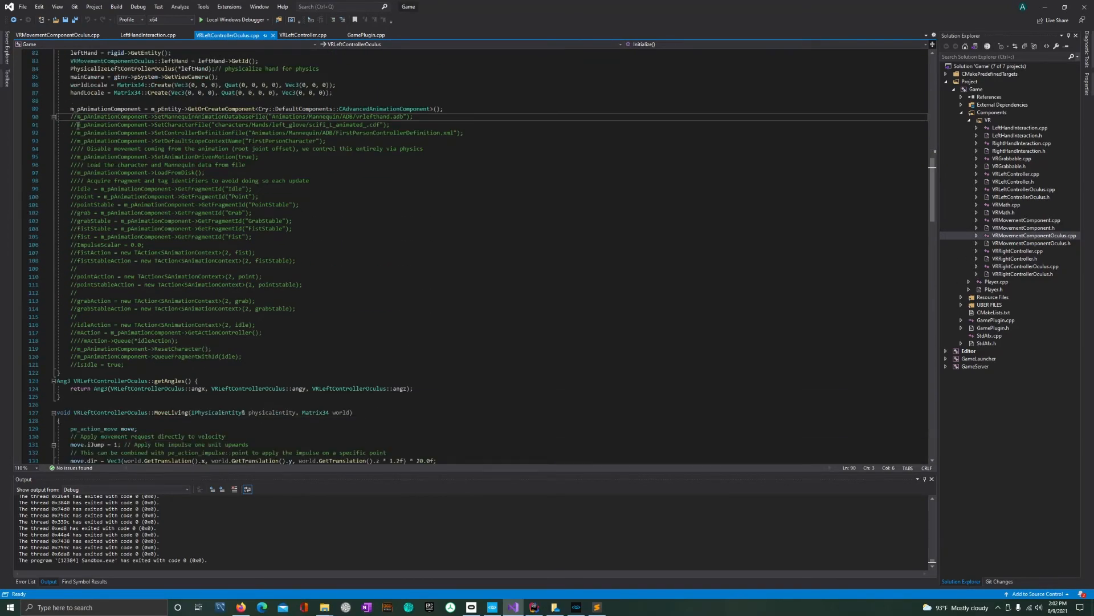
left_click_drag(78, 125, 78, 252)
left_click(78, 252)
left_click(80, 198)
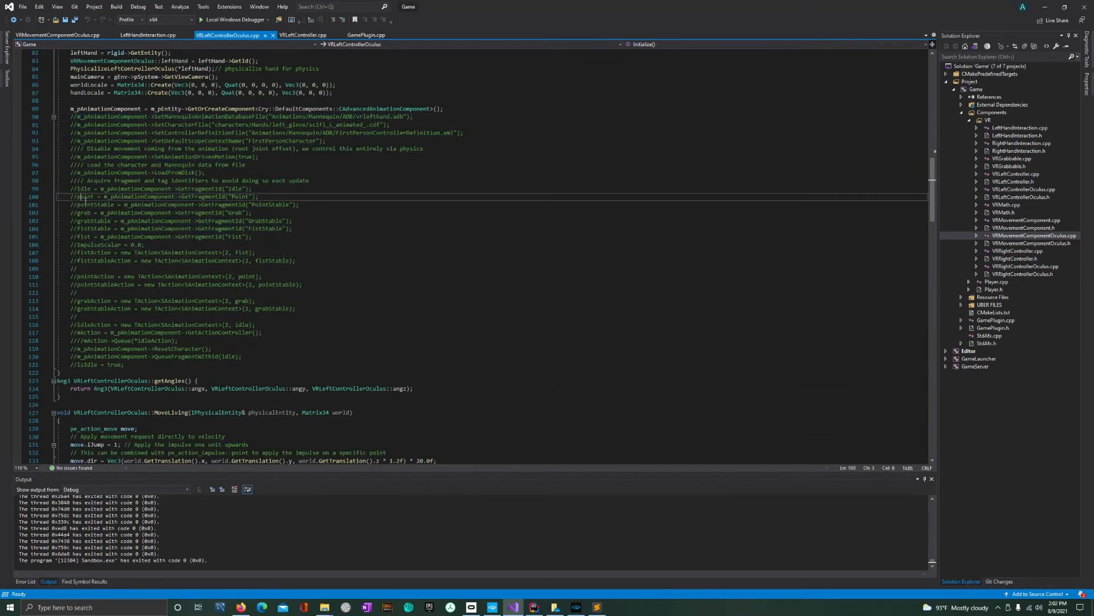
left_click(91, 211)
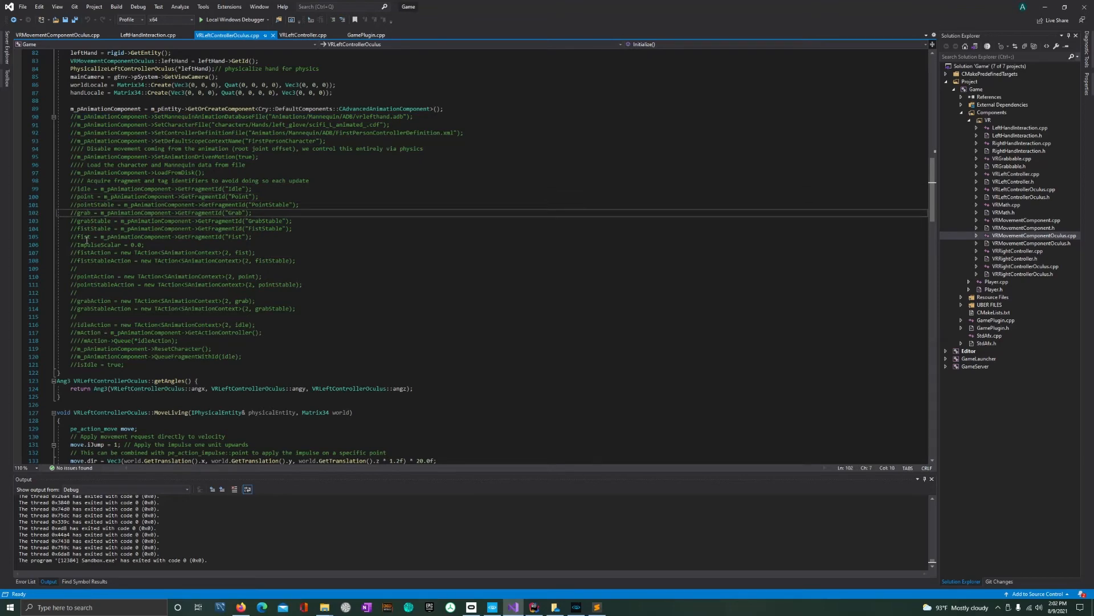
left_click(85, 237)
- Examine the commented-out hand animation logic and the controller orientation code in the ProcessEvent function of VRLeftControllerOculus.cpp
scroll(78, 304, "down", 6)
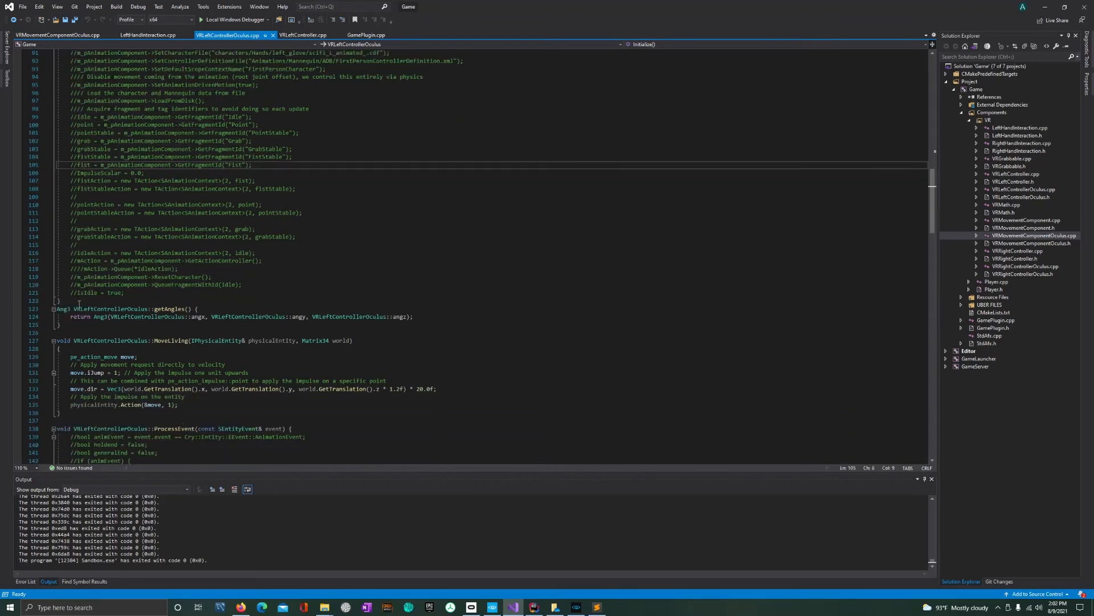
scroll(79, 304, "down", 9)
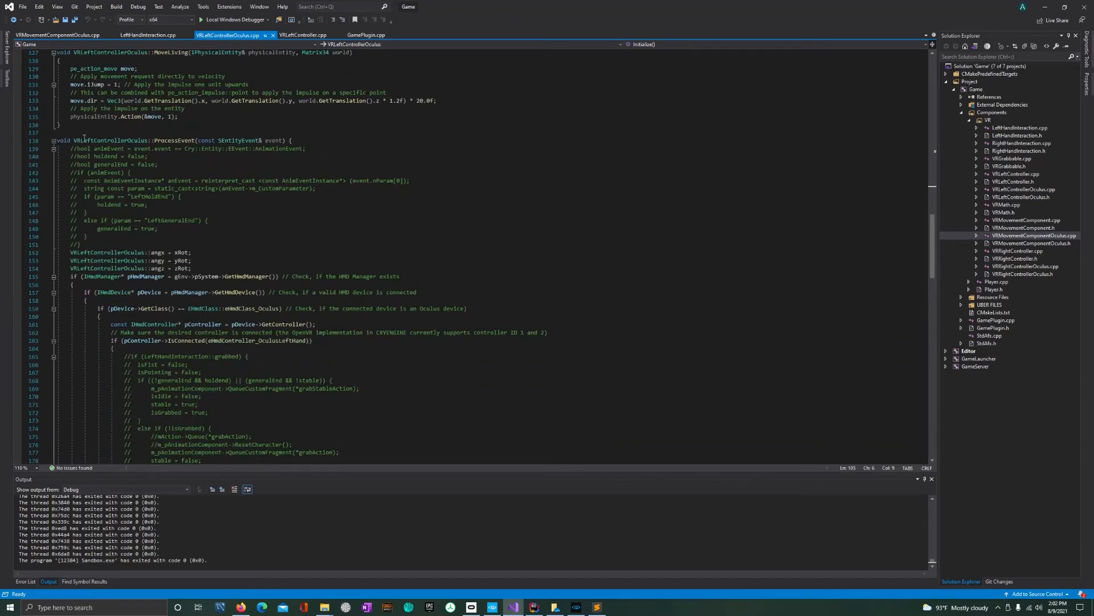
scroll(85, 139, "down", 18)
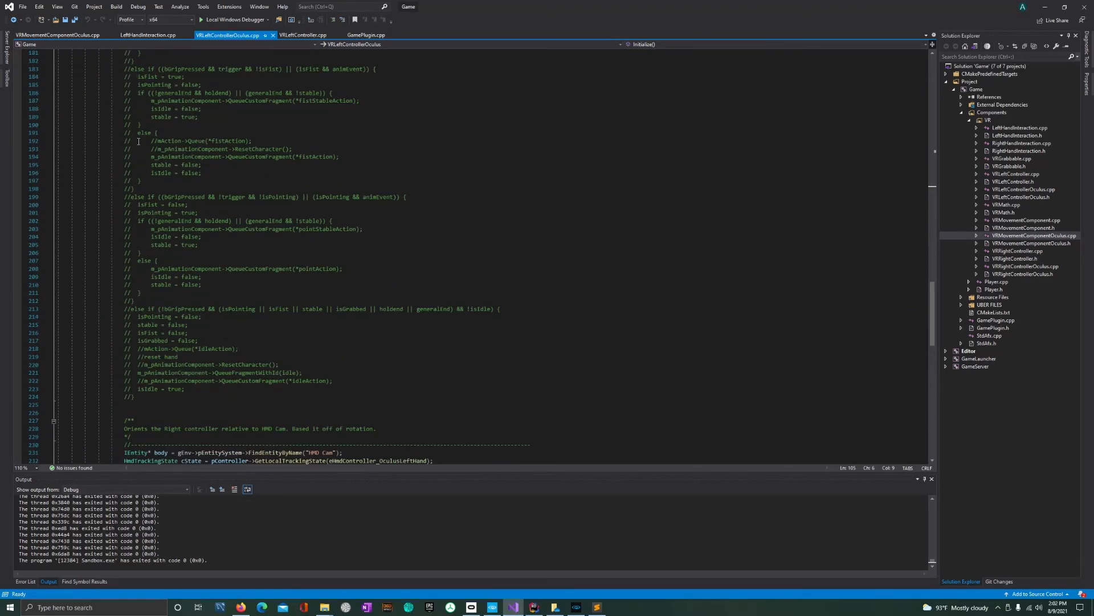
scroll(138, 142, "up", 6)
scroll(133, 198, "down", 10)
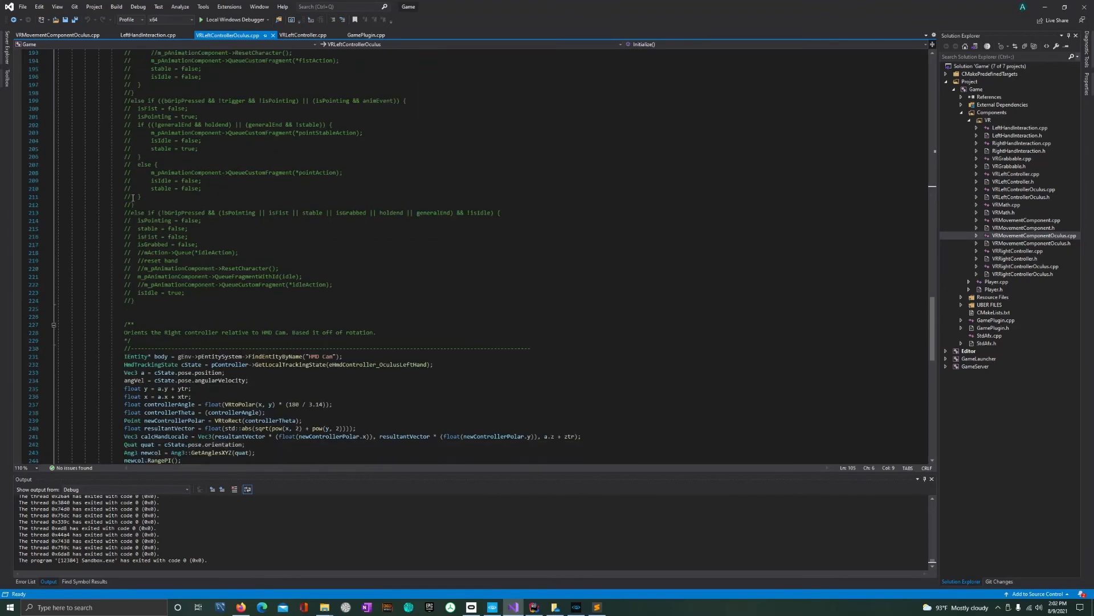
scroll(133, 197, "down", 5)
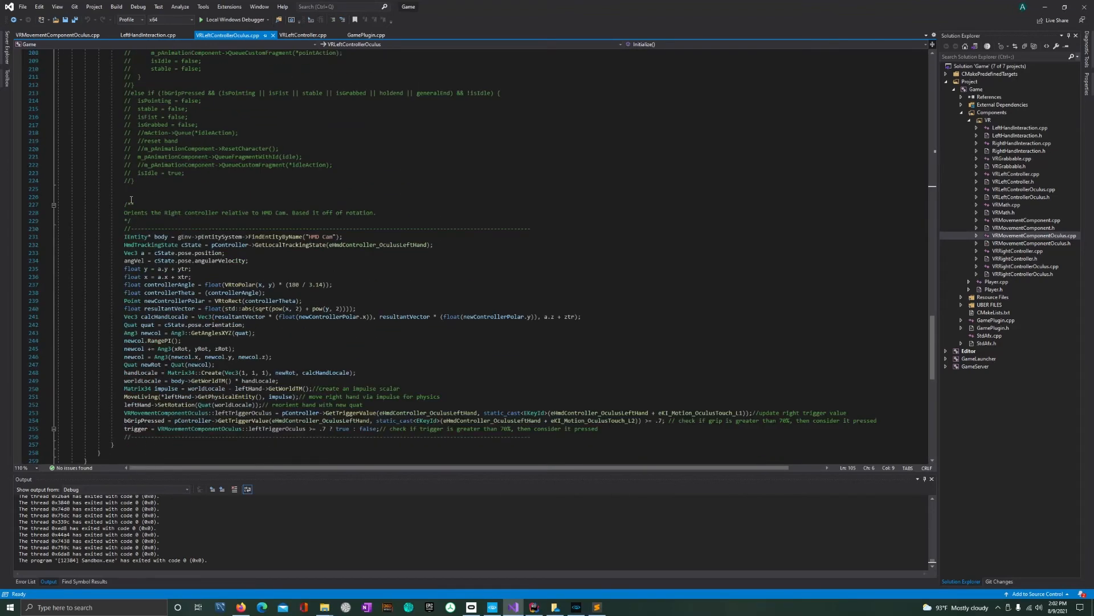
scroll(132, 200, "up", 20)
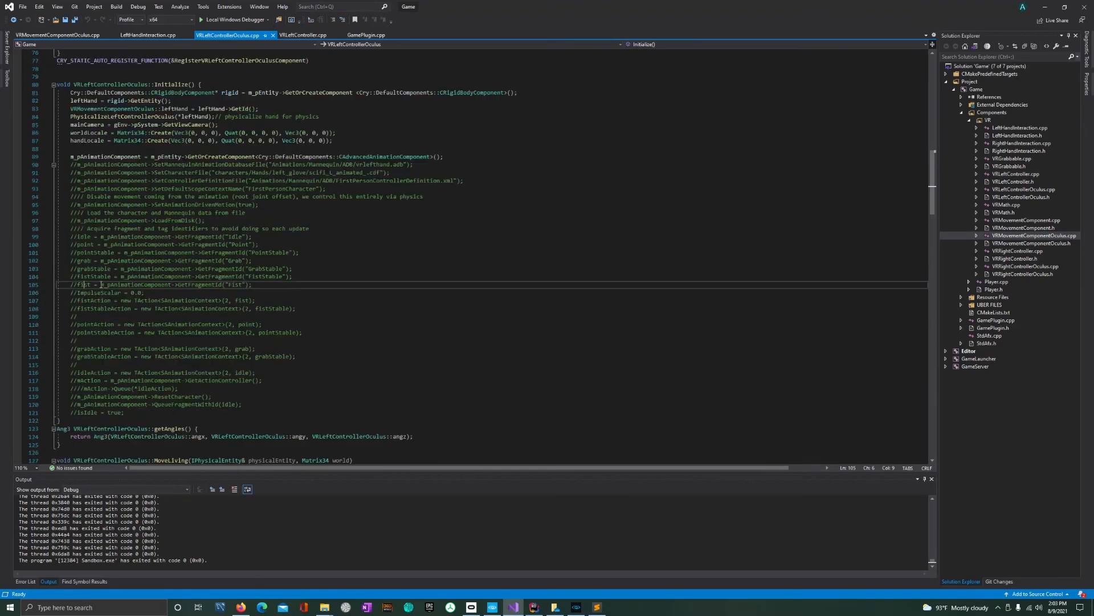
- Return to the CRYENGINE Sandbox and add a Mesh component to the LeftHand entity
left_click(1045, 6)
mouse_move(571, 234)
right_mouse_down()
mouse_move(589, 227)
mouse_move(604, 265)
mouse_move(599, 239)
mouse_move(579, 241)
right_mouse_up()
key("s")
key("w")
key("s")
key("d")
left_click(1026, 243)
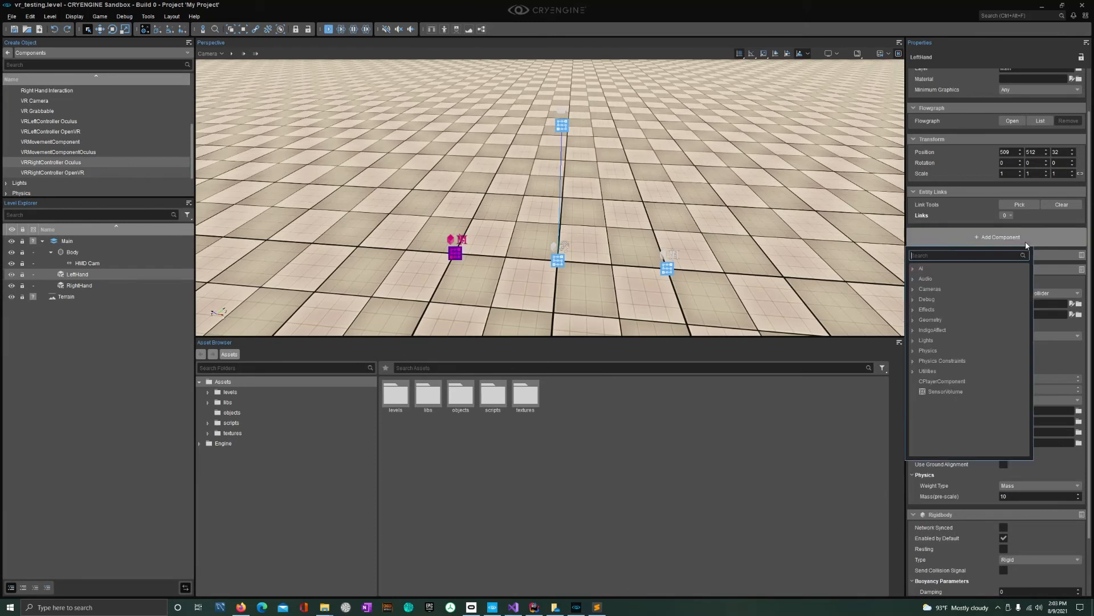
type("mesh")
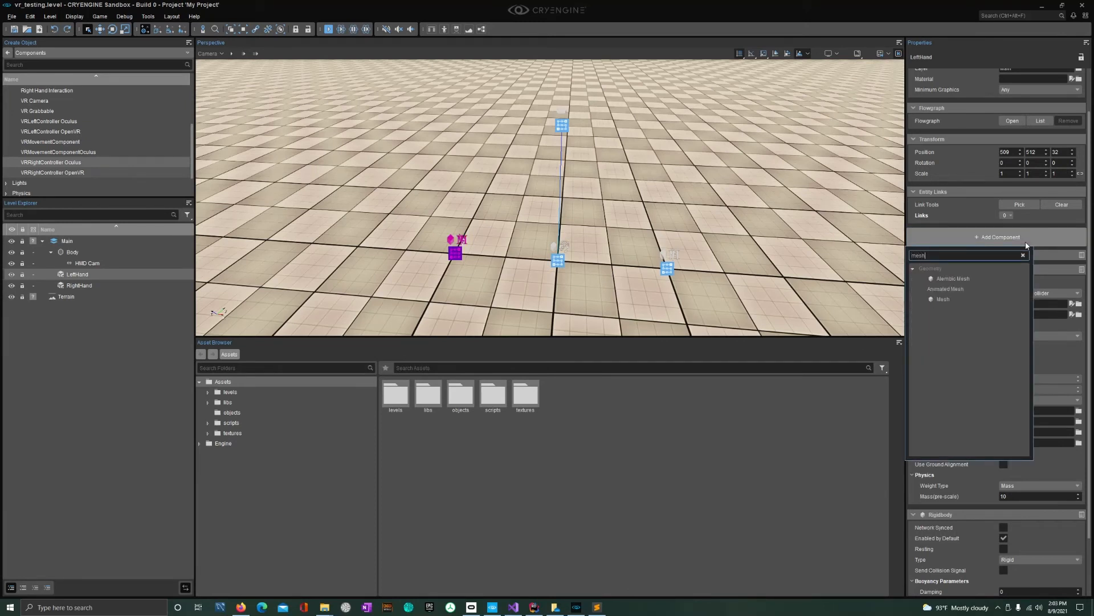
left_click(962, 300)
- Set the scale of LeftHand's Mesh component to 0.1 on all three axes
scroll(1015, 466, "down", 3)
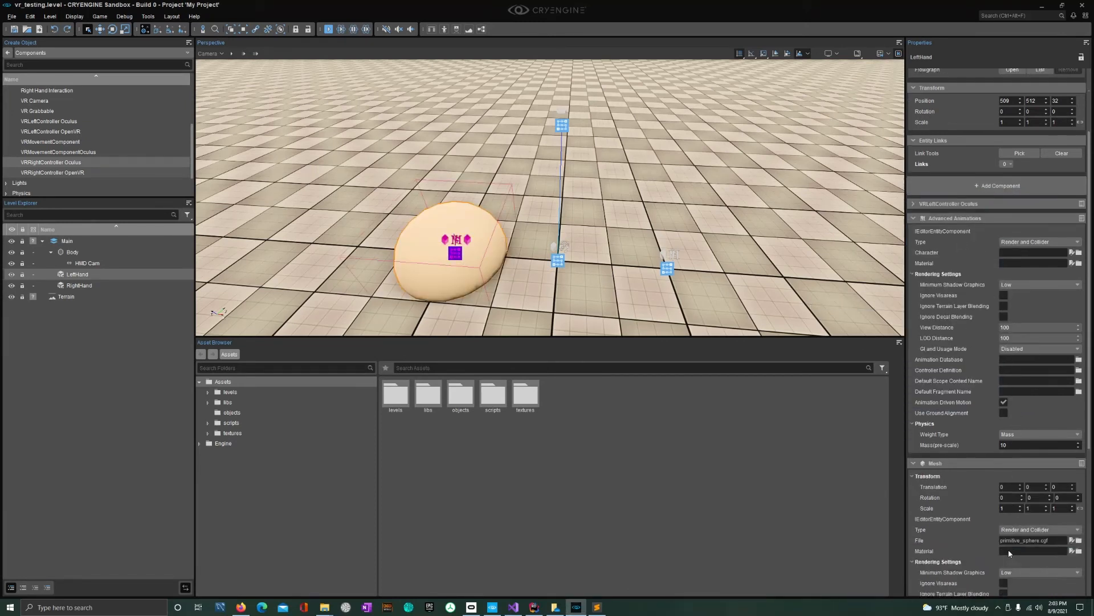
left_click(1015, 457)
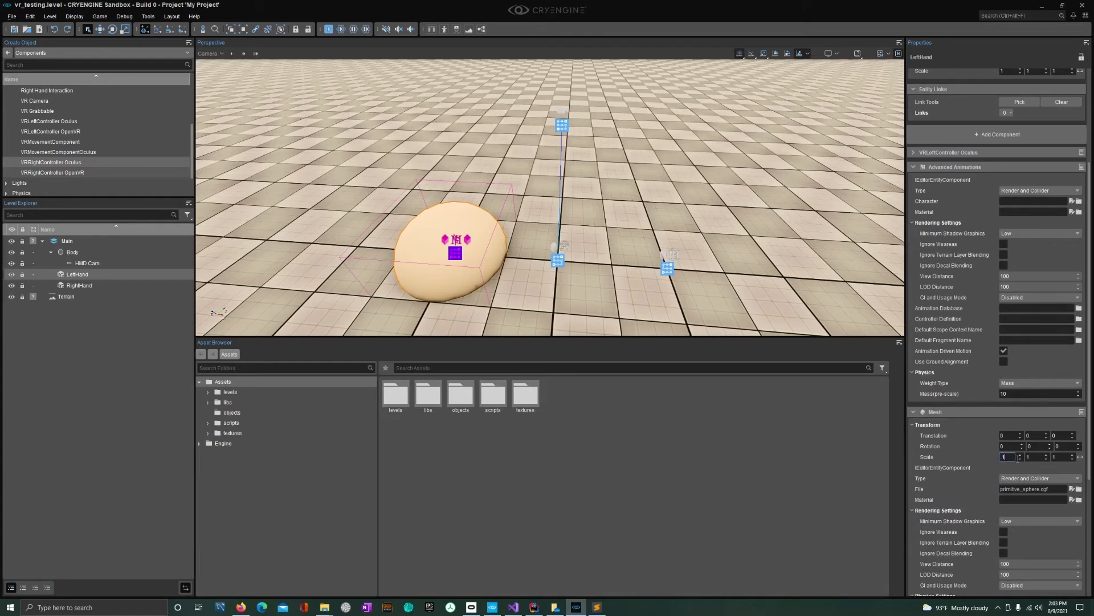
type("0.1")
key("Tab")
type("0.1")
key("Tab")
type("0.1")
key("Return")
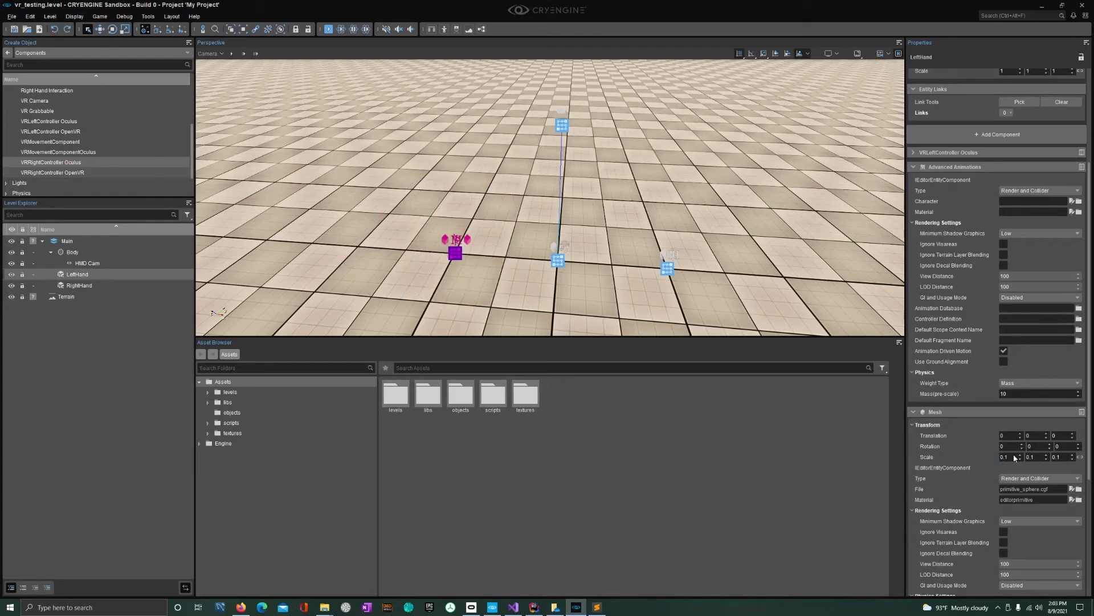
- Select the RightHand entity and add a Mesh component to it
left_click(701, 296)
left_click(953, 199)
type("mesh")
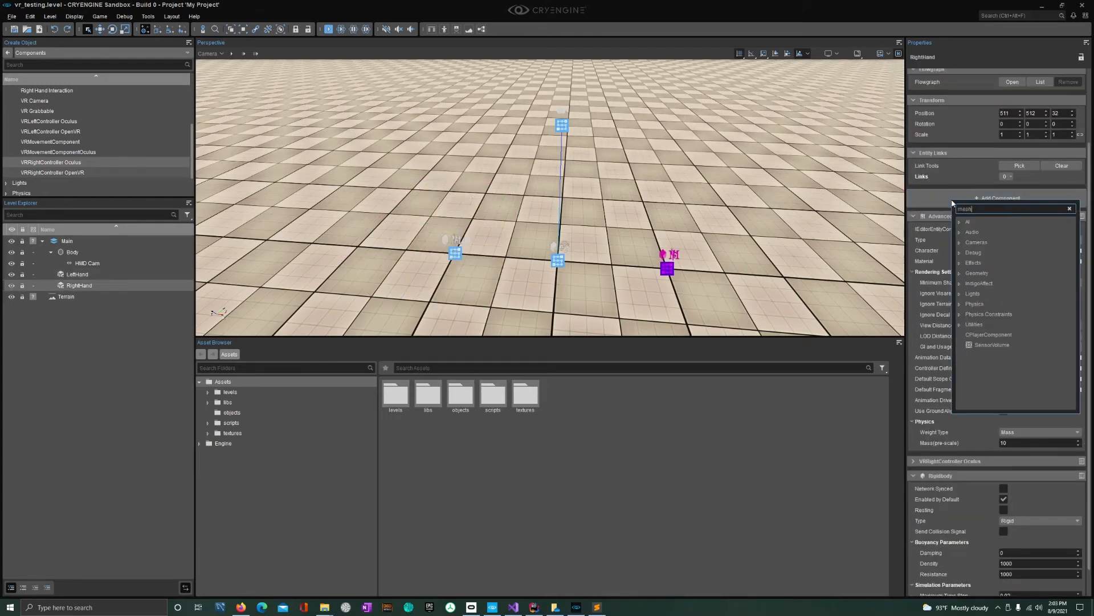
left_click(992, 253)
- Set the scale of RightHand's Mesh component to 0.1 on all three axes
scroll(1002, 454, "down", 5)
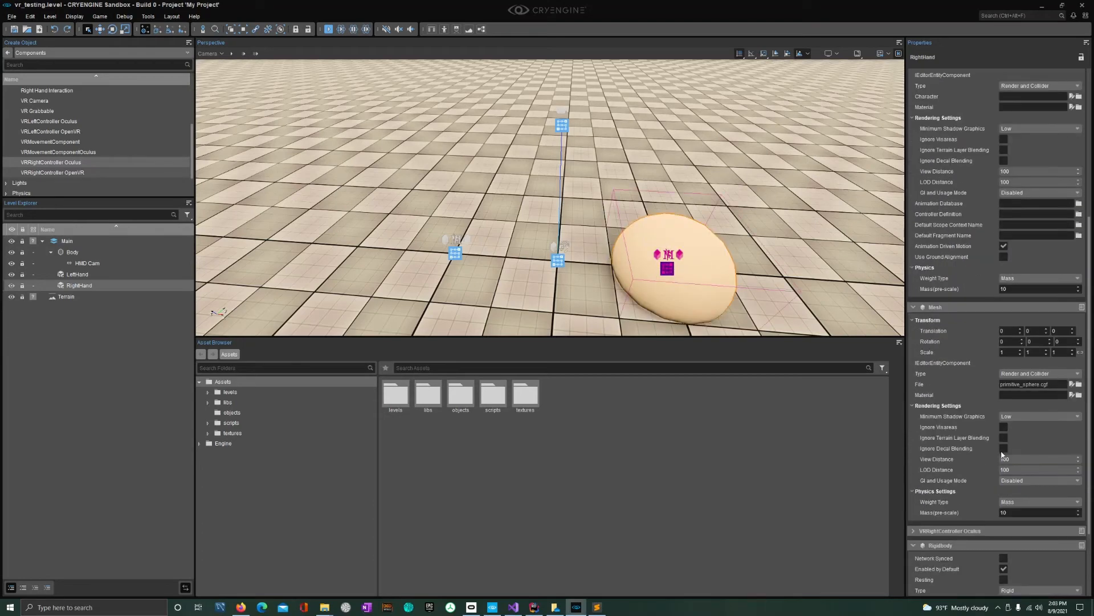
scroll(1002, 454, "down", 3)
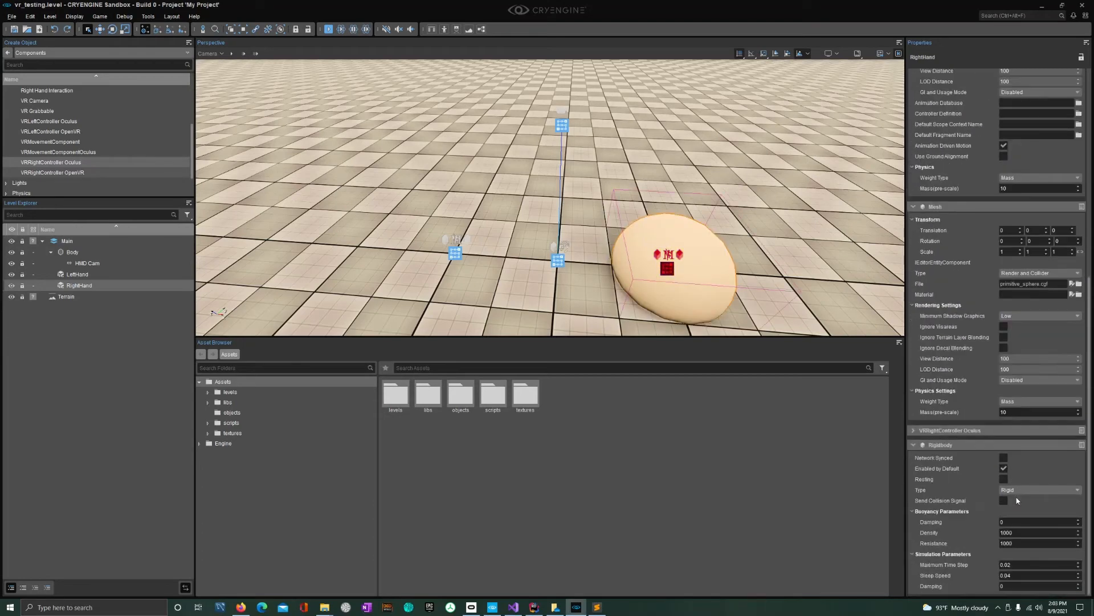
left_click(1012, 253)
type("0.1")
key("Return")
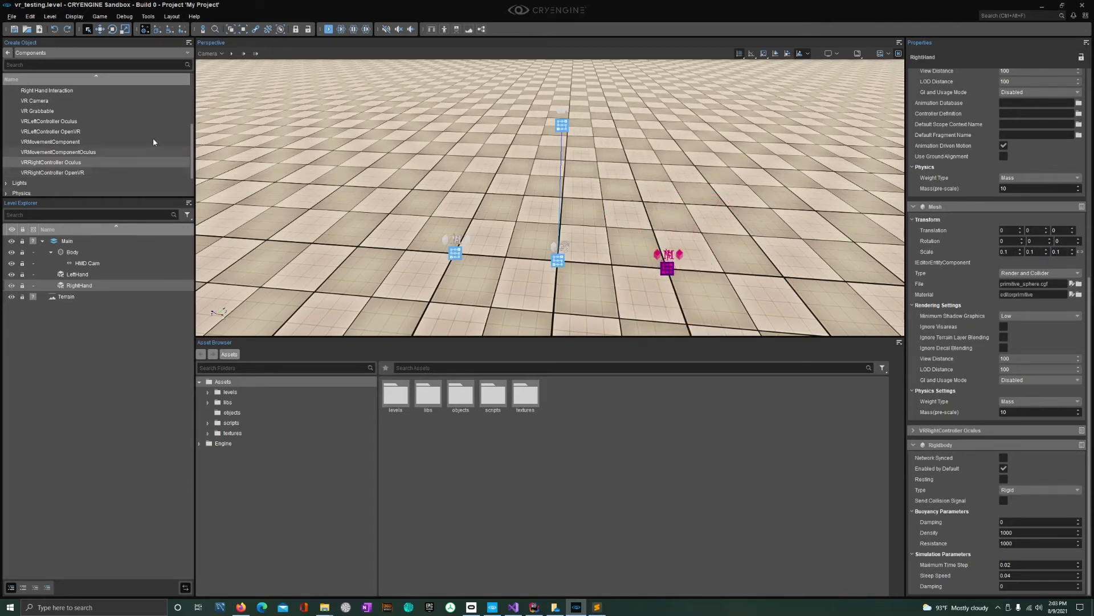
- Hide the viewport helpers and test the hand spheres in game mode and with Physics/AI simulation briefly enabled
right_click_drag(517, 186, 431, 130)
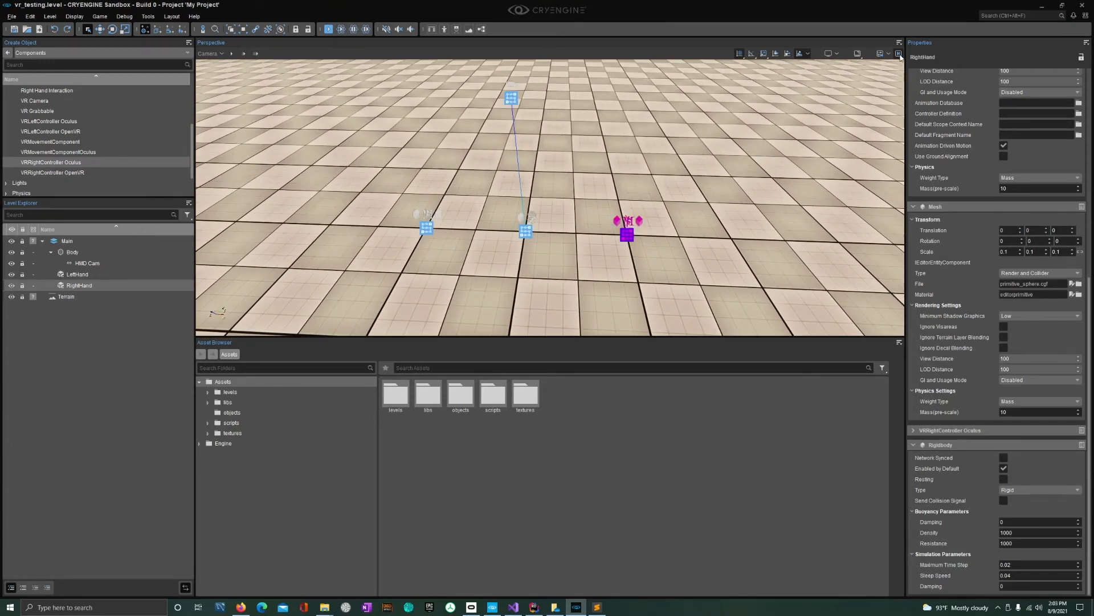
key("ctrl+g")
left_click(341, 29)
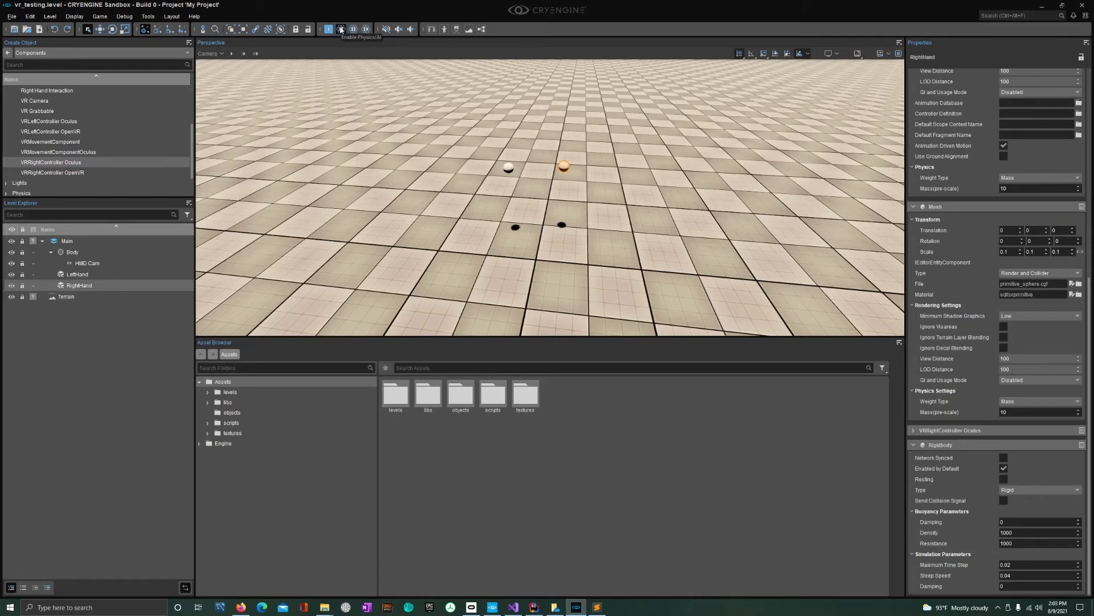
left_click(341, 29)
left_click(342, 31)
- Set the viewport's Stereo Mode to Dual Rendering for the VR headset output
left_click(835, 54)
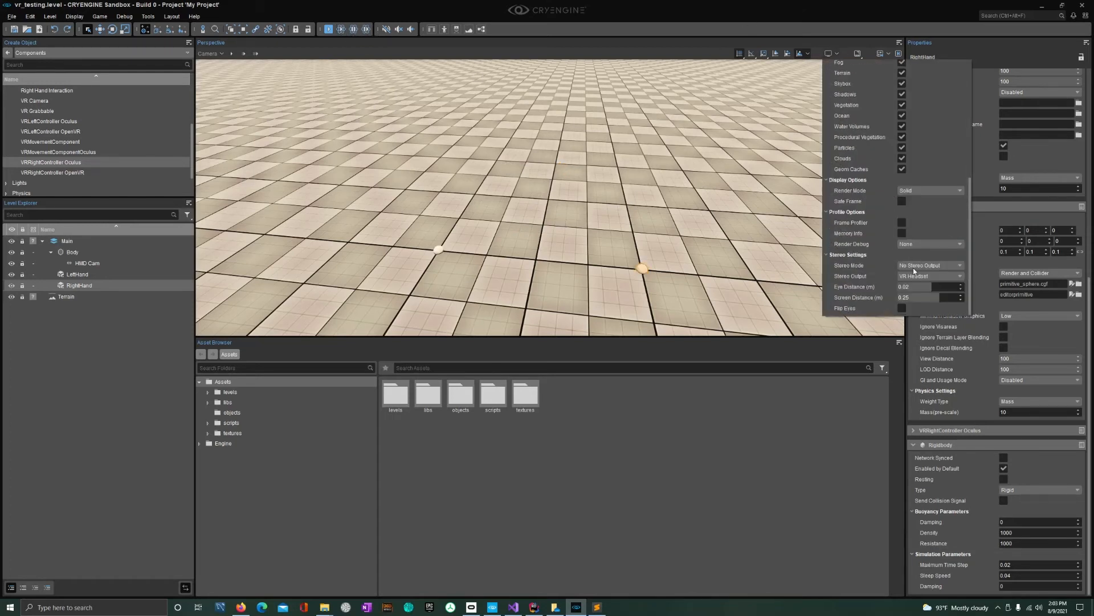
left_click(926, 266)
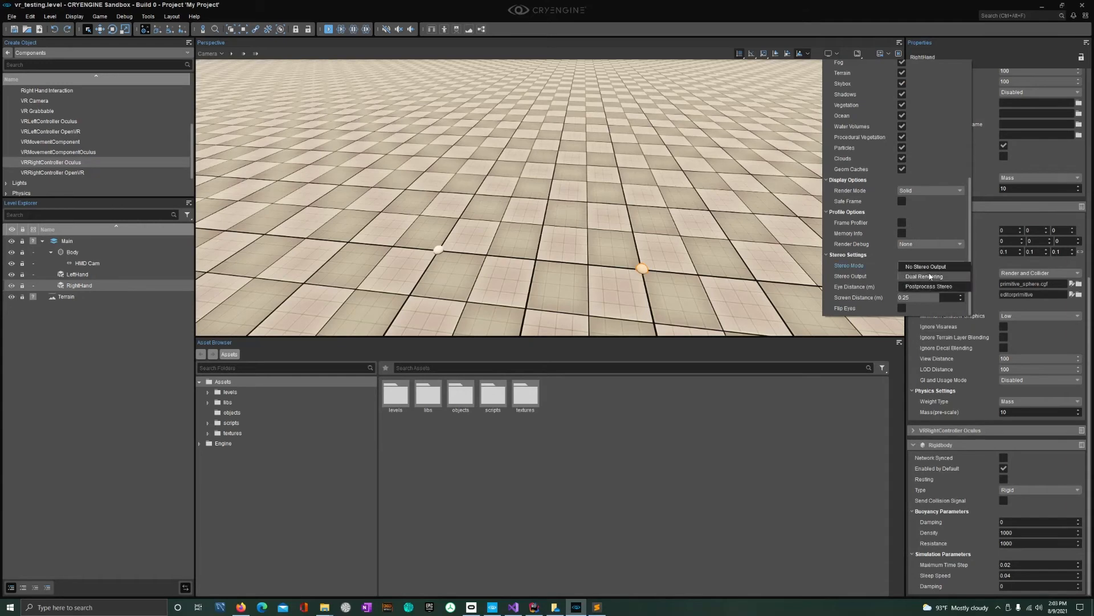
left_click(910, 277)
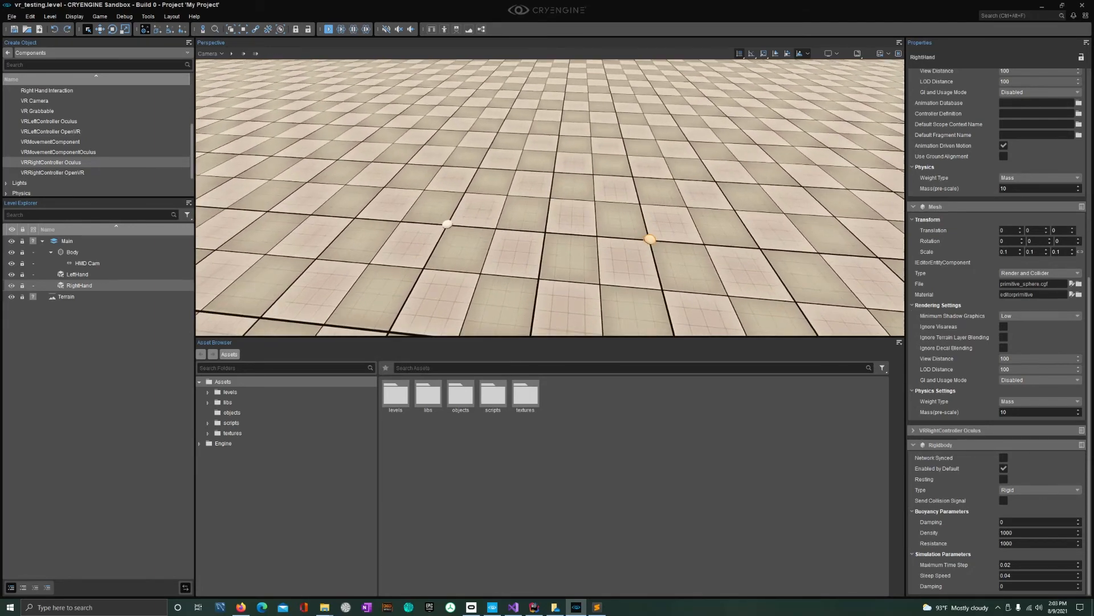
- Select the LeftHand sphere and add the Left Hand Interaction component to it
left_click(463, 232)
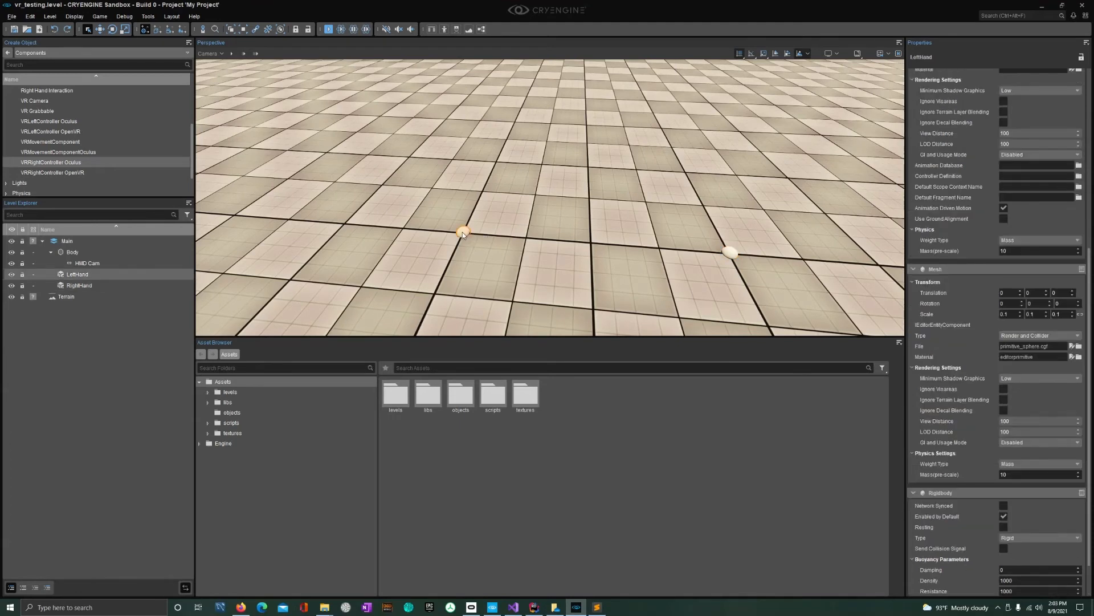
scroll(980, 271, "up", 5)
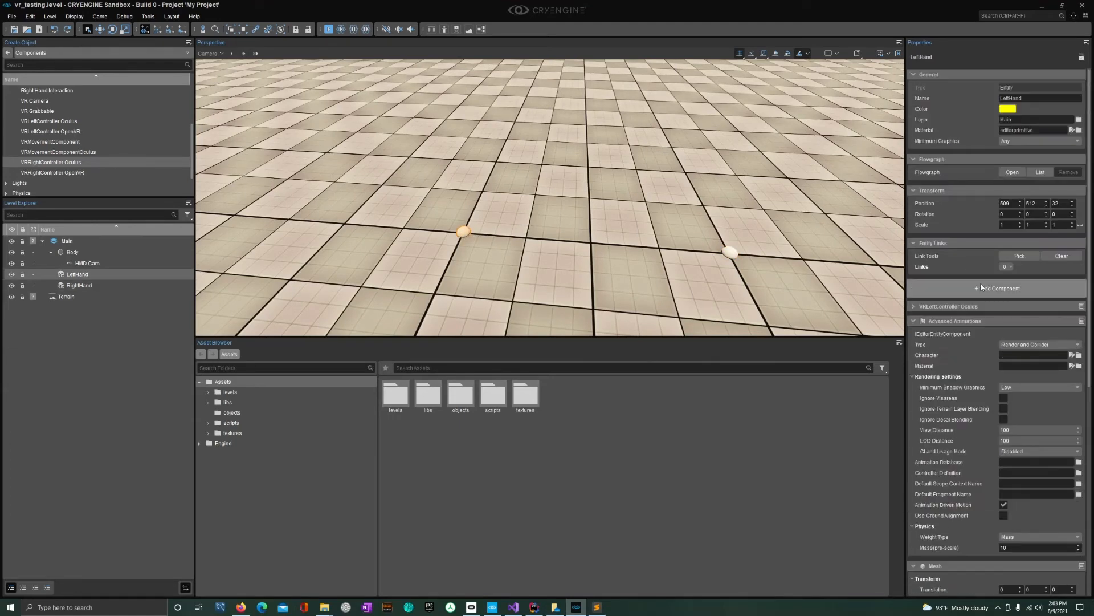
left_click(983, 288)
left_click(859, 374)
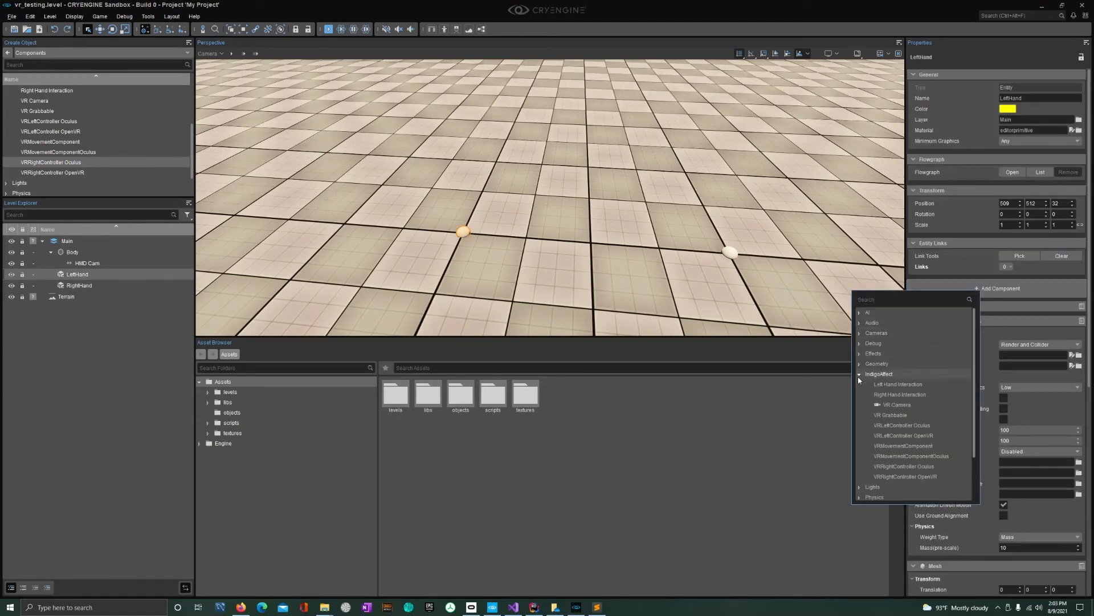
left_click(924, 385)
- Add the Right Hand Interaction component to the RightHand sphere and clear the selection
left_click(732, 261)
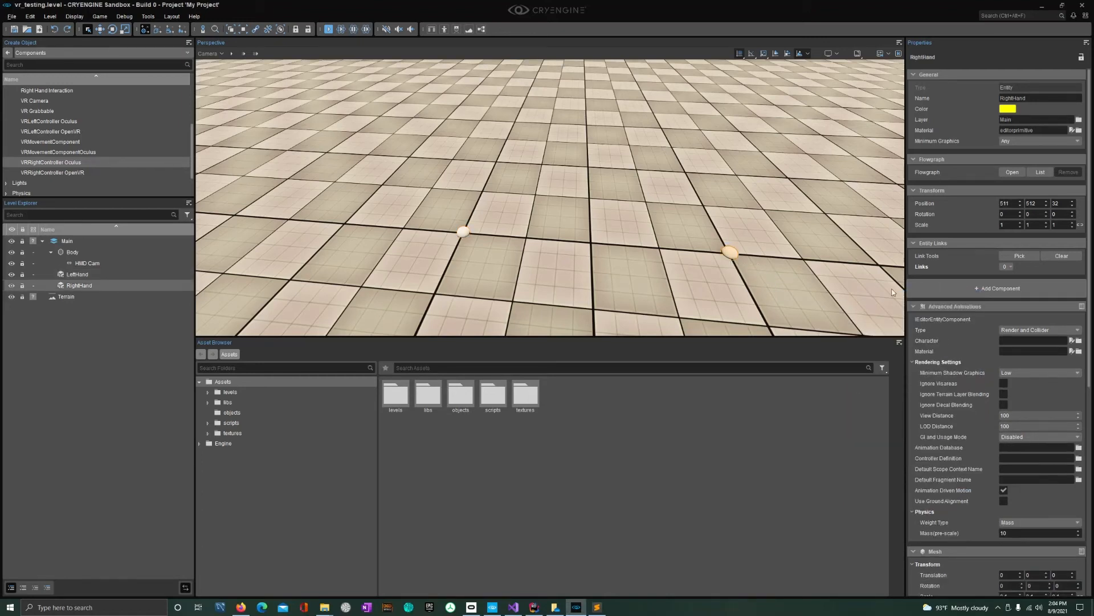
left_click(935, 289)
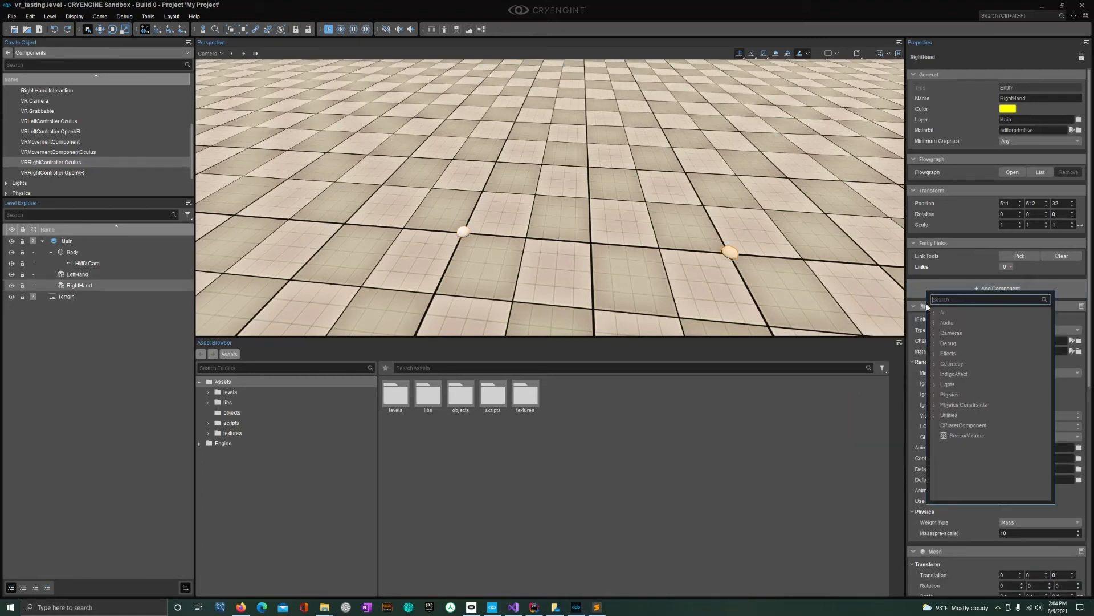
left_click(937, 375)
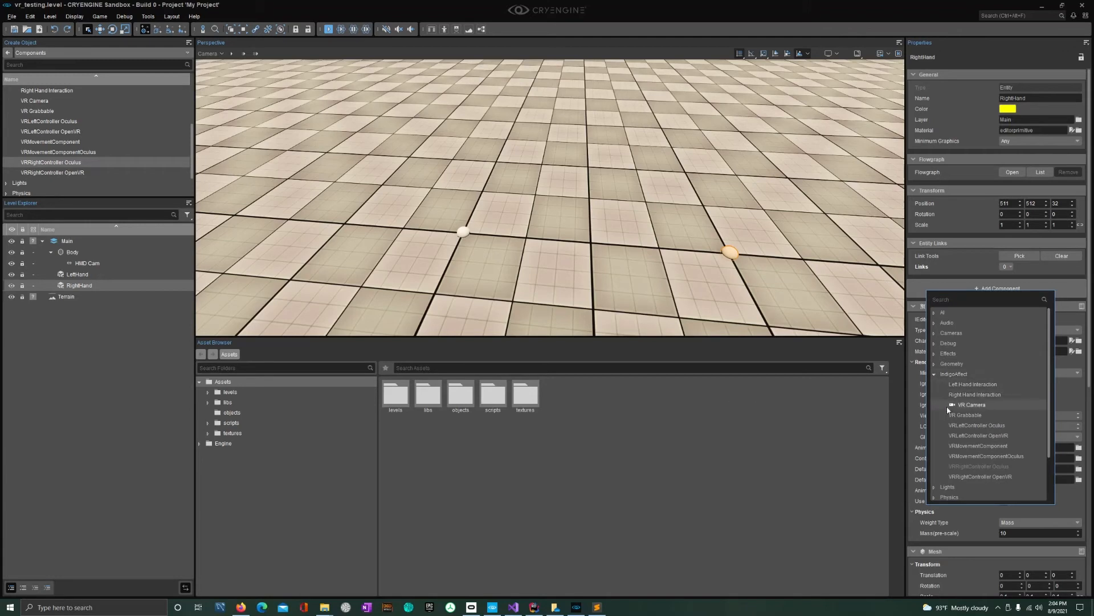
left_click(993, 393)
left_click(654, 282)
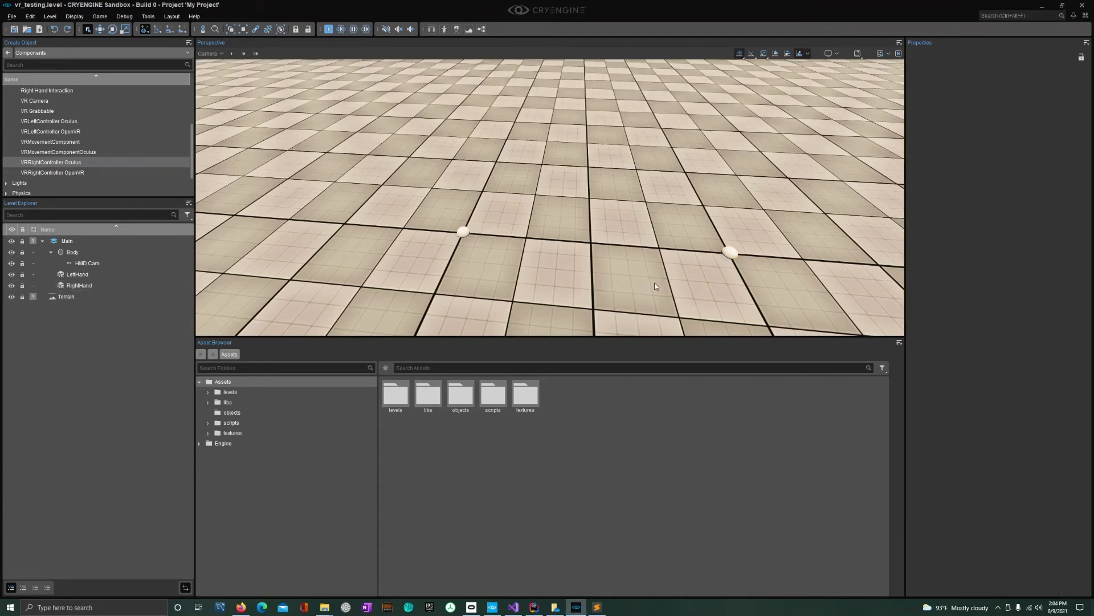
- Check the component settings of the LeftHand and RightHand spheres and show the viewport helpers again
left_click(468, 243)
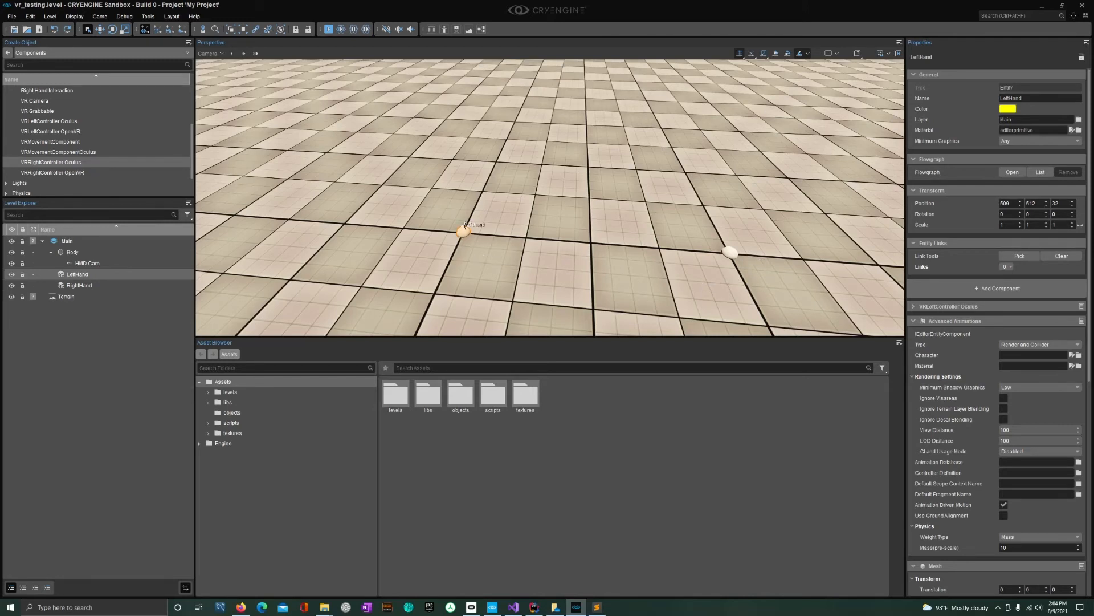
left_click(731, 252)
scroll(1000, 348, "down", 3)
scroll(1000, 349, "down", 5)
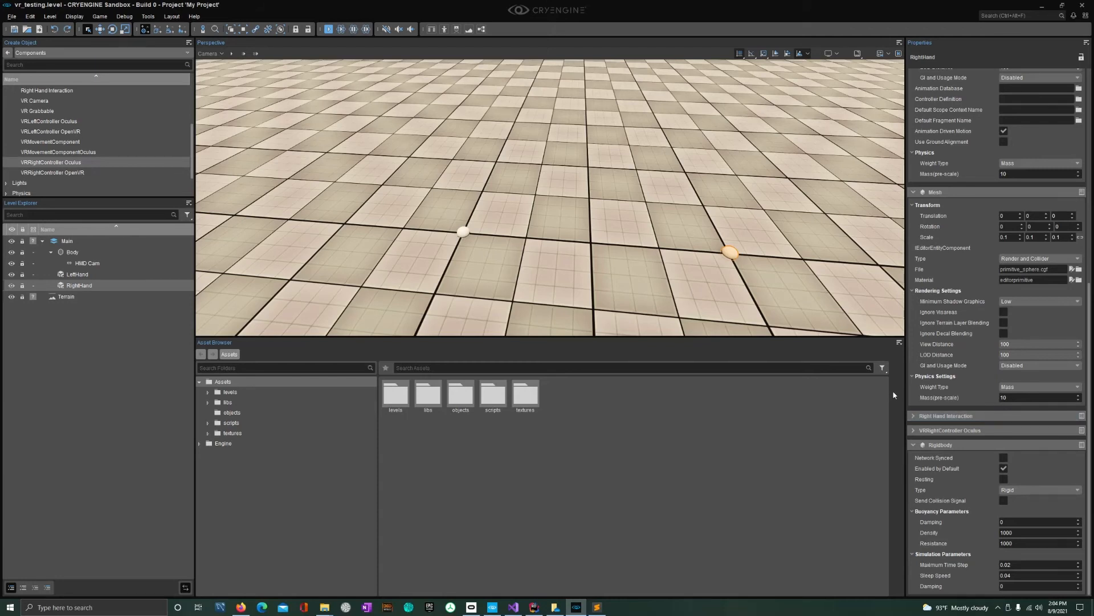
left_click(8, 53)
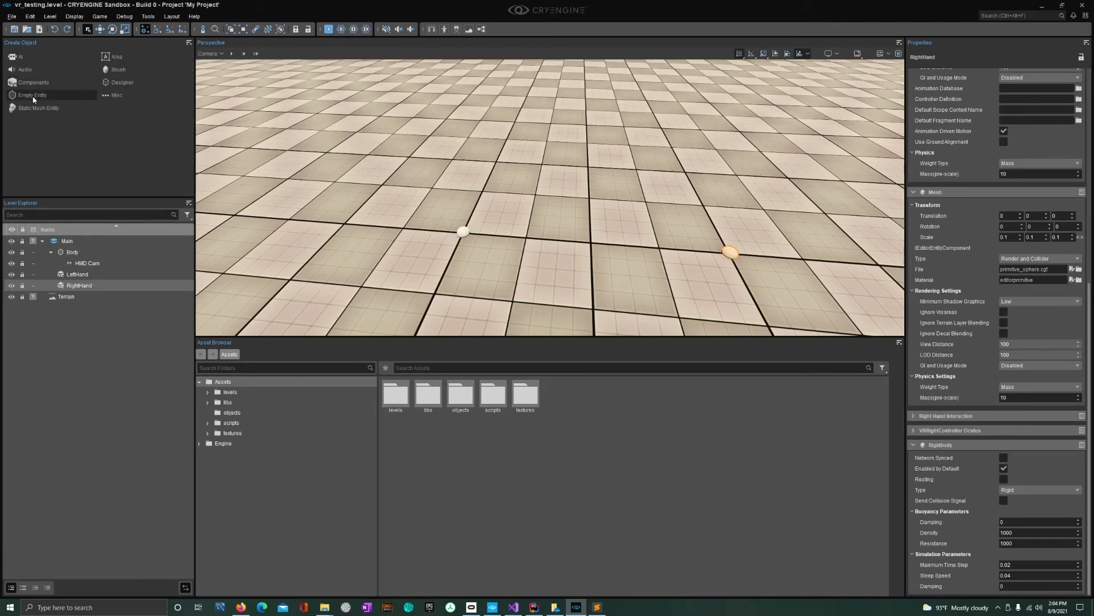
left_click(899, 54)
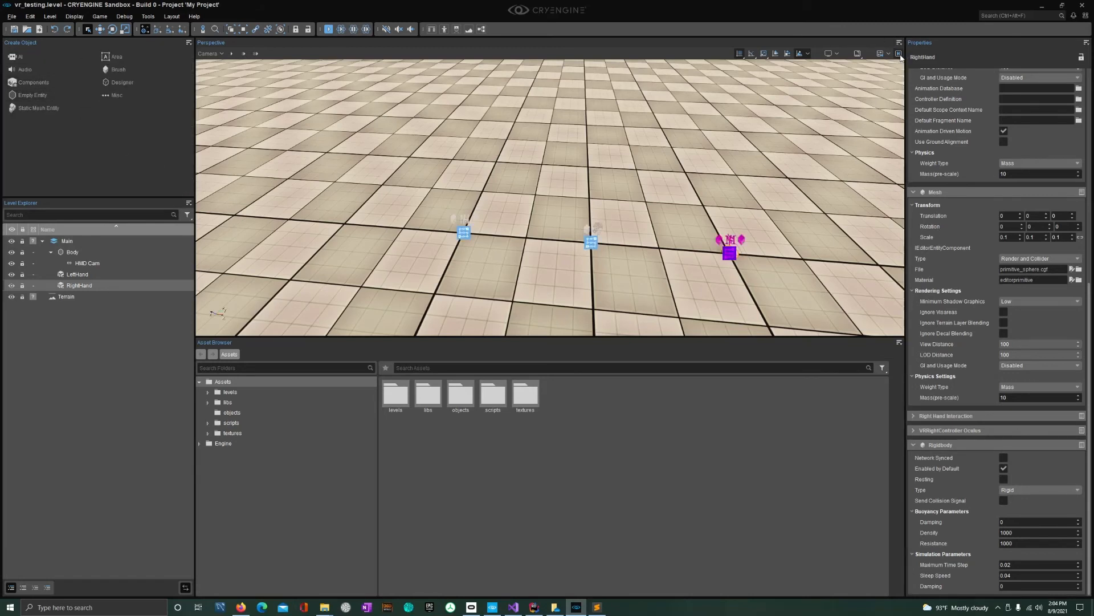
- Create an empty entity near the left hand, name it LeftHandPlacement and parent it to LeftHand
left_click(32, 95)
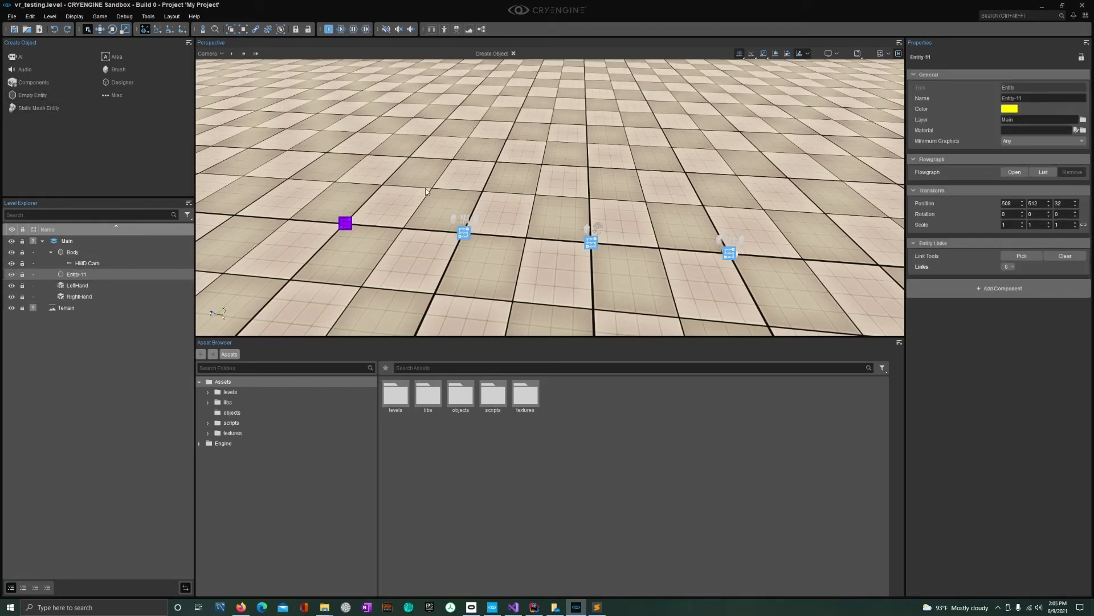
left_click(447, 179)
double_click(97, 275)
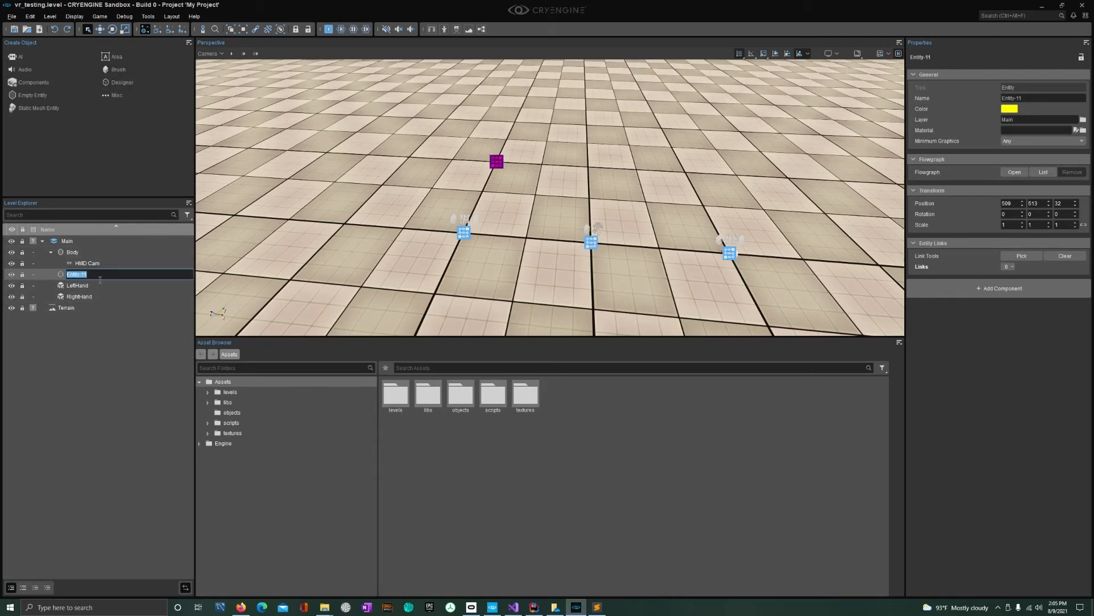
type("LeftHandPlacement")
key("Return")
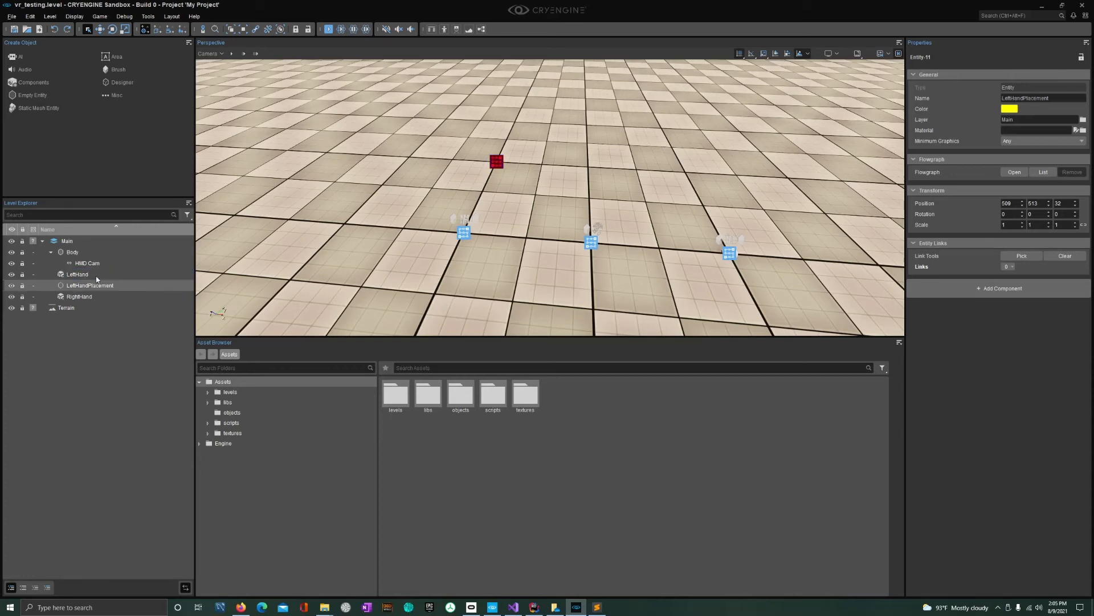
left_click_drag(106, 286, 82, 278)
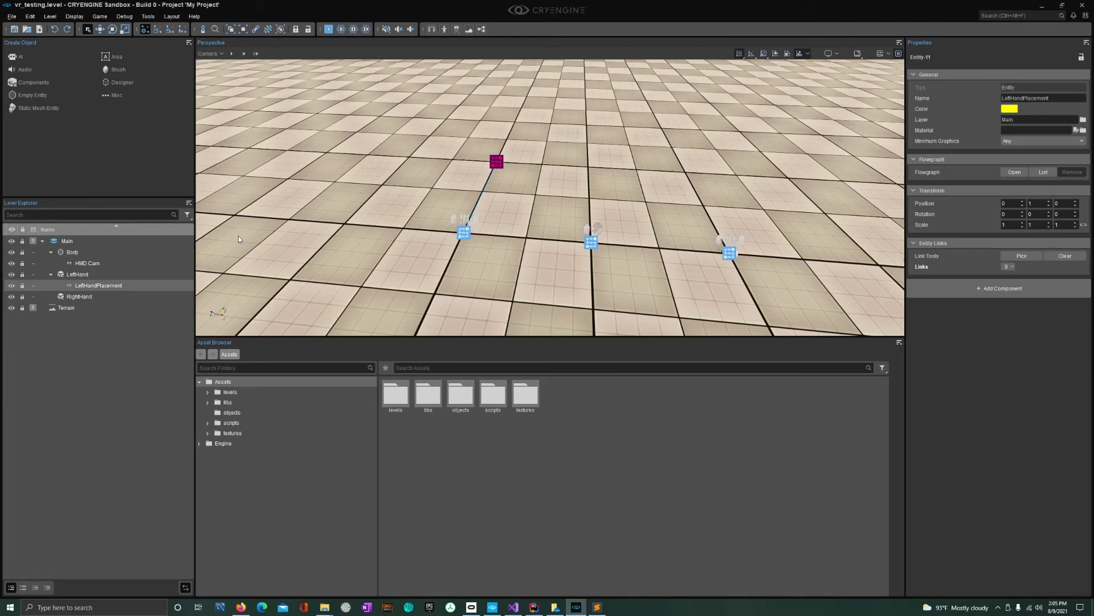
- Duplicate LeftHandPlacement, rename the copy RightHandPlacement and parent it to RightHand
key("ctrl+d")
double_click(114, 297)
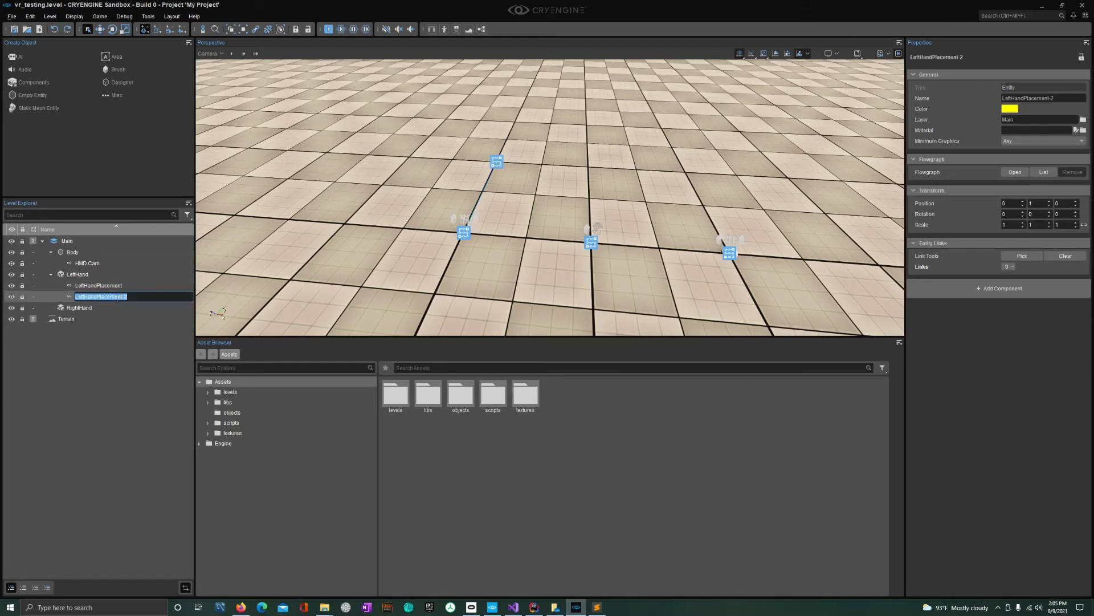
type("Righ")
key("Return")
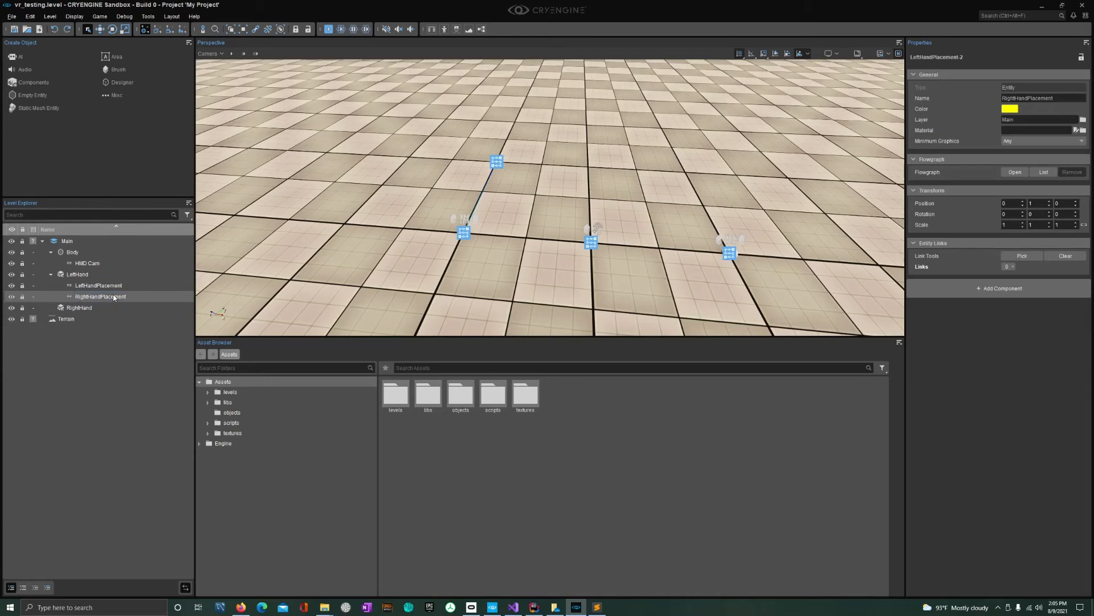
left_click_drag(114, 297, 86, 308)
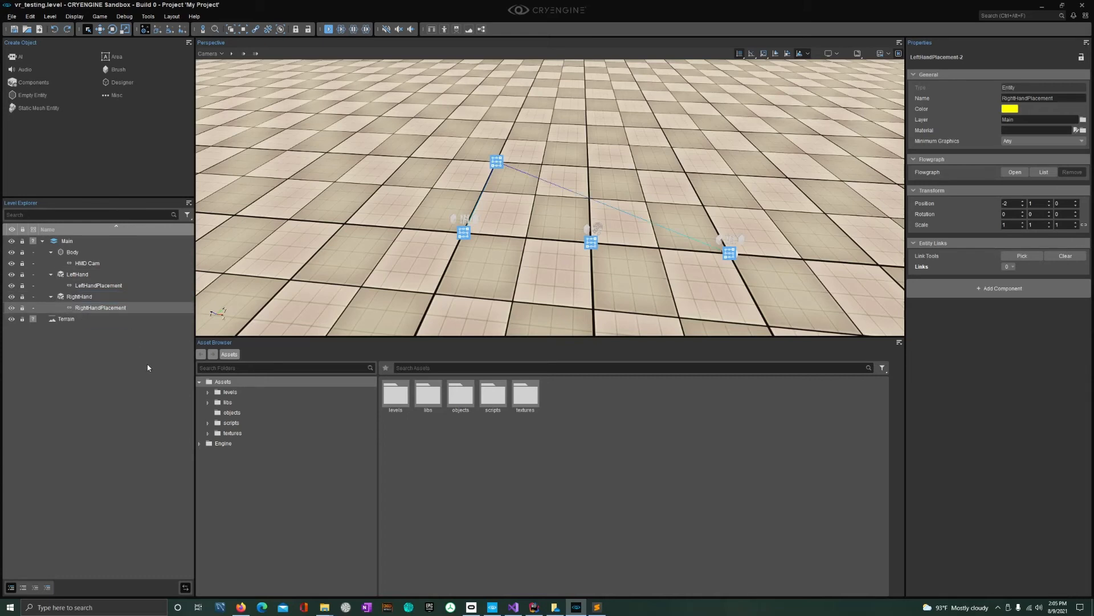
left_click(148, 368)
- Set the Y position of LeftHandPlacement to 0 so it sits on its parent hand
left_click(149, 286)
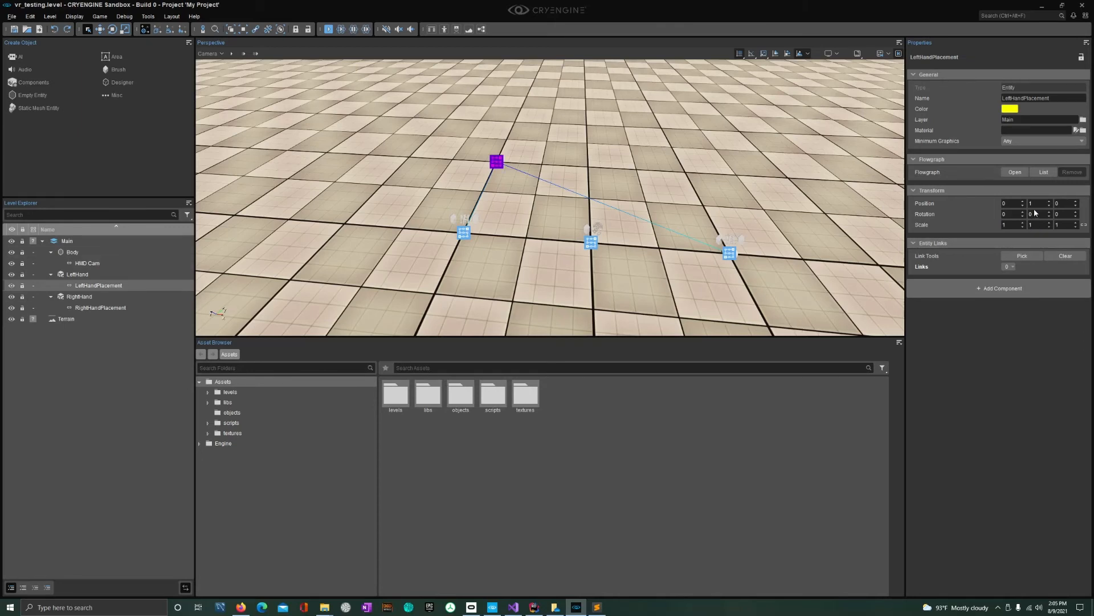
left_click_drag(1039, 203, 1024, 214)
type("0")
key("Return")
- Set the X and Y positions of RightHandPlacement to 0 and clear the selection
left_click(151, 308)
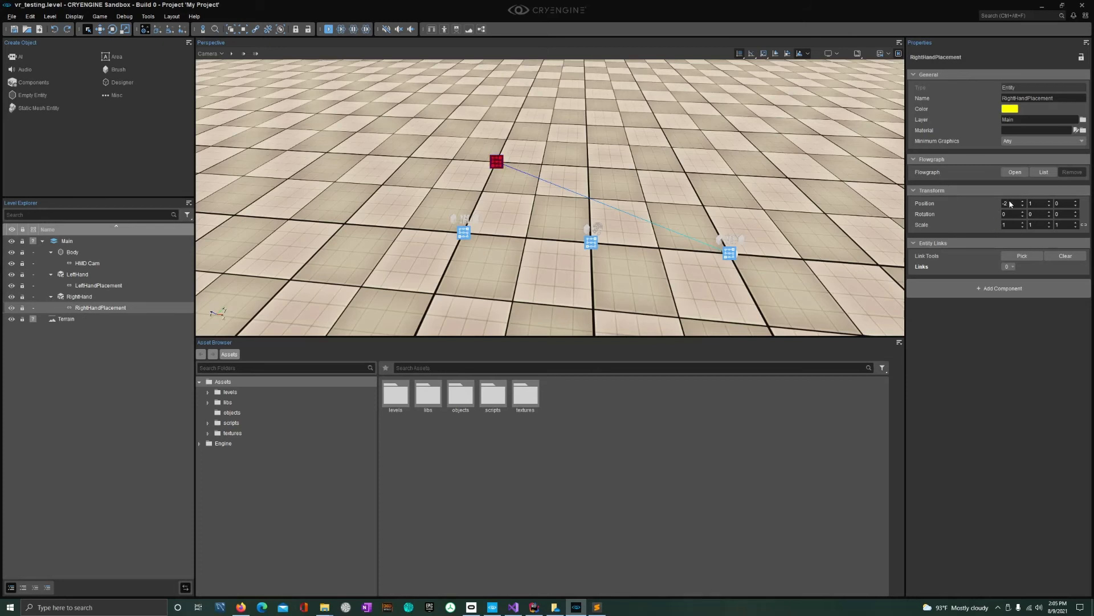
left_click_drag(1011, 203, 1002, 205)
type("0")
key("Return")
key("Tab")
type("0")
key("Return")
left_click(522, 271)
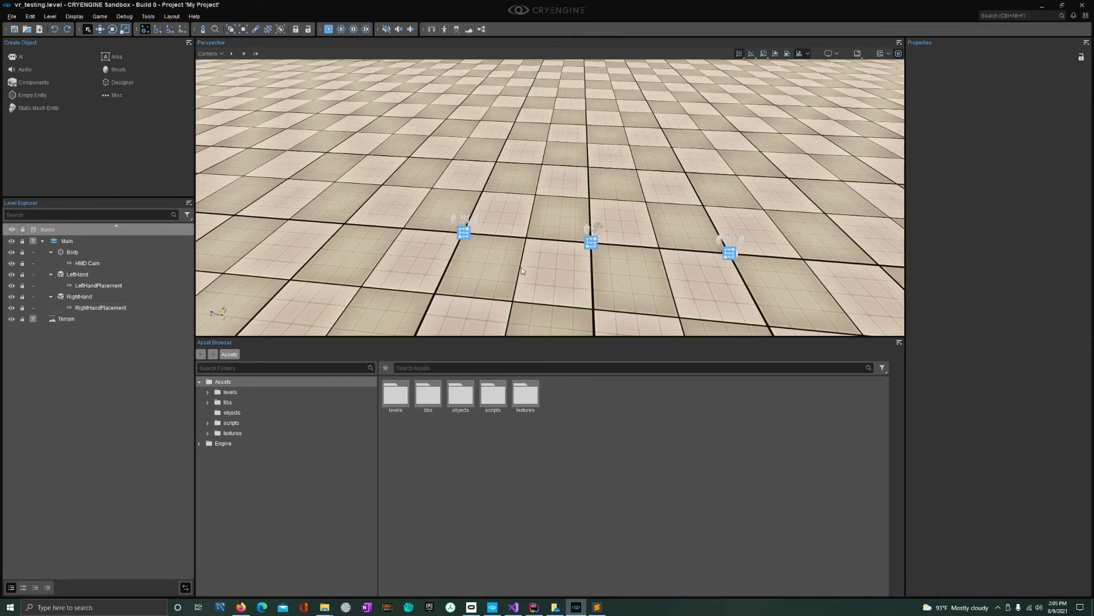
- Review the properties of both placement entities and the components on LeftHand and RightHand
left_click(98, 285)
left_click(101, 311)
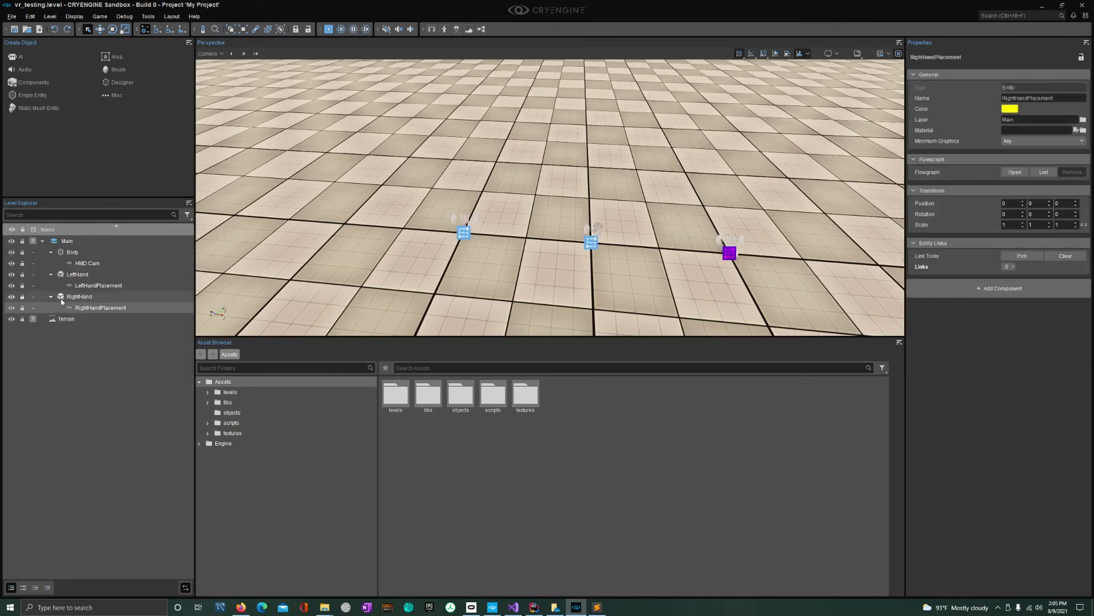
left_click(89, 273)
scroll(928, 407, "down", 10)
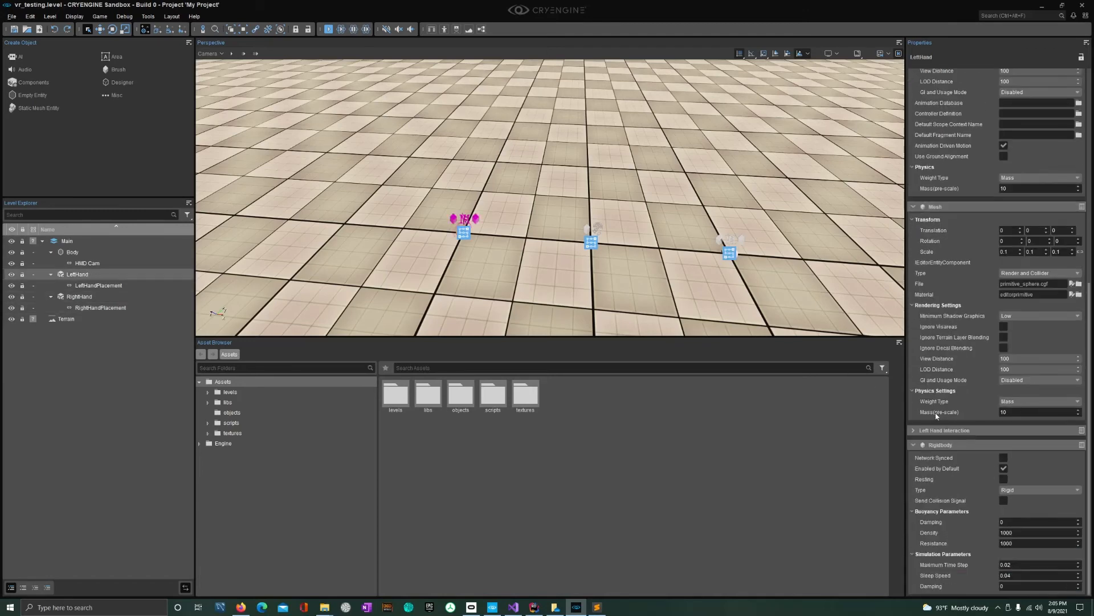
left_click(79, 297)
scroll(939, 475, "down", 5)
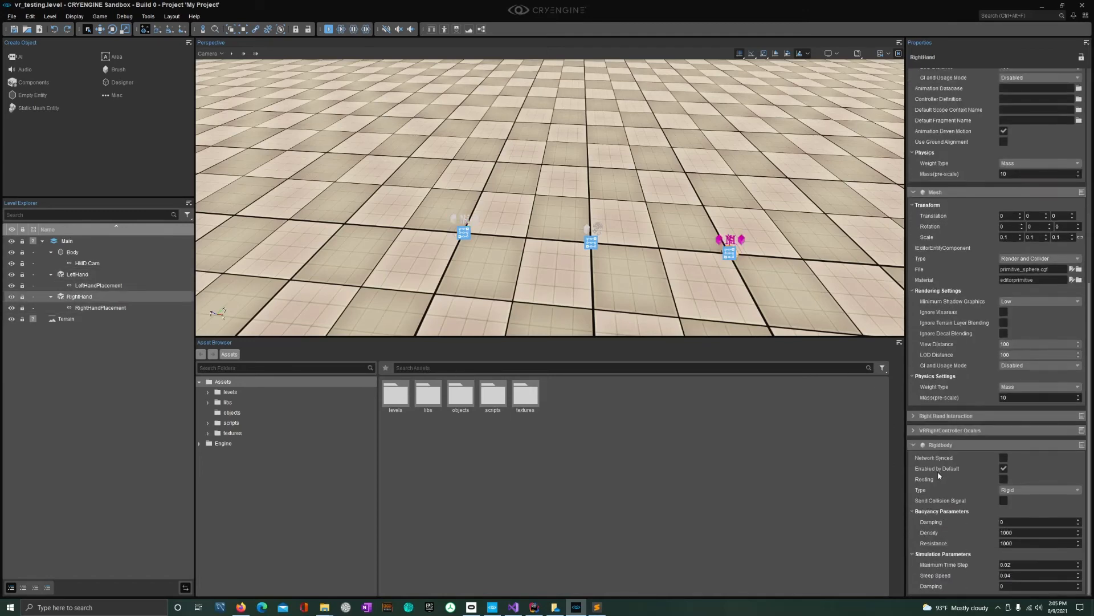
- Find the Rigidbody component and place it as a new entity on the terrain beyond the hands
right_click_drag(675, 305, 502, 194)
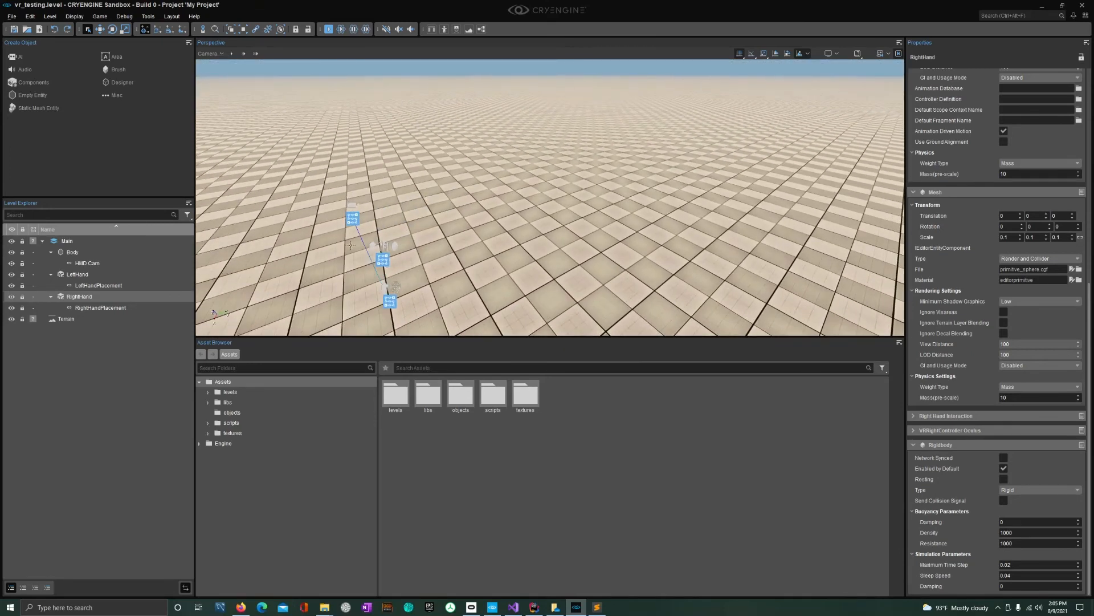
left_click(32, 83)
type("r")
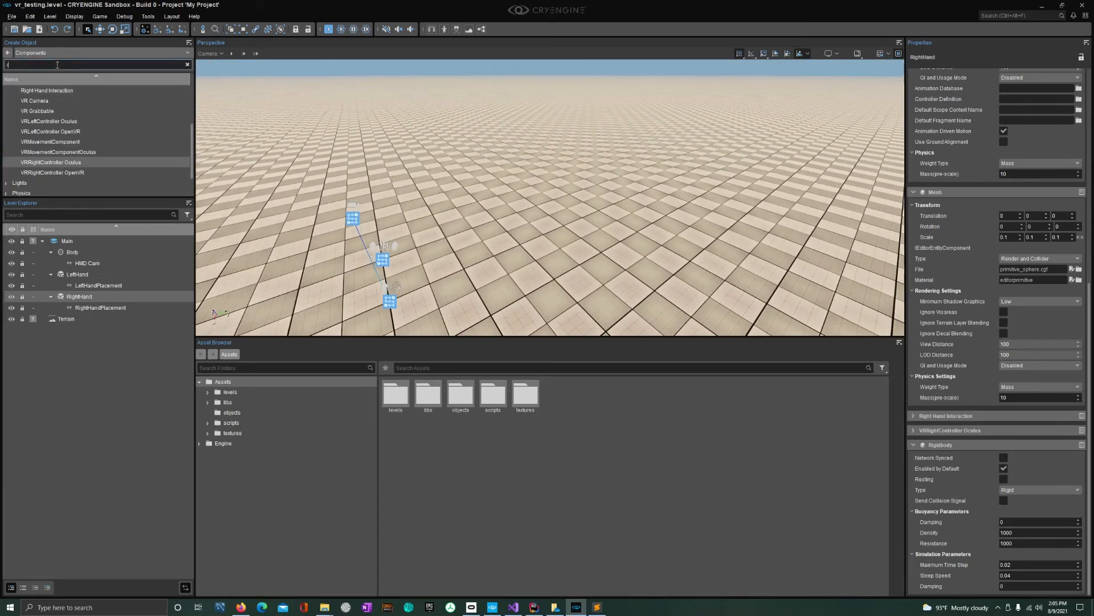
type("igid")
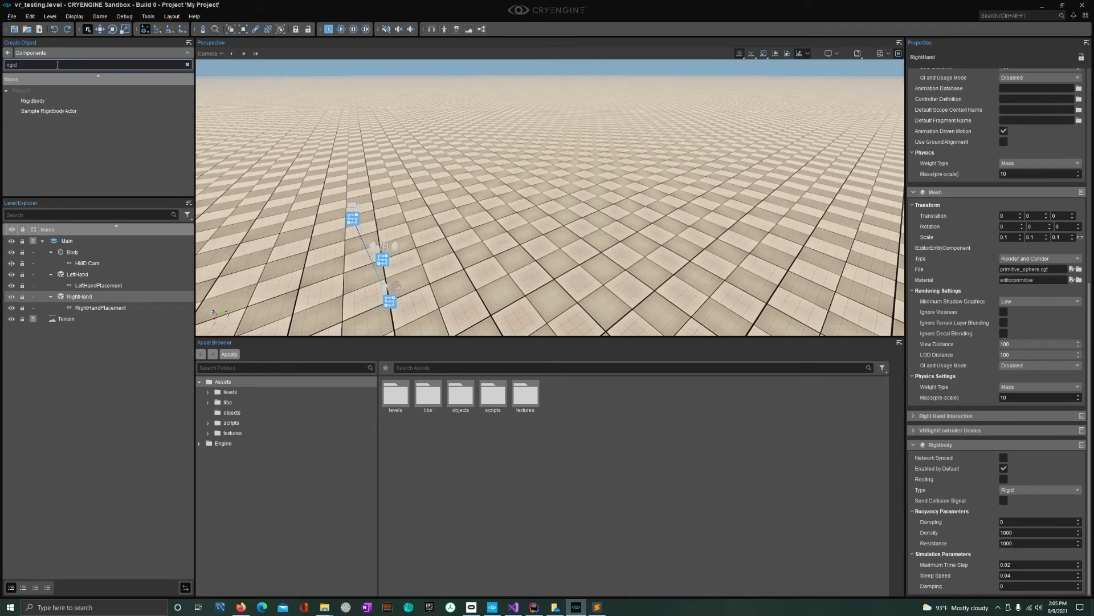
left_click(39, 101)
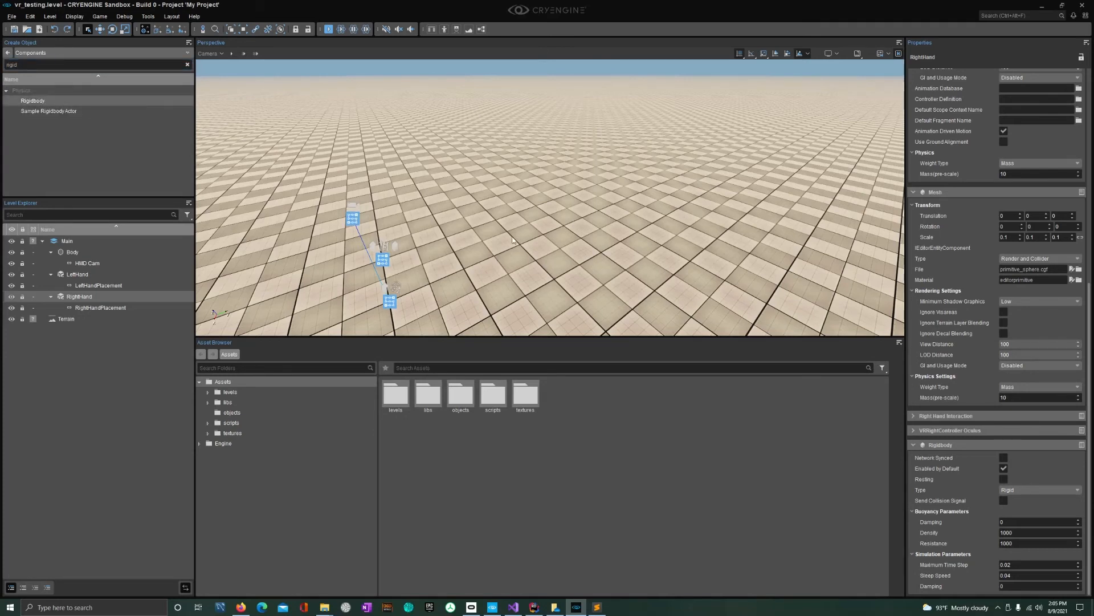
left_click_drag(32, 100, 520, 243)
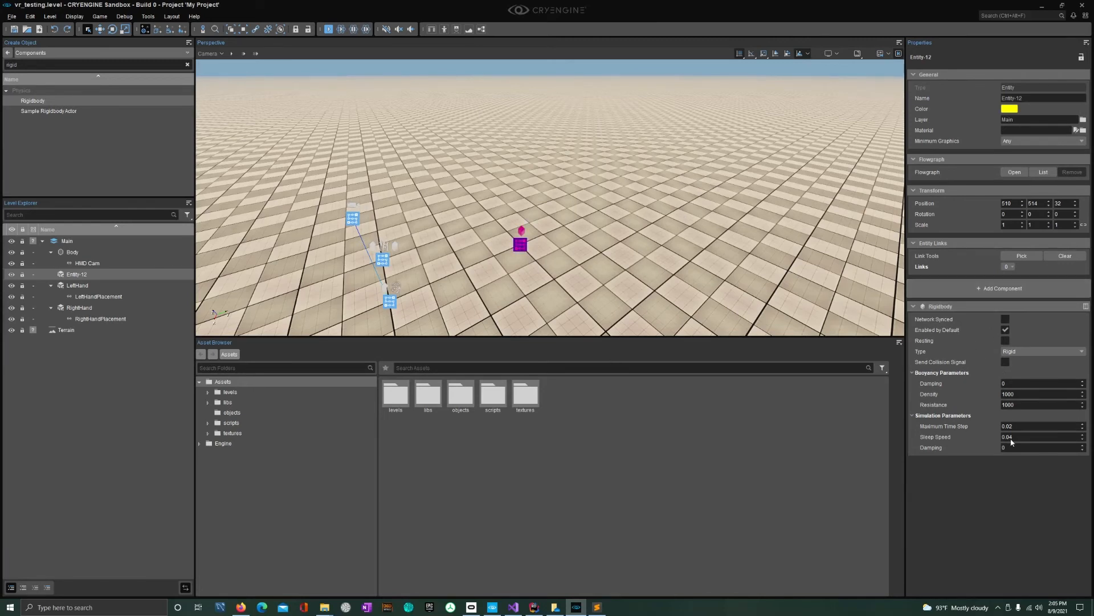
- Add a Mesh component to the new rigid body entity and use primitive_pyramid as its mesh file
left_click(995, 288)
type("mesh")
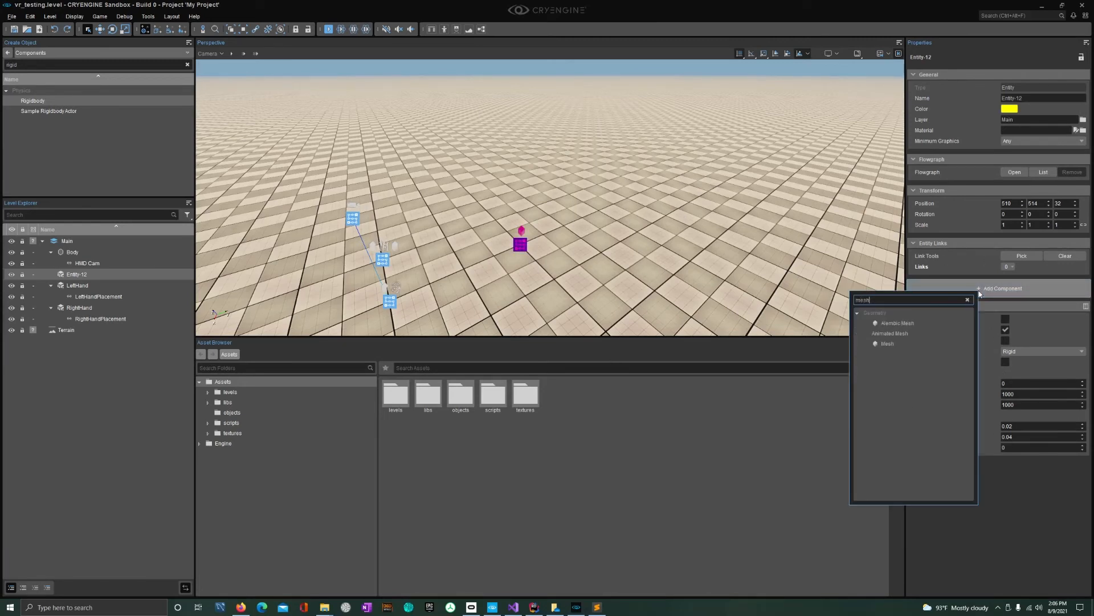
left_click(894, 343)
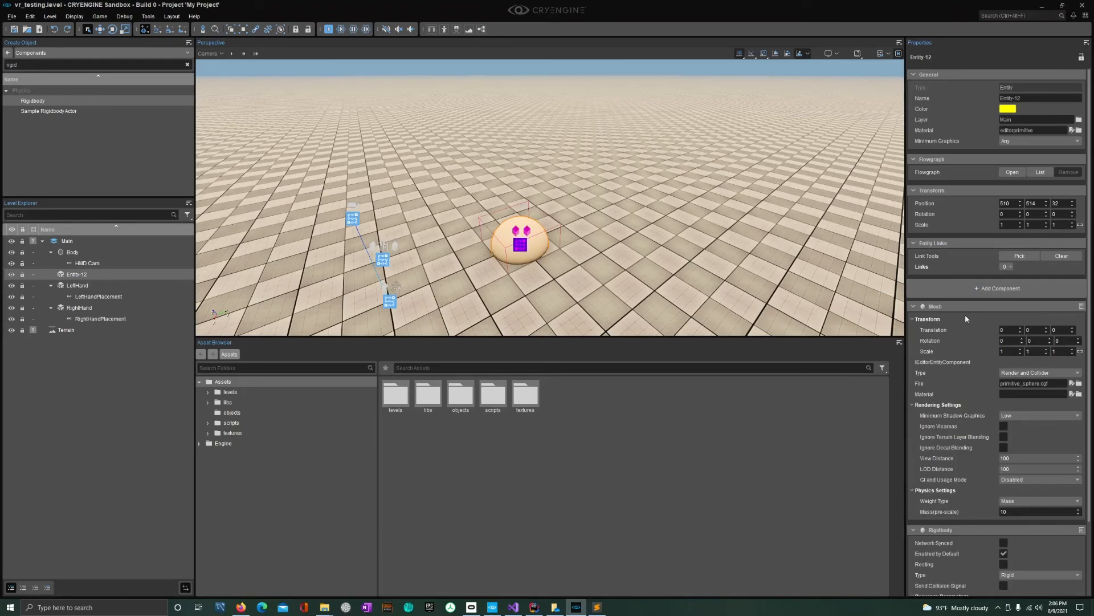
left_click(1078, 384)
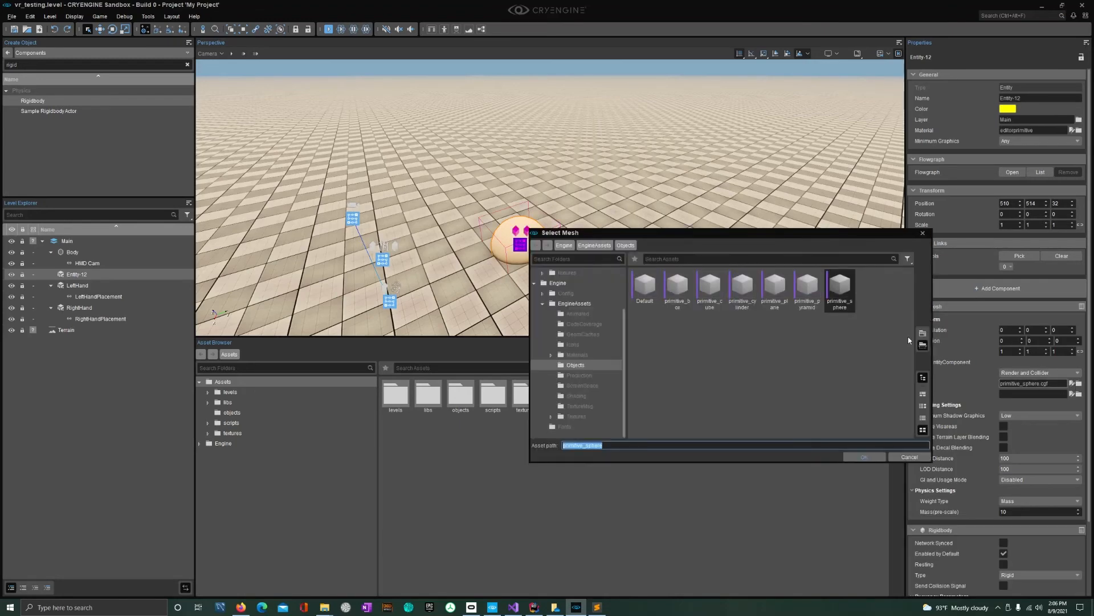
double_click(812, 309)
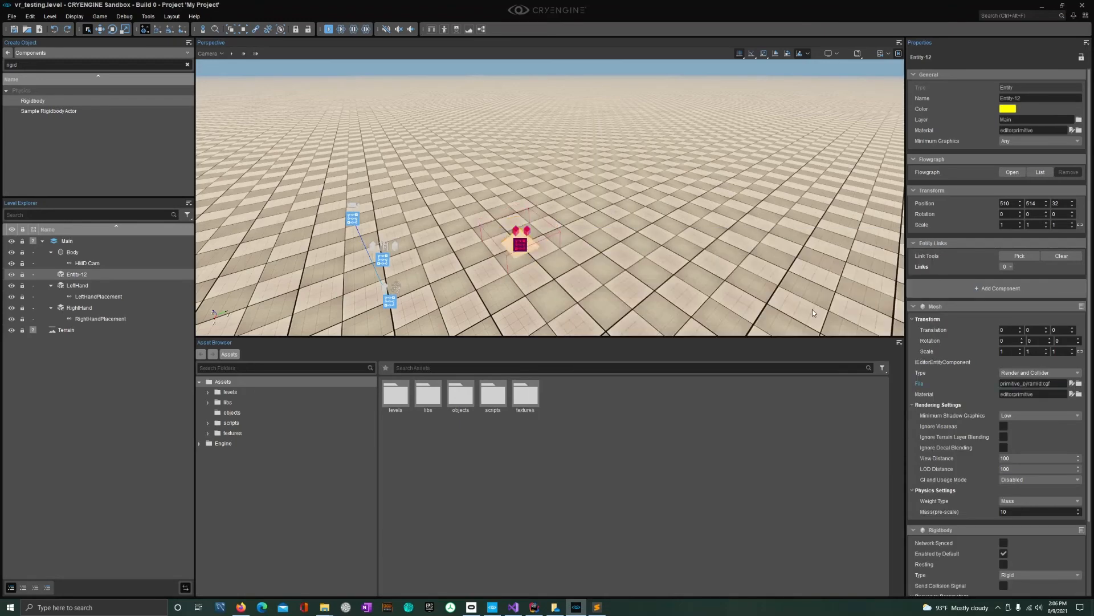
- Scale the pyramid mesh to 0.1 on all axes and raise the entity above the ground to Z 33
left_click(1010, 352)
type("0.1")
key("Tab")
type("0.1")
key("Tab")
type("0.1w")
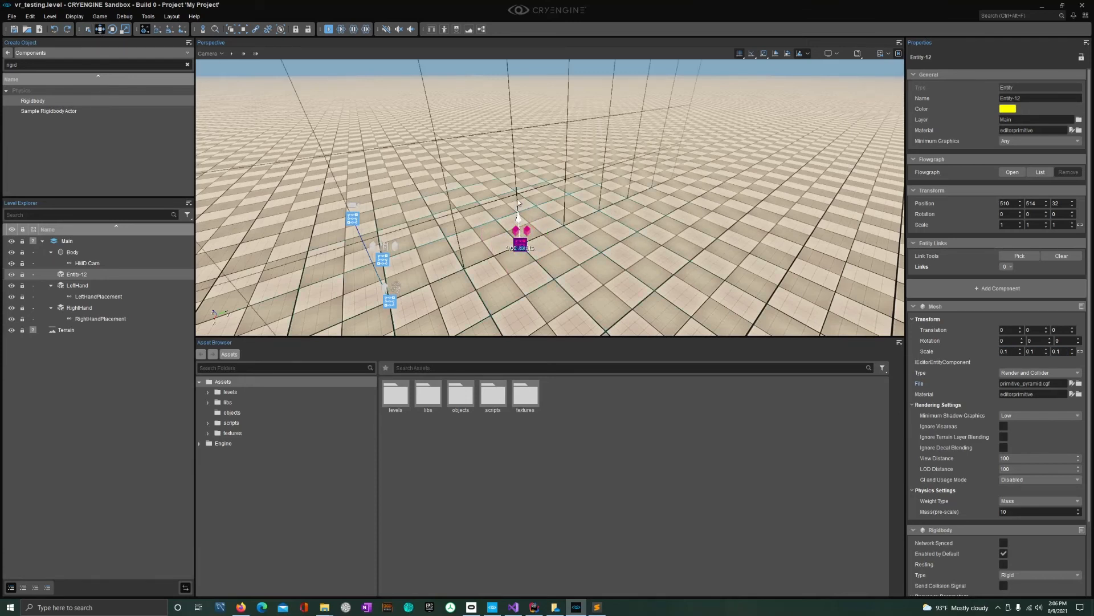
left_click_drag(517, 218, 516, 171)
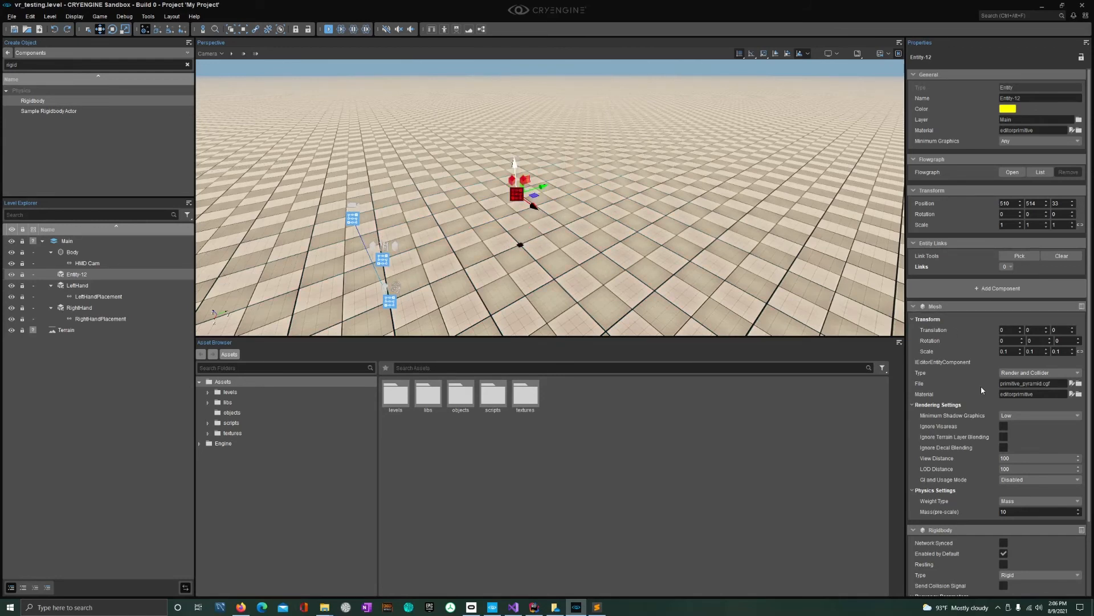
- Set the pyramid mesh's pre-scale mass to 2 and reselect the pyramid entity
scroll(981, 385, "down", 3)
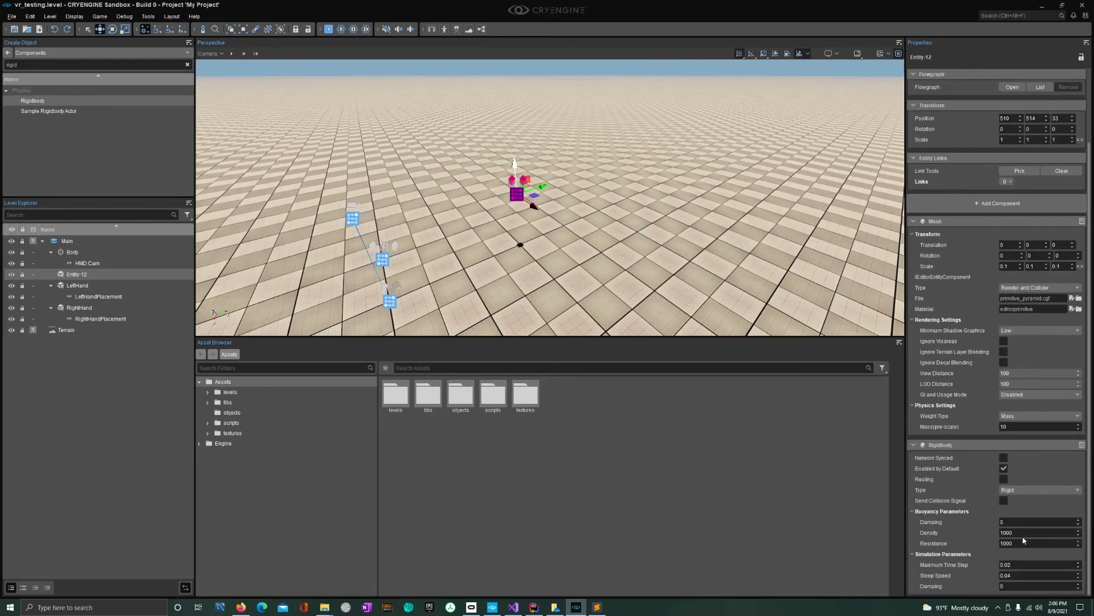
left_click(1023, 429)
key("Return")
left_click(589, 252)
right_click_drag(590, 252, 673, 188)
scroll(385, 280, "down", 1)
left_click(524, 233)
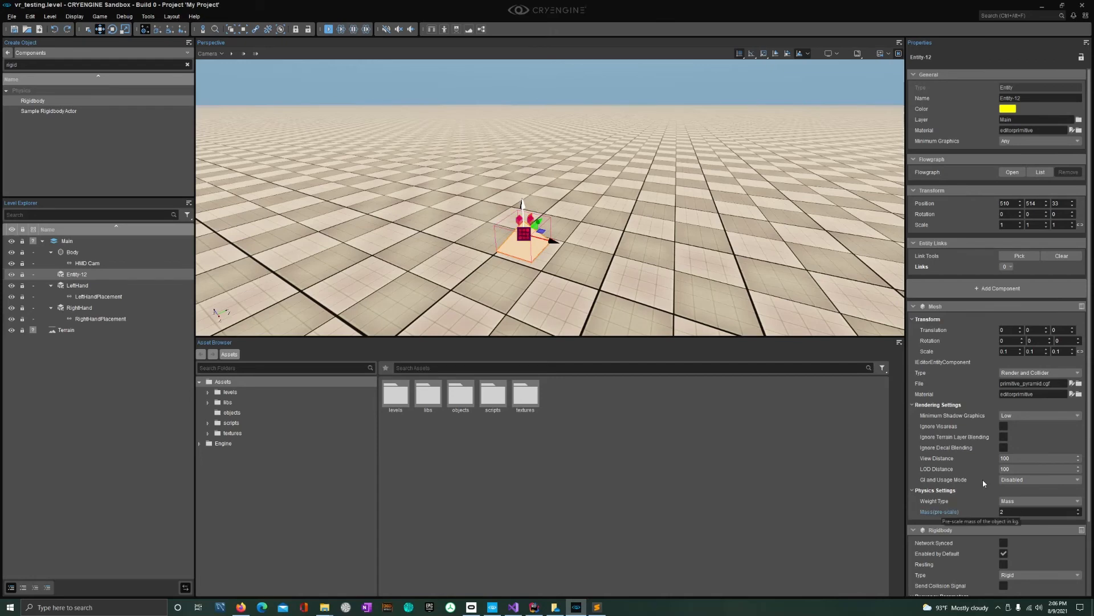
- Select LeftHand and set the pre-scale mass of its Advanced Animations component to 2
right_click_drag(817, 285, 667, 350)
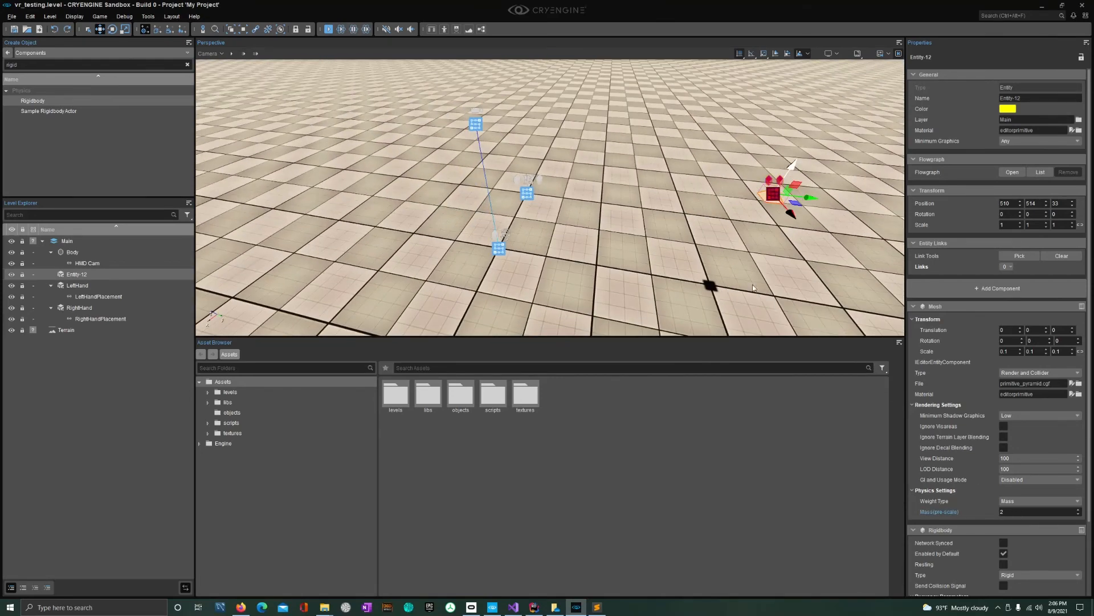
left_click(539, 191)
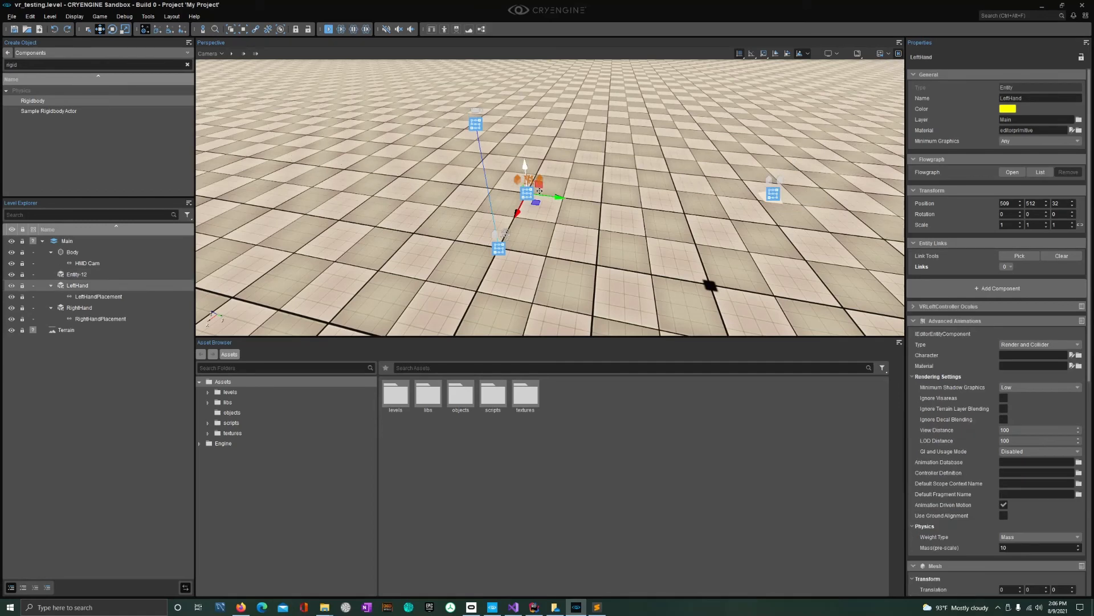
left_click(1032, 550)
type("2")
key("Return")
- Select the pyramid entity and add the VR Grabbable component from the IndigoAffect group
right_click_drag(675, 287, 736, 251)
left_click(630, 184)
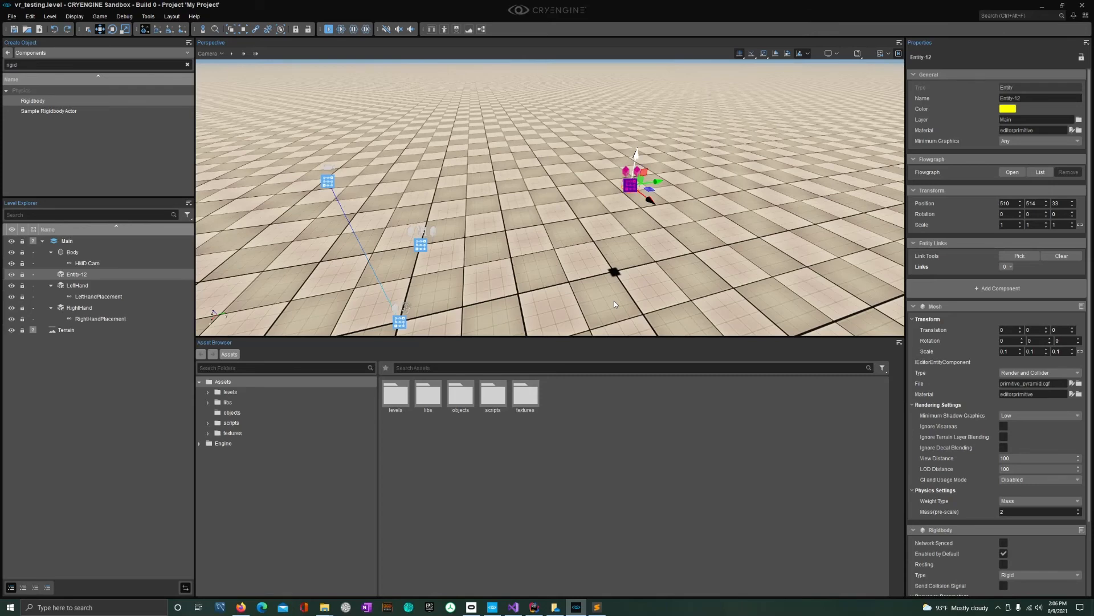
right_click_drag(614, 300, 660, 245)
key("a")
left_click(661, 245)
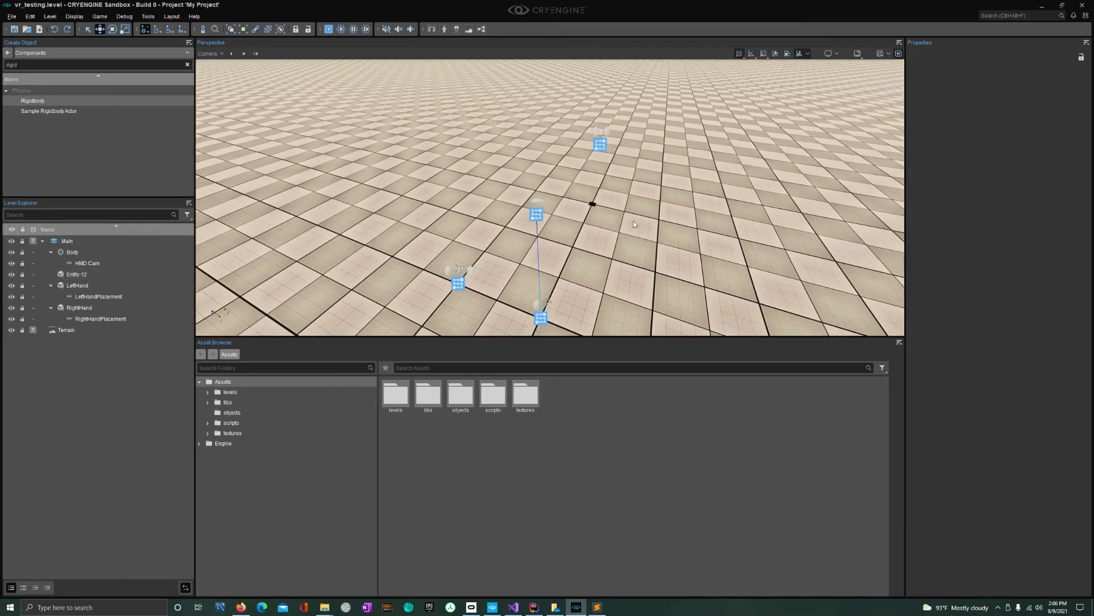
left_click(601, 144)
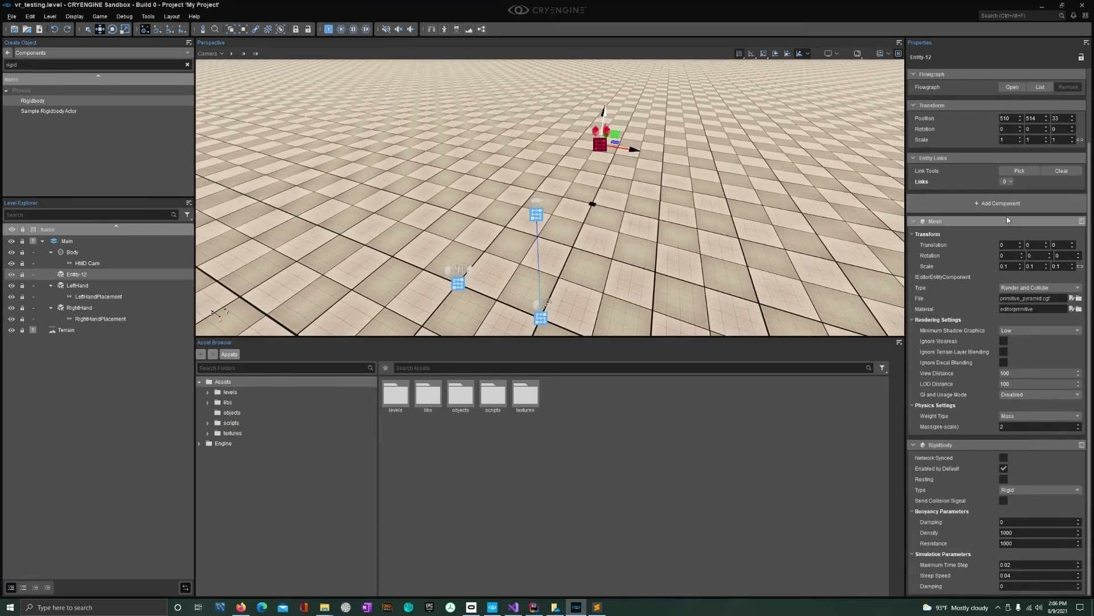
left_click(1011, 211)
left_click(889, 291)
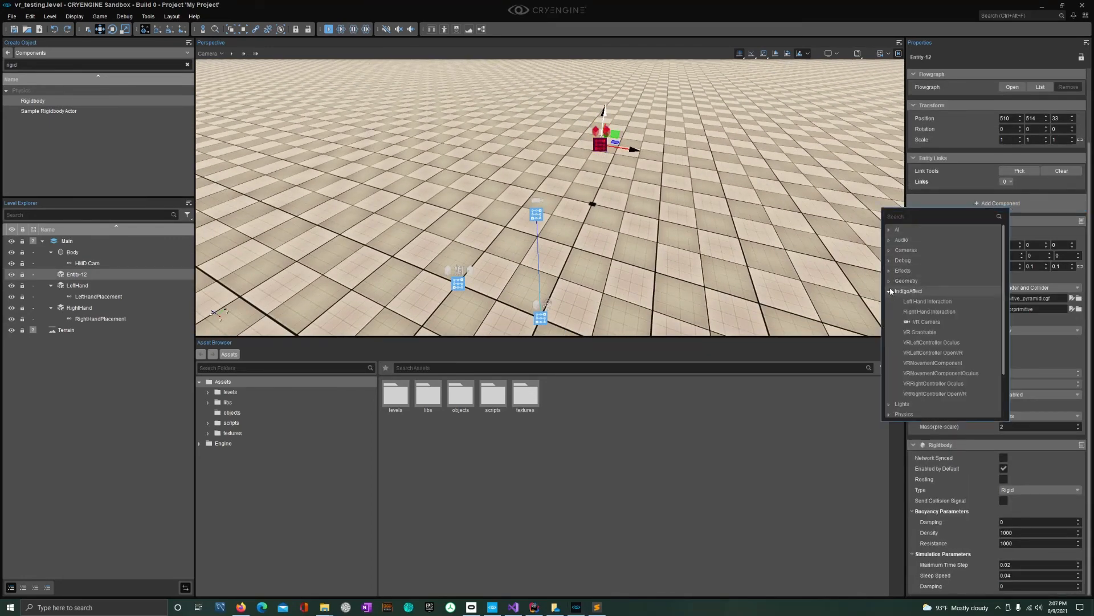
left_click(927, 332)
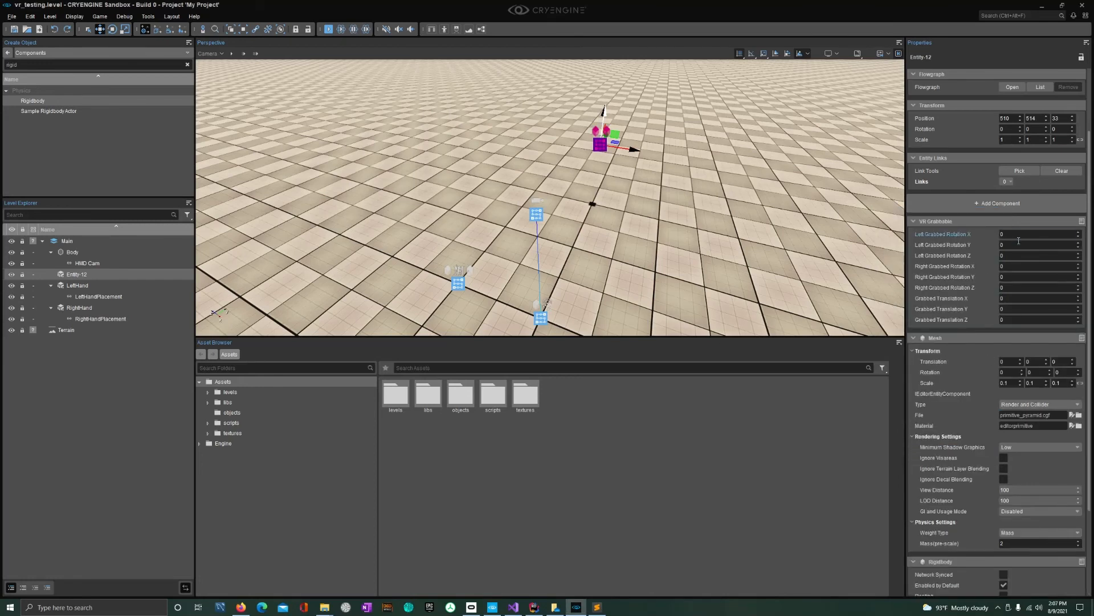
- Set the pyramid's left grabbed rotation to X 45, Y 20, Z 20 and its right grabbed rotation to X 10, Y 22, Z 50
left_click(1018, 235)
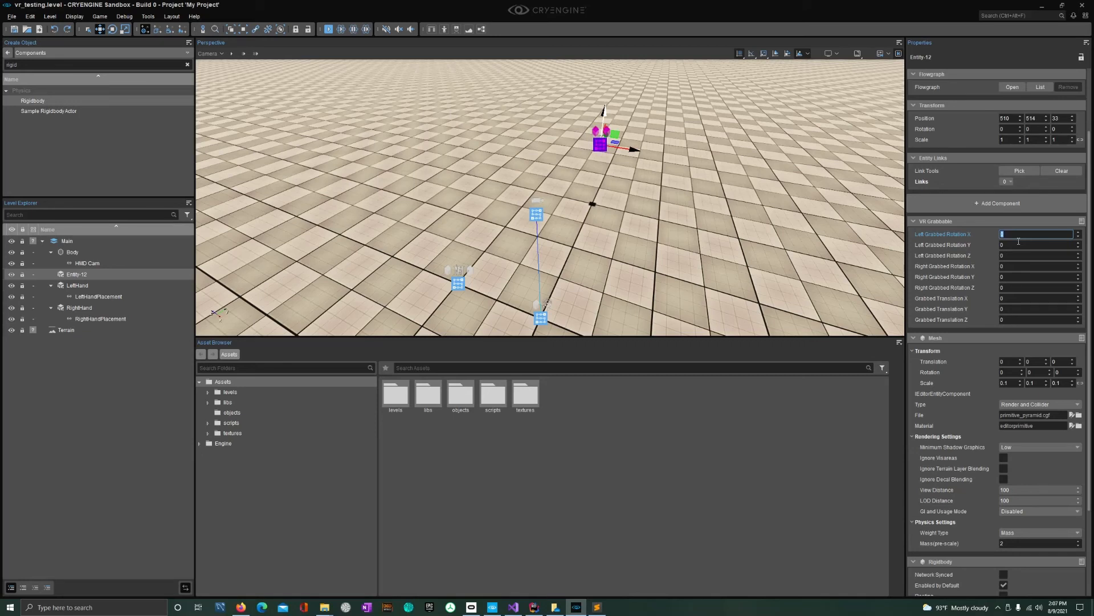
key("Tab")
type("20")
key("Tab")
type("20")
key("Tab")
type("10")
key("Tab")
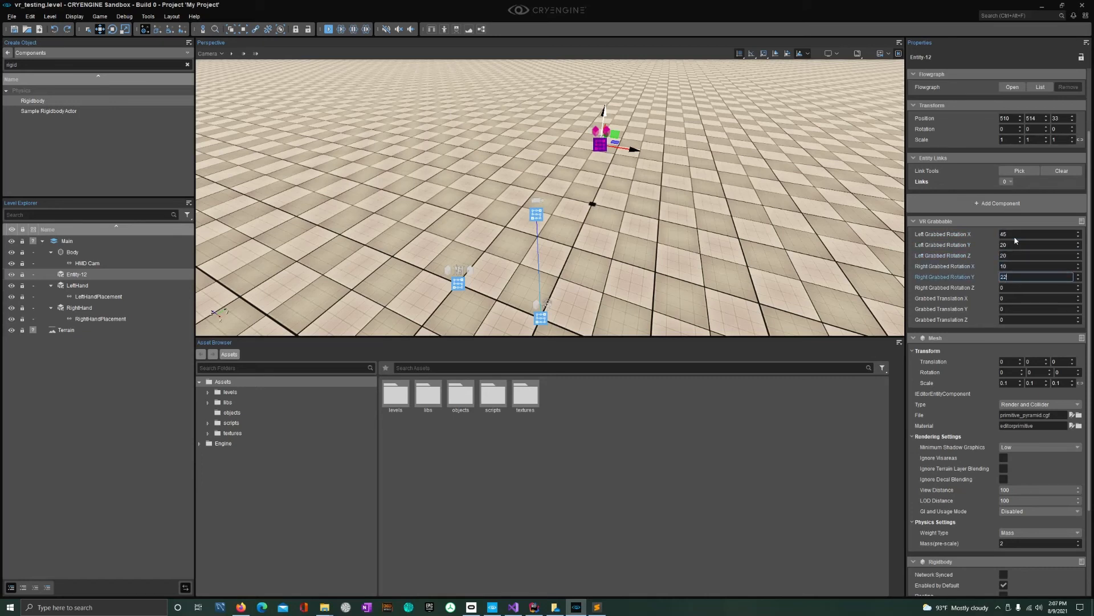
type("22")
key("Tab")
type("50")
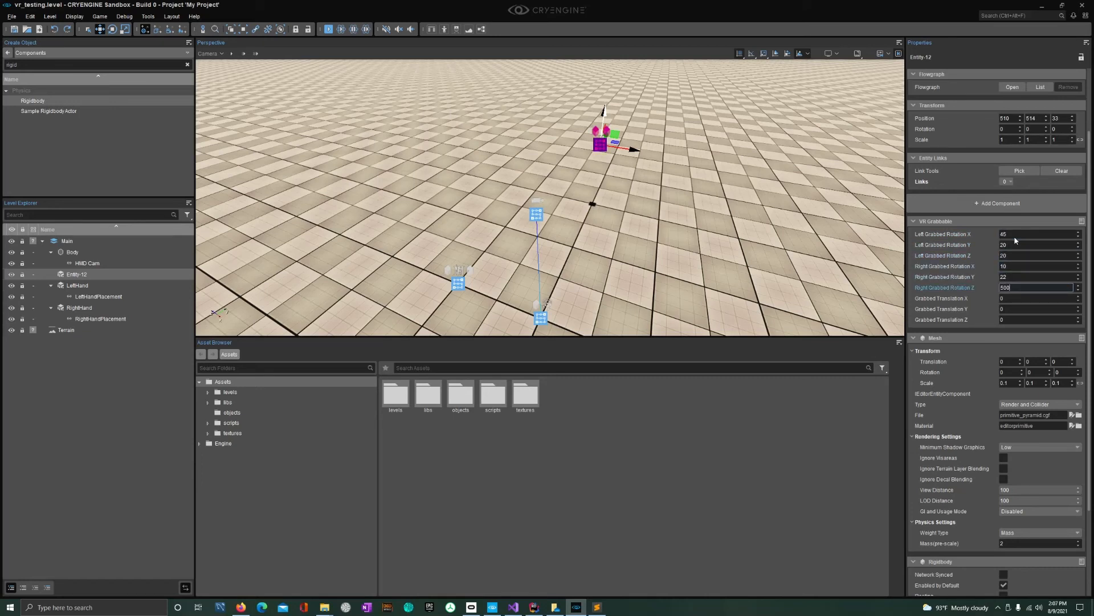
key("Return")
- Move the pyramid entity closer to the hands, to position Y 513
right_click_drag(621, 273, 624, 273)
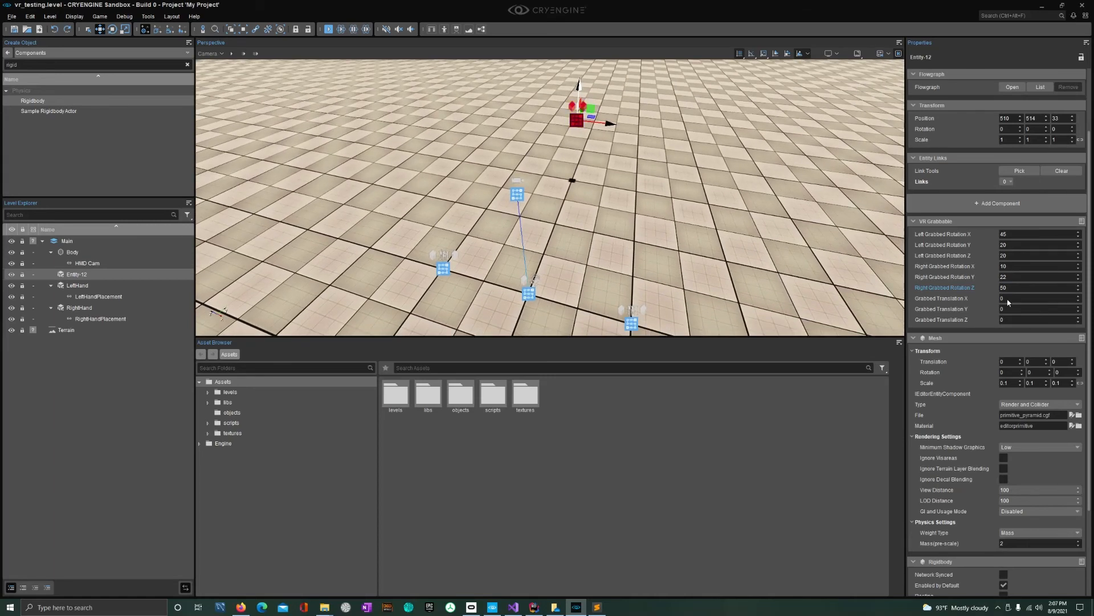
right_click_drag(587, 176, 590, 159)
left_click_drag(591, 159, 547, 188)
right_click_drag(547, 188, 556, 250)
key("w")
key("s")
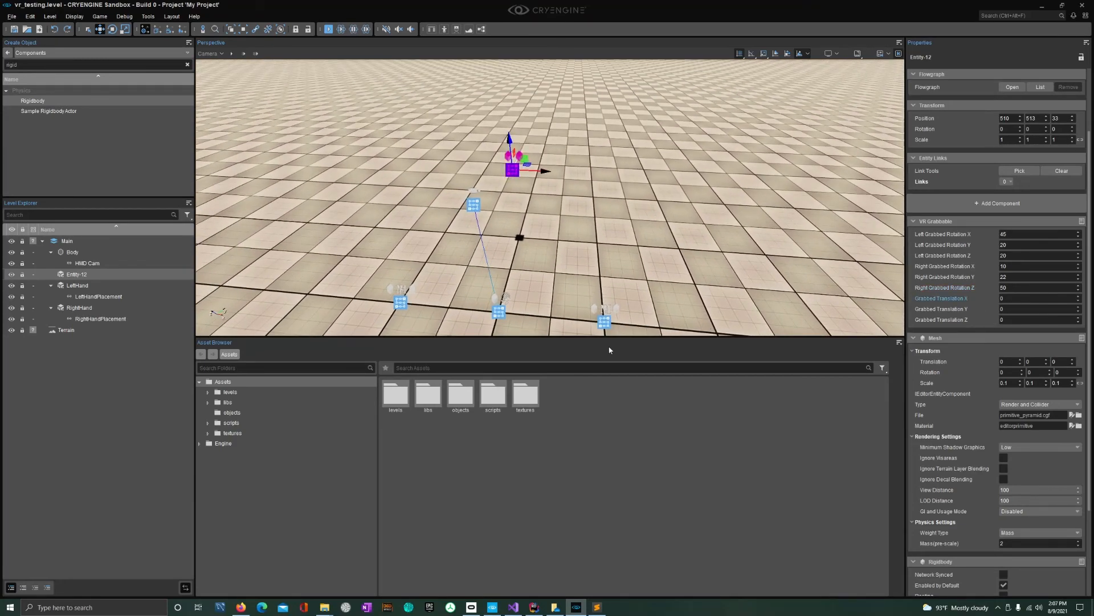
- Compare the LeftHandPlacement and RightHandPlacement entities, and examine how GrabObject uses the placement point in LeftHandInteraction.cpp in Visual Studio
left_click(114, 296)
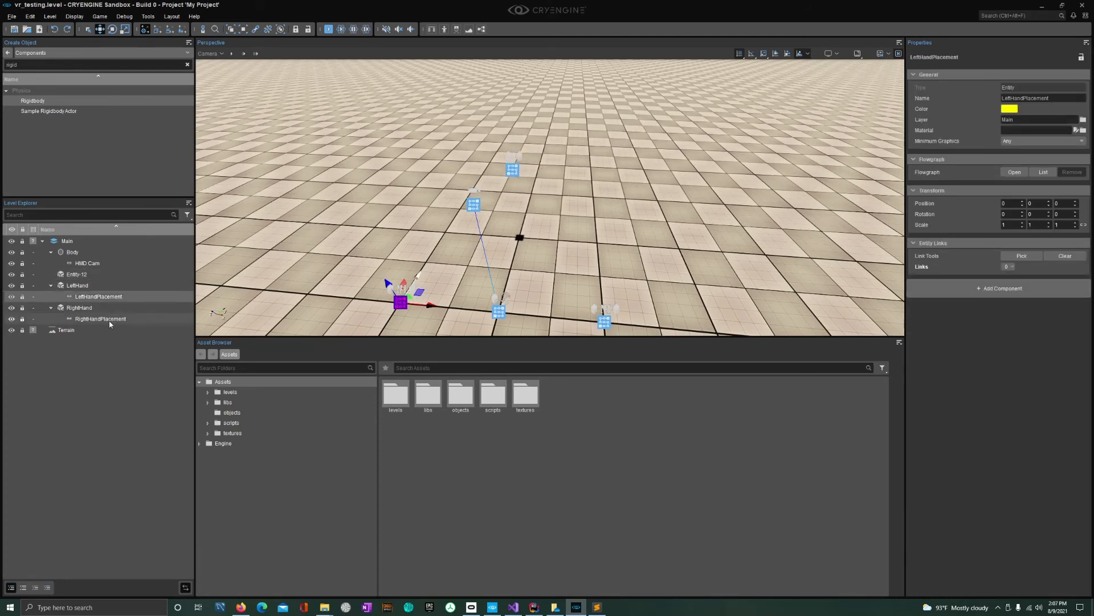
left_click(108, 319)
left_click(108, 298)
left_click(112, 318)
left_click(115, 296)
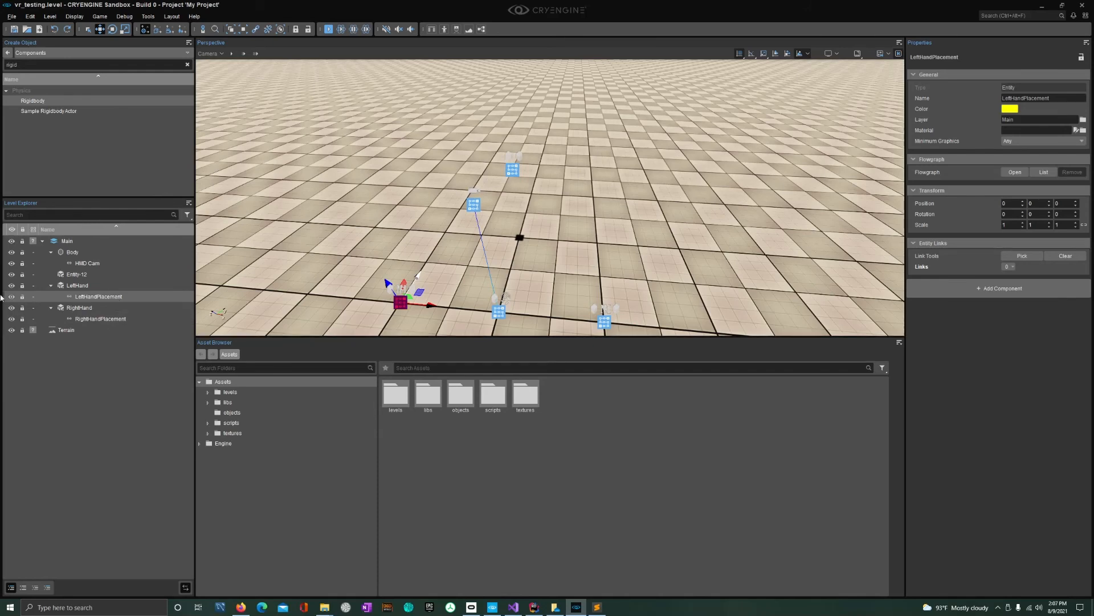
left_click(513, 607)
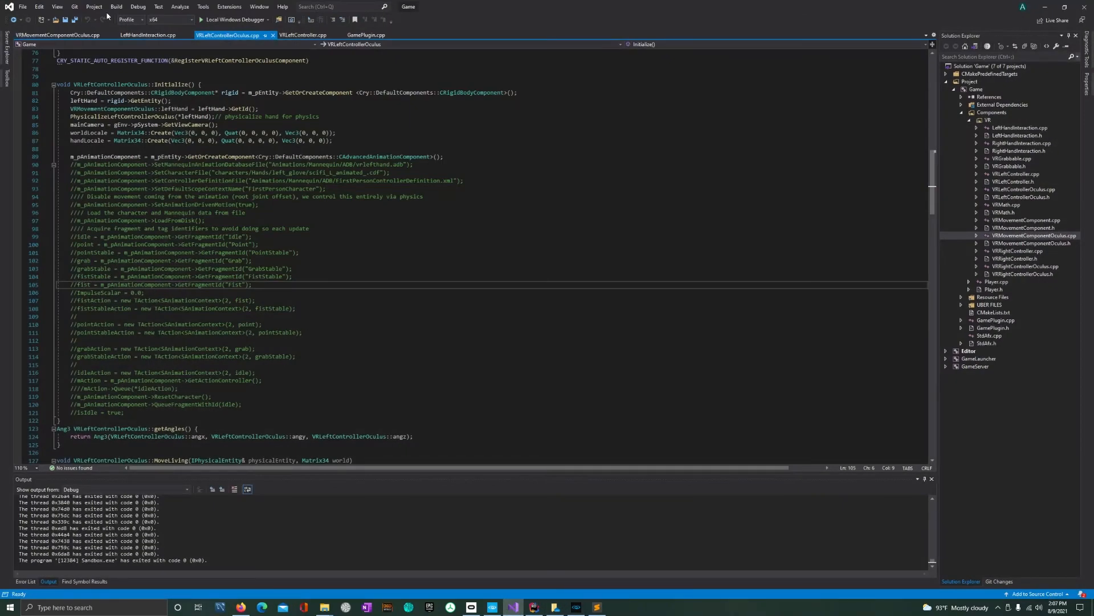
left_click(148, 35)
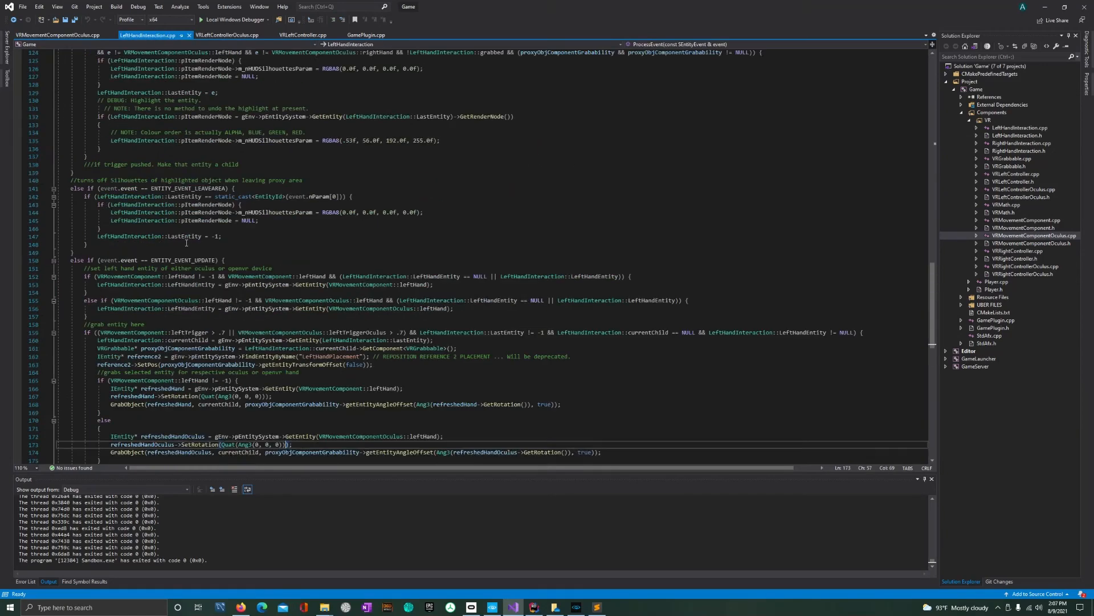
scroll(186, 243, "up", 20)
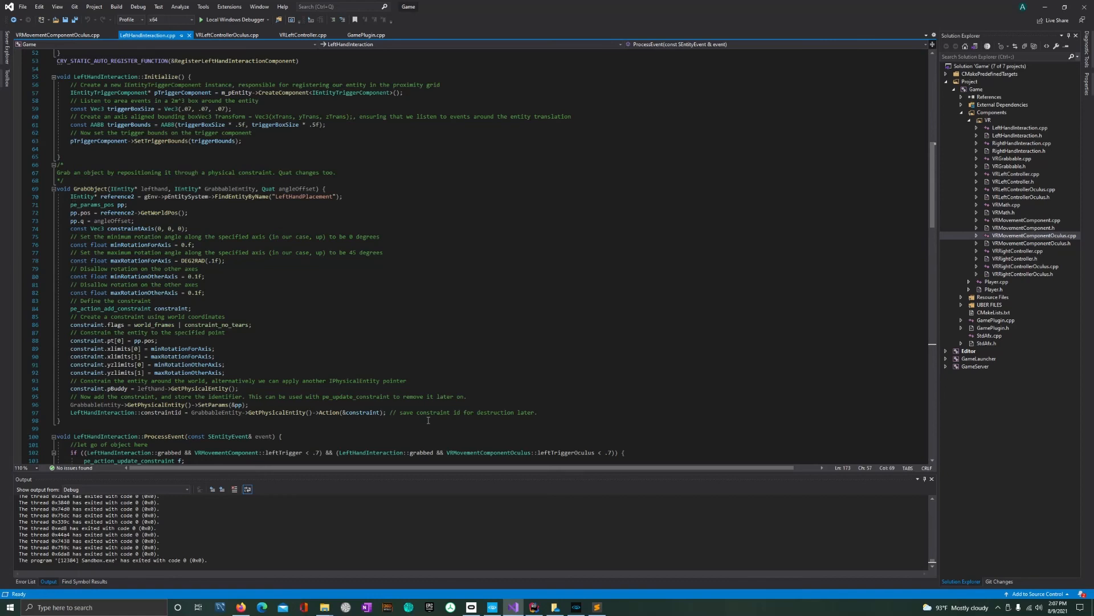
key("alt+Tab")
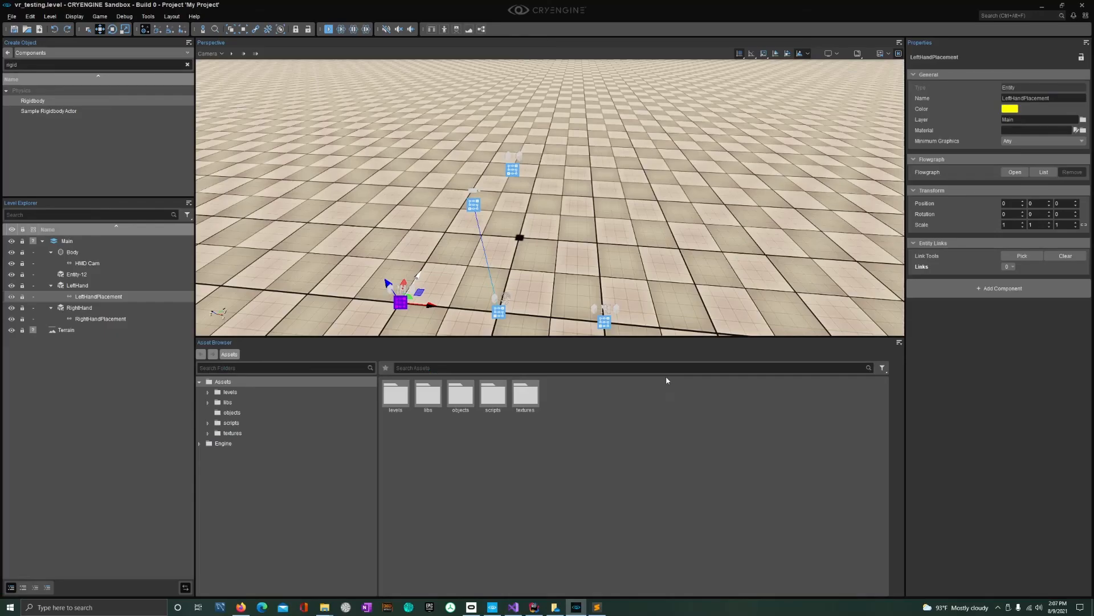
scroll(549, 198, "down", 3)
scroll(549, 197, "up", 4)
scroll(563, 273, "down", 4)
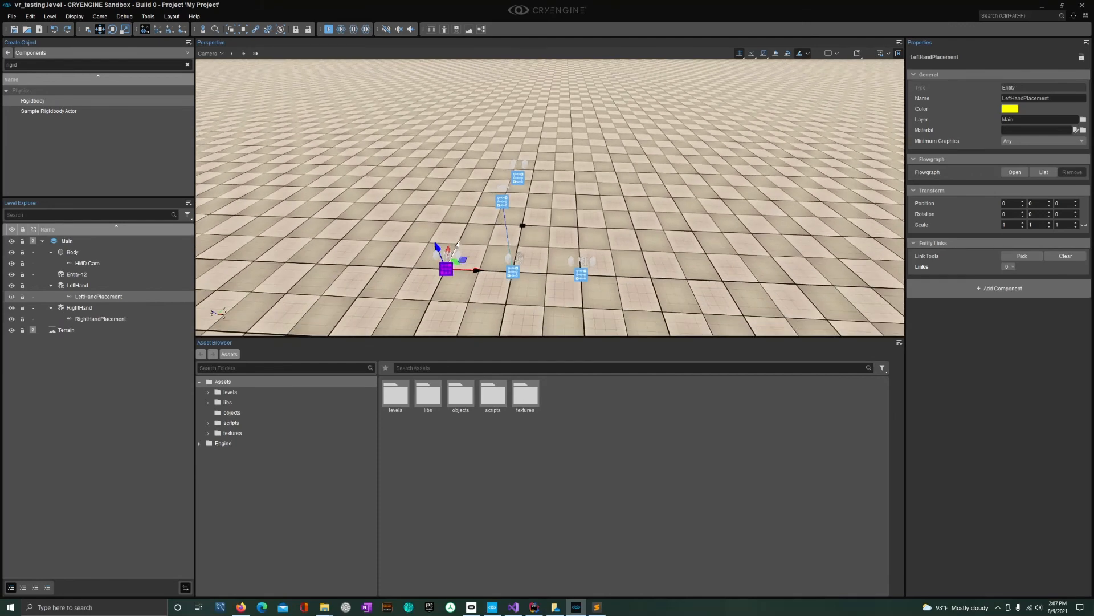
scroll(563, 273, "up", 3)
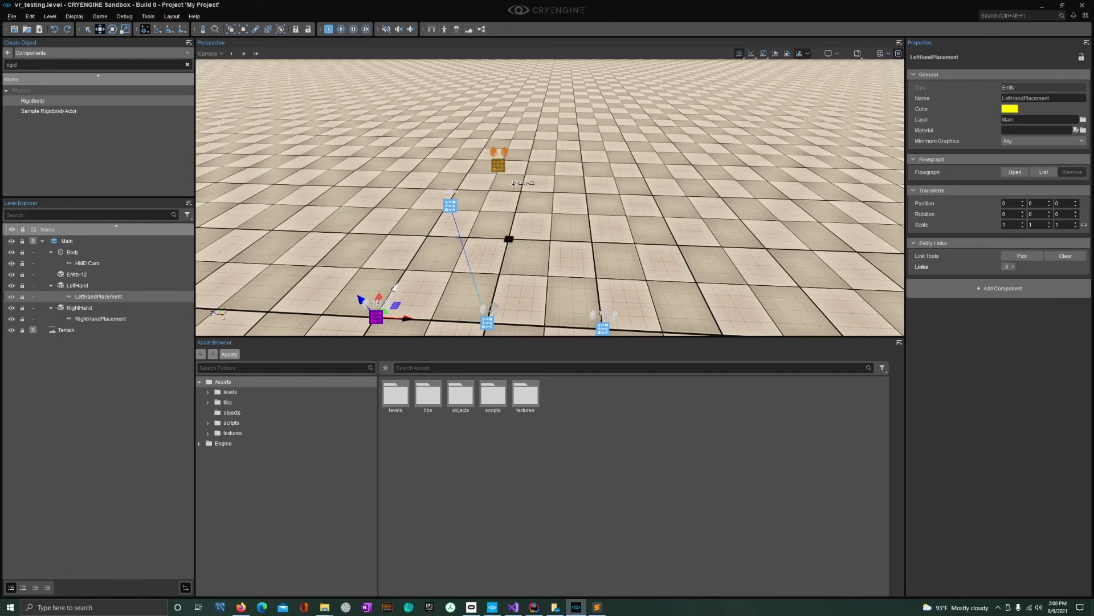
- Reselect the pyramid entity and set its VR Grabbable grabbed translation to 0.1 on X, Y and Z
right_click_drag(578, 238, 551, 231)
key("s")
key("w")
key("d")
left_click(533, 185)
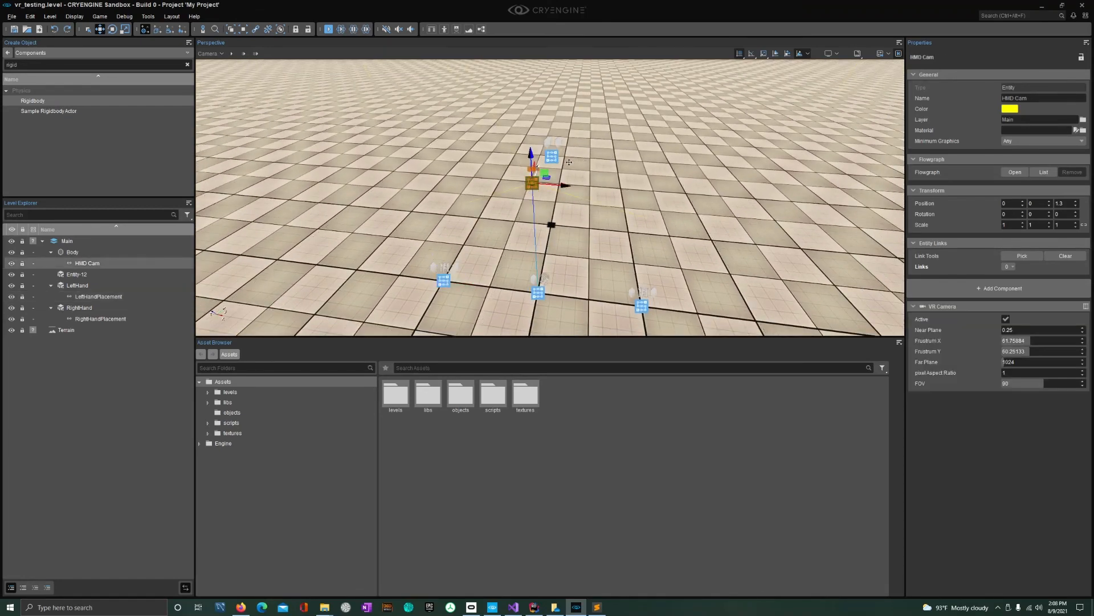
right_click_drag(569, 162, 564, 162)
key("d")
left_click(476, 155)
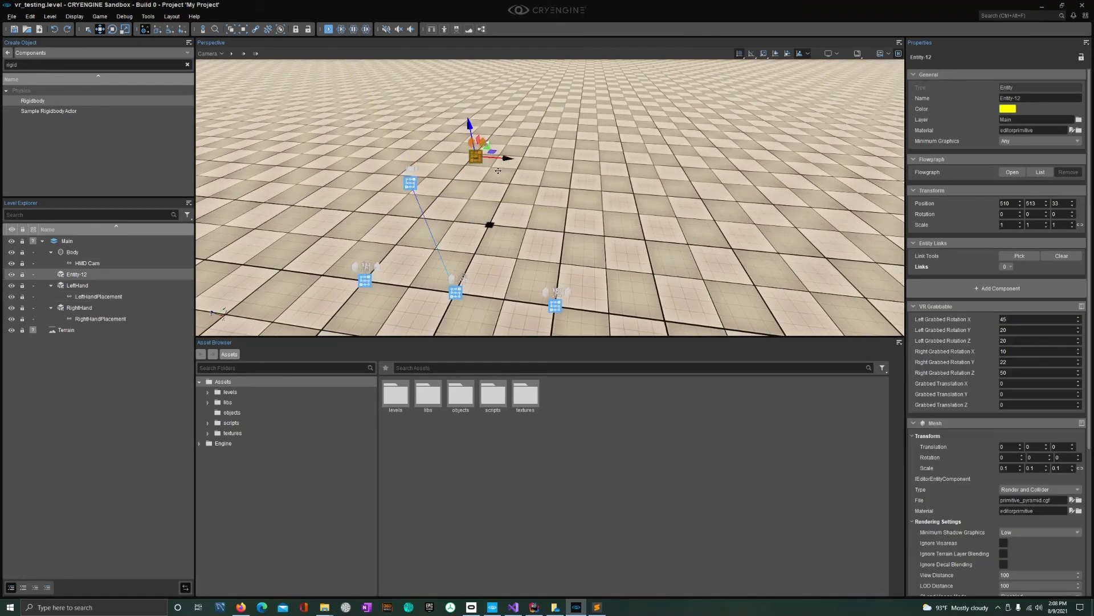
left_click(1029, 387)
key("Tab")
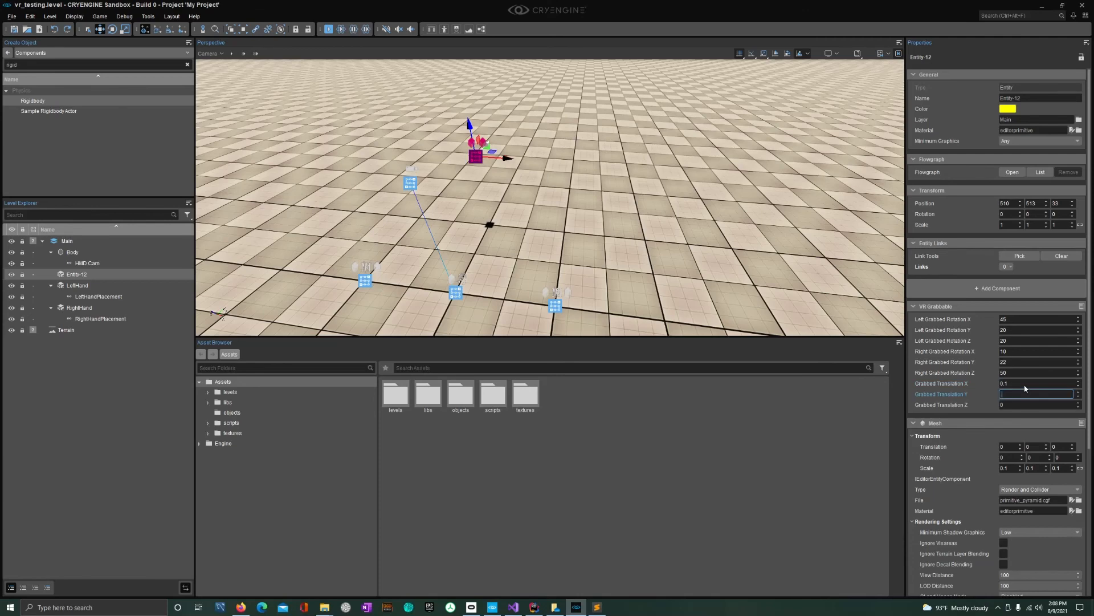
type("0.1")
key("Tab")
- Check the LeftHand entity's component settings and reselect the pyramid entity
right_click_drag(584, 308, 567, 272)
left_click(473, 266)
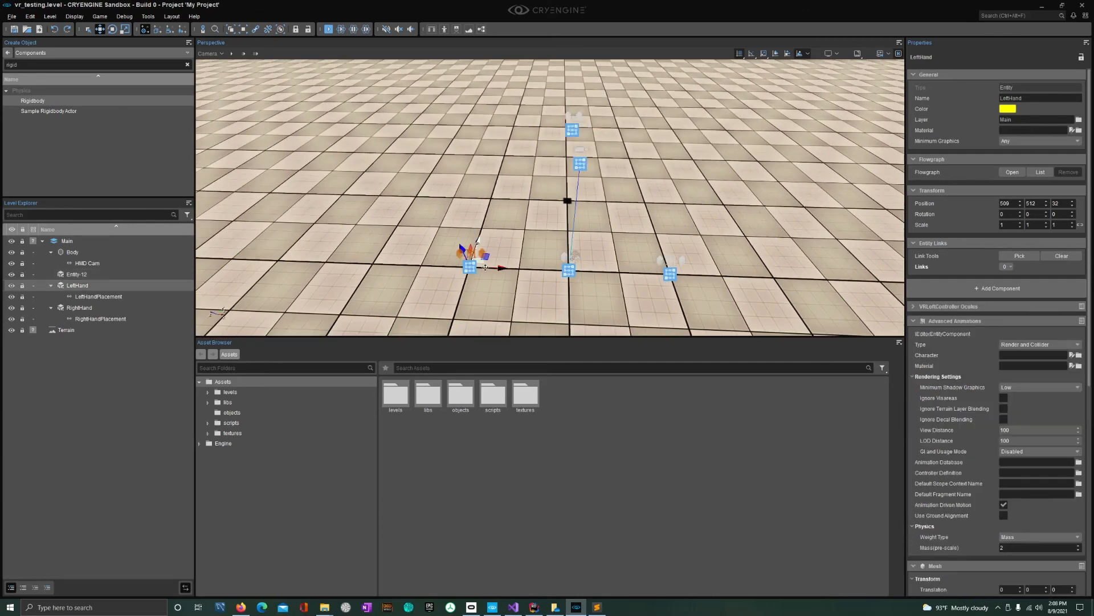
scroll(707, 246, "down", 2)
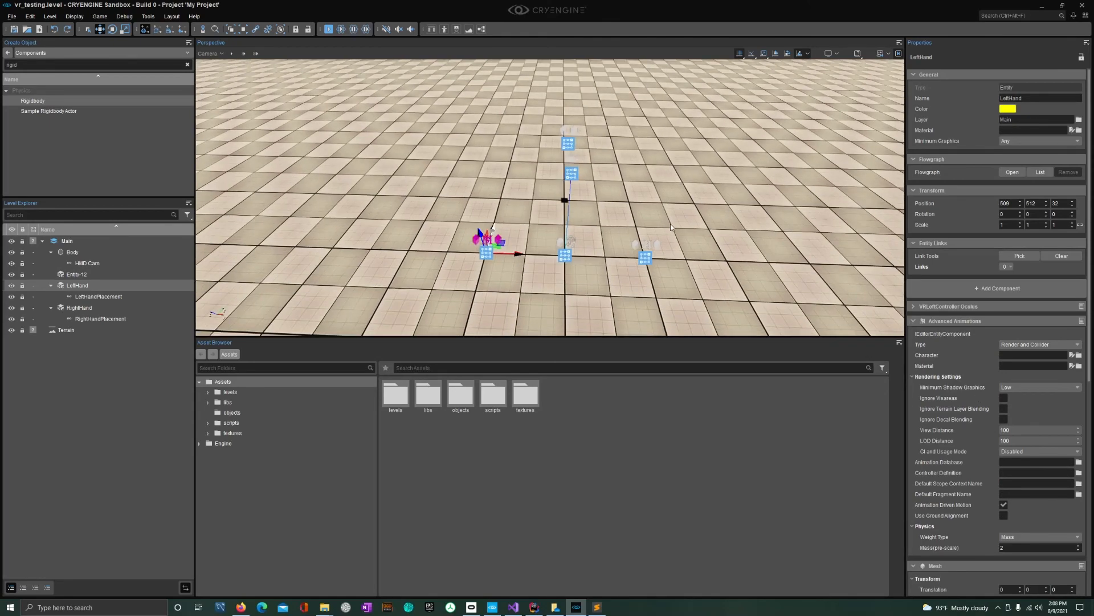
left_click(588, 145)
right_click_drag(589, 144, 677, 241)
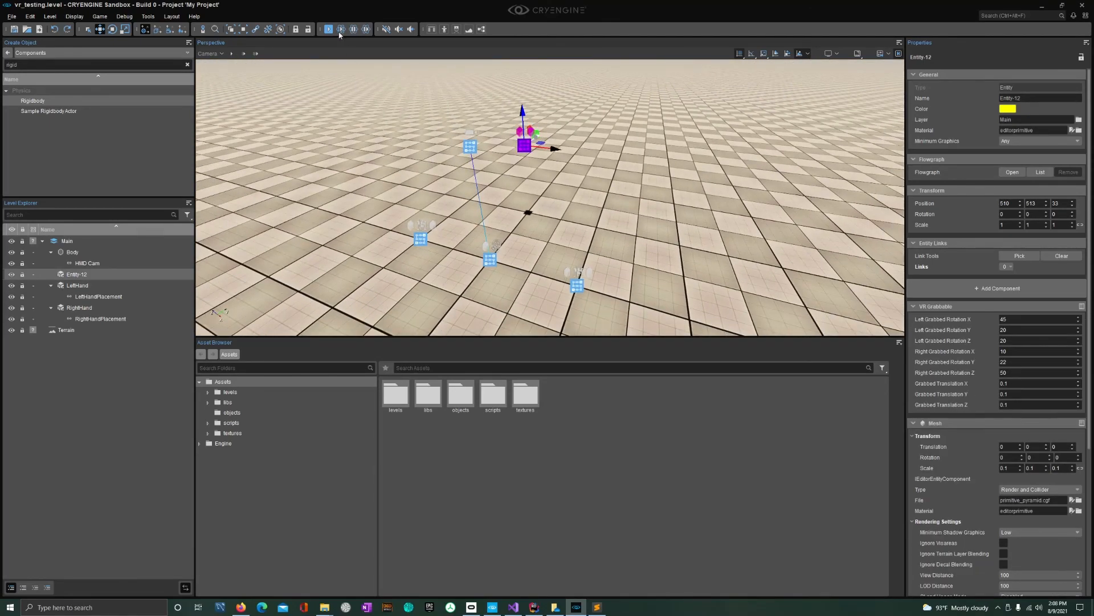
- Set the viewport's stereo mode to Dual Rendering, and briefly run the game to test the scene
left_click(831, 53)
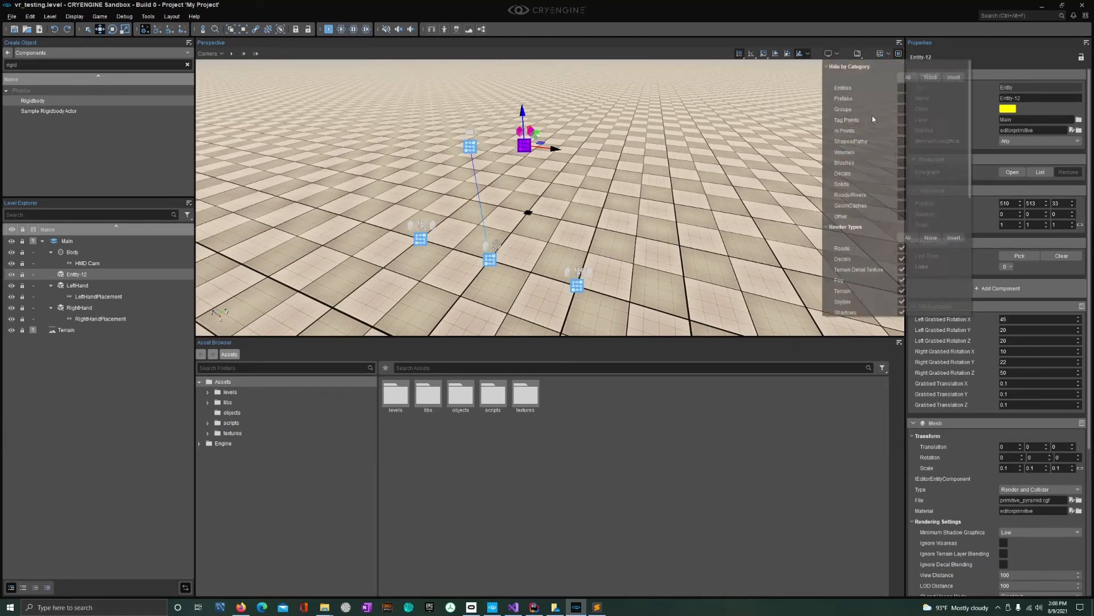
scroll(895, 228, "down", 5)
left_click(658, 276)
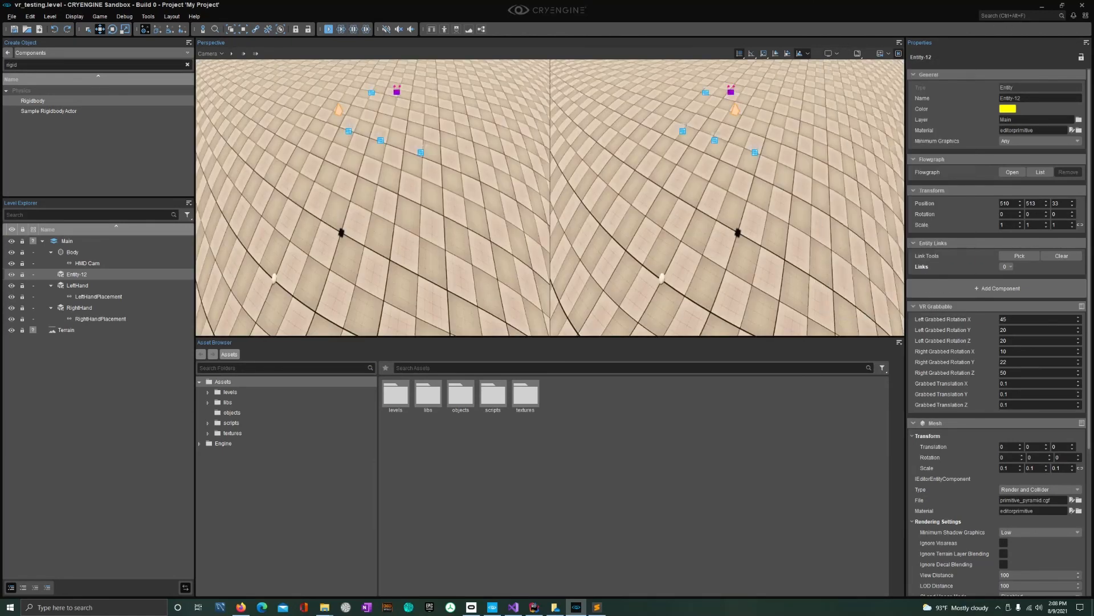
key("ctrl+g")
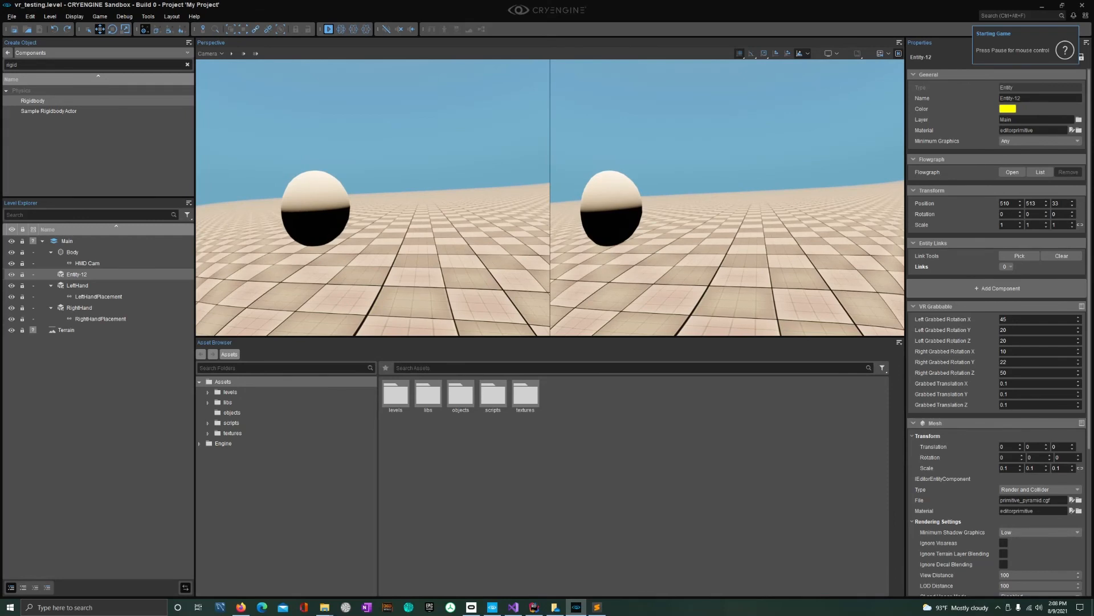
key("Escape")
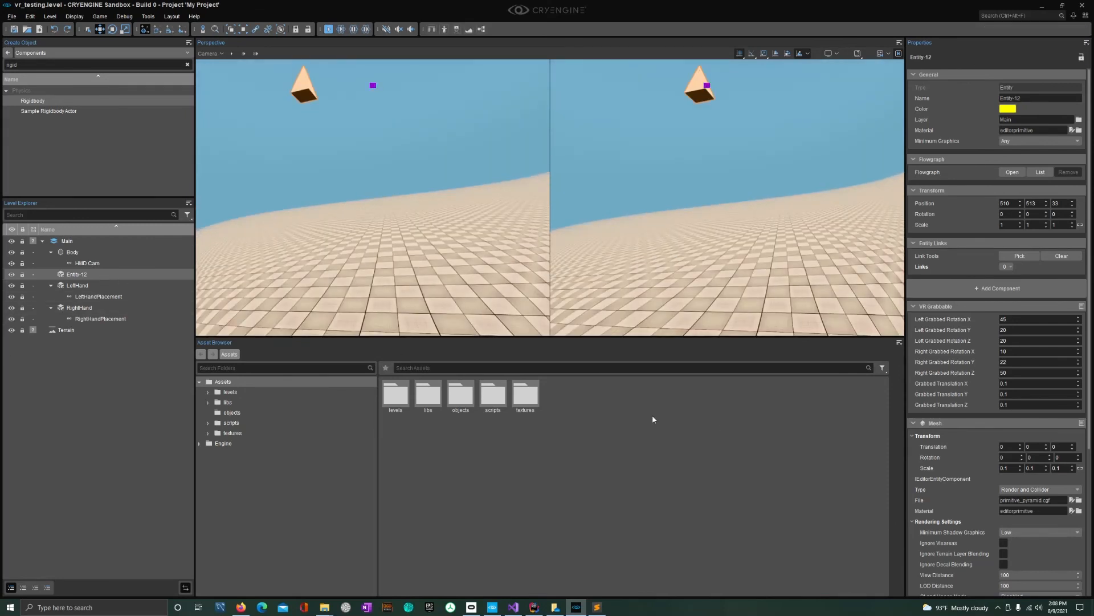
- Rename the pyramid entity as Pyramid
double_click(80, 274)
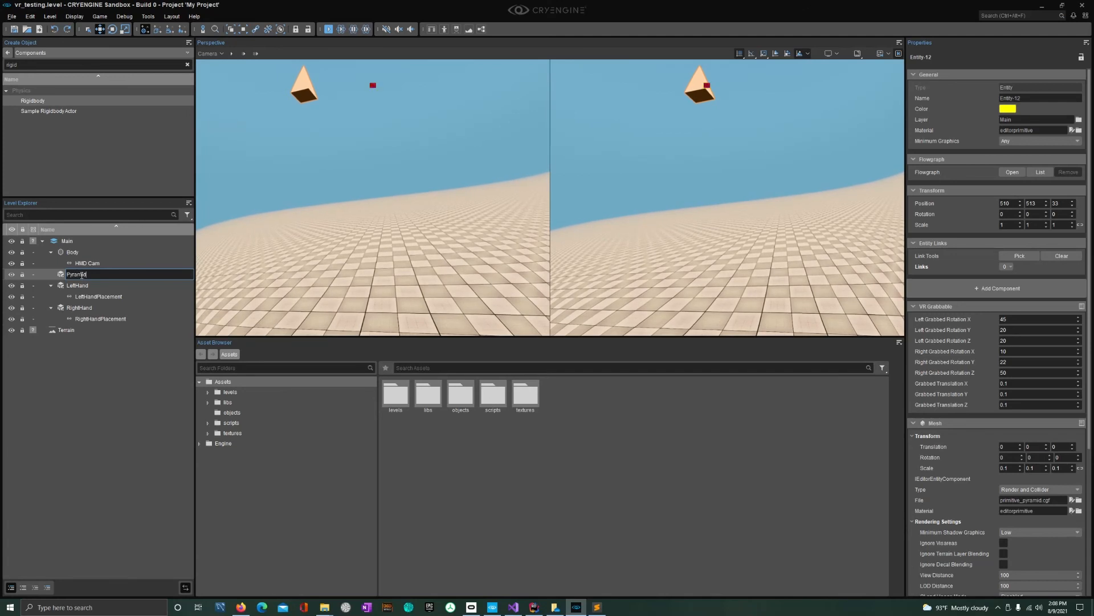
type("Pyramid")
key("Return")
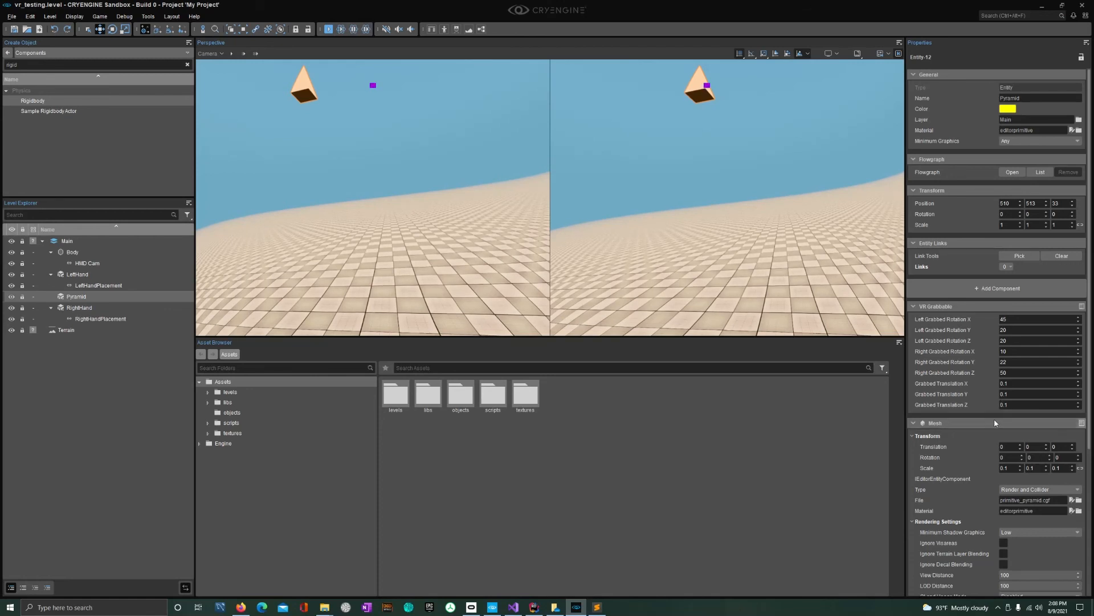
- Turn on Resting in the Pyramid's Rigidbody component and run the game to test the grabbing
scroll(1009, 370, "down", 5)
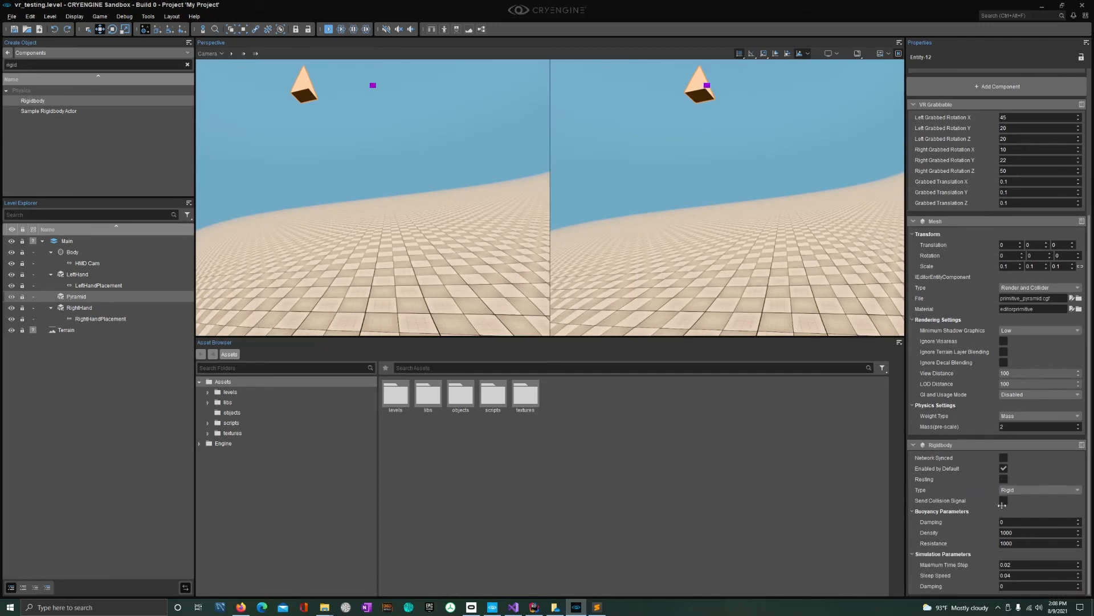
key("ctrl+g")
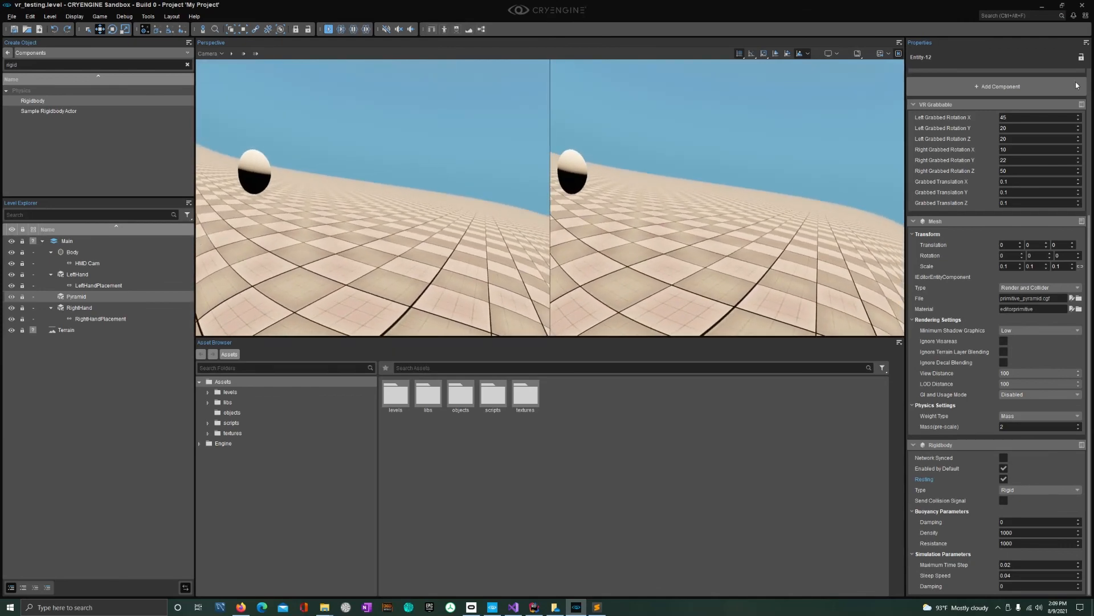
- Set the viewport's stereo mode to No Stereo Output
left_click(831, 53)
scroll(864, 152, "down", 5)
left_click(929, 265)
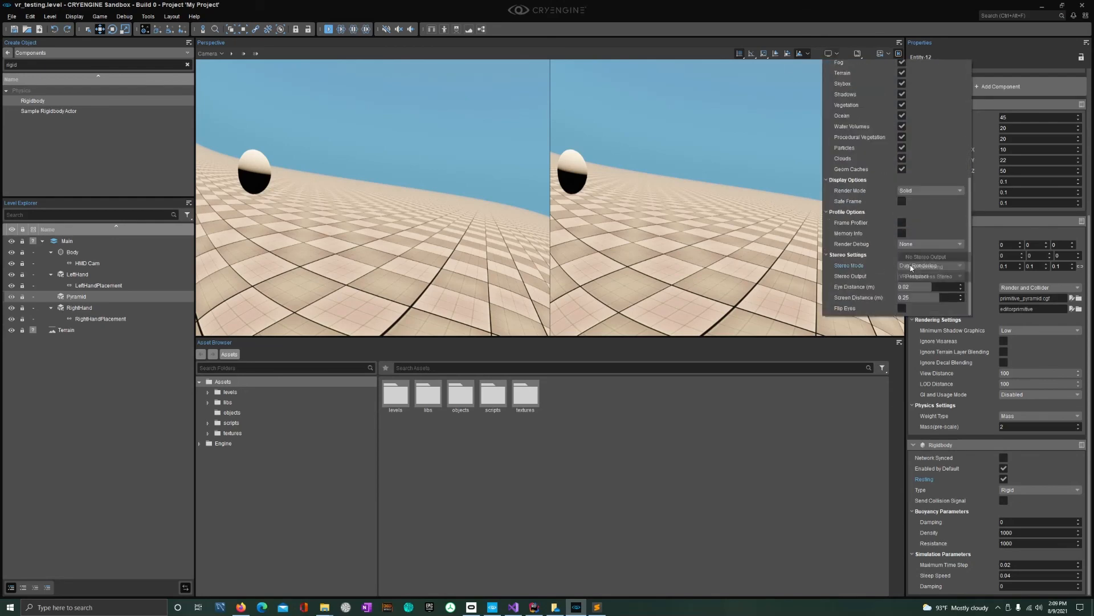
left_click(924, 257)
- Set the pre-scale mass of LeftHand's Advanced Animations component to 10 and select RightHand
left_click(121, 275)
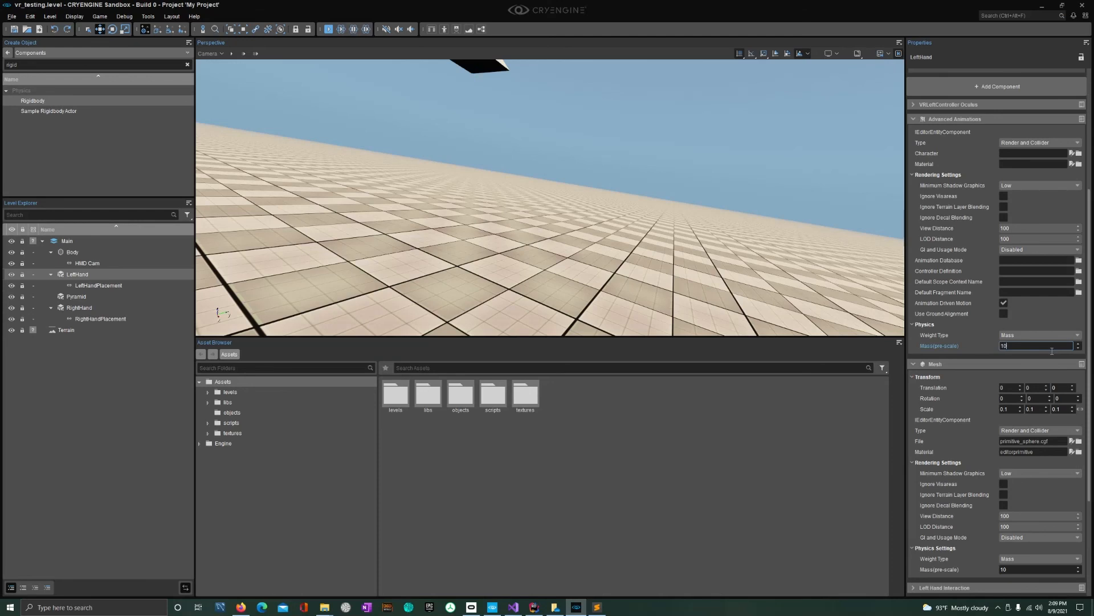
left_click(119, 307)
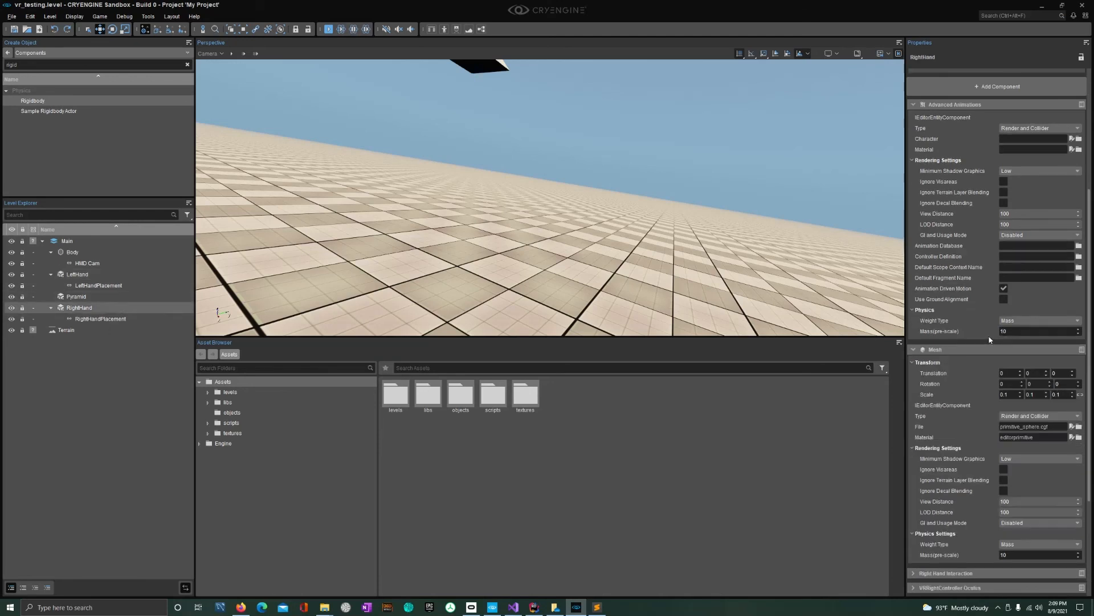
- Set the Pyramid's grabbed translation X, Y and Z in its VR Grabbable component to 0
left_click(97, 297)
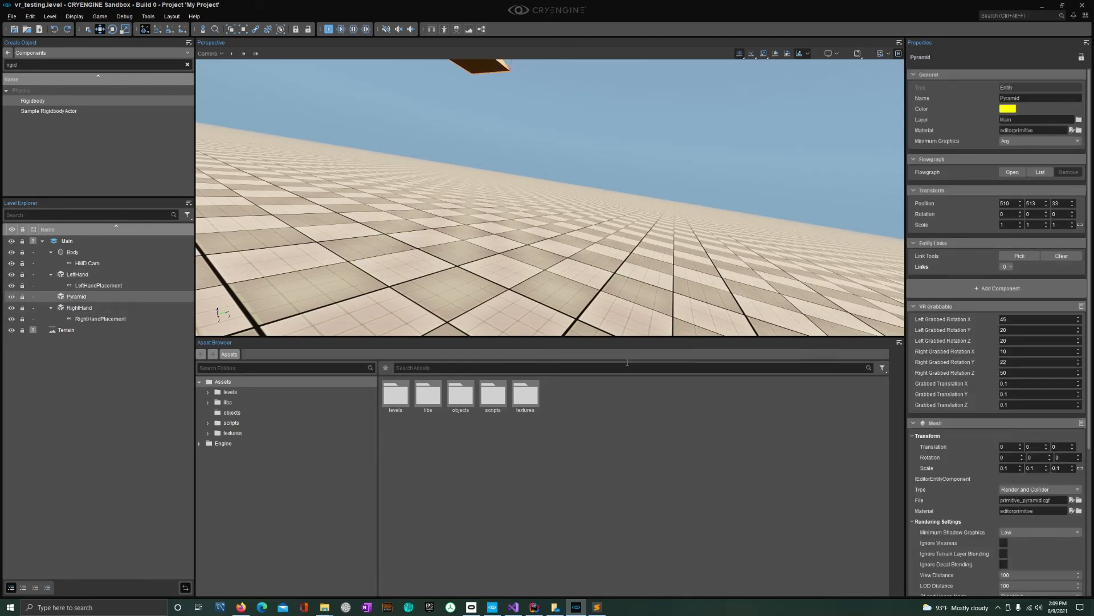
scroll(1031, 425, "down", 3)
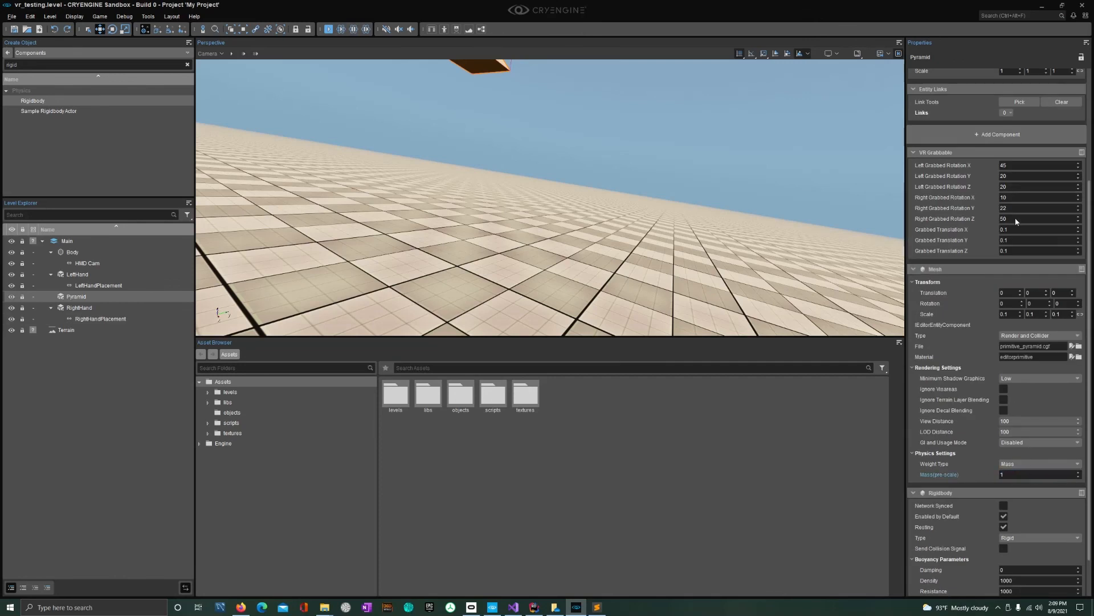
type("0")
key("Tab")
type("0")
key("Tab")
type("0")
- Set the viewport's stereo mode to Dual Rendering and run the game to test grabbing the Pyramid
left_click(830, 53)
scroll(866, 200, "down", 5)
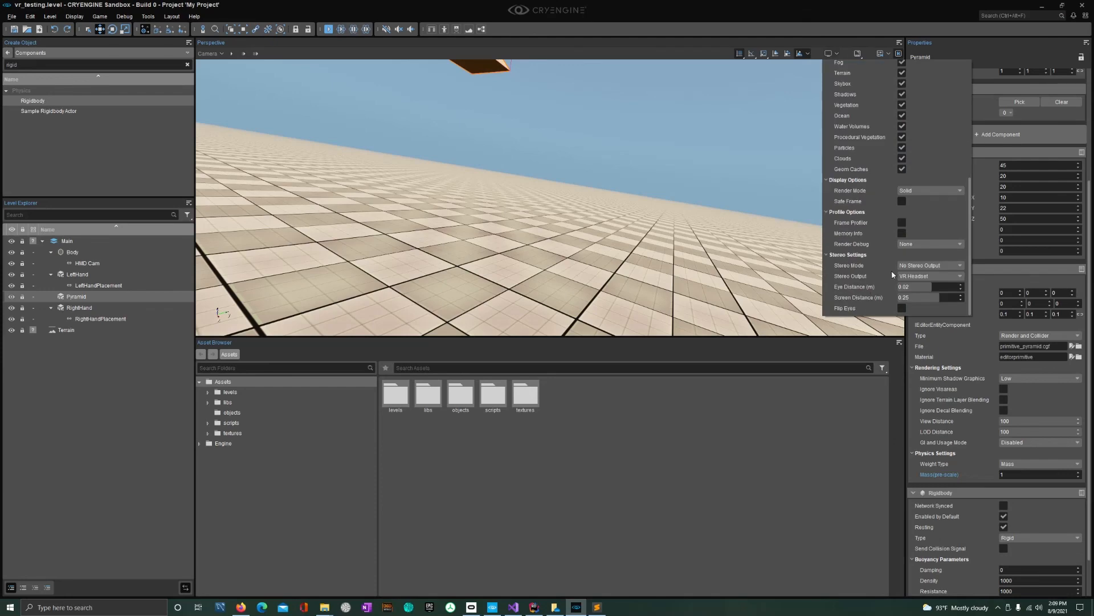
left_click(904, 266)
left_click(908, 275)
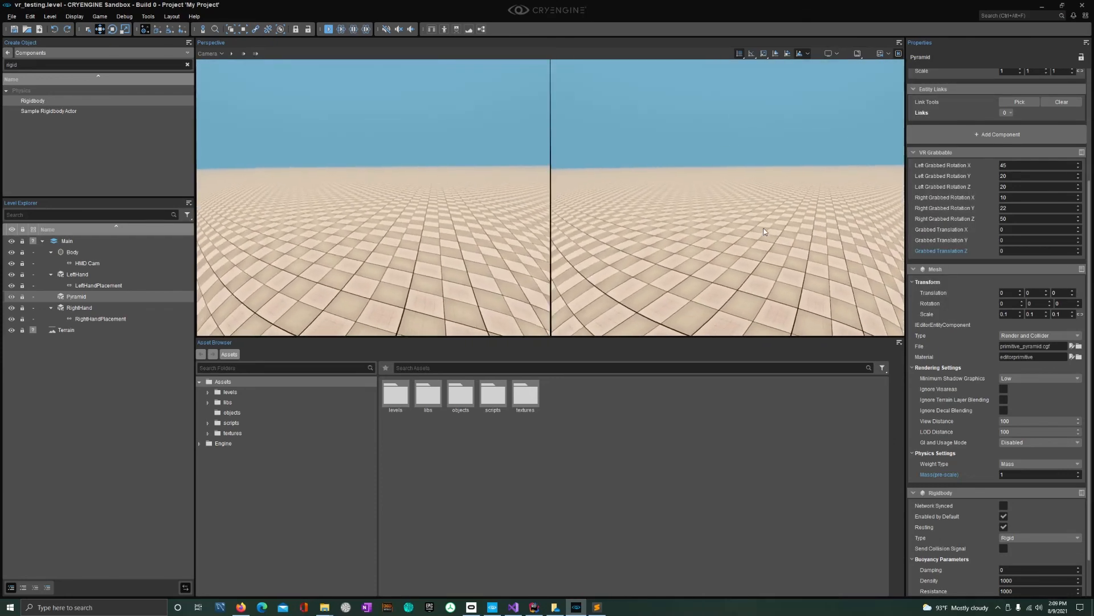
key("ctrl+g")
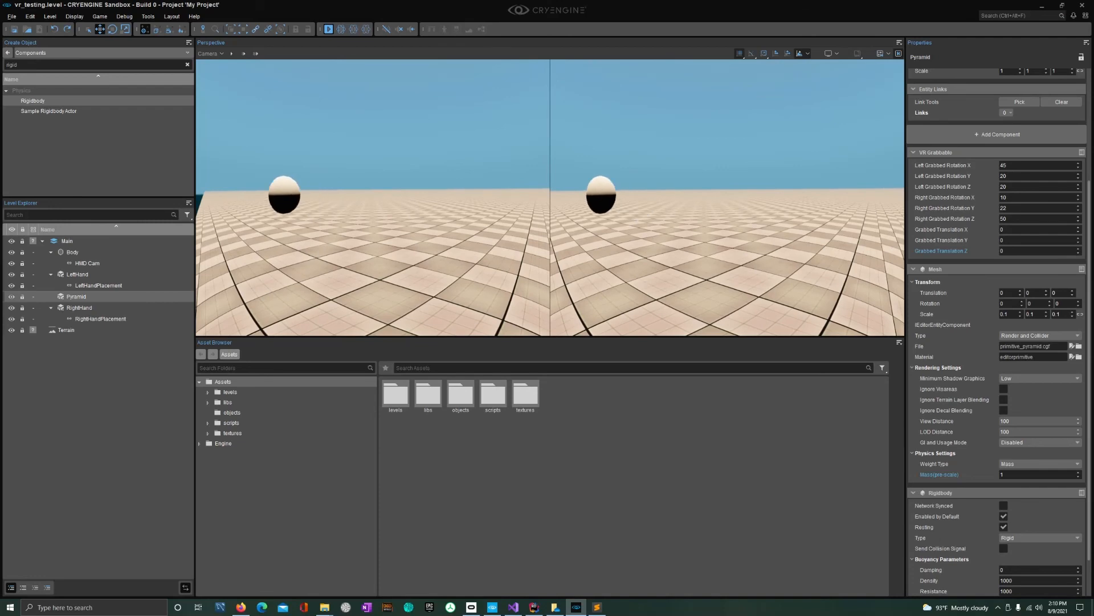
key("Escape")
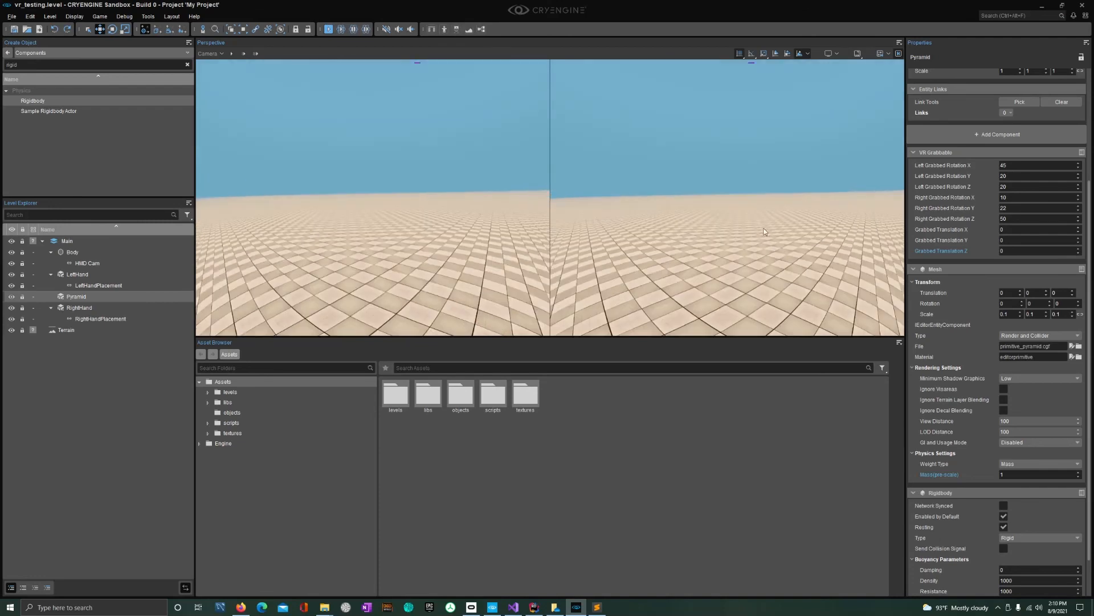
- Run the game again to recheck the hands and the Pyramid in VR
left_click(833, 57)
right_click_drag(757, 179, 762, 198)
key("ctrl+g")
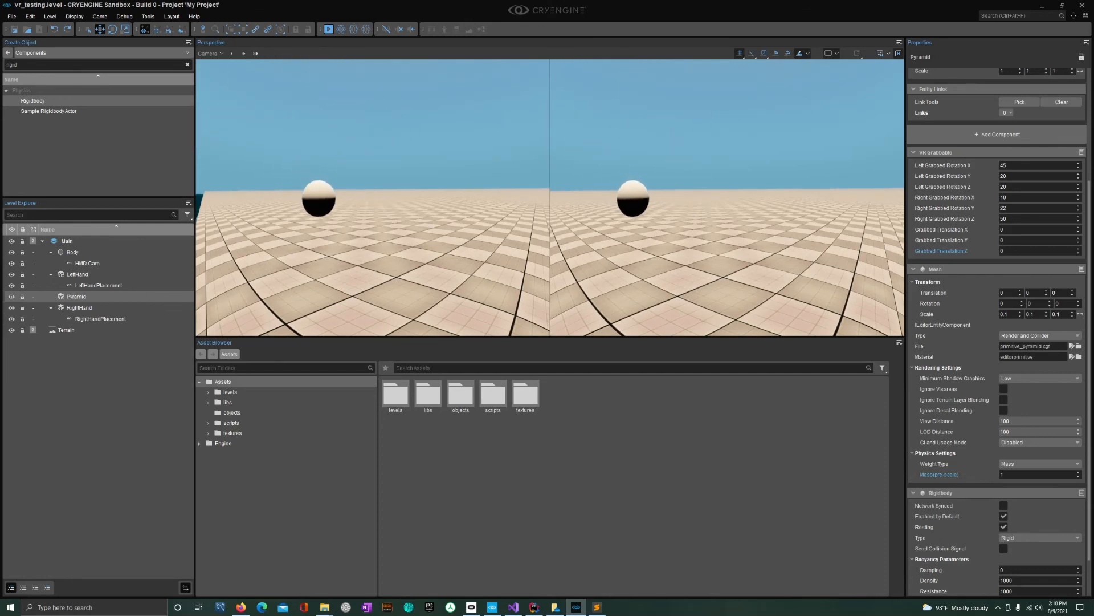
key("Escape")
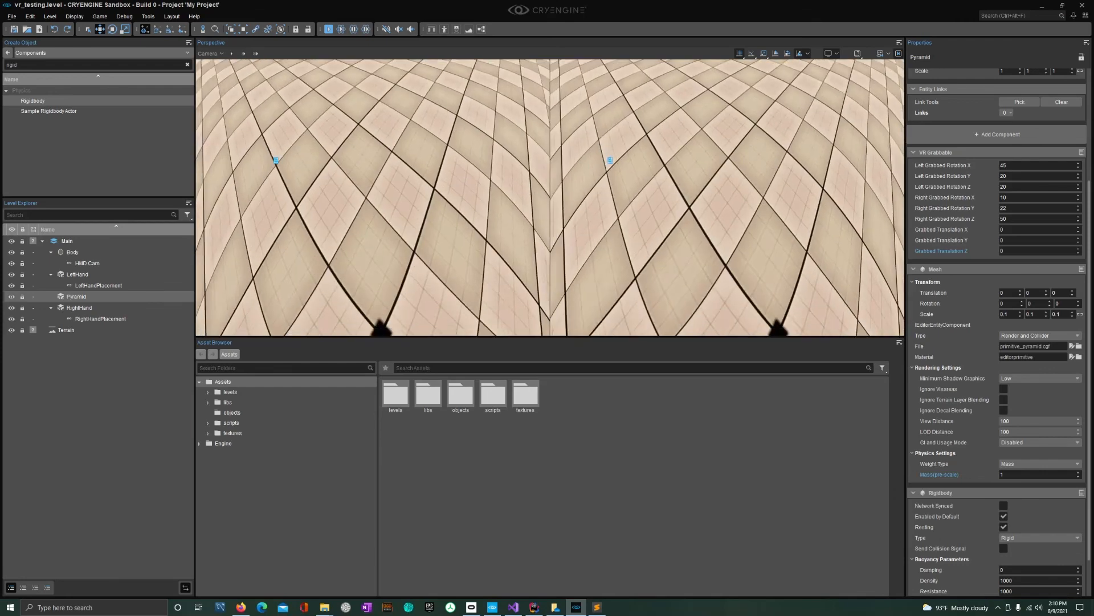
- Switch the viewport's stereo mode back to No Stereo Output
left_click(834, 53)
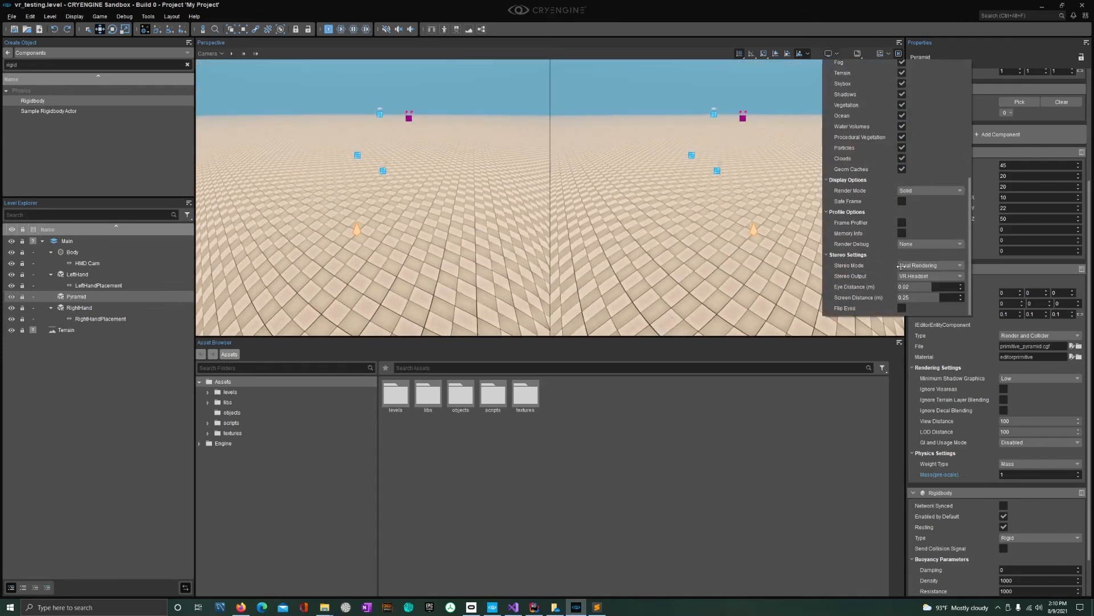
left_click(926, 265)
left_click(923, 257)
- Review the entities in the viewport by selecting the body, LeftHand, RightHand and finally the Pyramid
right_click_drag(631, 242, 661, 319)
left_click(632, 242)
right_click_drag(631, 242, 592, 244)
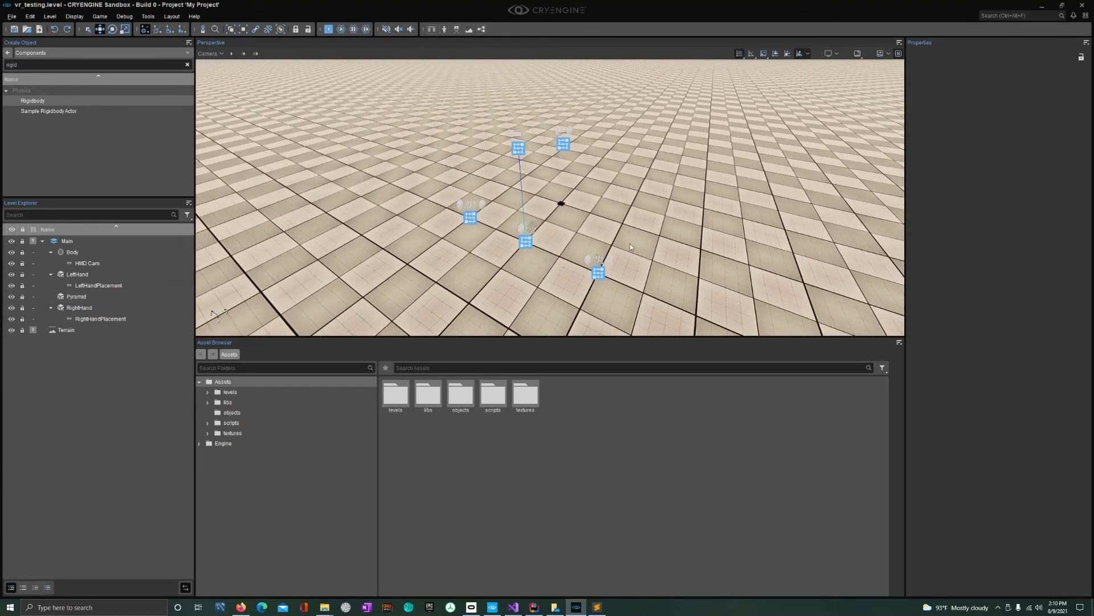
left_click(526, 244)
left_click(470, 216)
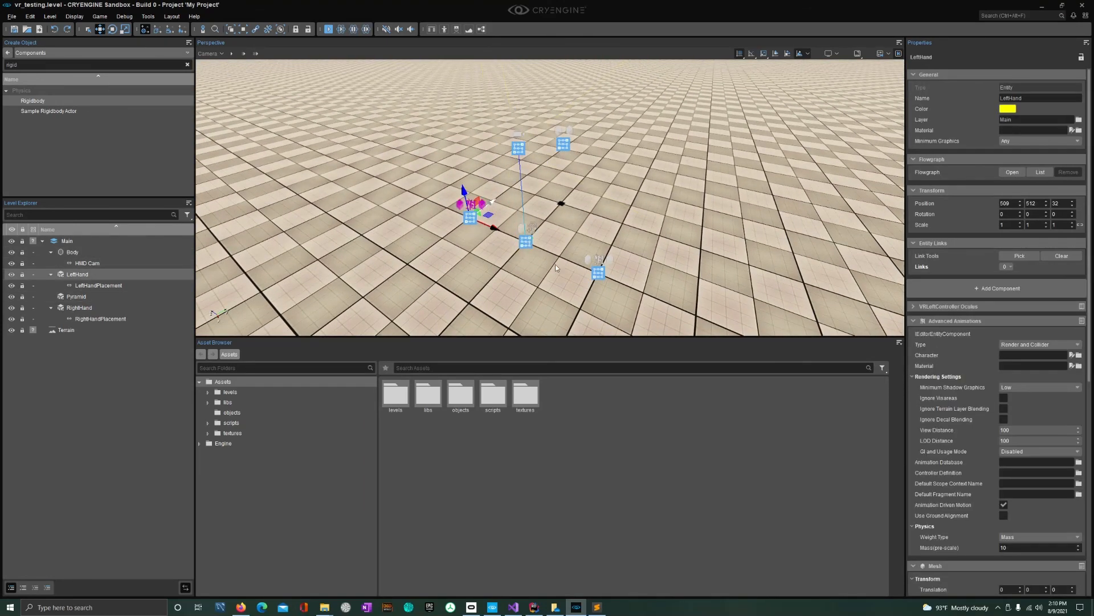
left_click(599, 271)
left_click(563, 143)
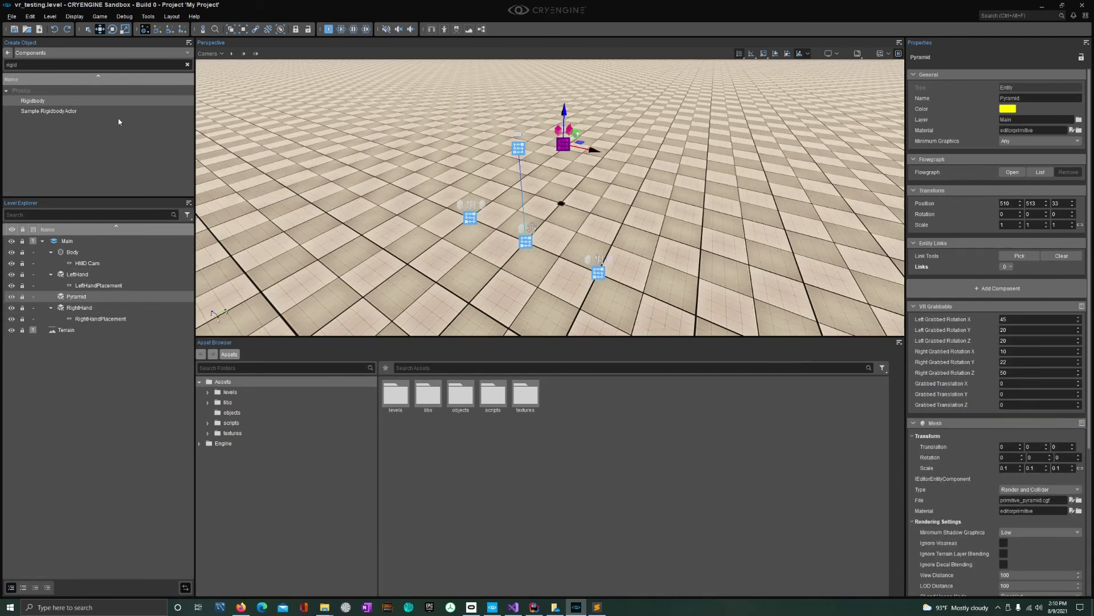